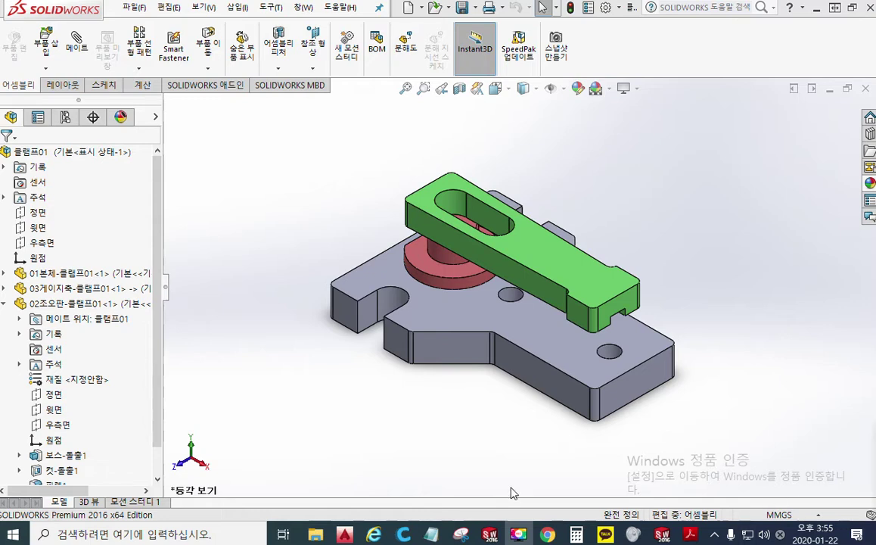
Measure the green clamp plate's thickness between its upper and lower faces.
{"action": "mouse_move", "coordinate": [547, 534]}
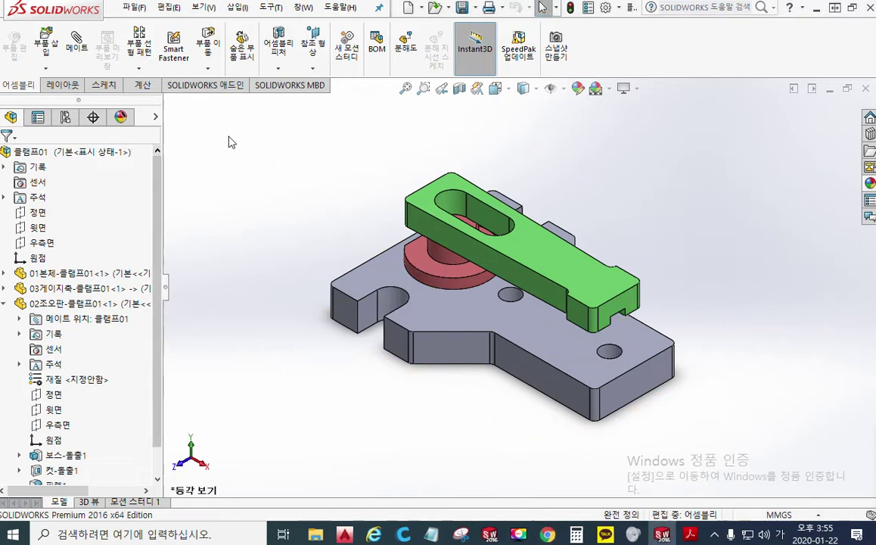
{"action": "left_click", "coordinate": [143, 86]}
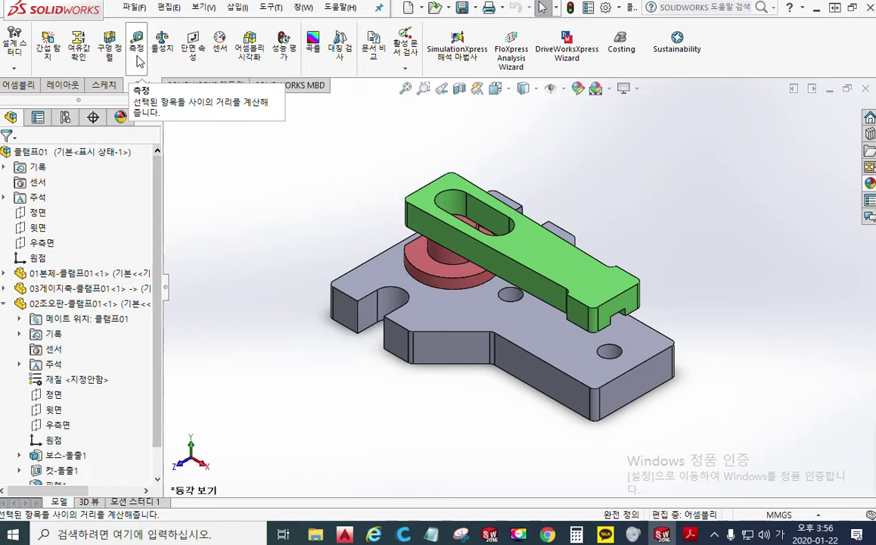
{"action": "left_click", "coordinate": [137, 53]}
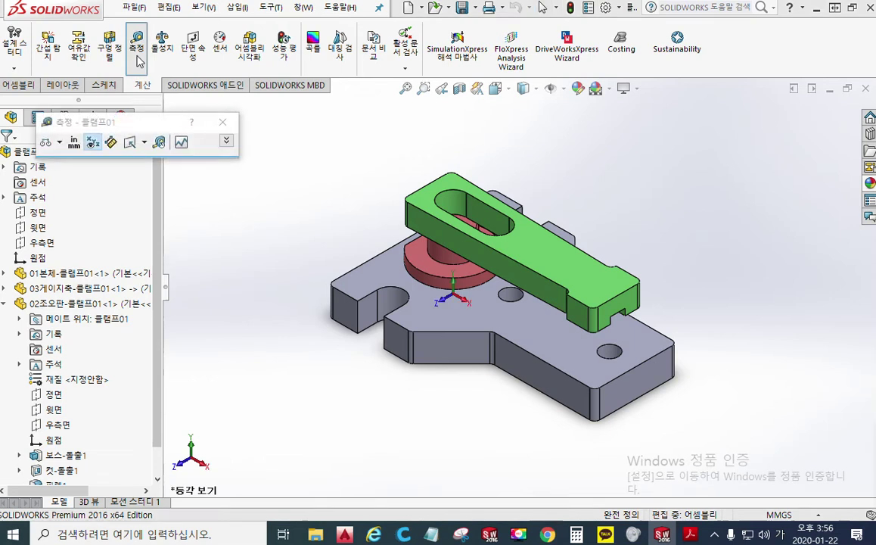
{"action": "left_click_drag", "start_coordinate": [121, 123], "coordinate": [288, 132]}
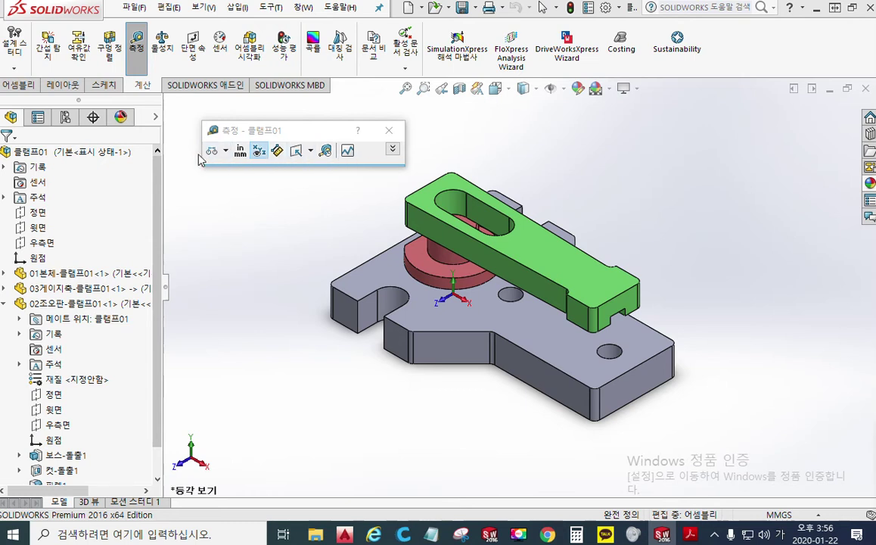
{"action": "left_click", "coordinate": [392, 152]}
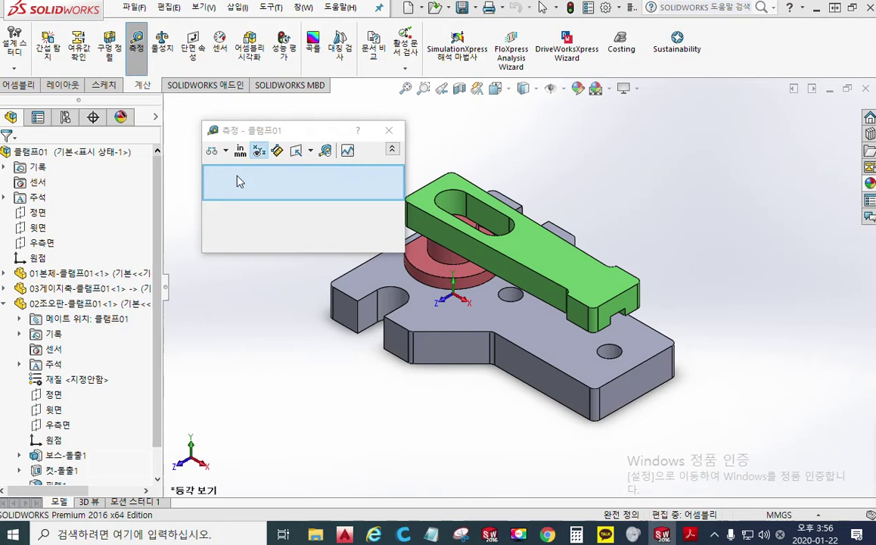
{"action": "left_click", "coordinate": [591, 288]}
{"action": "middle_click_drag", "start_coordinate": [591, 288], "coordinate": [603, 246]}
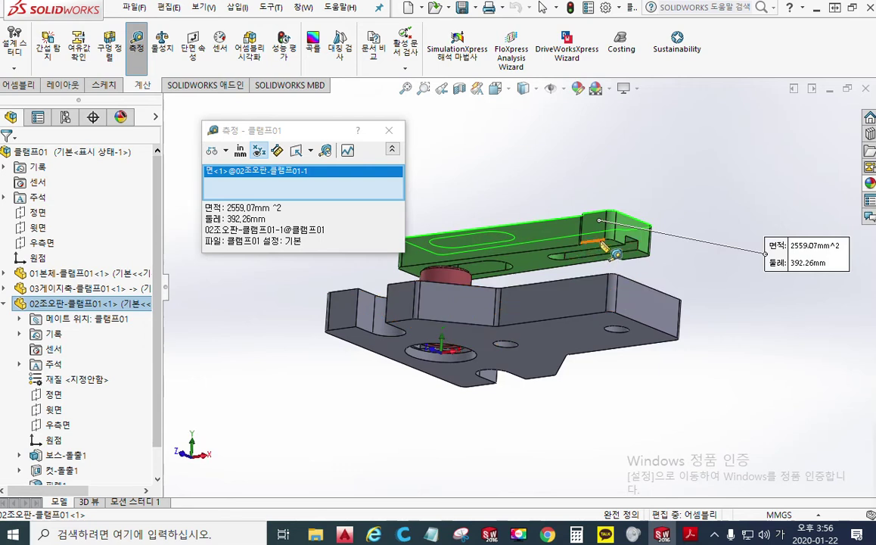
{"action": "left_click", "coordinate": [602, 250]}
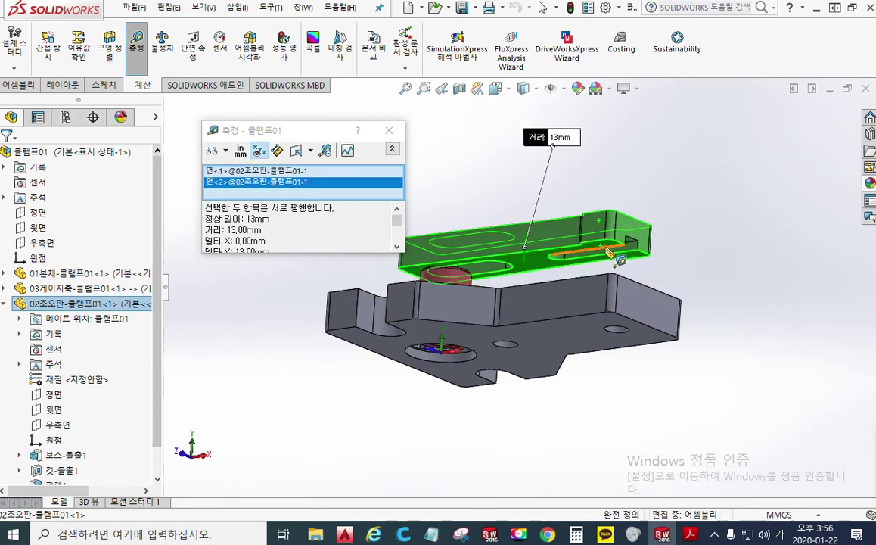
{"action": "left_click", "coordinate": [679, 183]}
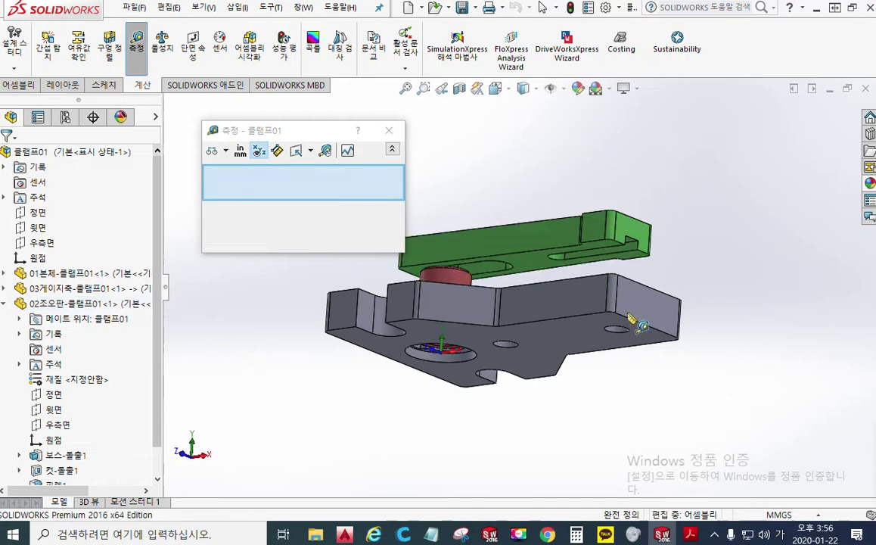
Measure the grey base plate's thickness between its lower and upper faces.
{"action": "left_click", "coordinate": [583, 332]}
{"action": "middle_click_drag", "start_coordinate": [744, 269], "coordinate": [738, 363]}
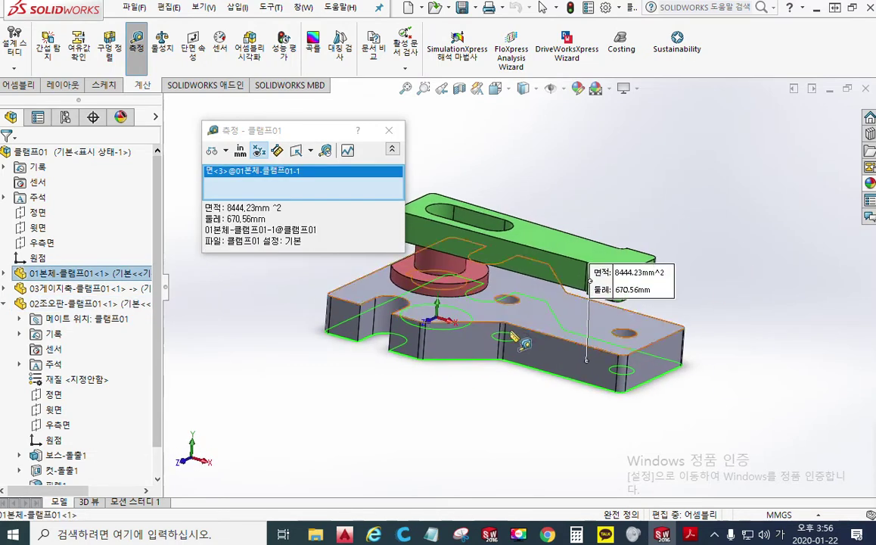
{"action": "left_click", "coordinate": [587, 393]}
{"action": "middle_click_drag", "start_coordinate": [587, 409], "coordinate": [621, 334]}
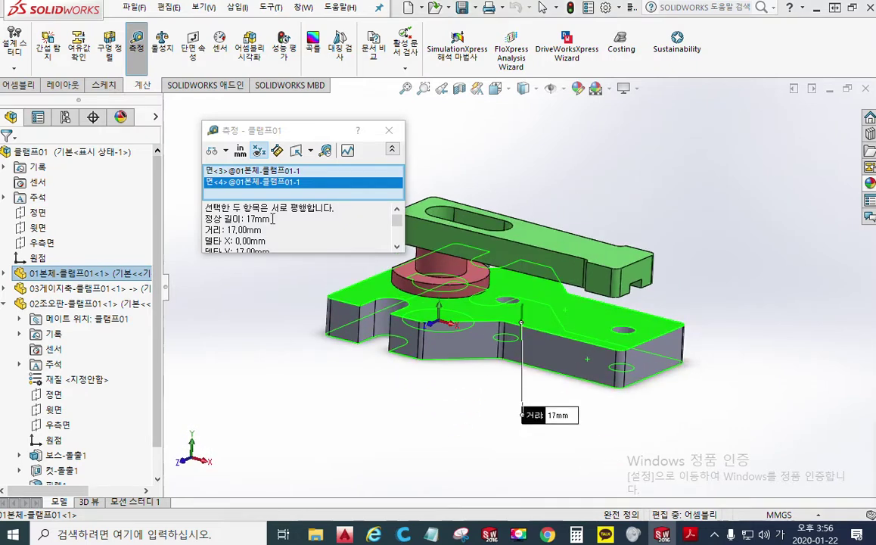
{"action": "left_click", "coordinate": [625, 177]}
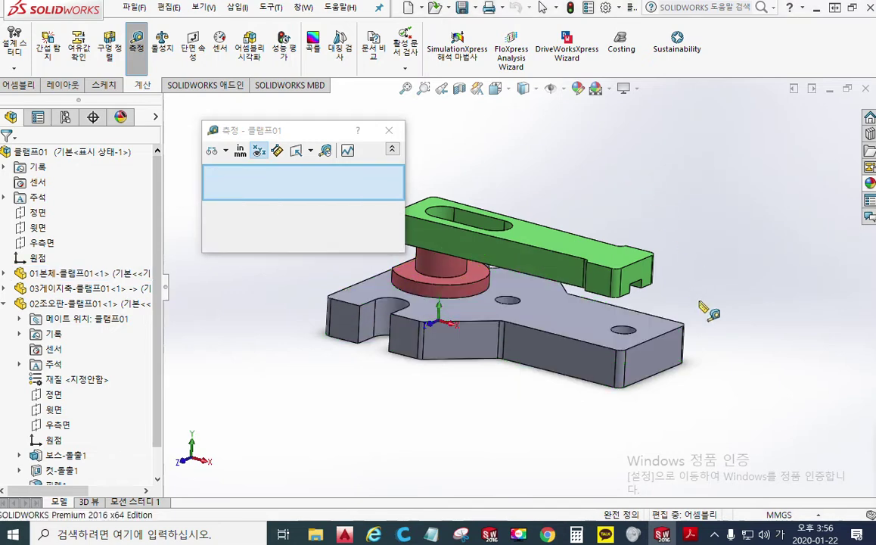
Measure the green clamp plate from its notched end face to the opposite side, and close the Measure tool.
{"action": "left_click", "coordinate": [640, 274]}
{"action": "middle_click_drag", "start_coordinate": [488, 179], "coordinate": [454, 249]}
{"action": "left_click", "coordinate": [452, 252]}
{"action": "middle_click_drag", "start_coordinate": [703, 314], "coordinate": [666, 302]}
{"action": "left_click", "coordinate": [647, 170]}
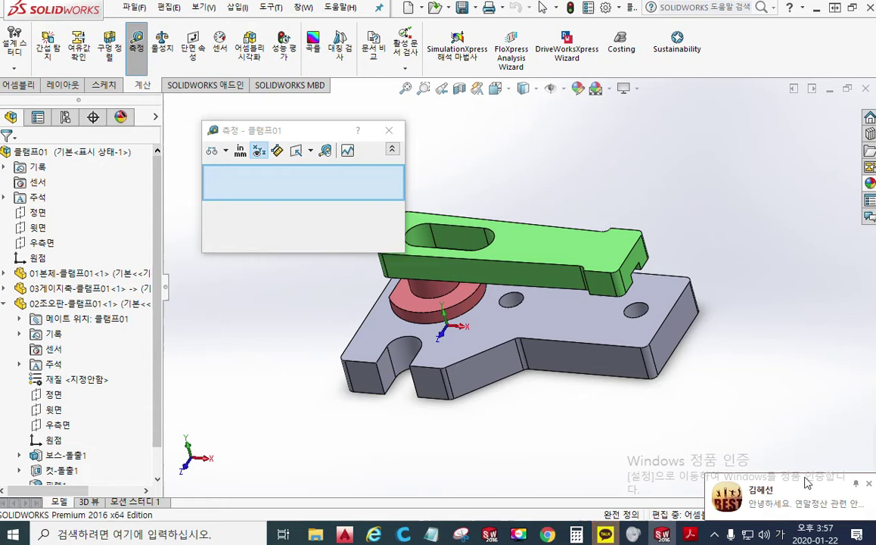
{"action": "left_click", "coordinate": [867, 483]}
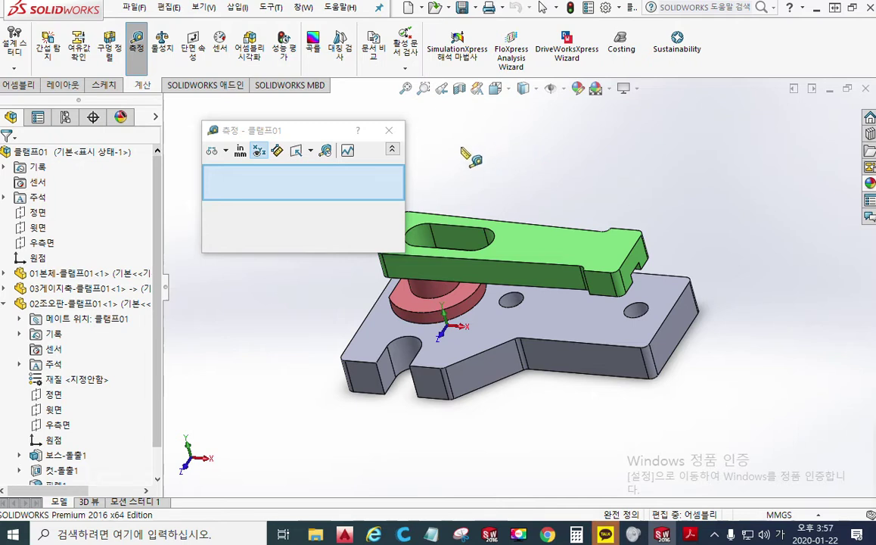
{"action": "left_click", "coordinate": [390, 133]}
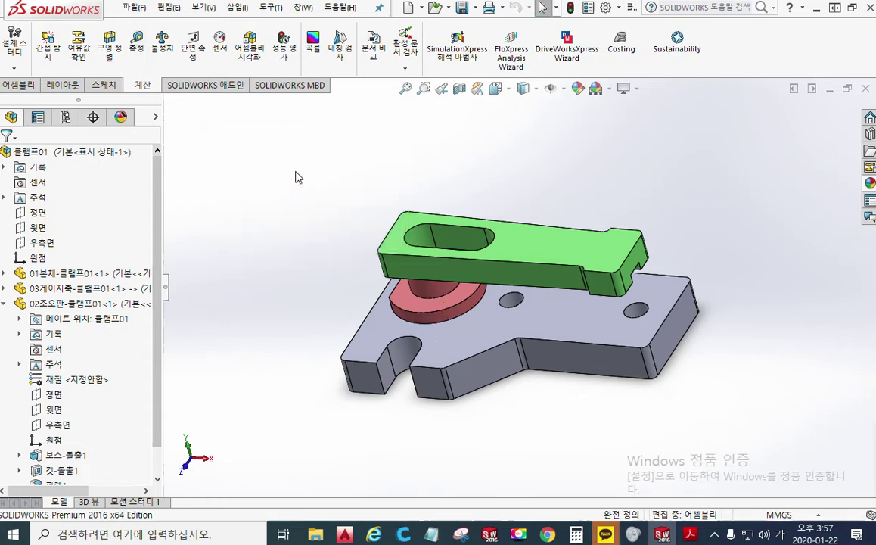
Run interference detection on the whole clamp assembly and inspect the fit around the red shaft.
{"action": "left_click", "coordinate": [50, 66]}
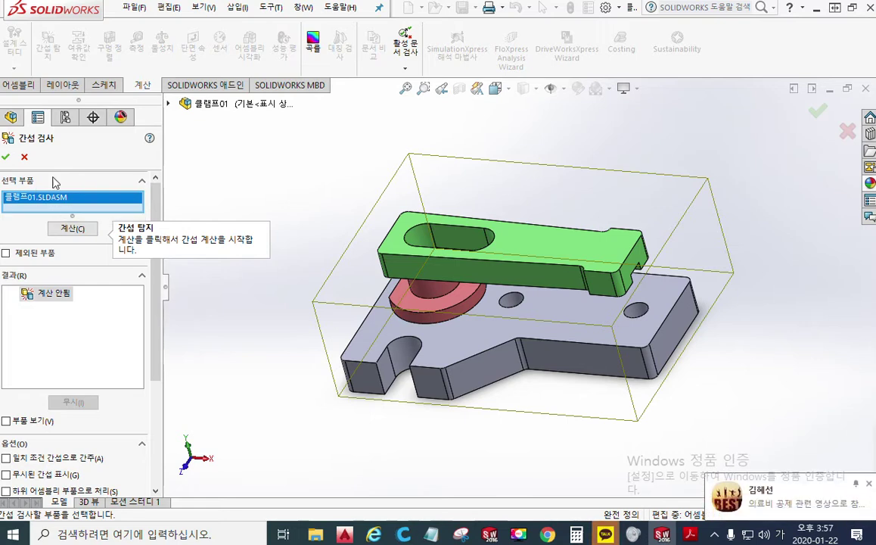
{"action": "left_click", "coordinate": [69, 232]}
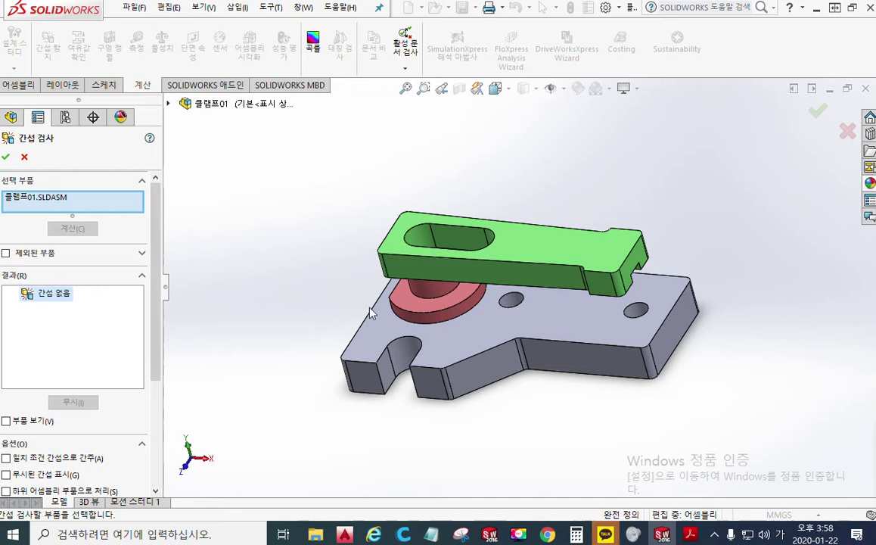
{"action": "scroll", "coordinate": [452, 340], "scroll_direction": "down", "scroll_amount": 4}
{"action": "middle_click_drag", "start_coordinate": [452, 340], "coordinate": [454, 248]}
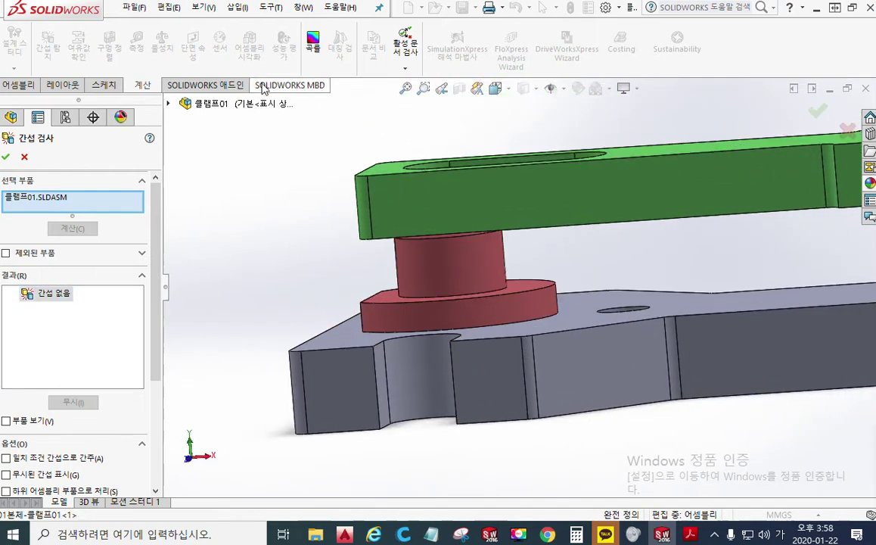
{"action": "left_click", "coordinate": [5, 156]}
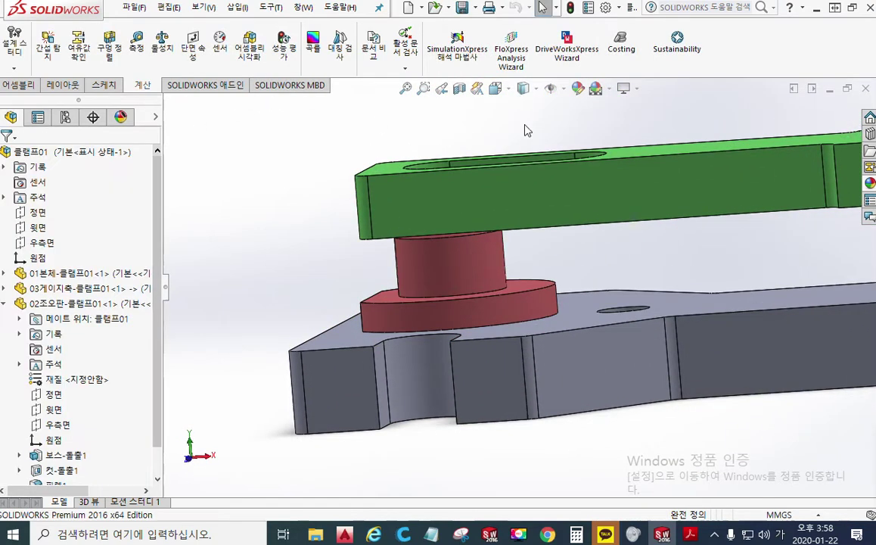
Cut a section view through the assembly along the front plane (정면) with no offset.
{"action": "left_click", "coordinate": [459, 89]}
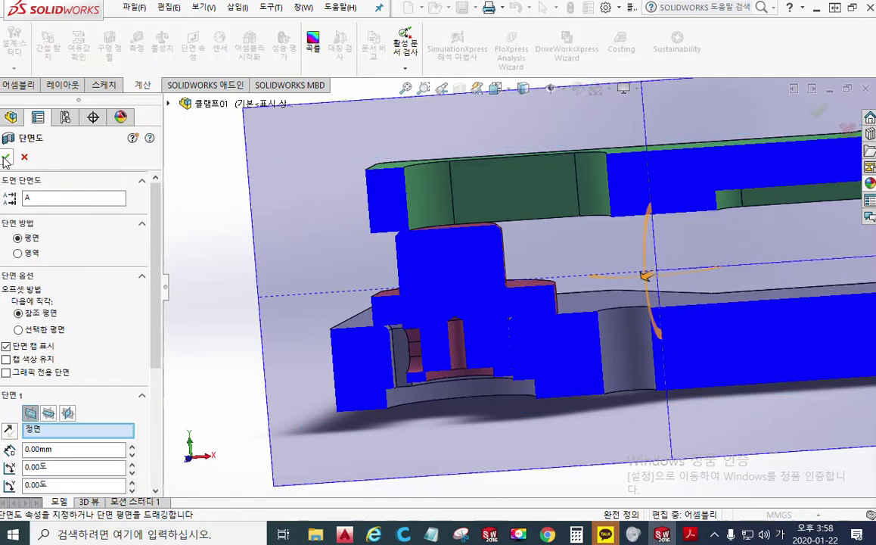
{"action": "left_click", "coordinate": [24, 157]}
{"action": "middle_click_drag", "start_coordinate": [542, 363], "coordinate": [515, 318]}
Mark the red shaft's lower sides in red and outline a wider shaft in blue, and clear the marks.
{"action": "left_click_drag", "start_coordinate": [516, 318], "coordinate": [518, 375]}
{"action": "left_click_drag", "start_coordinate": [409, 322], "coordinate": [411, 377]}
{"action": "left_click", "coordinate": [867, 343]}
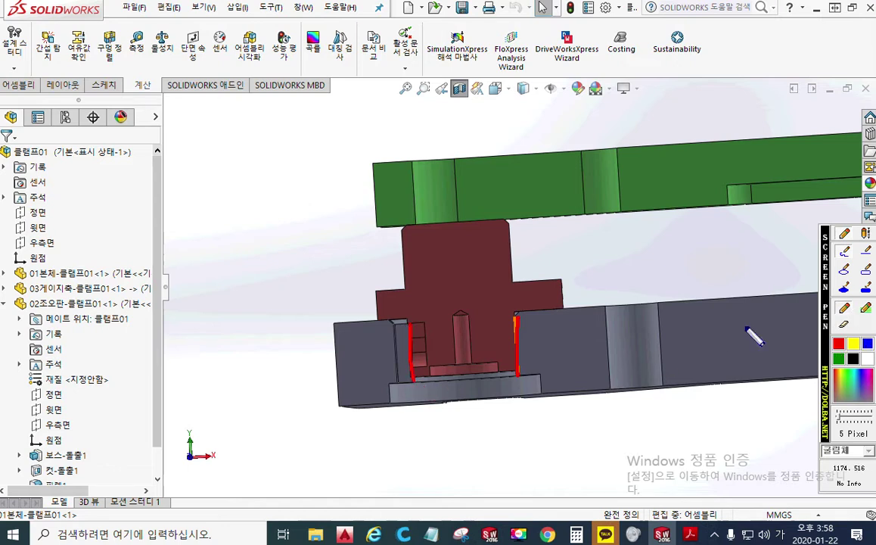
{"action": "mouse_move", "coordinate": [529, 307]}
{"action": "left_mouse_down"}
{"action": "mouse_move", "coordinate": [533, 370]}
{"action": "mouse_move", "coordinate": [401, 365]}
{"action": "mouse_move", "coordinate": [397, 312]}
{"action": "left_mouse_up"}
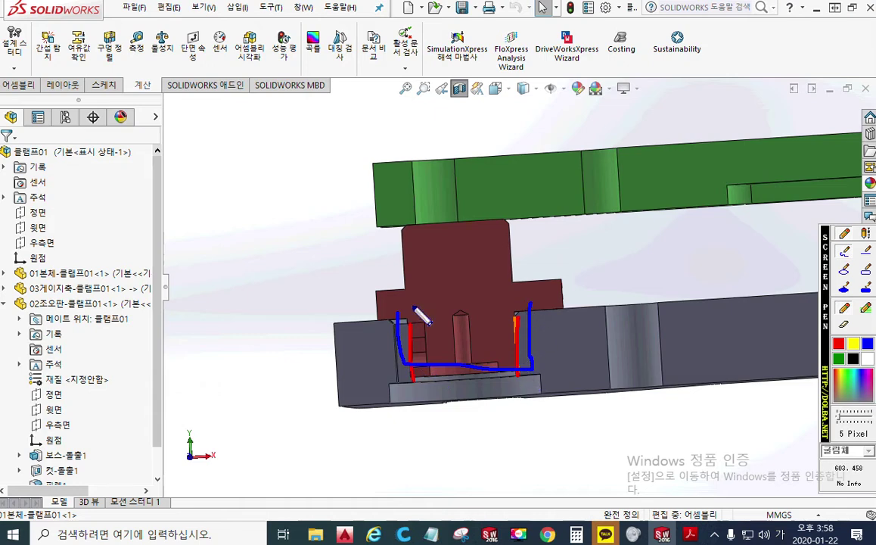
{"action": "key", "text": "Escape"}
Start editing the red gauge shaft part (03게이지축-클램프01) in the context of the assembly.
{"action": "middle_click_drag", "start_coordinate": [582, 264], "coordinate": [558, 307]}
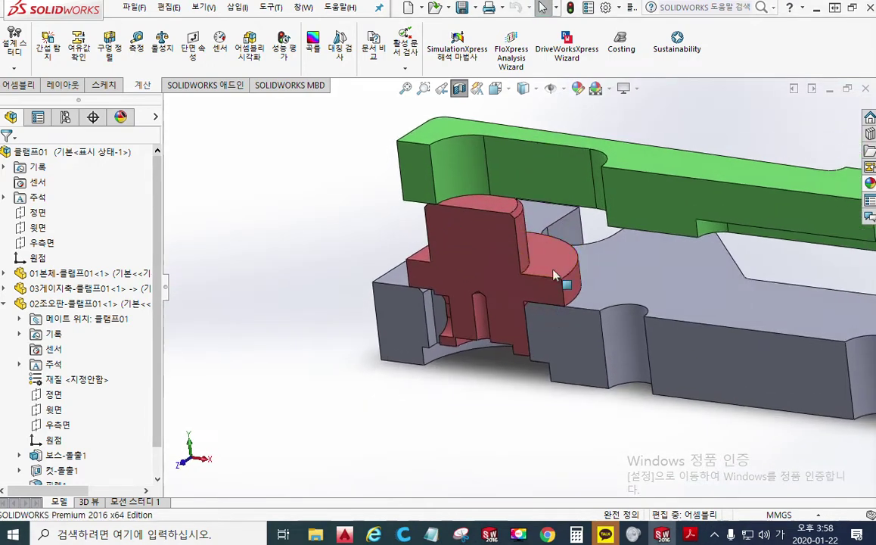
{"action": "left_click", "coordinate": [559, 270]}
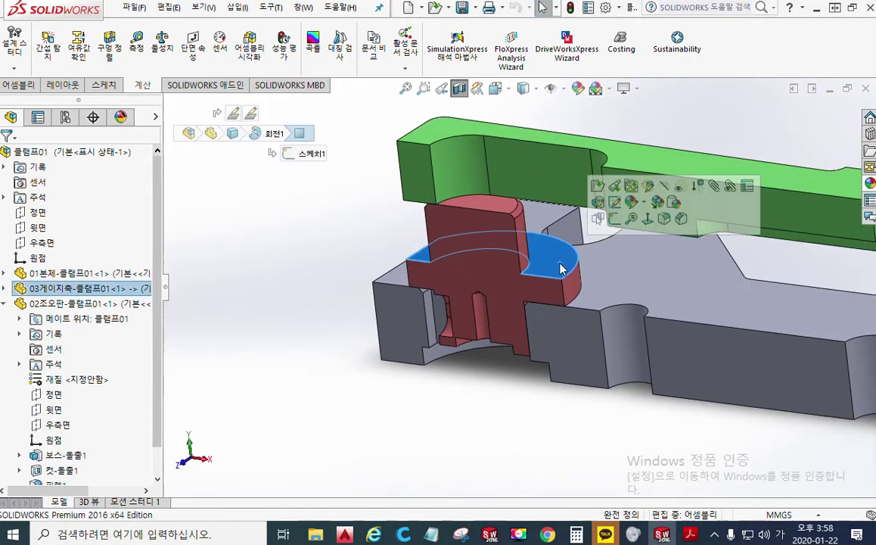
{"action": "left_click", "coordinate": [631, 187]}
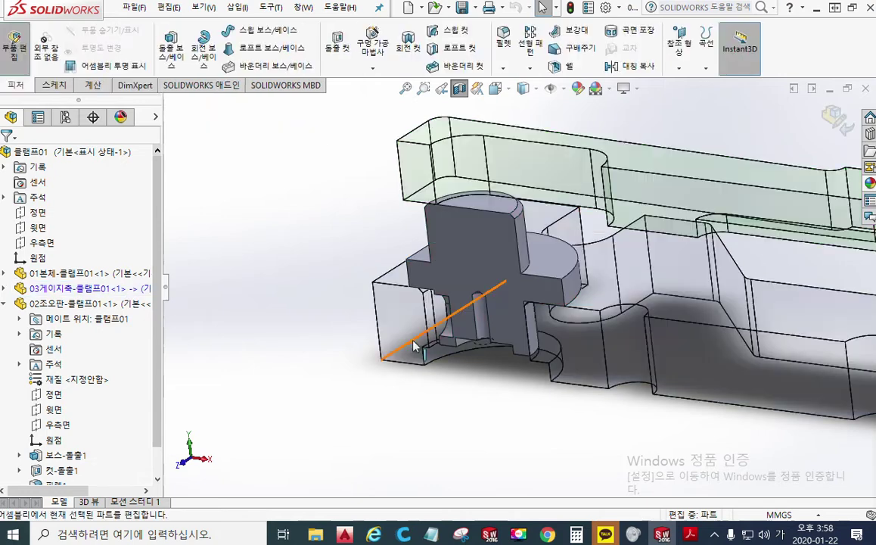
Open the profile sketch (스케치1) of the shaft's revolve feature (회전1) for editing.
{"action": "left_click", "coordinate": [3, 289]}
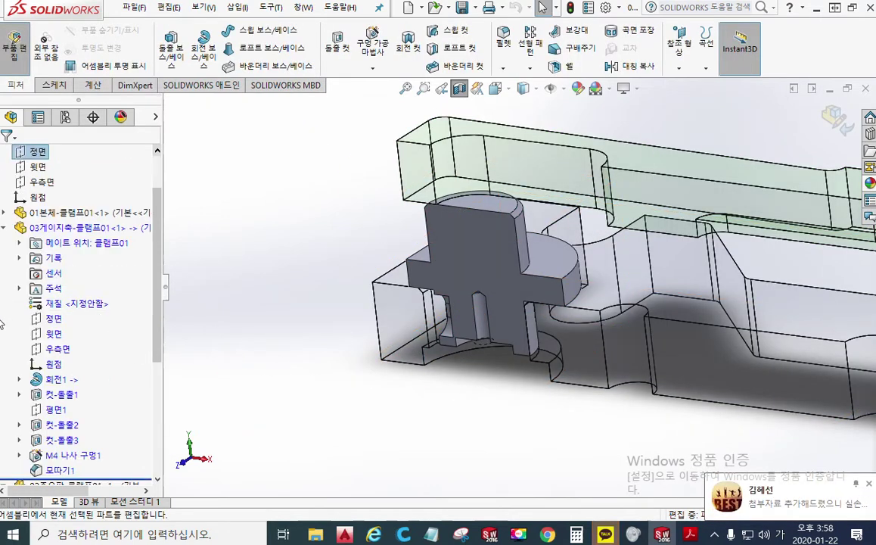
{"action": "left_click", "coordinate": [66, 381]}
{"action": "double_click", "coordinate": [67, 382]}
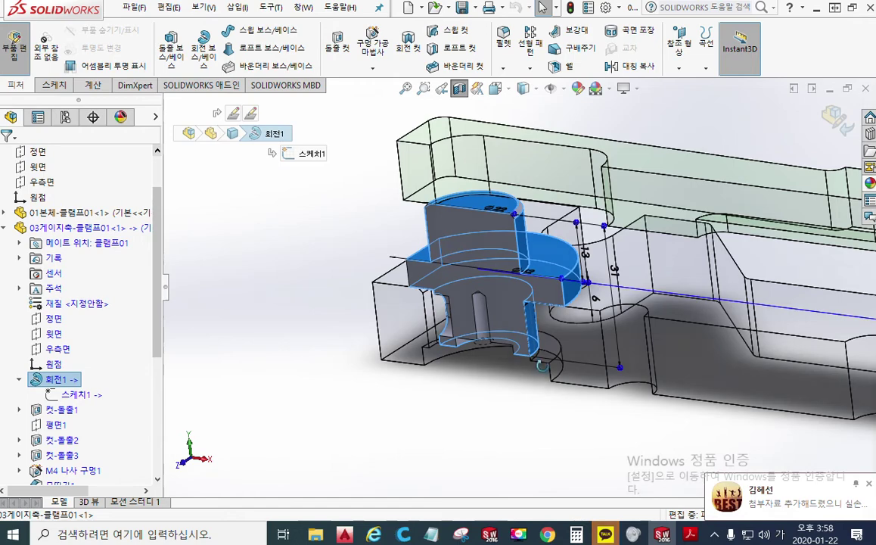
{"action": "middle_click_drag", "start_coordinate": [553, 349], "coordinate": [541, 365]}
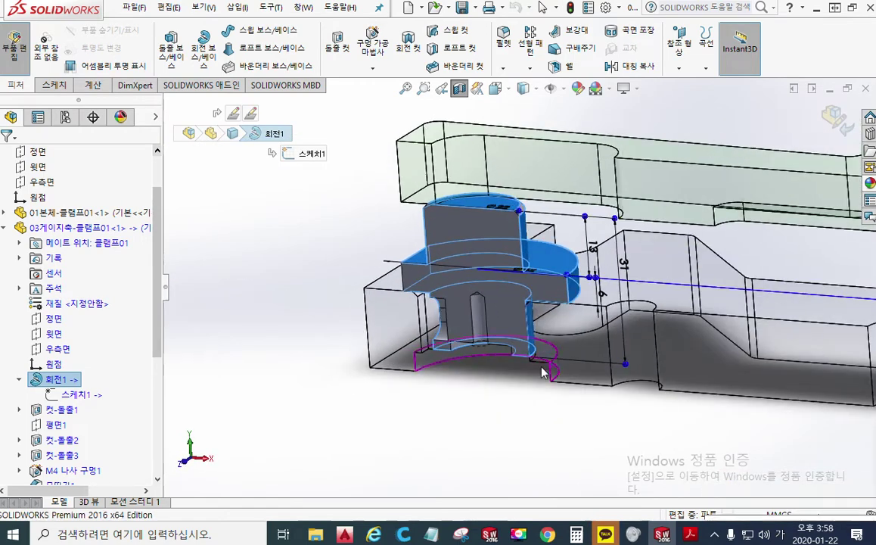
{"action": "left_click", "coordinate": [72, 395]}
{"action": "right_click", "coordinate": [72, 395]}
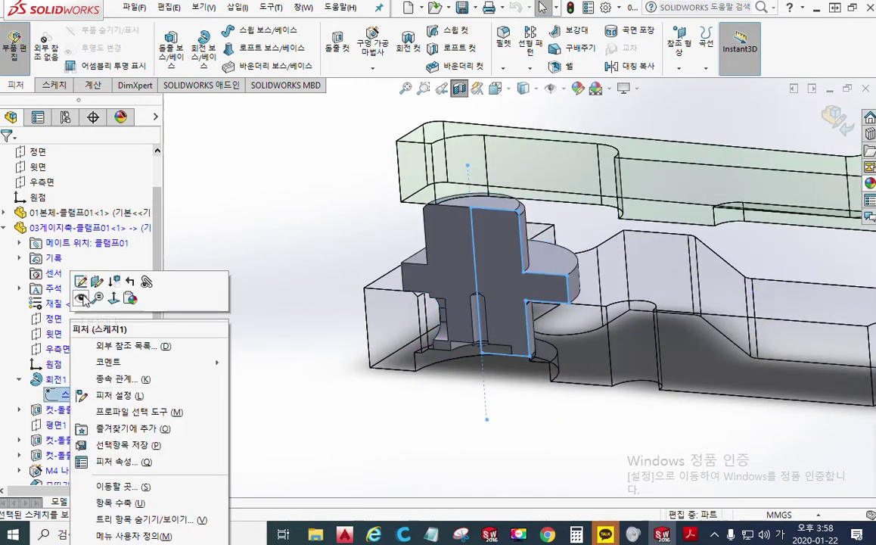
{"action": "left_click", "coordinate": [77, 269]}
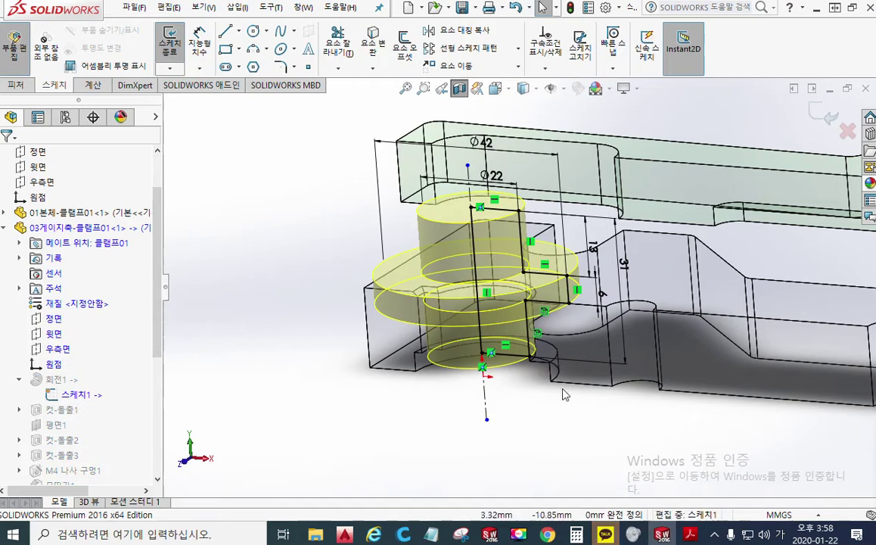
Delete the relation on the shaft profile's lower outer vertical line and dimension its full diameter about the centreline as 25 mm.
{"action": "left_click", "coordinate": [529, 329]}
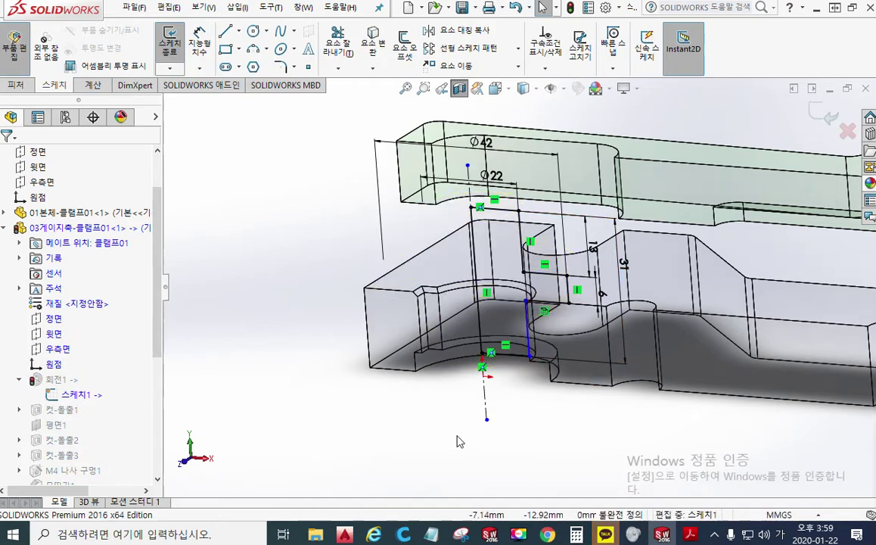
{"action": "right_click", "coordinate": [460, 440]}
{"action": "left_click", "coordinate": [567, 93]}
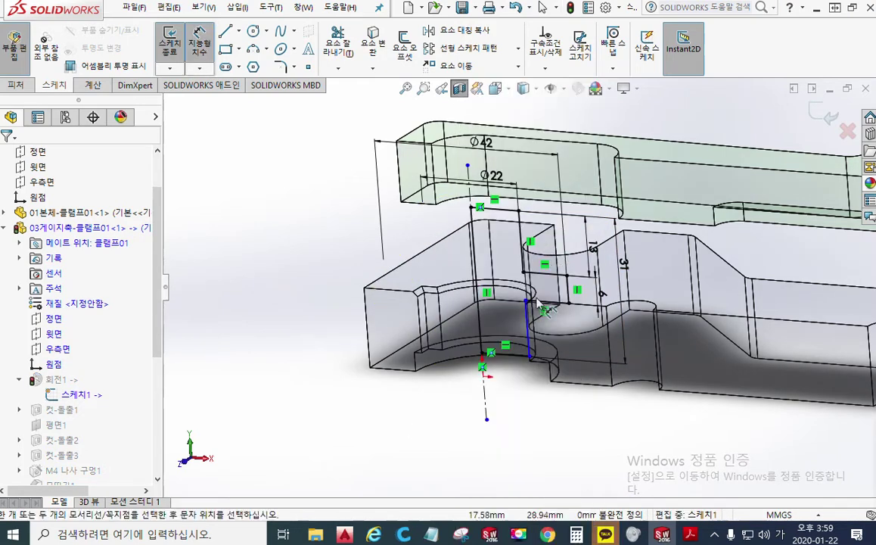
{"action": "left_click", "coordinate": [482, 362]}
{"action": "left_click", "coordinate": [485, 395]}
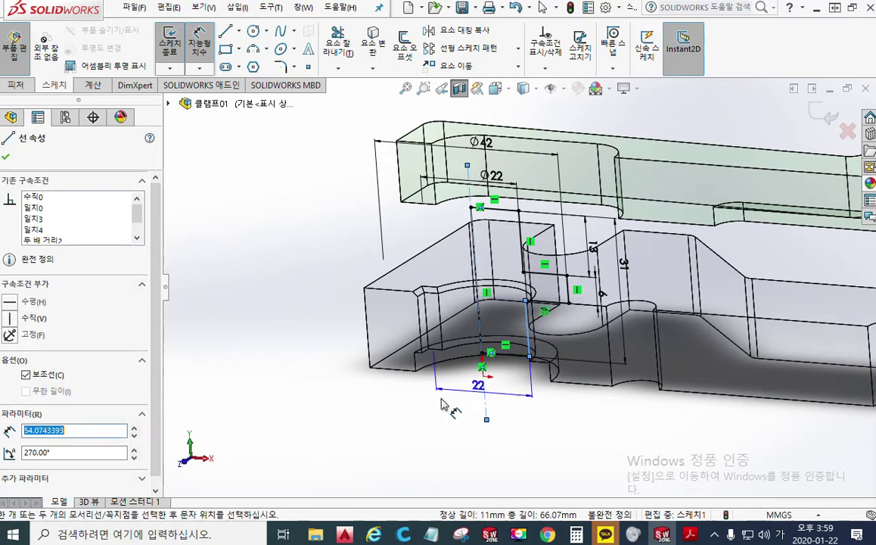
{"action": "left_click", "coordinate": [450, 409]}
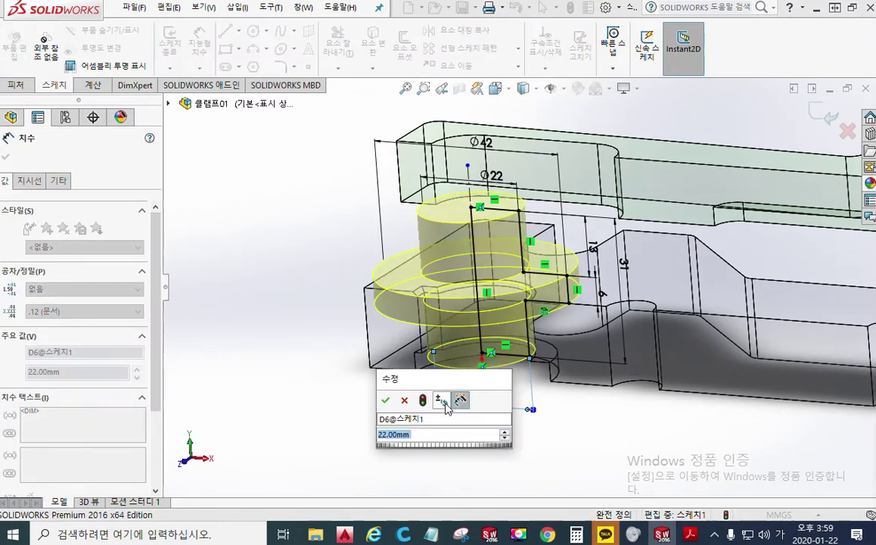
{"action": "type", "text": "25"}
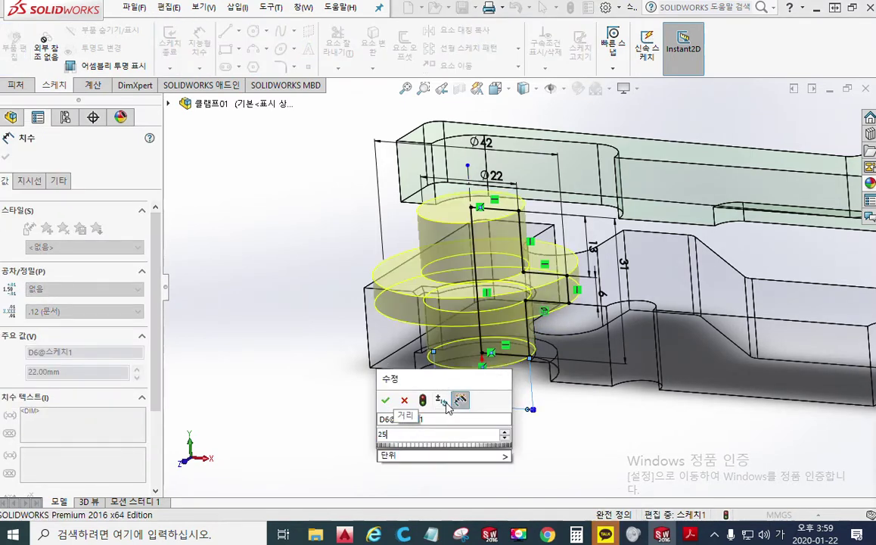
{"action": "key", "text": "Return"}
{"action": "right_click", "coordinate": [231, 210]}
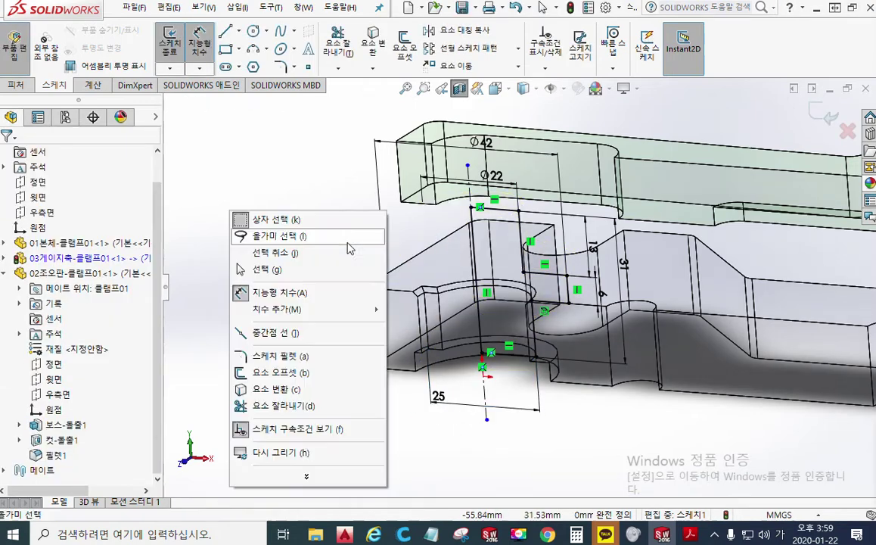
Exit the shaft's profile sketch and return from in-context part editing to the clamp assembly.
{"action": "left_click", "coordinate": [279, 271]}
{"action": "right_click", "coordinate": [231, 262]}
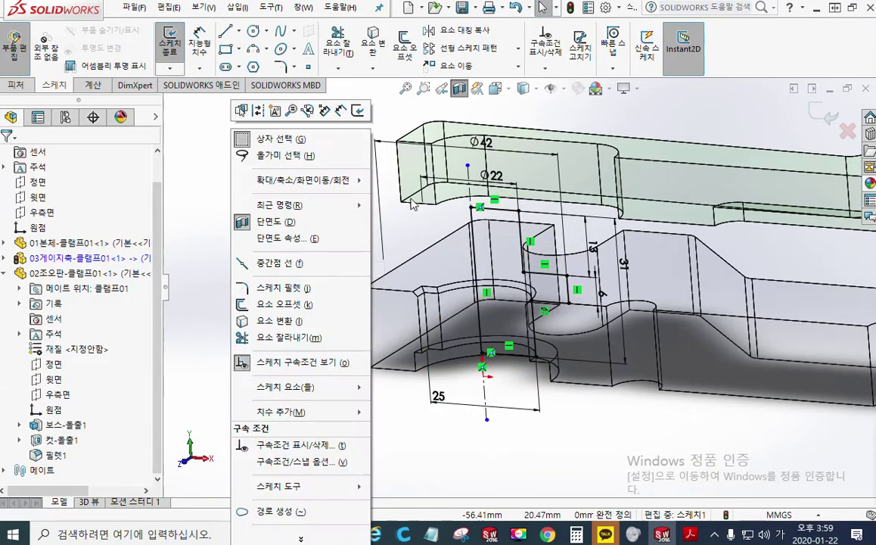
{"action": "left_click", "coordinate": [358, 112]}
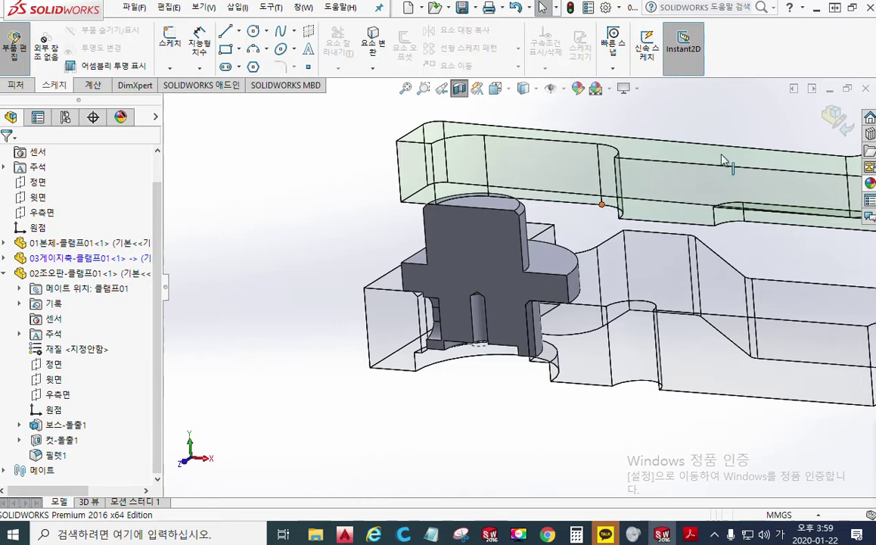
{"action": "left_click", "coordinate": [835, 119]}
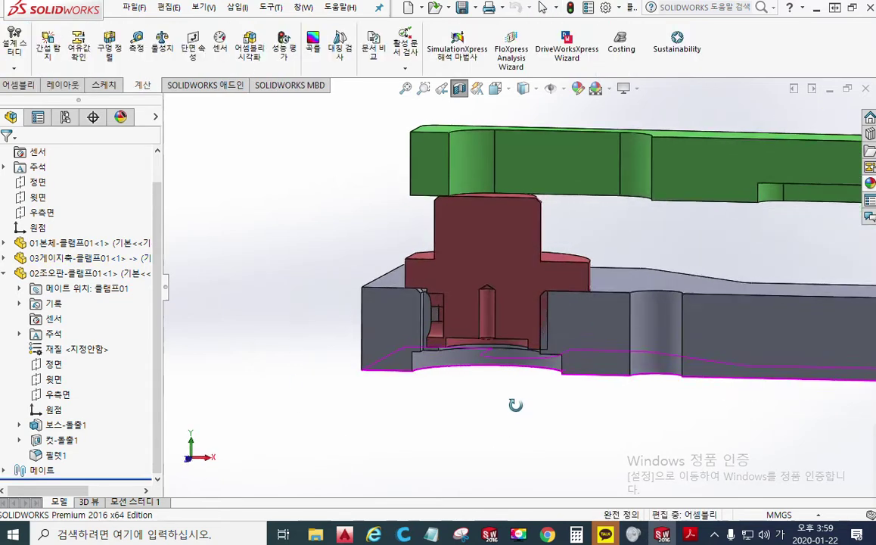
Run interference detection on the whole clamp assembly (클램프01) and inspect the result around the gauge shaft's lower section.
{"action": "middle_click_drag", "start_coordinate": [515, 405], "coordinate": [514, 345]}
{"action": "scroll", "coordinate": [513, 352], "scroll_direction": "down", "scroll_amount": 2}
{"action": "middle_click_drag", "start_coordinate": [511, 384], "coordinate": [556, 357]}
{"action": "scroll", "coordinate": [554, 377], "scroll_direction": "down", "scroll_amount": 2}
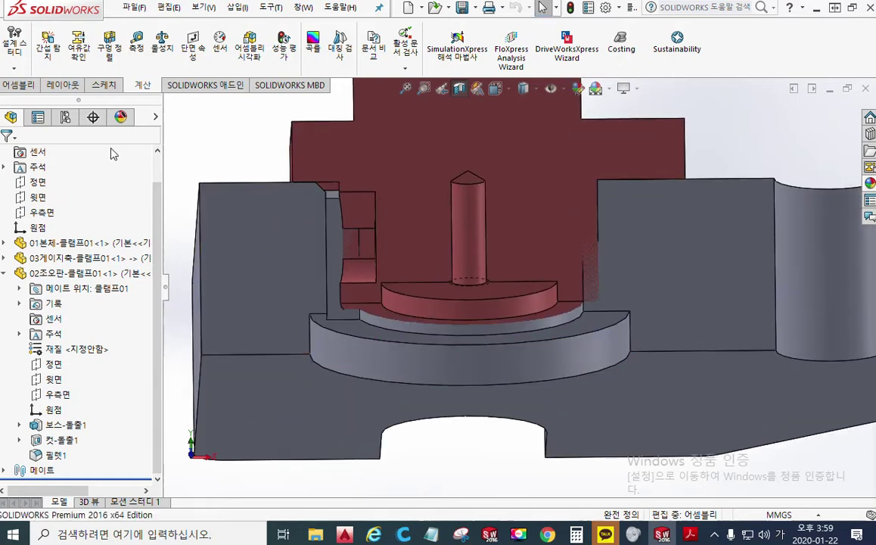
{"action": "left_click", "coordinate": [55, 51]}
{"action": "left_click", "coordinate": [72, 228]}
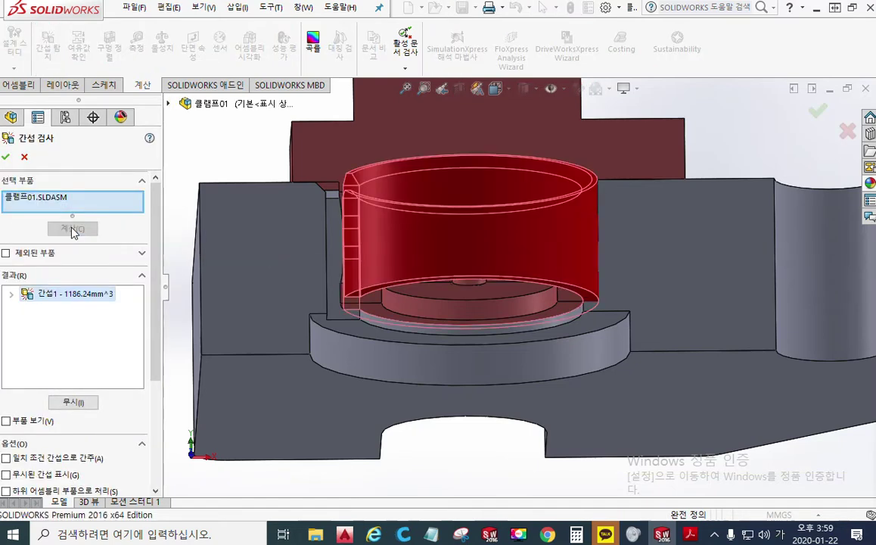
{"action": "middle_click_drag", "start_coordinate": [635, 303], "coordinate": [618, 360]}
{"action": "middle_click_drag", "start_coordinate": [614, 356], "coordinate": [656, 198], "text": "ctrl"}
{"action": "middle_click_drag", "start_coordinate": [620, 321], "coordinate": [630, 270]}
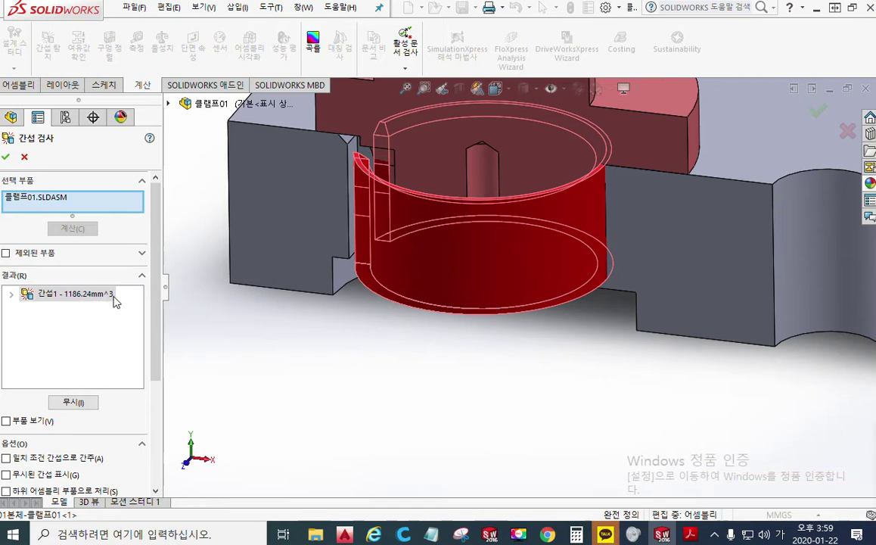
Highlight each component involved in the first interference result (간섭1), reselect the interference itself, and close the check.
{"action": "left_click", "coordinate": [13, 295]}
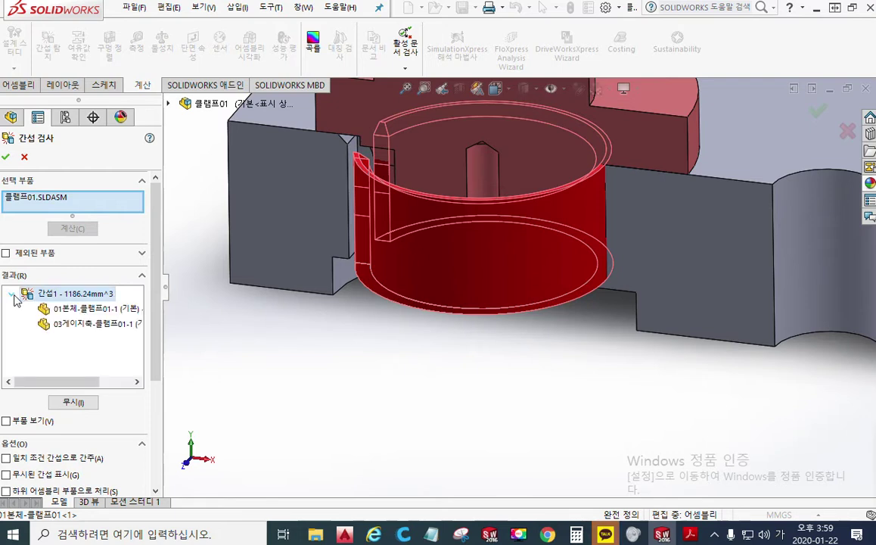
{"action": "left_click", "coordinate": [83, 309]}
{"action": "left_click", "coordinate": [83, 324]}
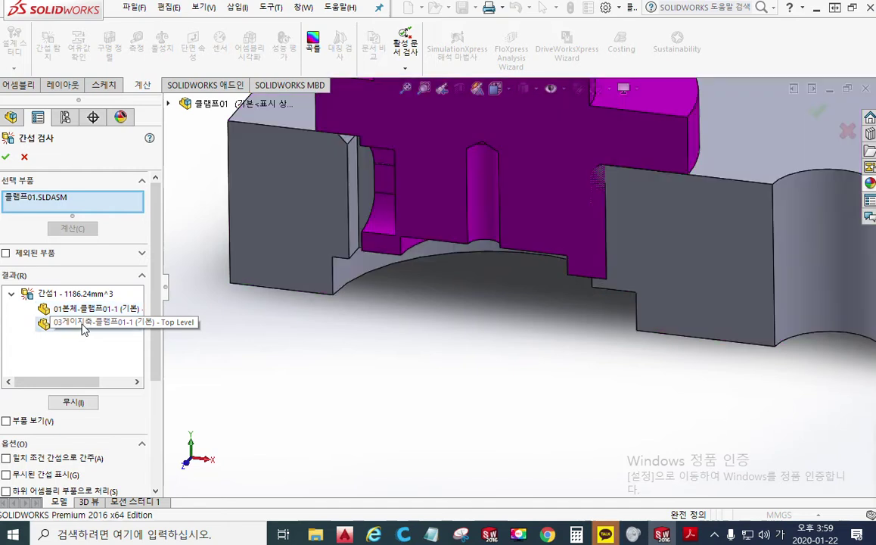
{"action": "left_click", "coordinate": [66, 295]}
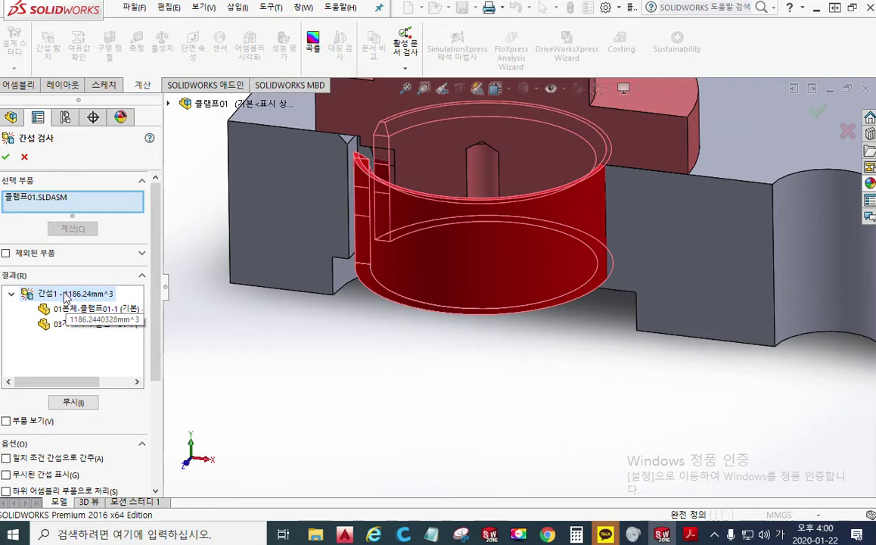
{"action": "left_click", "coordinate": [5, 157]}
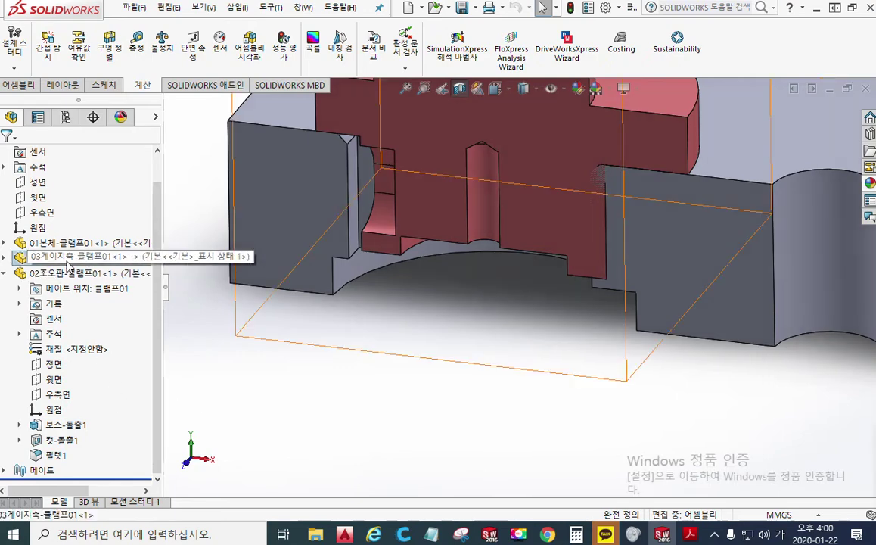
Edit the gauge shaft part (03게이지축-클램프01) in context and open its revolve feature's (회전1) profile sketch.
{"action": "left_click", "coordinate": [76, 258]}
{"action": "left_click", "coordinate": [121, 226]}
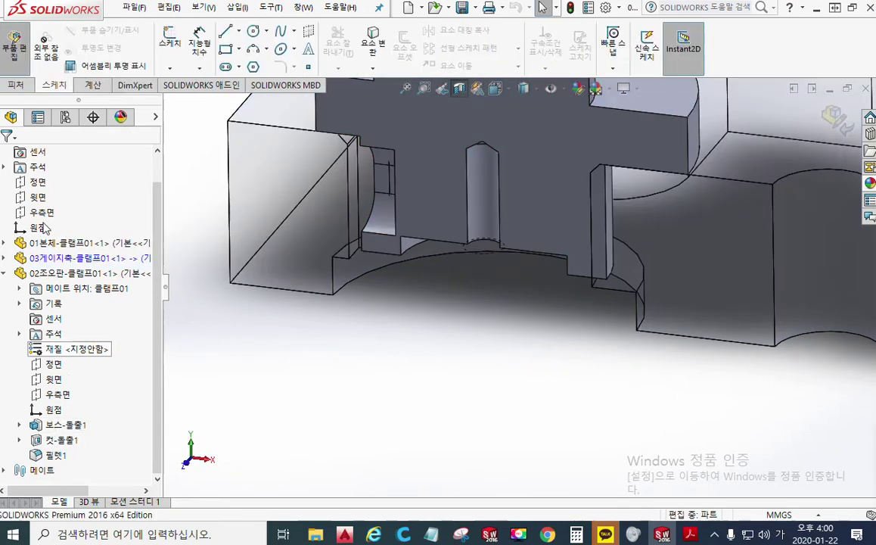
{"action": "left_click", "coordinate": [56, 263]}
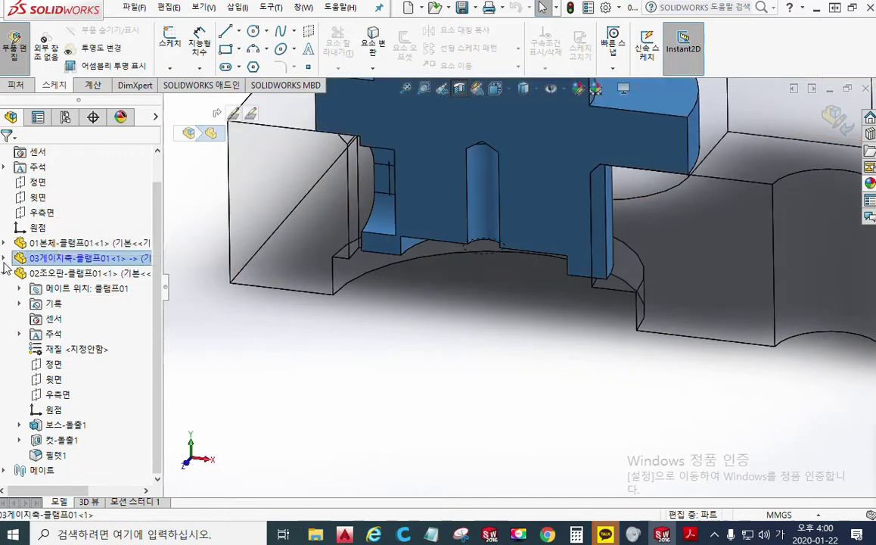
{"action": "left_click", "coordinate": [5, 257]}
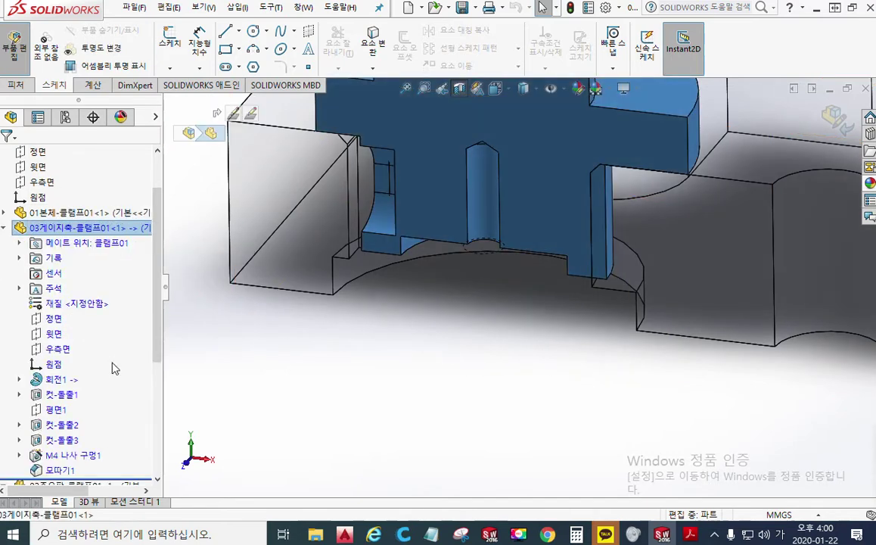
{"action": "left_click", "coordinate": [56, 379]}
{"action": "left_click", "coordinate": [82, 340]}
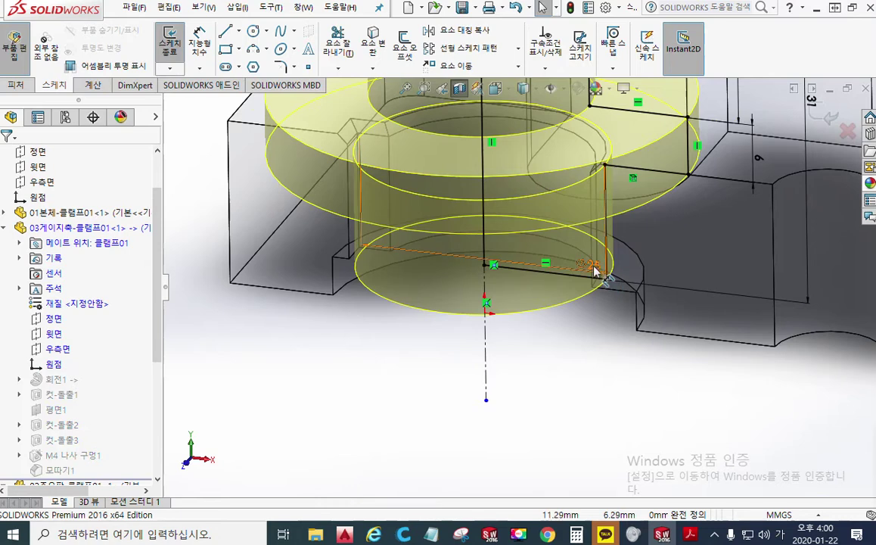
Set the shaft's lower diameter to 22 mm, rebuild the part, and return to the assembly.
{"action": "double_click", "coordinate": [590, 266]}
{"action": "type", "text": "22"}
{"action": "key", "text": "Return"}
{"action": "left_click", "coordinate": [571, 413]}
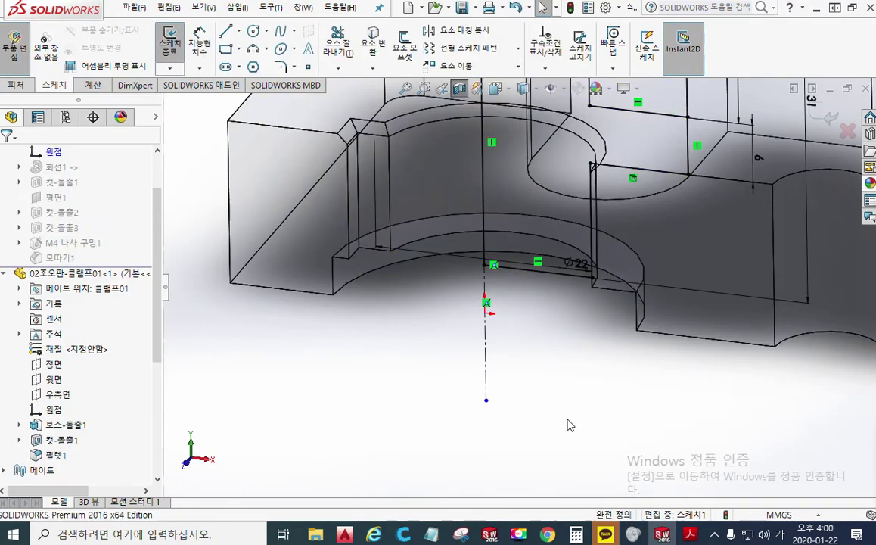
{"action": "key", "text": "ctrl+b"}
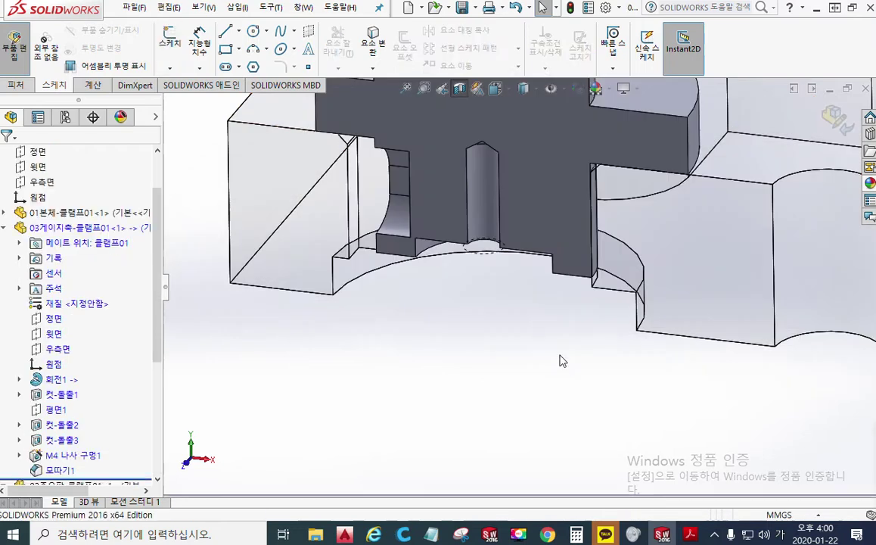
{"action": "left_click", "coordinate": [832, 121]}
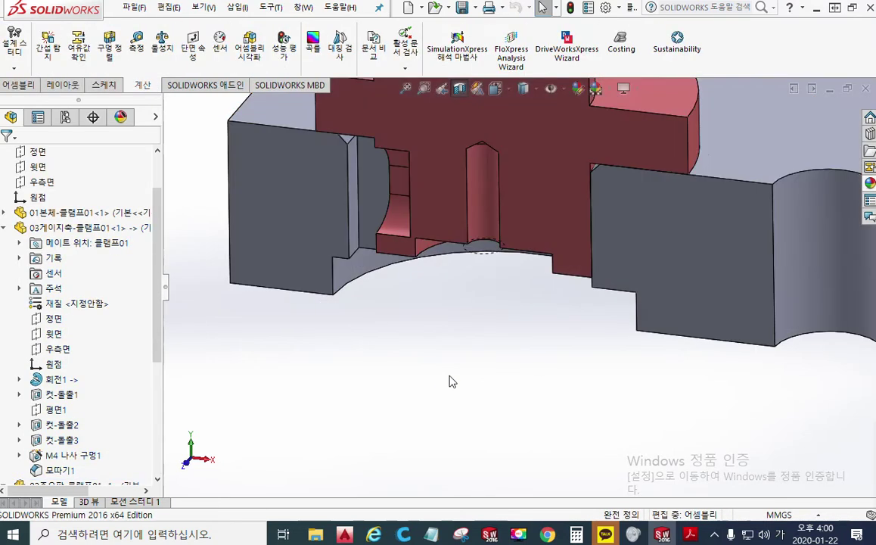
Rerun interference detection on the clamp assembly with the resized shaft and close the check.
{"action": "left_click", "coordinate": [48, 44]}
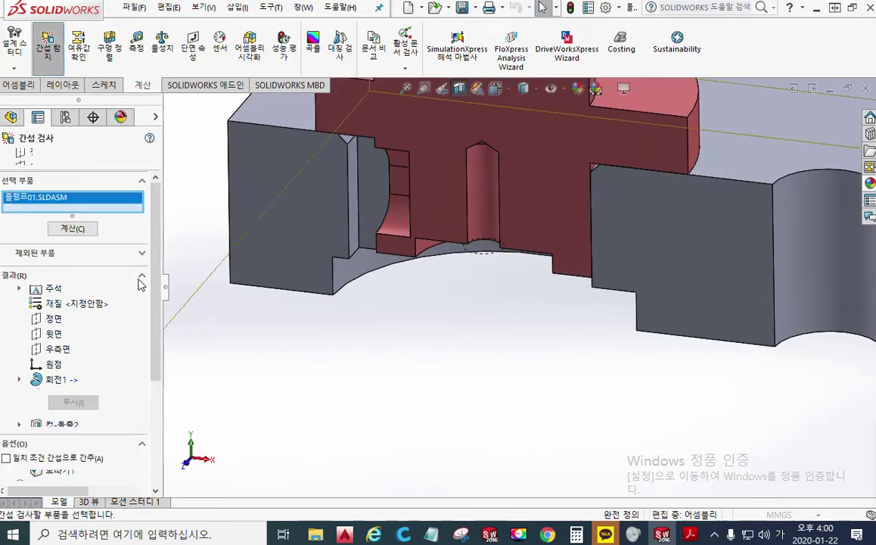
{"action": "left_click", "coordinate": [72, 229]}
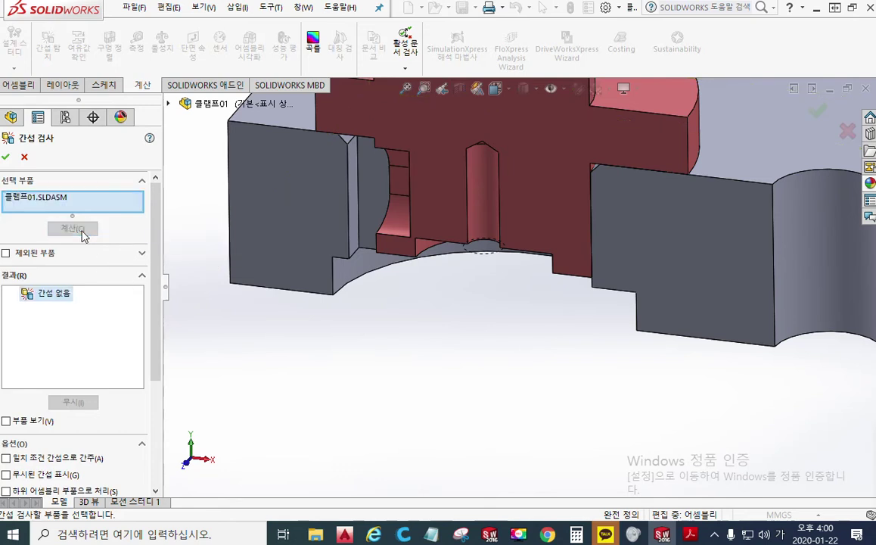
{"action": "left_click", "coordinate": [6, 157]}
{"action": "scroll", "coordinate": [495, 210], "scroll_direction": "up", "scroll_amount": 2}
{"action": "middle_click_drag", "start_coordinate": [495, 210], "coordinate": [414, 352], "text": "ctrl"}
{"action": "scroll", "coordinate": [531, 366], "scroll_direction": "up", "scroll_amount": 2}
{"action": "middle_click_drag", "start_coordinate": [531, 365], "coordinate": [475, 292], "text": "ctrl"}
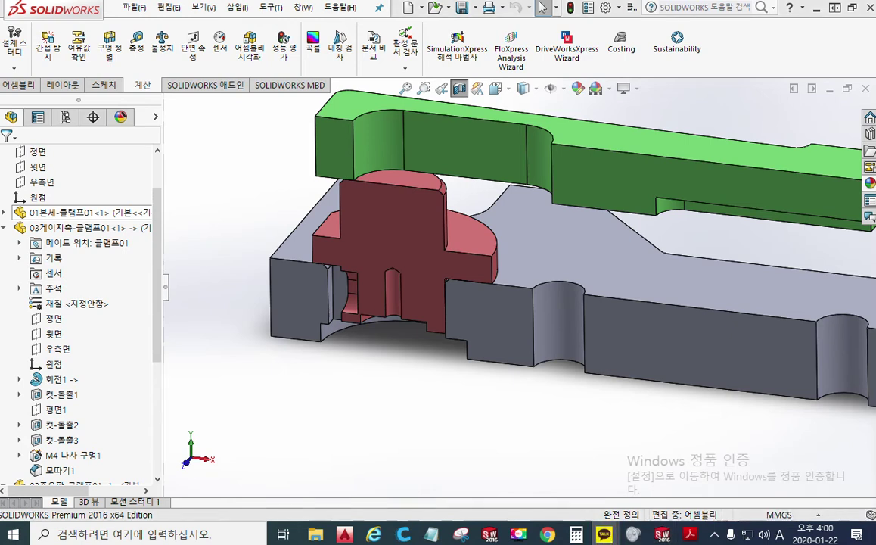
{"action": "right_click", "coordinate": [763, 539]}
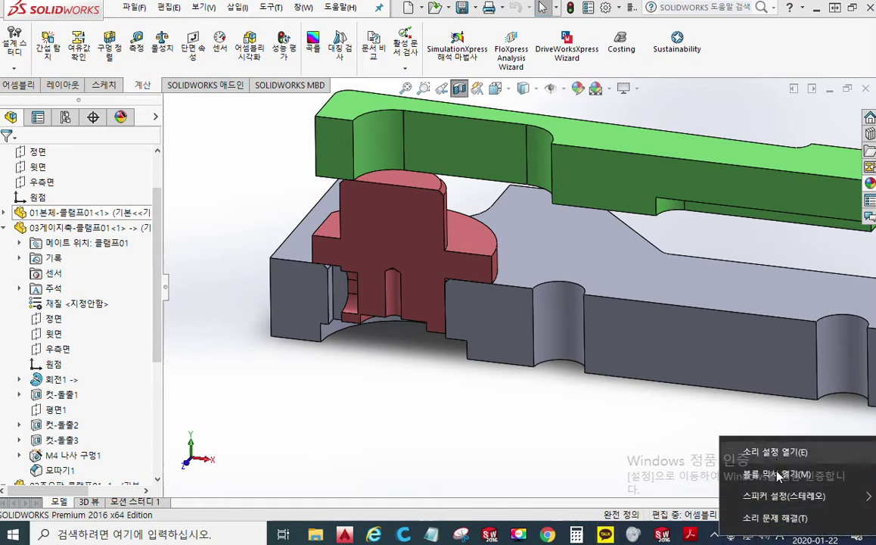
{"action": "left_click", "coordinate": [701, 428]}
{"action": "left_click_drag", "start_coordinate": [733, 297], "coordinate": [875, 257]}
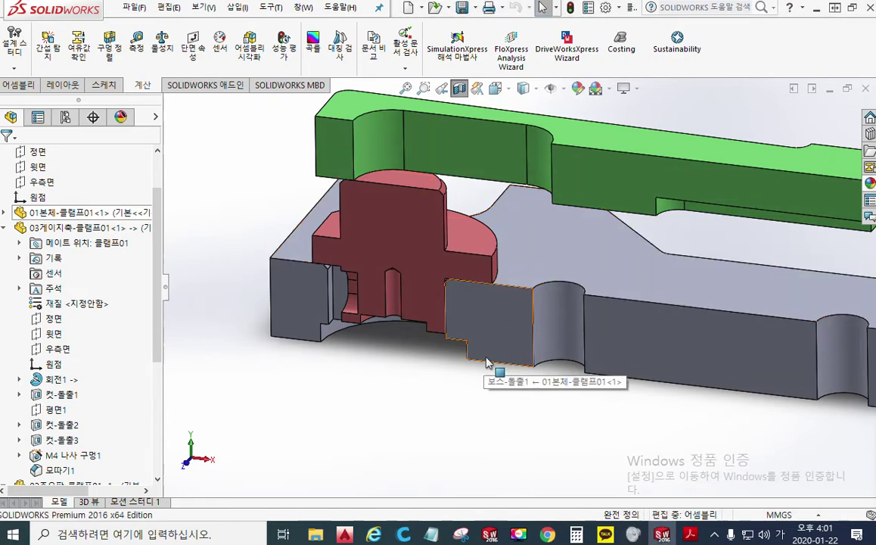
Turn off the section view to show the complete clamp assembly, and save all open documents.
{"action": "middle_click_drag", "start_coordinate": [490, 357], "coordinate": [487, 394]}
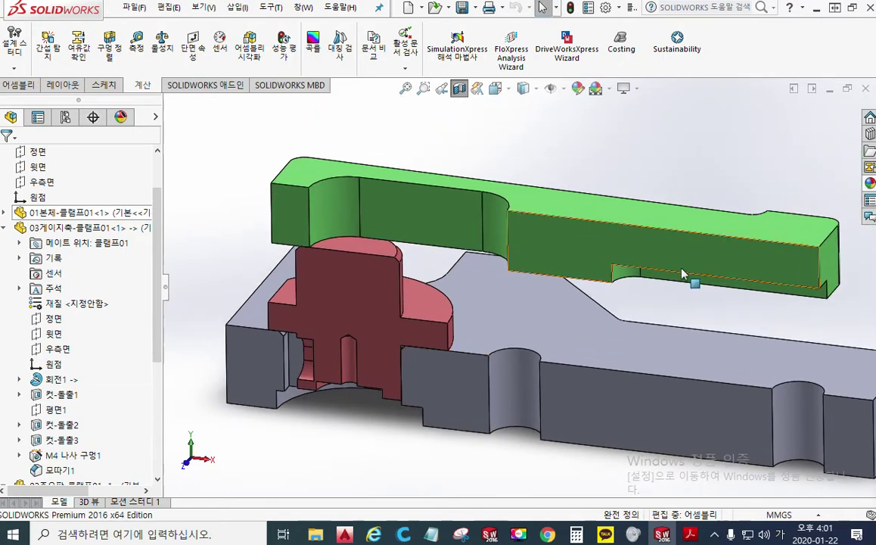
{"action": "left_click", "coordinate": [459, 88]}
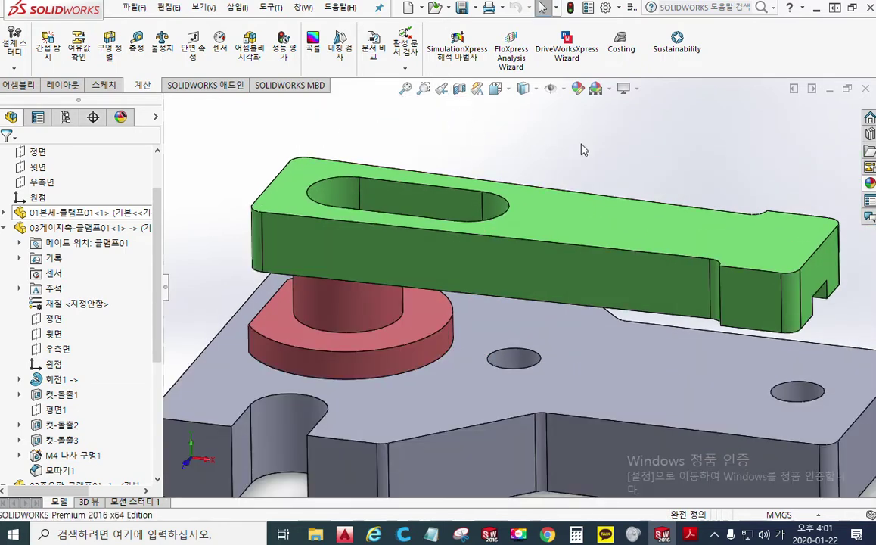
{"action": "middle_click_drag", "start_coordinate": [581, 146], "coordinate": [545, 220]}
{"action": "middle_click_drag", "start_coordinate": [618, 234], "coordinate": [550, 207], "text": "ctrl"}
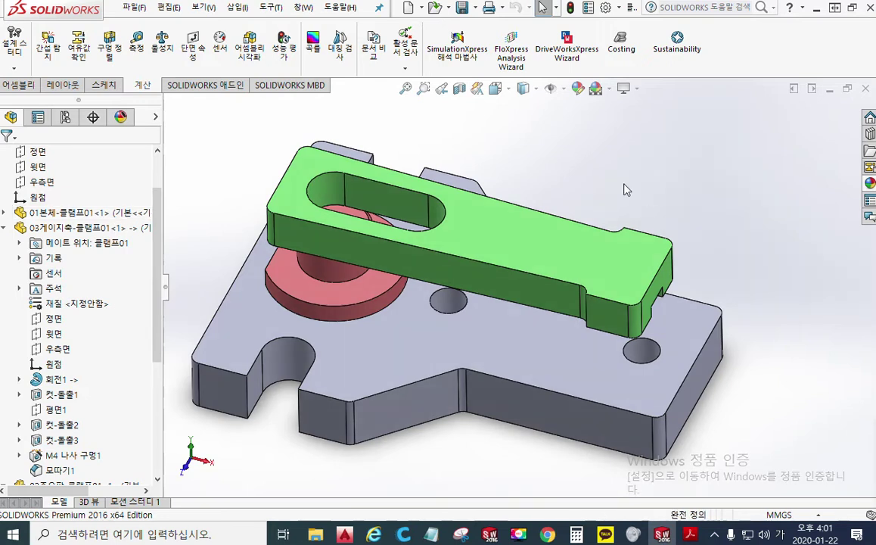
{"action": "left_click", "coordinate": [475, 7]}
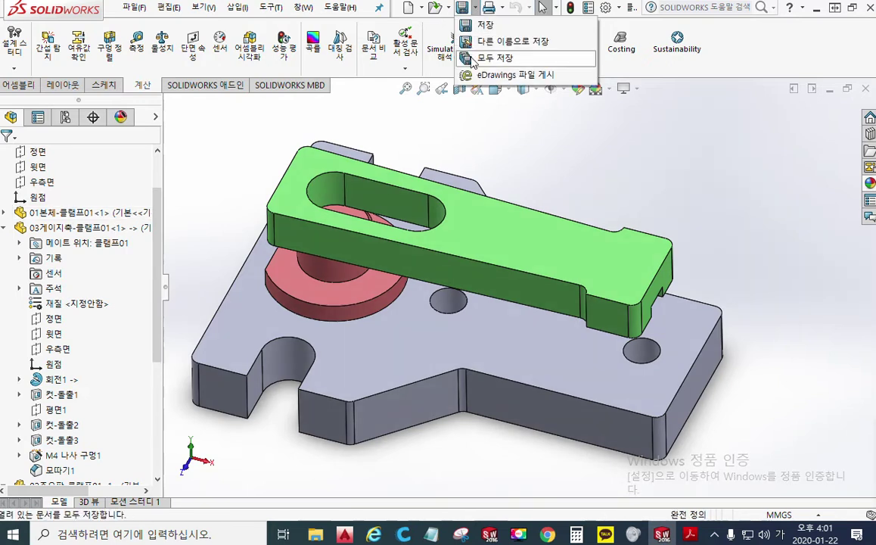
{"action": "left_click", "coordinate": [490, 47]}
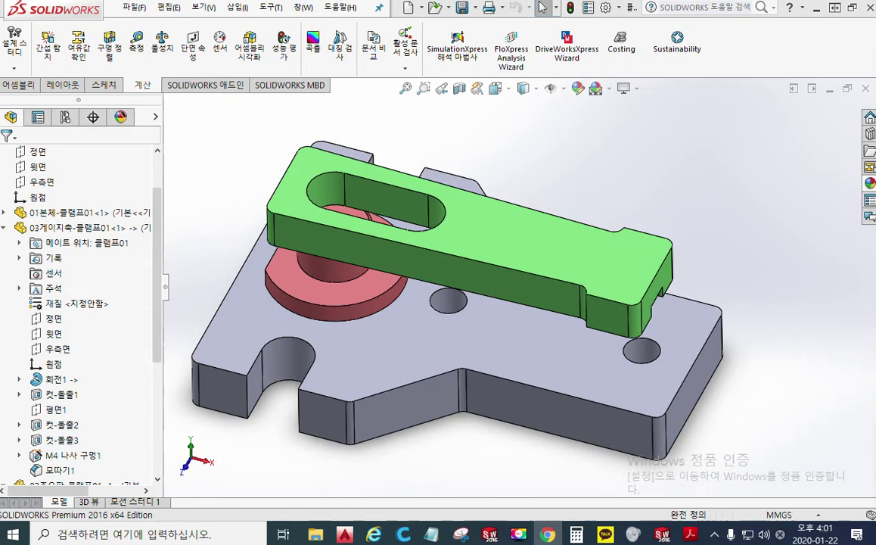
Create a new drawing document from the drawing template (도면).
{"action": "left_click", "coordinate": [133, 10]}
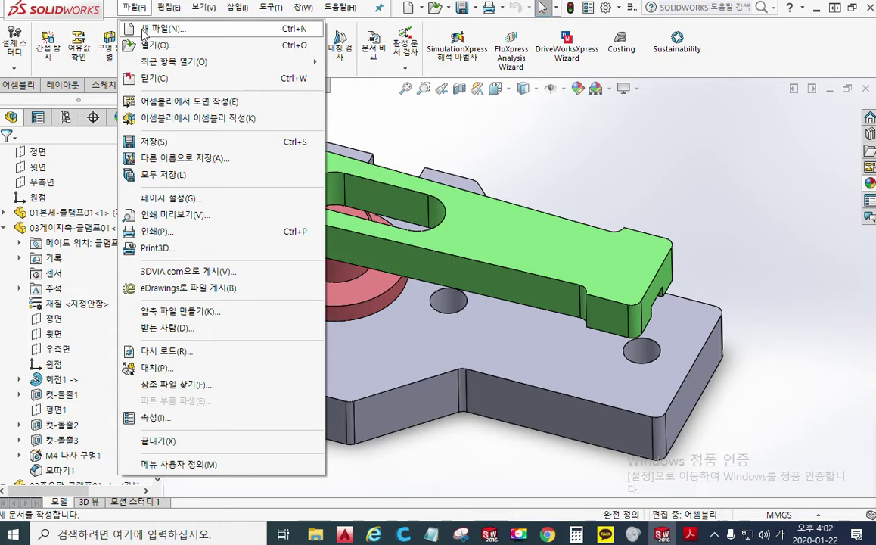
{"action": "left_click", "coordinate": [145, 30]}
{"action": "left_click_drag", "start_coordinate": [166, 85], "coordinate": [376, 85]}
{"action": "left_click", "coordinate": [391, 140]}
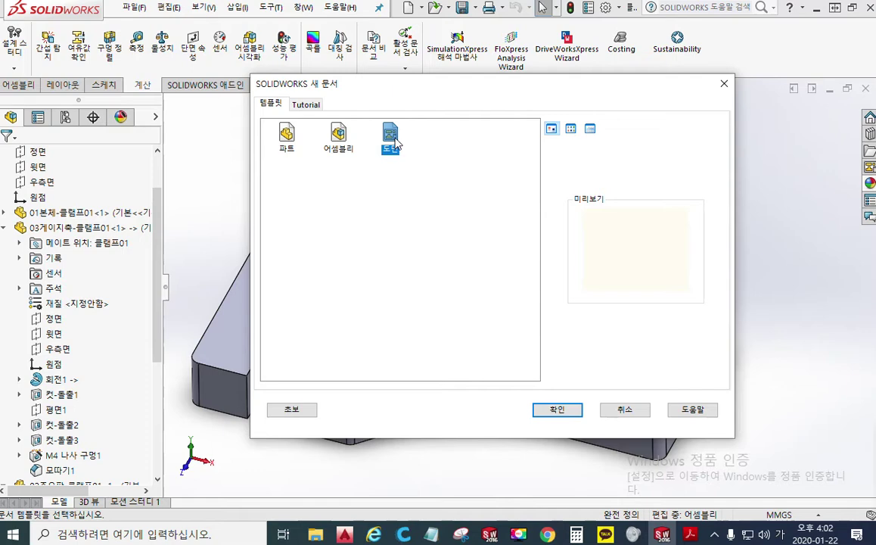
{"action": "left_click", "coordinate": [563, 409]}
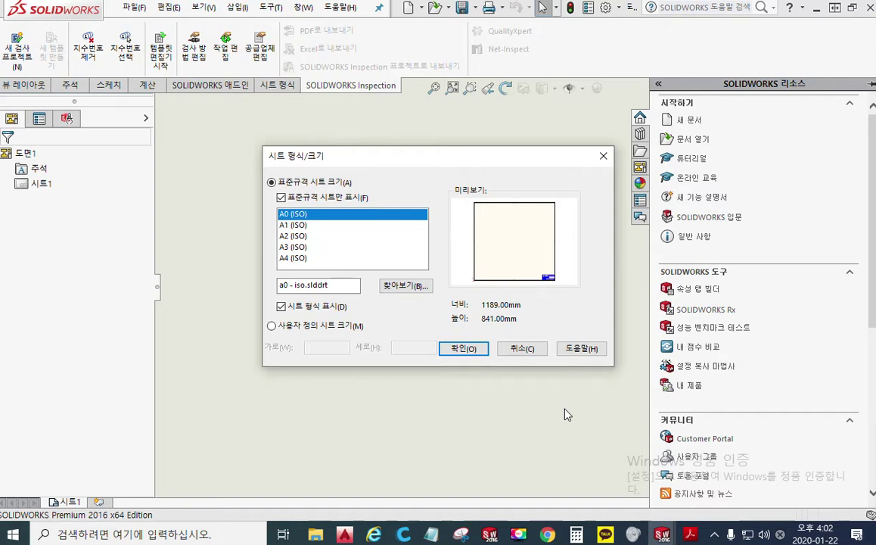
Switch to AutoCAD and examine the layout of the part drawing sheet in 클램프01.dwg.
{"action": "left_click", "coordinate": [345, 535]}
{"action": "scroll", "coordinate": [399, 332], "scroll_direction": "down", "scroll_amount": 8}
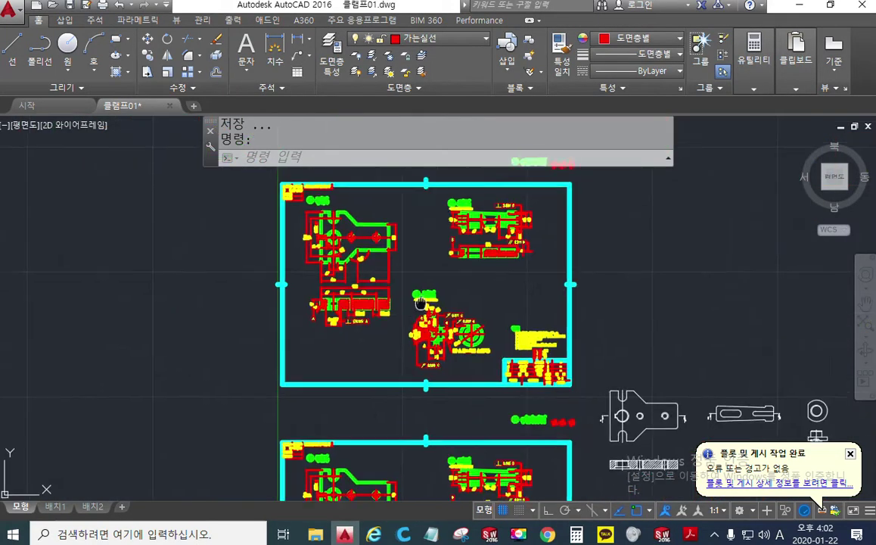
{"action": "scroll", "coordinate": [398, 335], "scroll_direction": "up", "scroll_amount": 2}
{"action": "mouse_move", "coordinate": [409, 319]}
{"action": "middle_mouse_down"}
{"action": "mouse_move", "coordinate": [393, 324]}
{"action": "mouse_move", "coordinate": [398, 315]}
{"action": "mouse_move", "coordinate": [394, 329]}
{"action": "middle_mouse_up"}
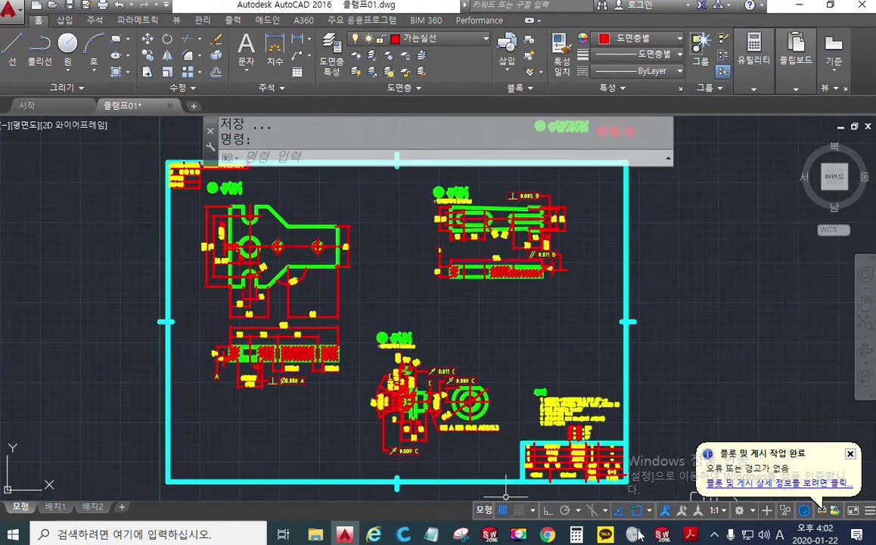
Switch back to SOLIDWORKS, create the drawing with a custom 594 × 420 mm sheet without a sheet format, and cancel the model view prompt.
{"action": "mouse_move", "coordinate": [652, 534]}
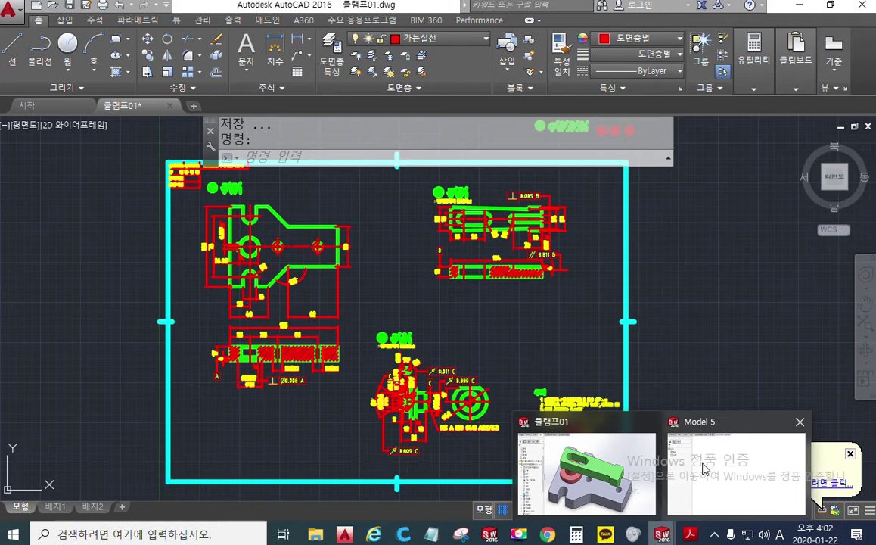
{"action": "left_click", "coordinate": [676, 478]}
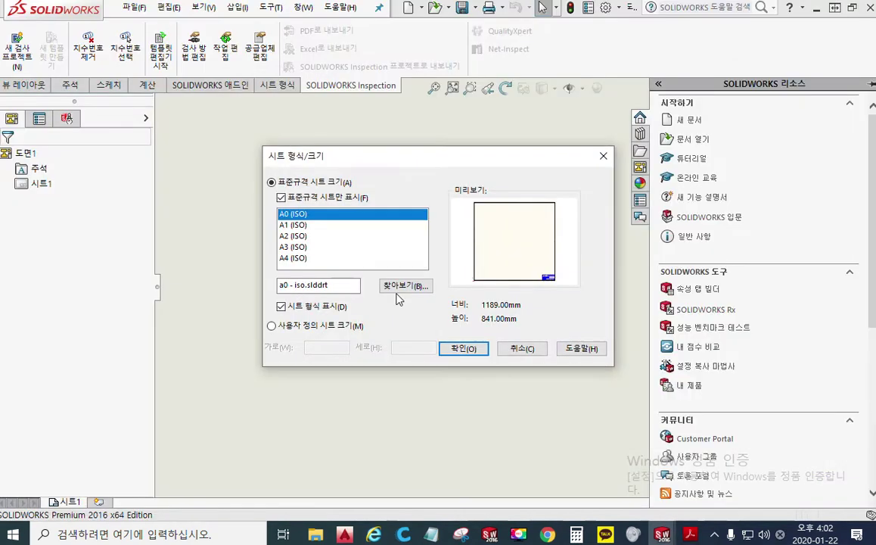
{"action": "left_click", "coordinate": [292, 236]}
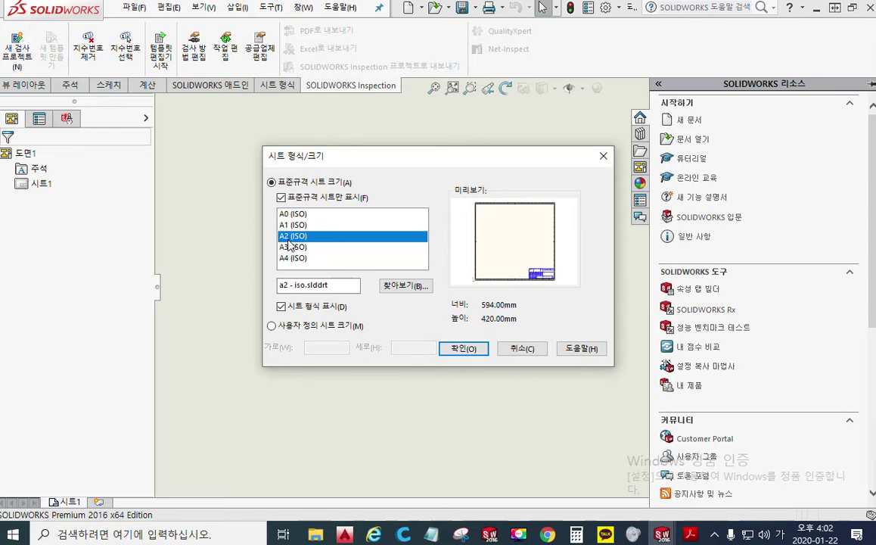
{"action": "left_click", "coordinate": [271, 326]}
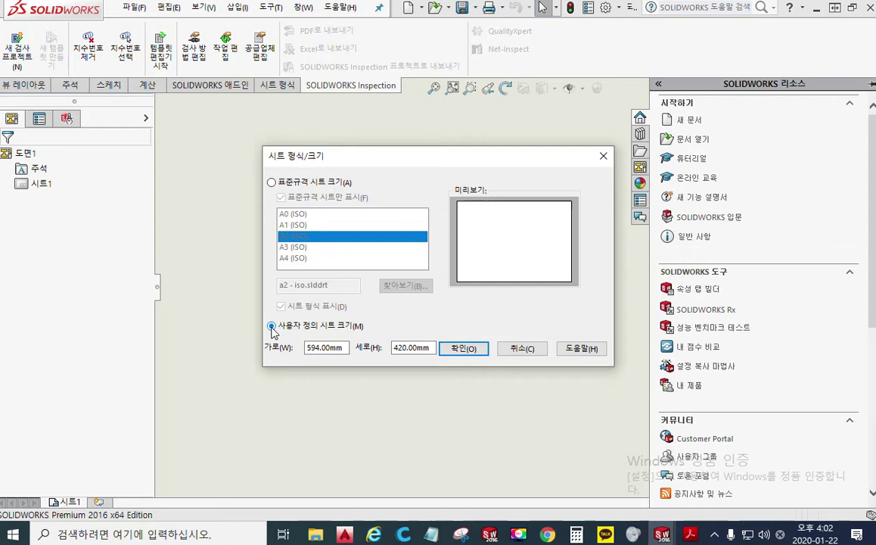
{"action": "left_click", "coordinate": [271, 182]}
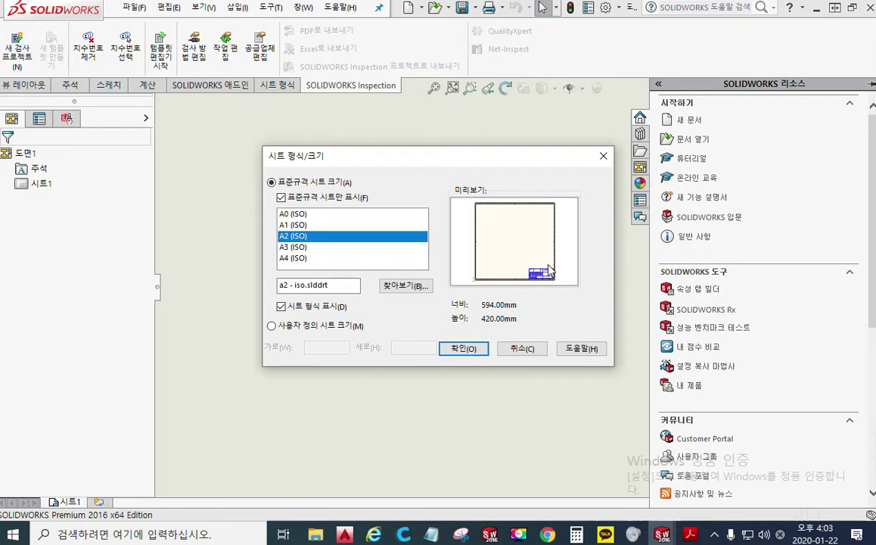
{"action": "left_click", "coordinate": [272, 326]}
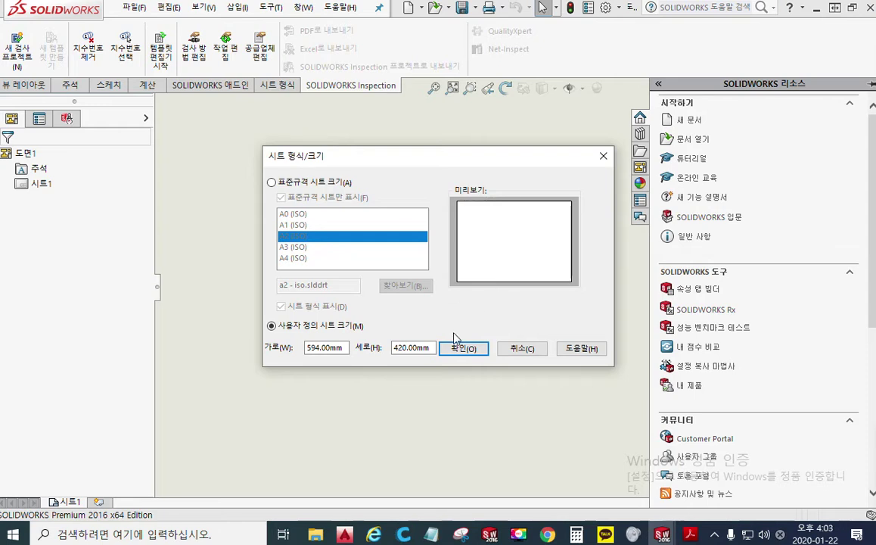
{"action": "left_click", "coordinate": [461, 351]}
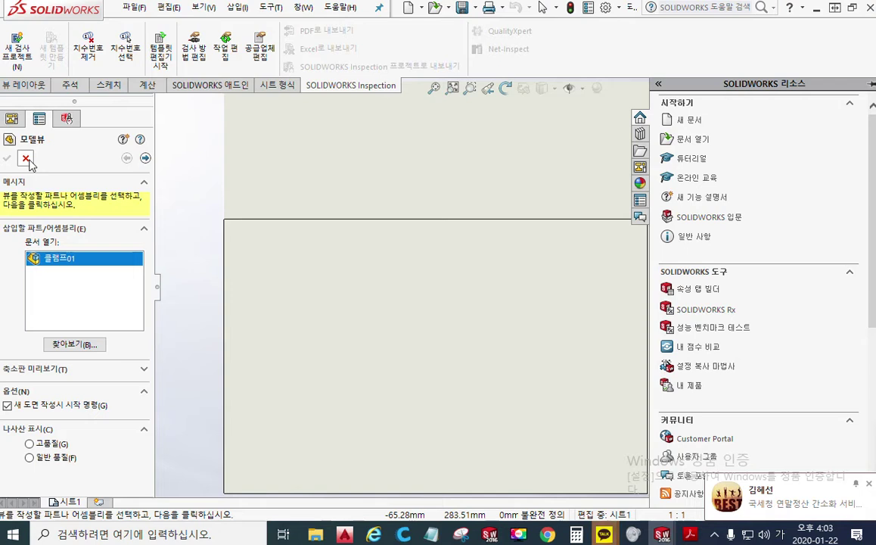
{"action": "left_click", "coordinate": [26, 159]}
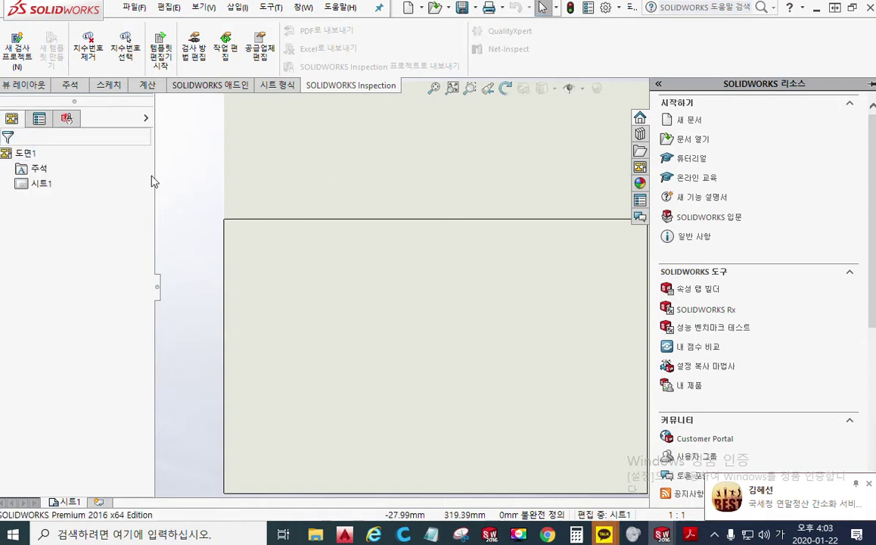
Review the scale, projection type and paper size in the properties of sheet 시트1, and accept them.
{"action": "right_click", "coordinate": [51, 190]}
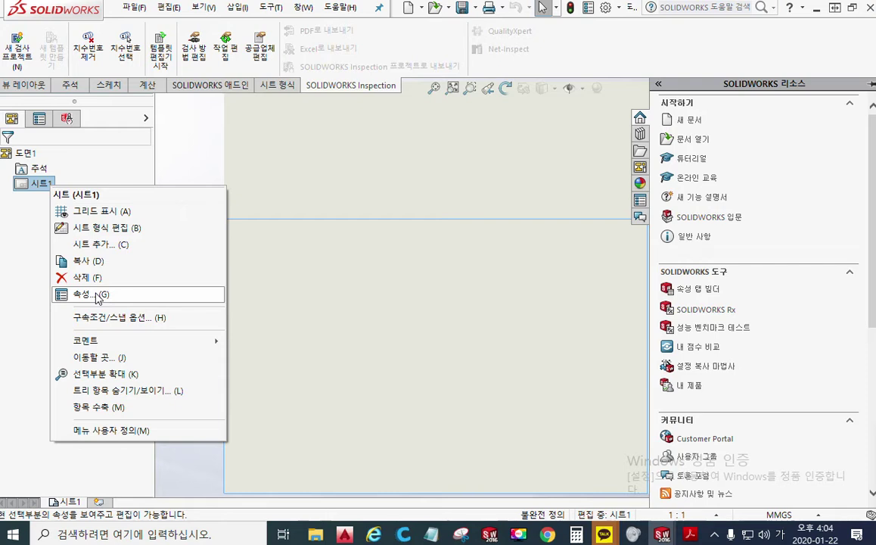
{"action": "left_click", "coordinate": [97, 295]}
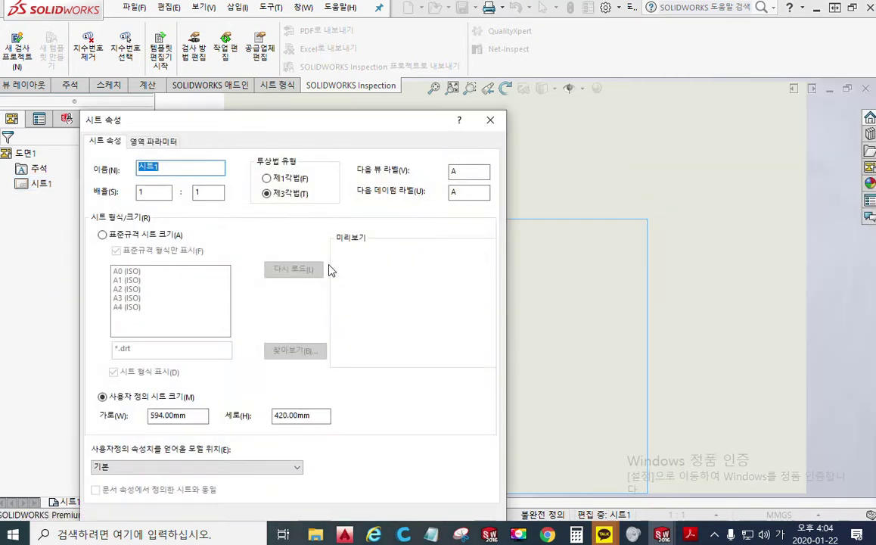
{"action": "key", "text": "Tab"}
{"action": "key", "text": "Tab"}
{"action": "double_click", "coordinate": [140, 192]}
{"action": "left_click_drag", "start_coordinate": [221, 123], "coordinate": [205, 37]}
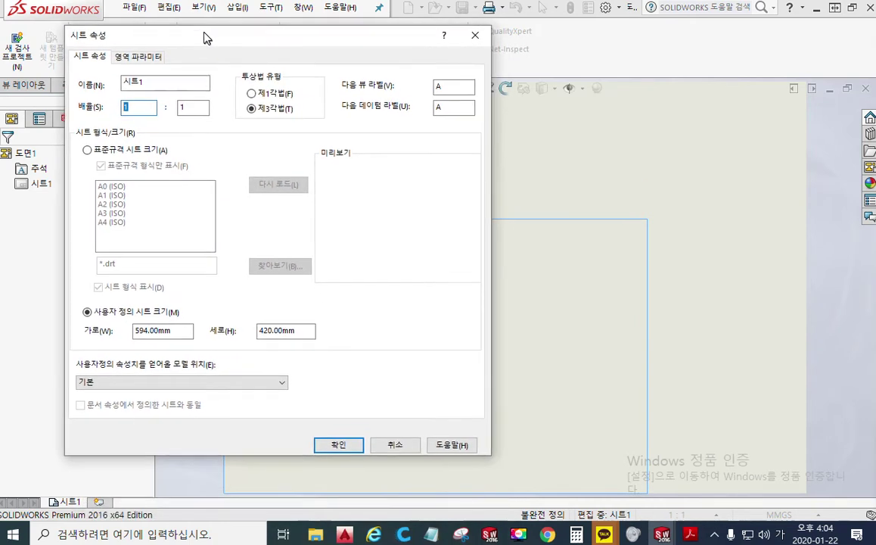
{"action": "left_click", "coordinate": [338, 445]}
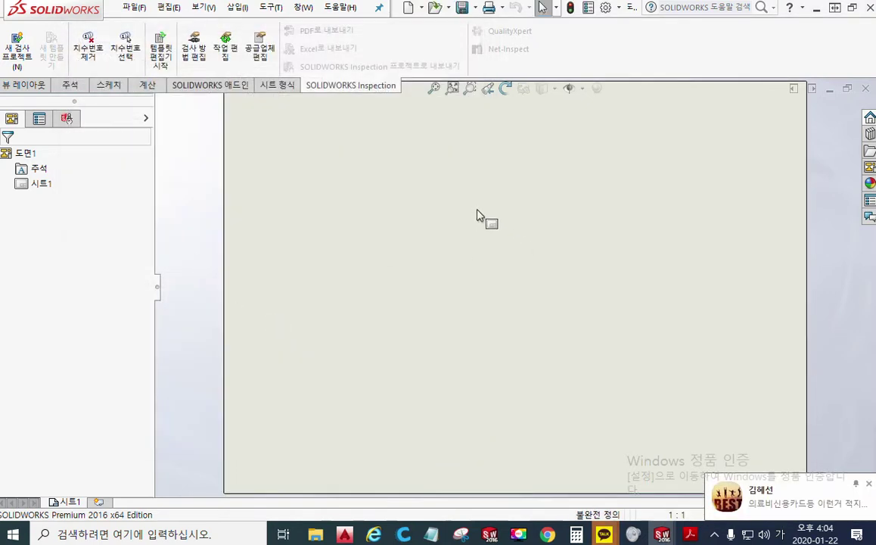
{"action": "scroll", "coordinate": [484, 220], "scroll_direction": "down", "scroll_amount": 2}
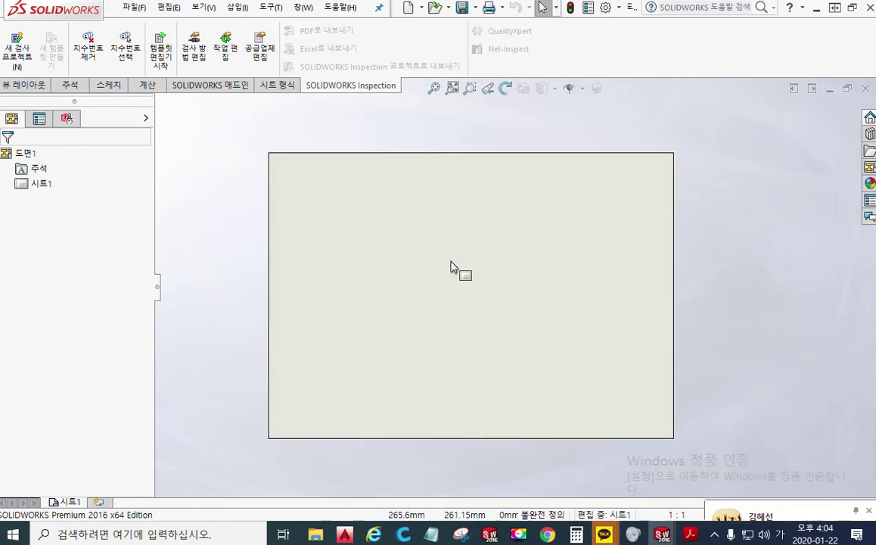
{"action": "key", "text": "F12"}
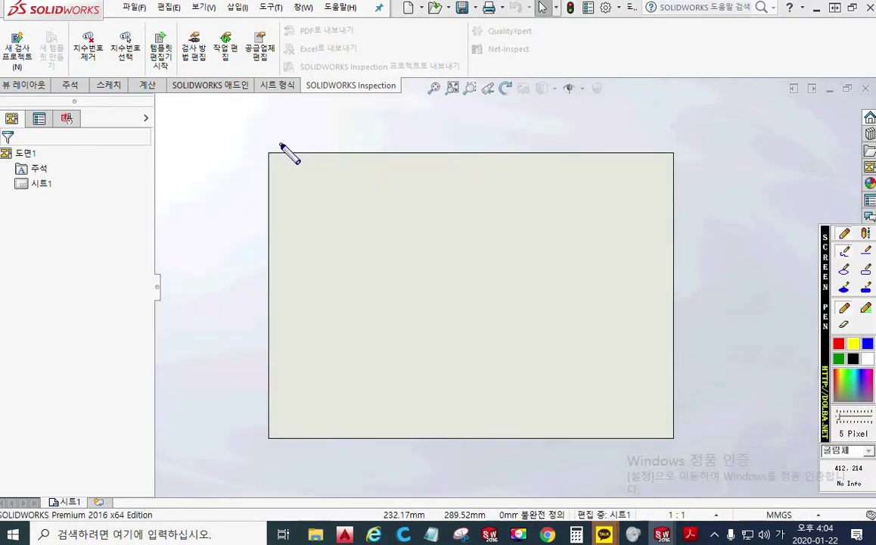
{"action": "left_click_drag", "start_coordinate": [320, 58], "coordinate": [277, 113]}
{"action": "left_click_drag", "start_coordinate": [469, 51], "coordinate": [427, 101]}
{"action": "left_click_drag", "start_coordinate": [615, 75], "coordinate": [587, 112]}
{"action": "left_click_drag", "start_coordinate": [719, 104], "coordinate": [702, 122]}
{"action": "mouse_move", "coordinate": [763, 249]}
{"action": "left_mouse_down"}
{"action": "mouse_move", "coordinate": [719, 324]}
{"action": "mouse_move", "coordinate": [740, 374]}
{"action": "left_mouse_up"}
{"action": "left_click_drag", "start_coordinate": [770, 369], "coordinate": [753, 400]}
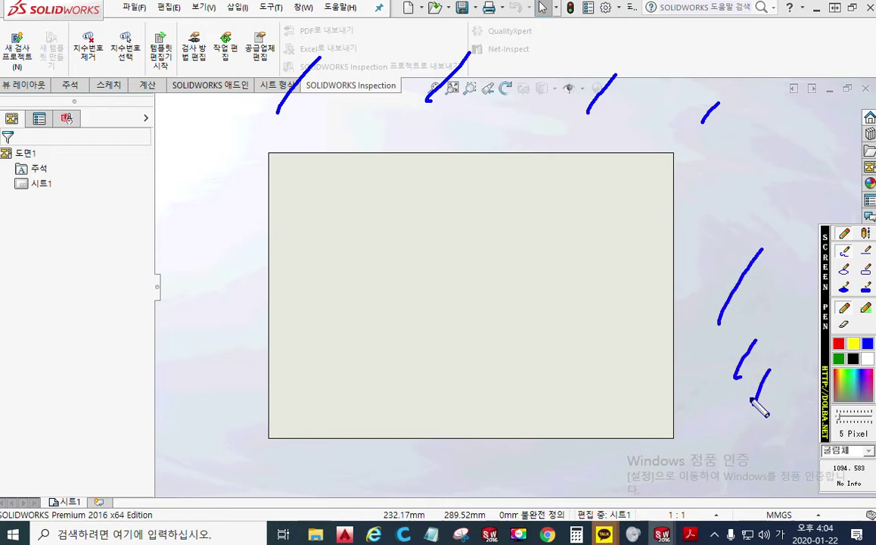
{"action": "right_click", "coordinate": [276, 171]}
{"action": "mouse_move", "coordinate": [270, 154]}
{"action": "left_mouse_down"}
{"action": "mouse_move", "coordinate": [269, 438]}
{"action": "mouse_move", "coordinate": [655, 440]}
{"action": "mouse_move", "coordinate": [673, 191]}
{"action": "mouse_move", "coordinate": [587, 148]}
{"action": "mouse_move", "coordinate": [286, 149]}
{"action": "left_mouse_up"}
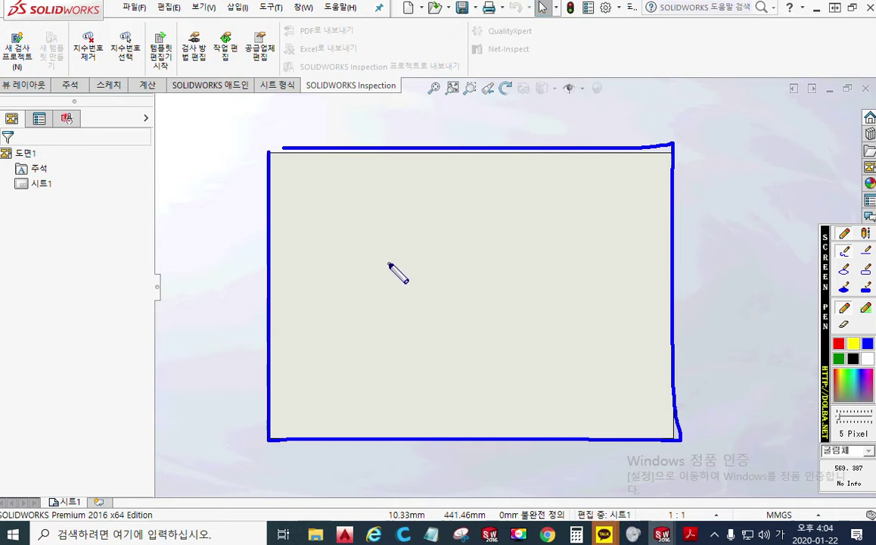
{"action": "right_click", "coordinate": [370, 237]}
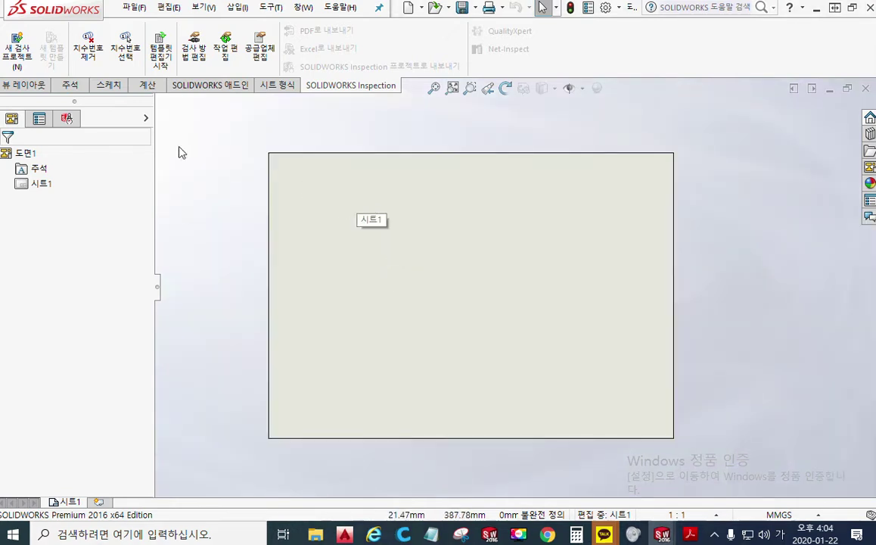
Start a model view of the part file 01본체-클램프01 and turn on its preview.
{"action": "left_click", "coordinate": [38, 87]}
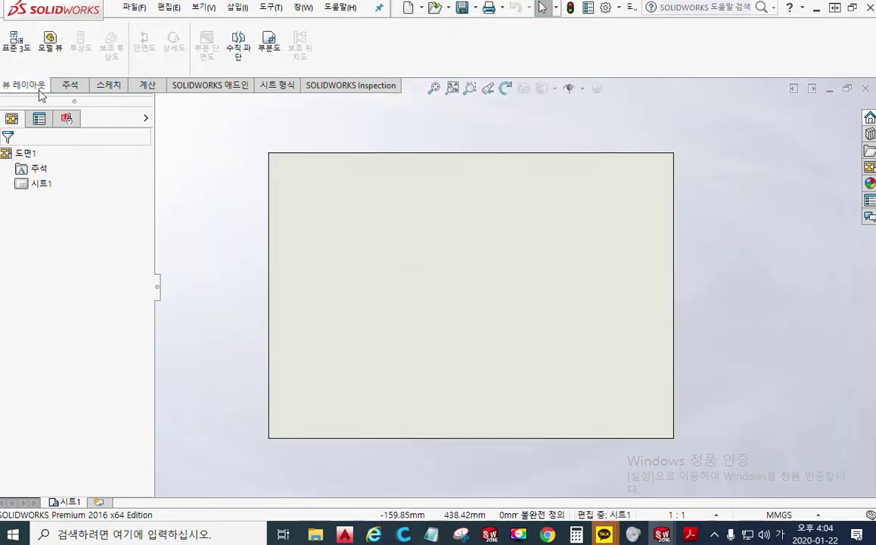
{"action": "left_click", "coordinate": [65, 48]}
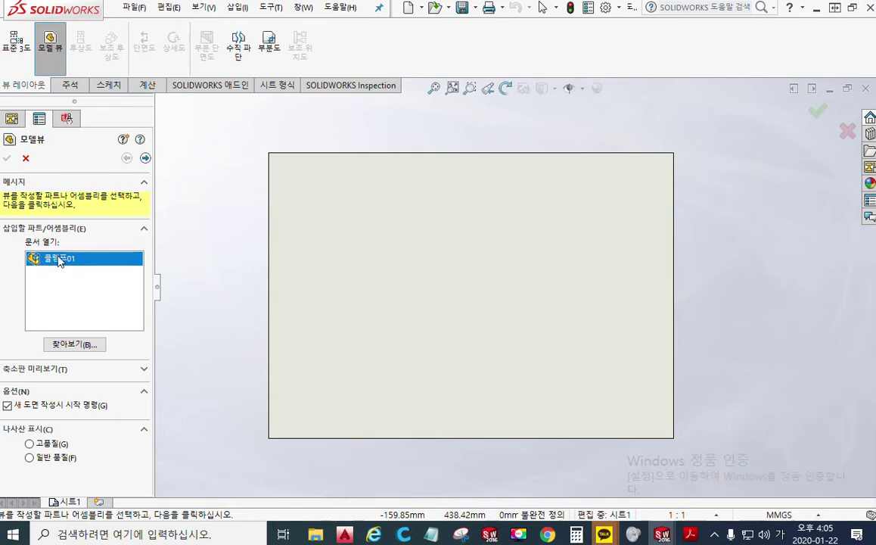
{"action": "left_click", "coordinate": [72, 346]}
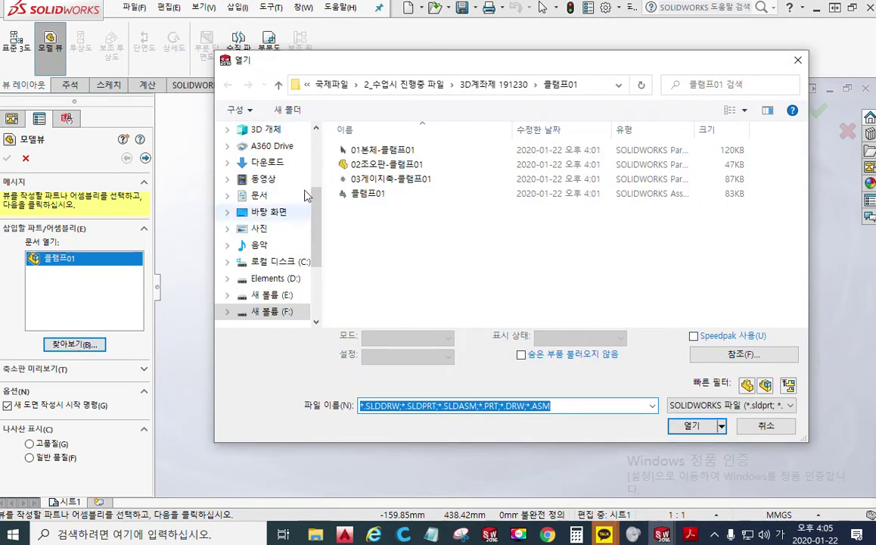
{"action": "left_click", "coordinate": [387, 151]}
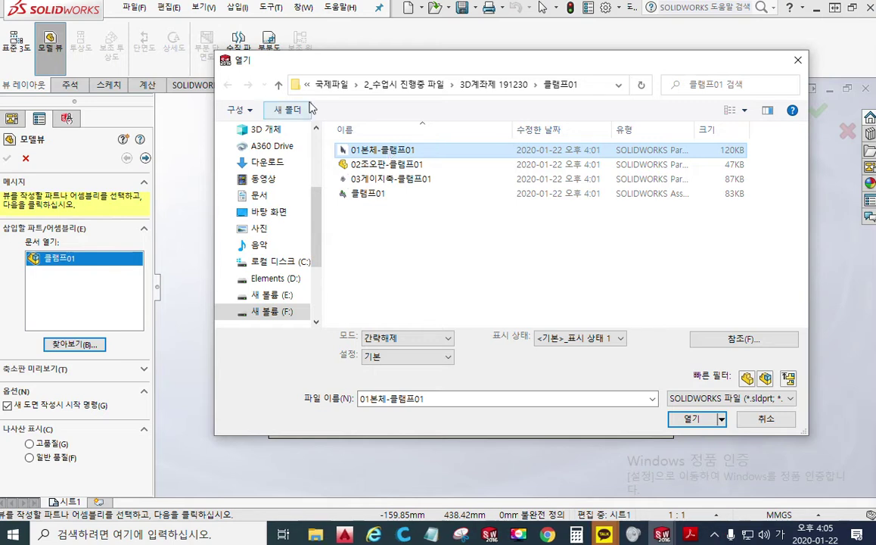
{"action": "left_click", "coordinate": [692, 420]}
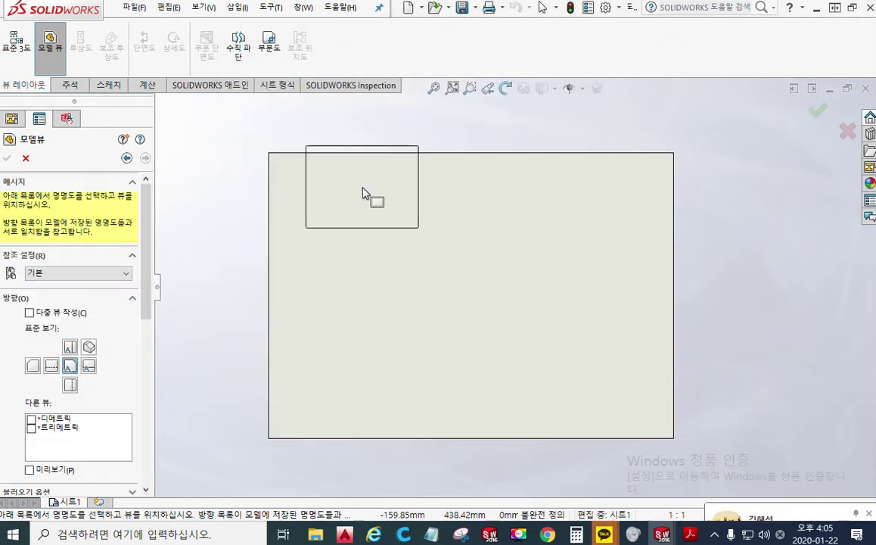
{"action": "left_click_drag", "start_coordinate": [149, 212], "coordinate": [150, 249]}
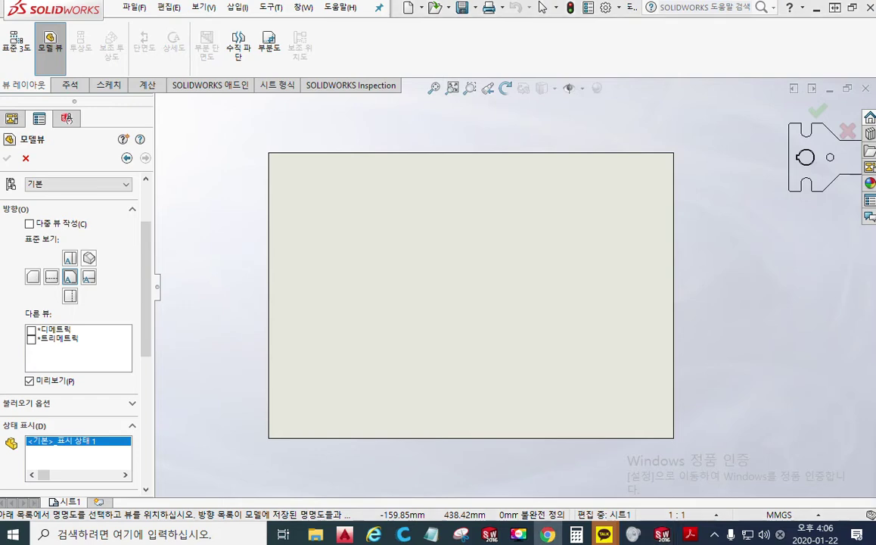
Switch to Chrome and examine the base body's outline and sectioned side view in the 클램프-1 reference drawing.
{"action": "left_click", "coordinate": [547, 534]}
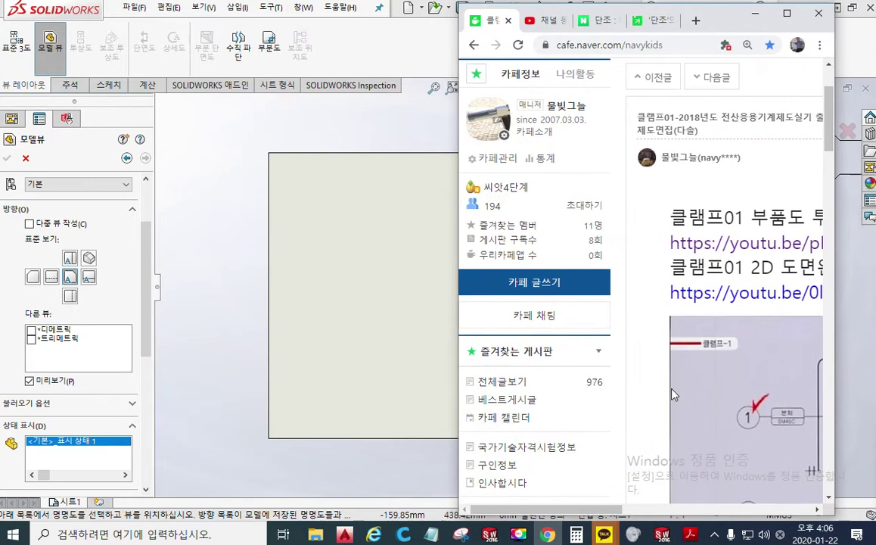
{"action": "left_click_drag", "start_coordinate": [566, 510], "coordinate": [702, 516]}
{"action": "scroll", "coordinate": [665, 401], "scroll_direction": "down", "scroll_amount": 4}
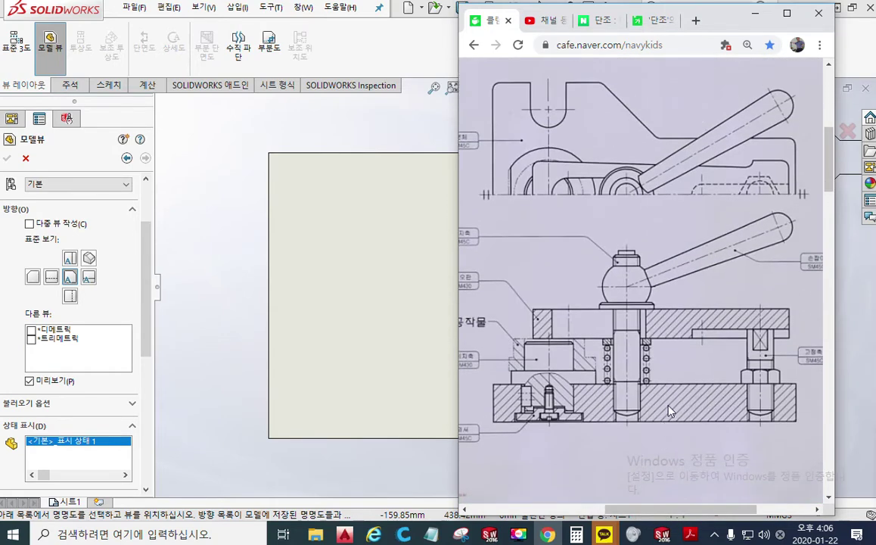
{"action": "left_click_drag", "start_coordinate": [510, 381], "coordinate": [495, 411]}
{"action": "left_click_drag", "start_coordinate": [536, 391], "coordinate": [506, 416]}
{"action": "left_click_drag", "start_coordinate": [617, 393], "coordinate": [585, 418]}
{"action": "left_click_drag", "start_coordinate": [665, 395], "coordinate": [645, 416]}
{"action": "left_click_drag", "start_coordinate": [696, 393], "coordinate": [676, 416]}
{"action": "left_click_drag", "start_coordinate": [723, 395], "coordinate": [710, 412]}
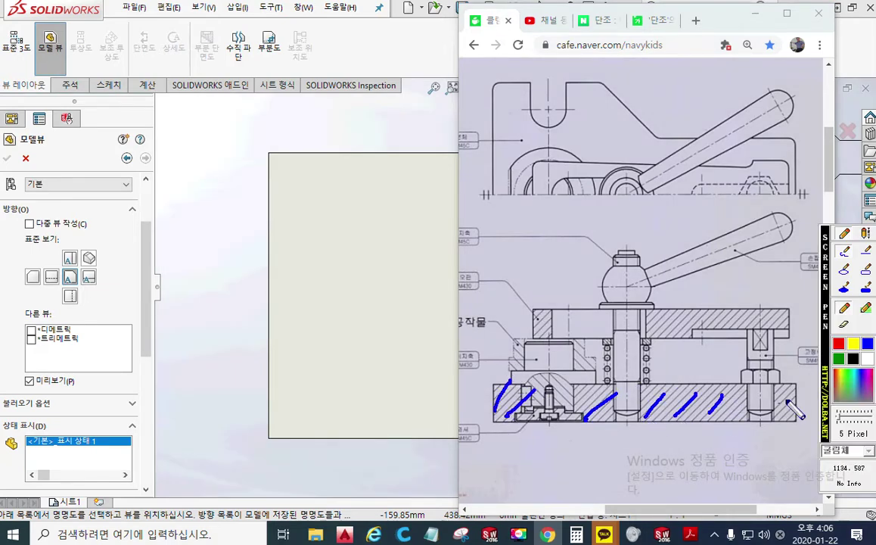
{"action": "left_click_drag", "start_coordinate": [783, 413], "coordinate": [792, 399]}
{"action": "mouse_move", "coordinate": [495, 210]}
{"action": "left_mouse_down"}
{"action": "mouse_move", "coordinate": [496, 170]}
{"action": "mouse_move", "coordinate": [547, 75]}
{"action": "mouse_move", "coordinate": [548, 117]}
{"action": "mouse_move", "coordinate": [597, 80]}
{"action": "mouse_move", "coordinate": [783, 188]}
{"action": "left_mouse_up"}
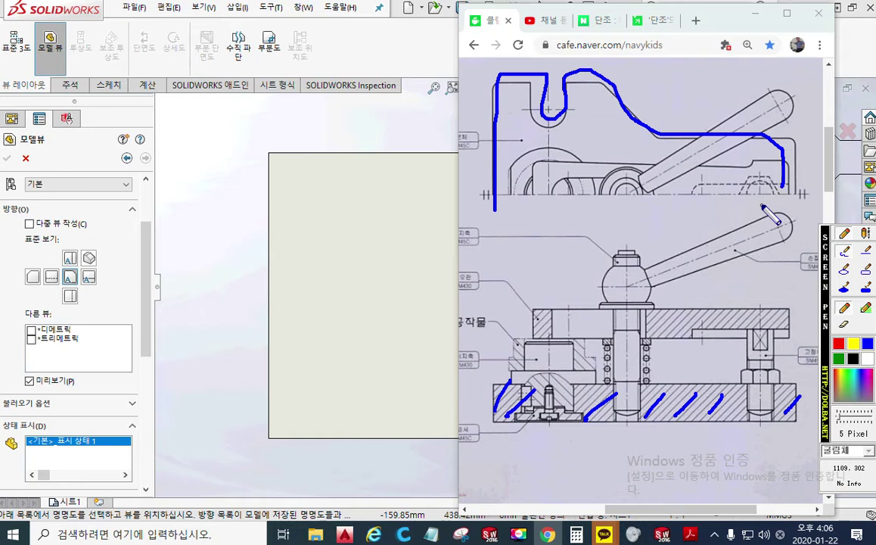
{"action": "key", "text": "Escape"}
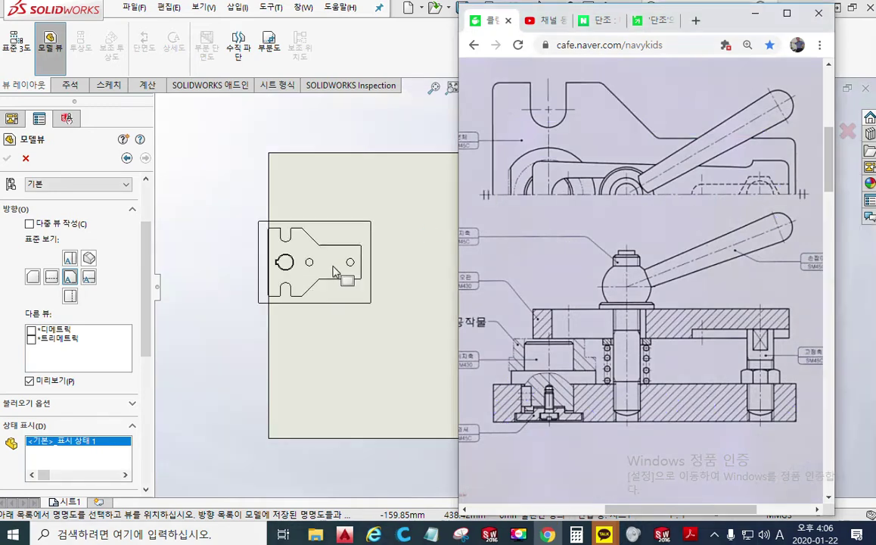
Switch back to SOLIDWORKS, compare the body's top, right, bottom, left and back orientations, and select the front view.
{"action": "left_click", "coordinate": [44, 16]}
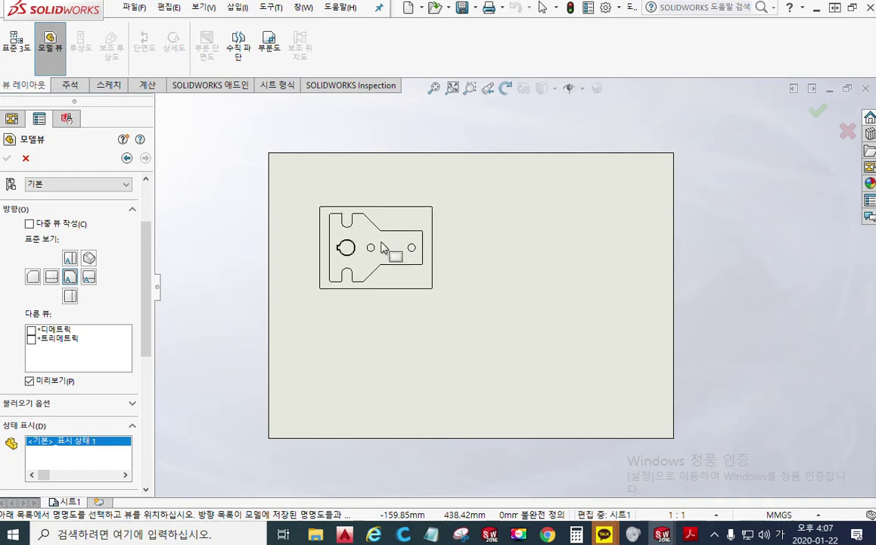
{"action": "left_click", "coordinate": [70, 258]}
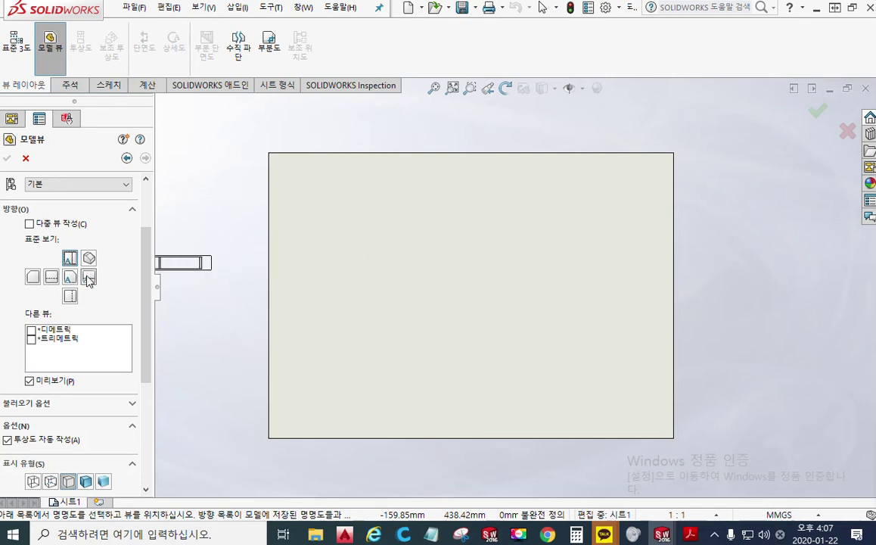
{"action": "left_click", "coordinate": [89, 279]}
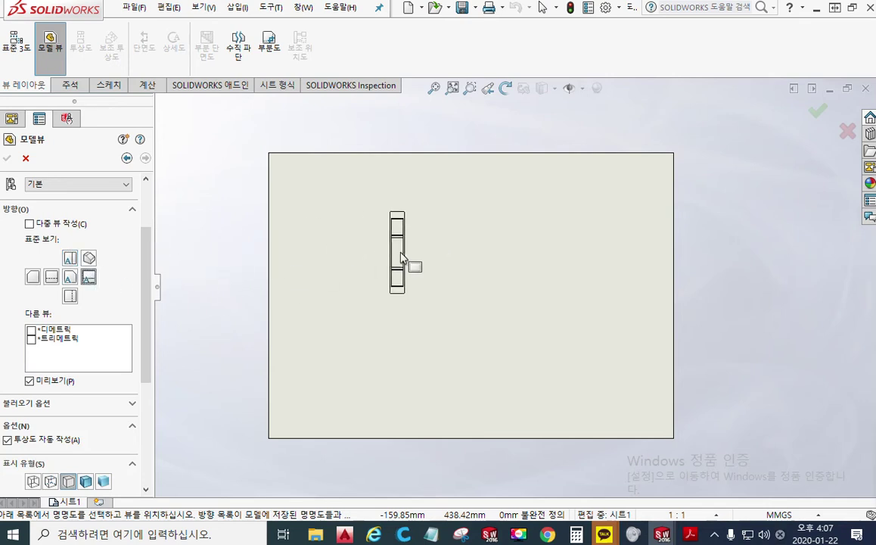
{"action": "left_click", "coordinate": [69, 297]}
{"action": "left_click", "coordinate": [51, 277]}
{"action": "left_click", "coordinate": [33, 277]}
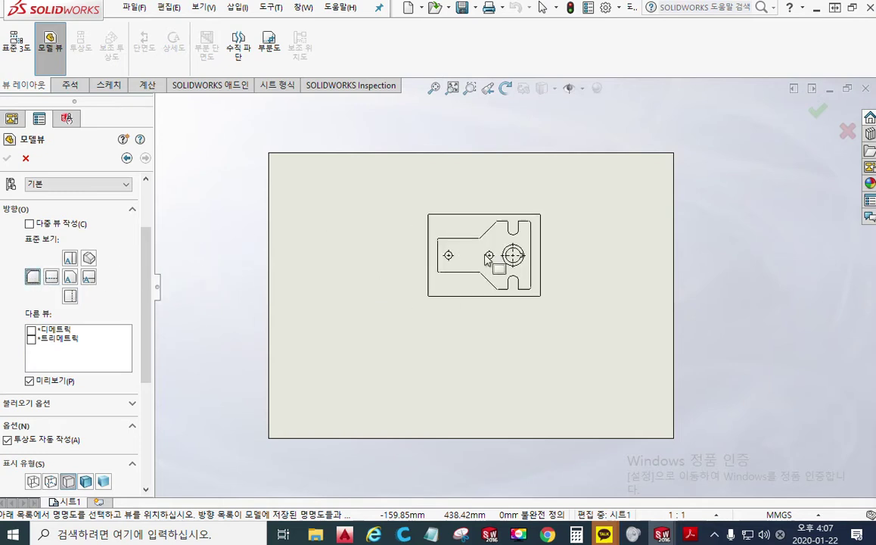
{"action": "left_click", "coordinate": [69, 277]}
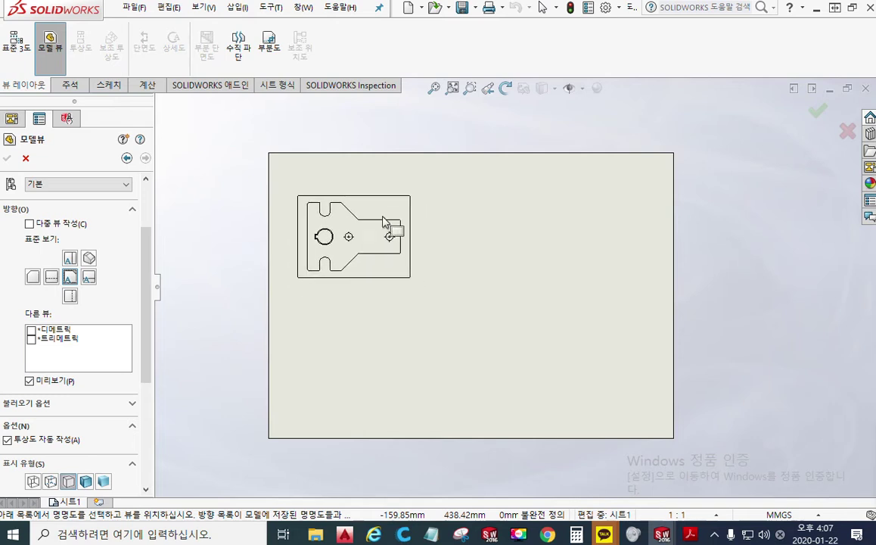
Set the body view to hidden lines removed with high-quality cosmetic threads, and check the thread display around the tapped hole.
{"action": "scroll", "coordinate": [150, 271], "scroll_direction": "down", "scroll_amount": 1}
{"action": "left_click_drag", "start_coordinate": [152, 266], "coordinate": [144, 361]}
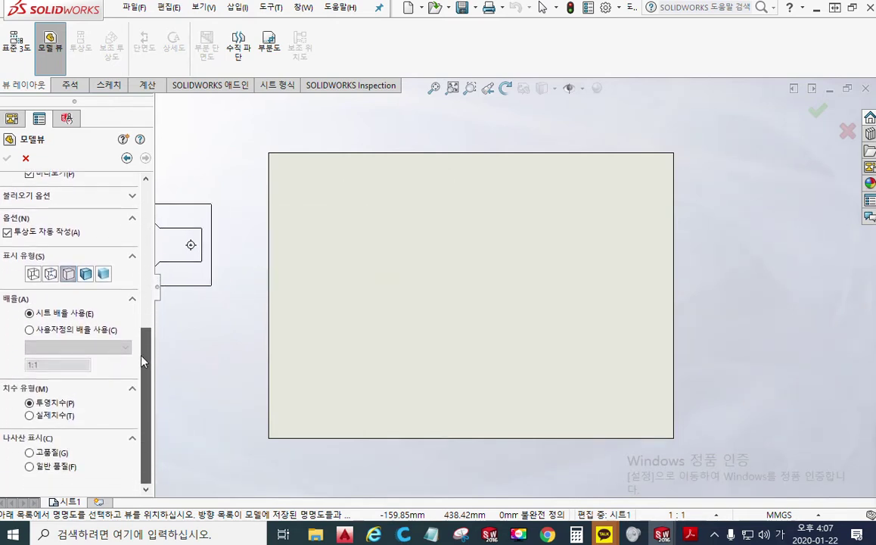
{"action": "left_click", "coordinate": [68, 275]}
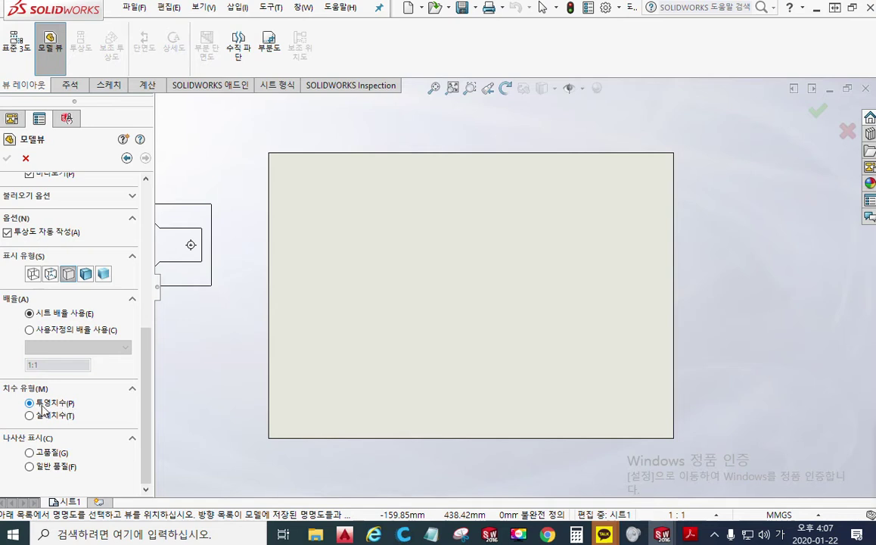
{"action": "left_click", "coordinate": [30, 453]}
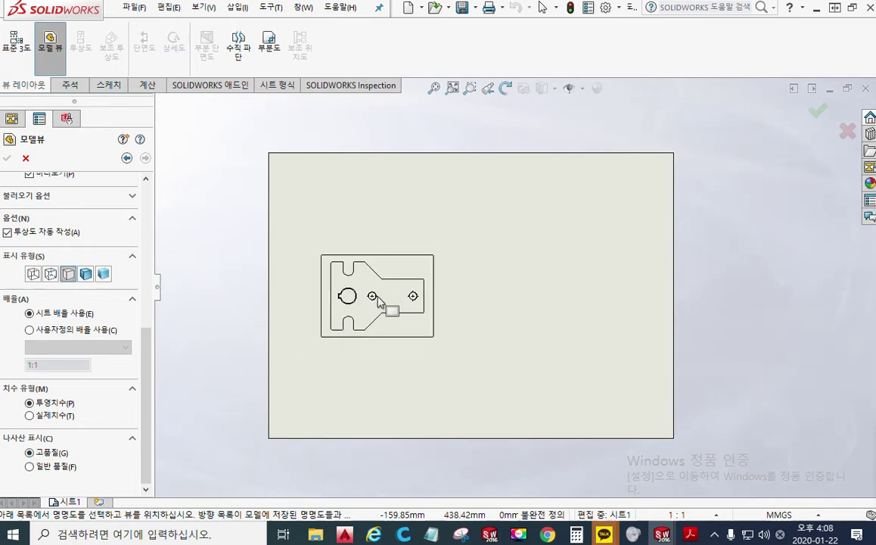
{"action": "key", "text": "z"}
{"action": "scroll", "coordinate": [374, 255], "scroll_direction": "up", "scroll_amount": 8}
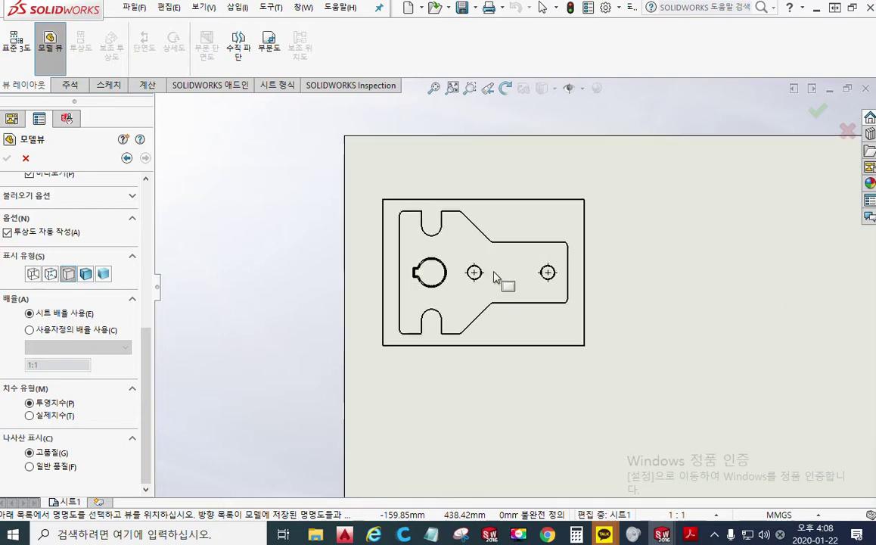
{"action": "scroll", "coordinate": [497, 283], "scroll_direction": "up", "scroll_amount": 4}
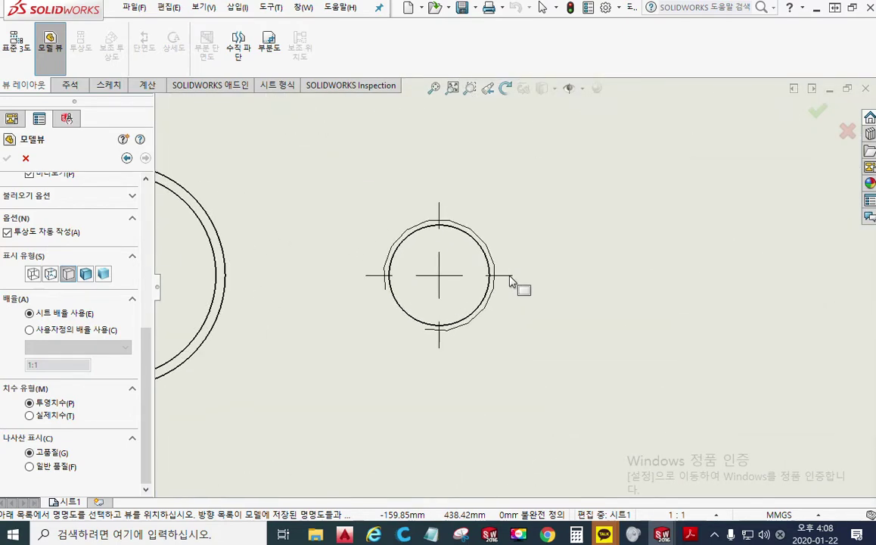
{"action": "scroll", "coordinate": [515, 281], "scroll_direction": "down", "scroll_amount": 5}
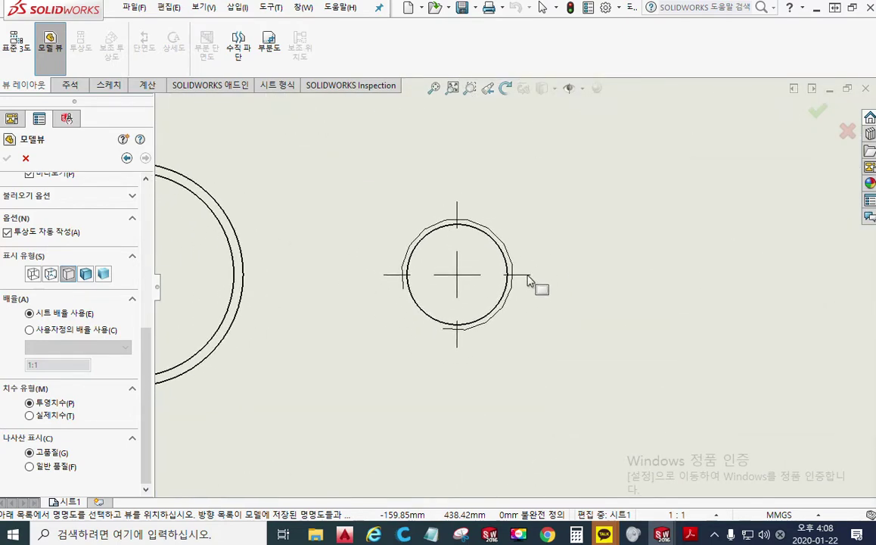
{"action": "scroll", "coordinate": [529, 281], "scroll_direction": "down", "scroll_amount": 5}
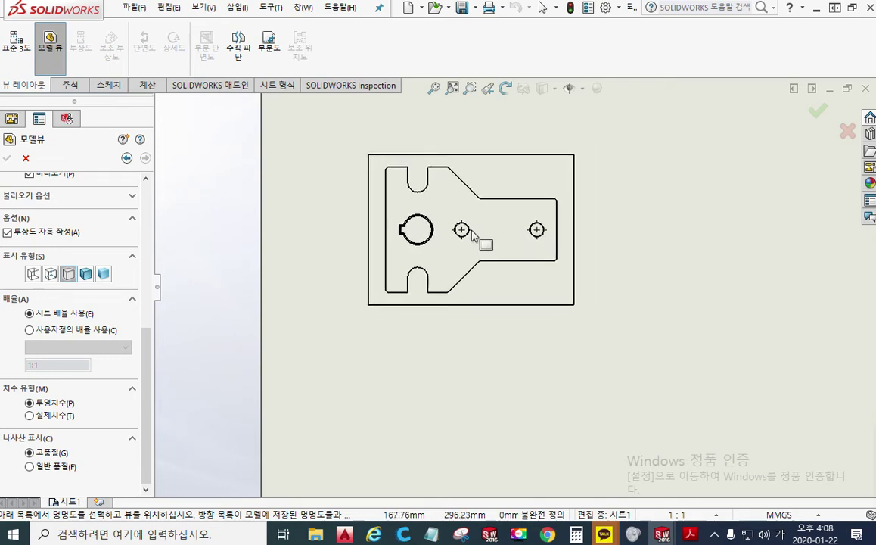
Place the body's front view in the upper-left area of the drawing sheet and finish without adding projected views.
{"action": "left_click", "coordinate": [470, 236]}
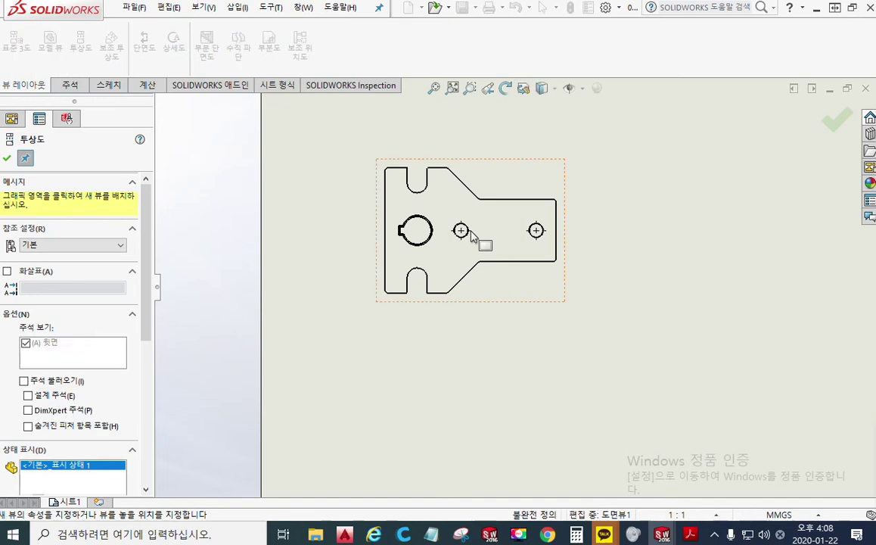
{"action": "middle_click_drag", "start_coordinate": [471, 236], "coordinate": [453, 311]}
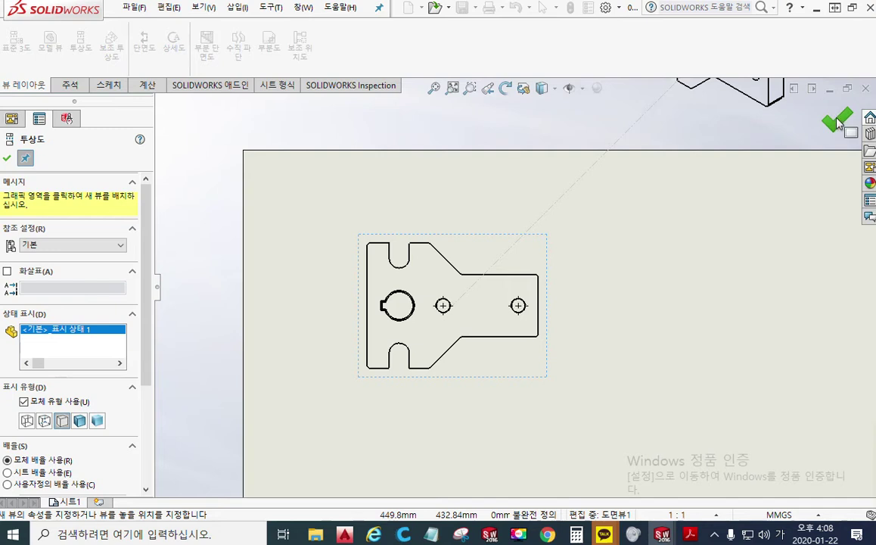
{"action": "left_click", "coordinate": [837, 121]}
{"action": "middle_click_drag", "start_coordinate": [648, 302], "coordinate": [620, 241]}
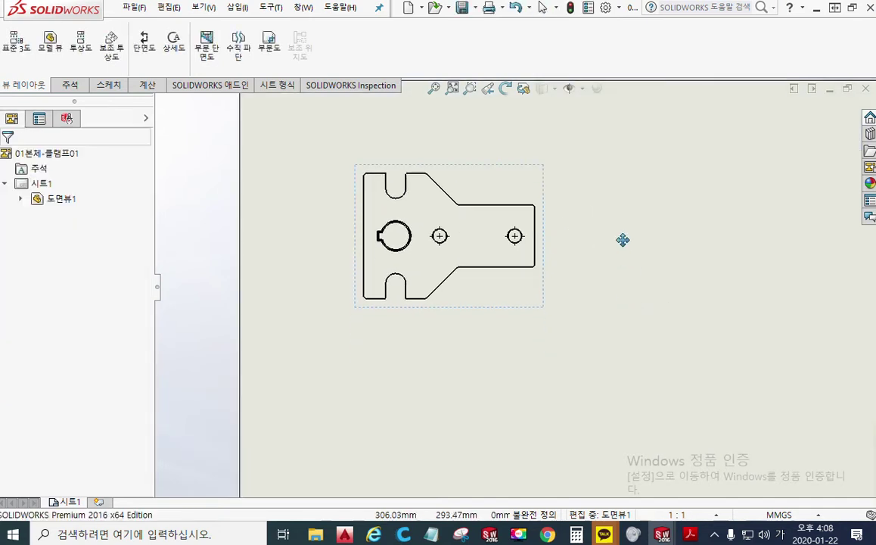
Move the body view slightly left and down on the sheet.
{"action": "left_click", "coordinate": [507, 333]}
{"action": "left_click_drag", "start_coordinate": [506, 330], "coordinate": [493, 348]}
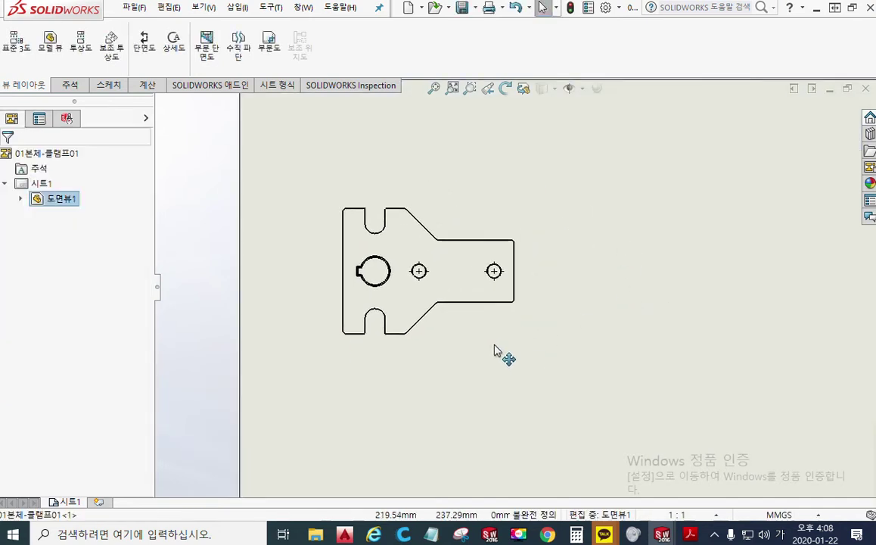
{"action": "scroll", "coordinate": [397, 337], "scroll_direction": "down", "scroll_amount": 2}
{"action": "middle_click_drag", "start_coordinate": [466, 292], "coordinate": [433, 364]}
{"action": "scroll", "coordinate": [493, 347], "scroll_direction": "up", "scroll_amount": 1}
{"action": "mouse_move", "coordinate": [494, 347]}
{"action": "middle_mouse_down"}
{"action": "mouse_move", "coordinate": [446, 313]}
{"action": "mouse_move", "coordinate": [441, 323]}
{"action": "mouse_move", "coordinate": [458, 299]}
{"action": "middle_mouse_up"}
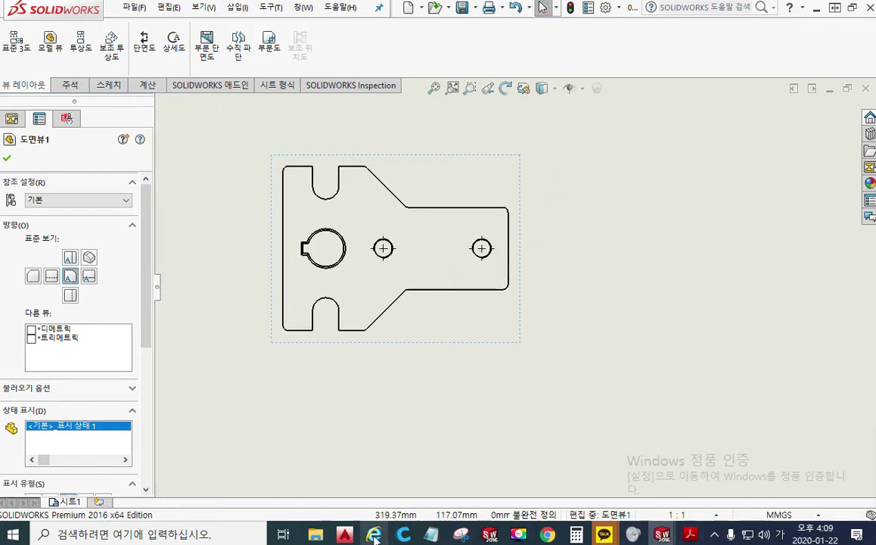
Switch to Chrome and examine the clamp reference drawing's plan view and the sectioned view below it.
{"action": "left_click", "coordinate": [547, 535]}
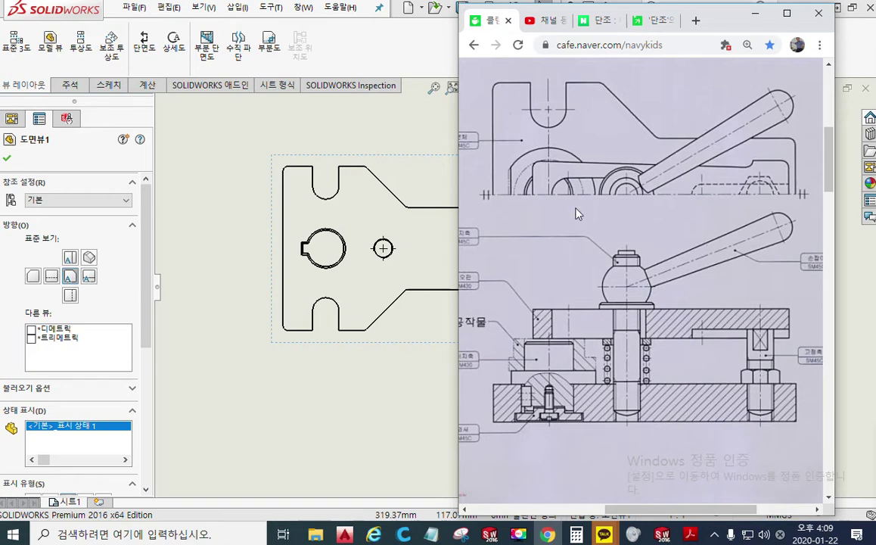
{"action": "key", "text": "F9"}
{"action": "mouse_move", "coordinate": [591, 126]}
{"action": "left_mouse_down"}
{"action": "mouse_move", "coordinate": [597, 142]}
{"action": "mouse_move", "coordinate": [622, 147]}
{"action": "mouse_move", "coordinate": [619, 163]}
{"action": "left_mouse_up"}
{"action": "mouse_move", "coordinate": [725, 66]}
{"action": "left_mouse_down"}
{"action": "mouse_move", "coordinate": [618, 73]}
{"action": "mouse_move", "coordinate": [531, 9]}
{"action": "mouse_move", "coordinate": [715, 59]}
{"action": "left_mouse_up"}
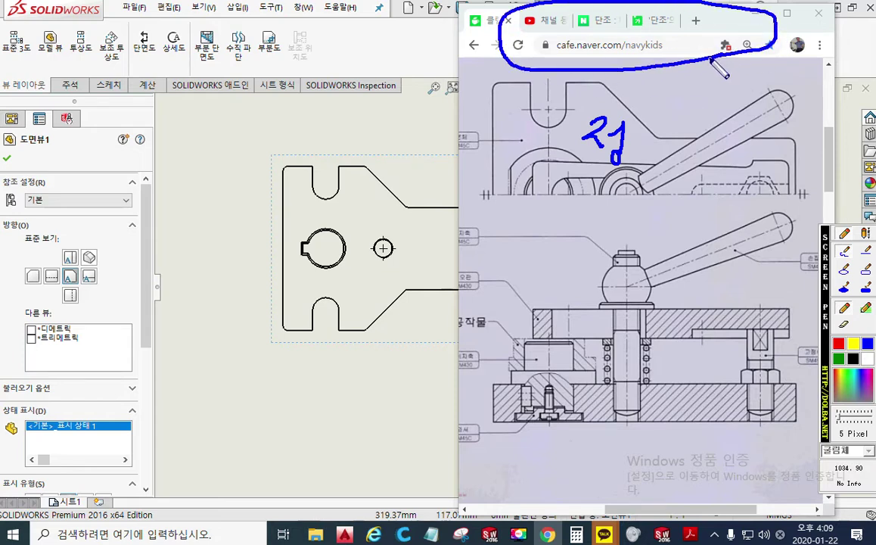
{"action": "mouse_move", "coordinate": [607, 26]}
{"action": "left_mouse_down"}
{"action": "mouse_move", "coordinate": [643, 21]}
{"action": "mouse_move", "coordinate": [624, 38]}
{"action": "mouse_move", "coordinate": [634, 39]}
{"action": "left_mouse_up"}
{"action": "left_click_drag", "start_coordinate": [612, 40], "coordinate": [663, 24]}
{"action": "left_click_drag", "start_coordinate": [652, 32], "coordinate": [663, 30]}
{"action": "left_click_drag", "start_coordinate": [664, 15], "coordinate": [659, 40]}
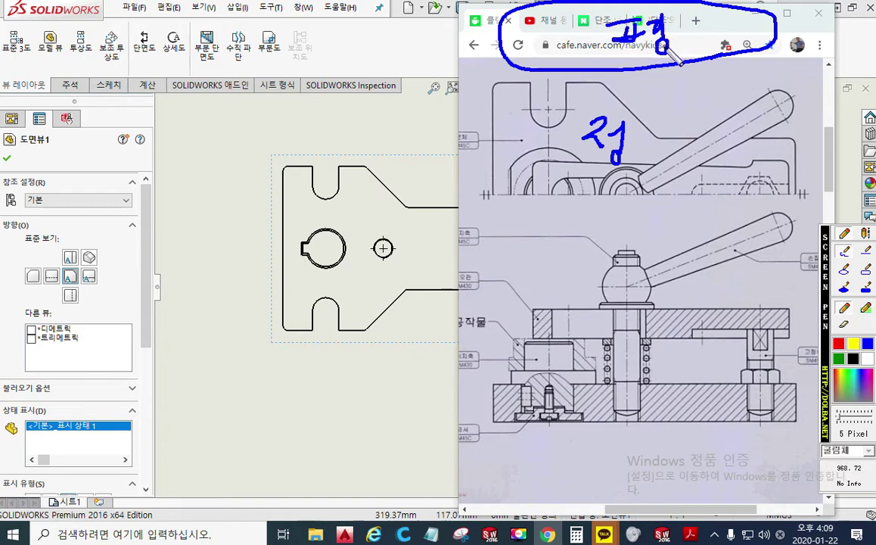
{"action": "mouse_move", "coordinate": [654, 420]}
{"action": "left_mouse_down"}
{"action": "mouse_move", "coordinate": [693, 383]}
{"action": "mouse_move", "coordinate": [713, 383]}
{"action": "mouse_move", "coordinate": [721, 419]}
{"action": "mouse_move", "coordinate": [515, 336]}
{"action": "mouse_move", "coordinate": [768, 393]}
{"action": "mouse_move", "coordinate": [774, 429]}
{"action": "left_mouse_up"}
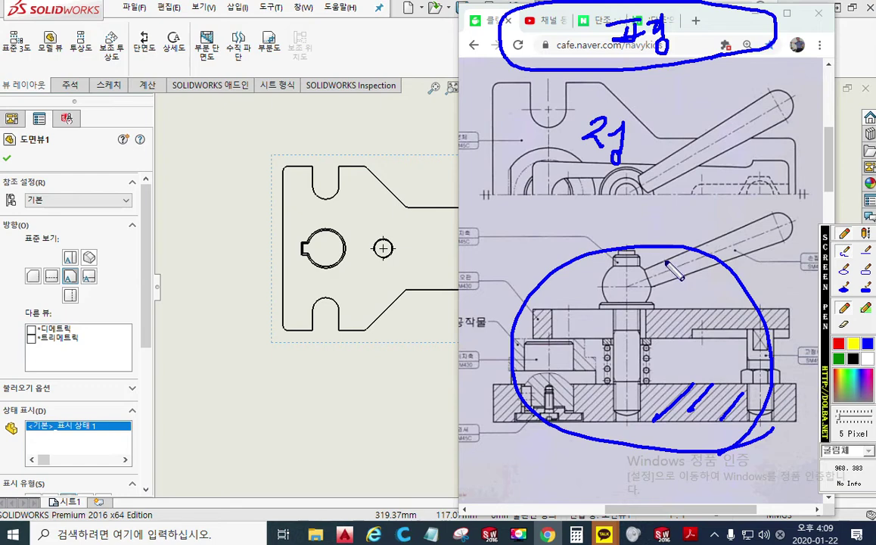
{"action": "key", "text": "Escape"}
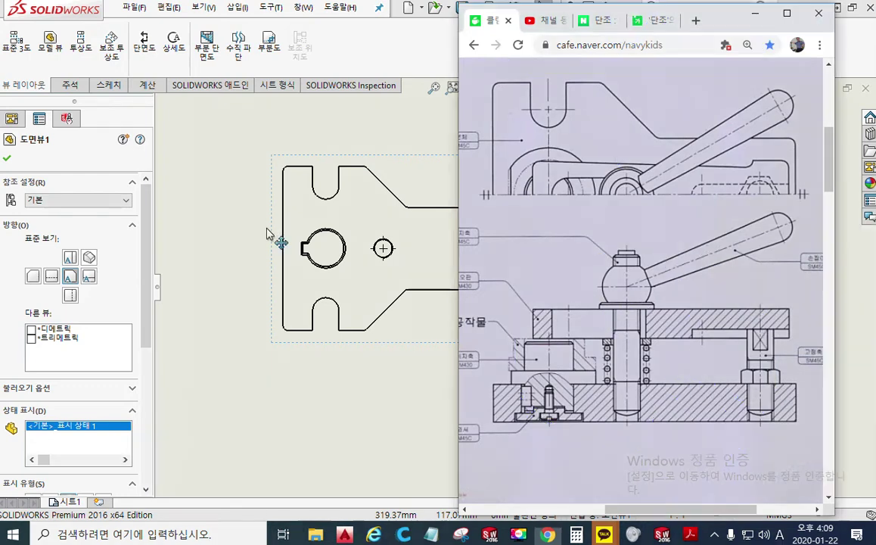
Switch back to SOLIDWORKS and examine the body view for a horizontal cut through the hole centres and section placements above or below.
{"action": "left_click", "coordinate": [228, 231]}
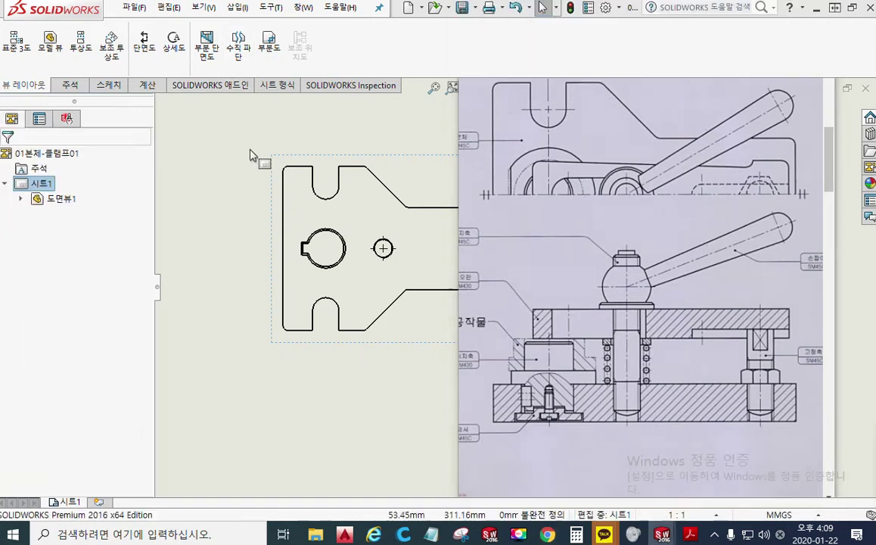
{"action": "middle_click_drag", "start_coordinate": [252, 154], "coordinate": [270, 346]}
{"action": "scroll", "coordinate": [518, 364], "scroll_direction": "up", "scroll_amount": 3}
{"action": "middle_click_drag", "start_coordinate": [518, 364], "coordinate": [476, 239]}
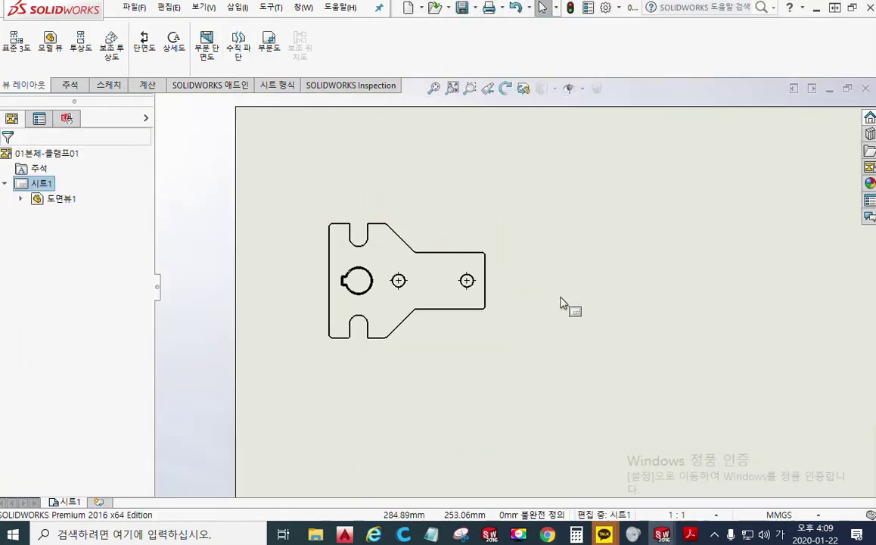
{"action": "key", "text": "ctrl+F1"}
{"action": "left_click_drag", "start_coordinate": [295, 281], "coordinate": [533, 274]}
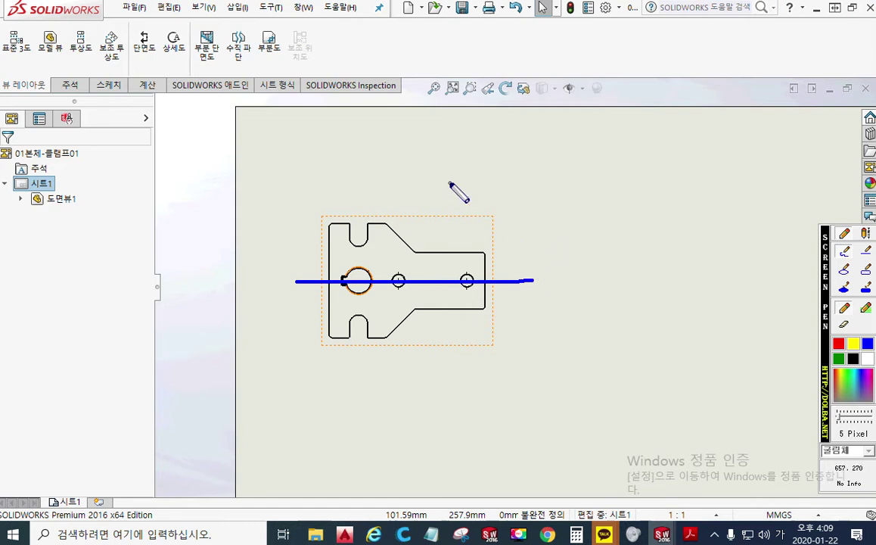
{"action": "mouse_move", "coordinate": [326, 140]}
{"action": "left_mouse_down"}
{"action": "mouse_move", "coordinate": [326, 178]}
{"action": "mouse_move", "coordinate": [482, 173]}
{"action": "mouse_move", "coordinate": [499, 148]}
{"action": "mouse_move", "coordinate": [325, 141]}
{"action": "mouse_move", "coordinate": [315, 133]}
{"action": "left_mouse_up"}
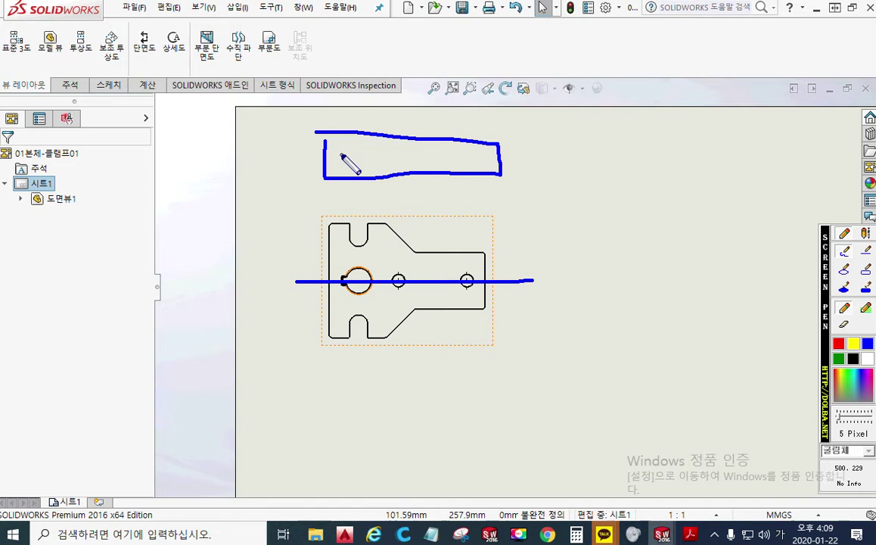
{"action": "mouse_move", "coordinate": [352, 145]}
{"action": "left_mouse_down"}
{"action": "mouse_move", "coordinate": [368, 146]}
{"action": "mouse_move", "coordinate": [361, 161]}
{"action": "mouse_move", "coordinate": [379, 154]}
{"action": "mouse_move", "coordinate": [412, 173]}
{"action": "mouse_move", "coordinate": [437, 143]}
{"action": "mouse_move", "coordinate": [427, 158]}
{"action": "left_mouse_up"}
{"action": "mouse_move", "coordinate": [443, 136]}
{"action": "left_mouse_down"}
{"action": "mouse_move", "coordinate": [444, 159]}
{"action": "mouse_move", "coordinate": [475, 171]}
{"action": "left_mouse_up"}
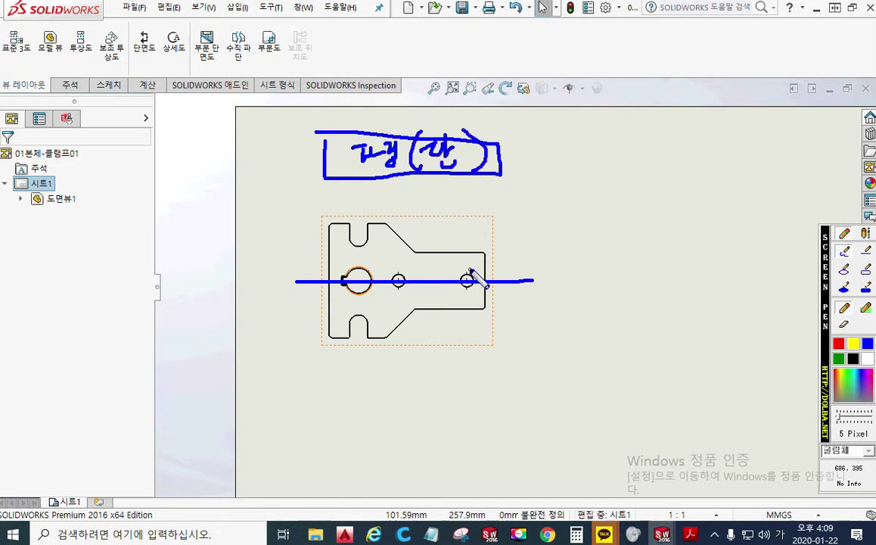
{"action": "left_click", "coordinate": [326, 402]}
{"action": "mouse_move", "coordinate": [327, 403]}
{"action": "left_mouse_down"}
{"action": "mouse_move", "coordinate": [505, 403]}
{"action": "mouse_move", "coordinate": [477, 436]}
{"action": "mouse_move", "coordinate": [329, 438]}
{"action": "mouse_move", "coordinate": [339, 404]}
{"action": "left_mouse_up"}
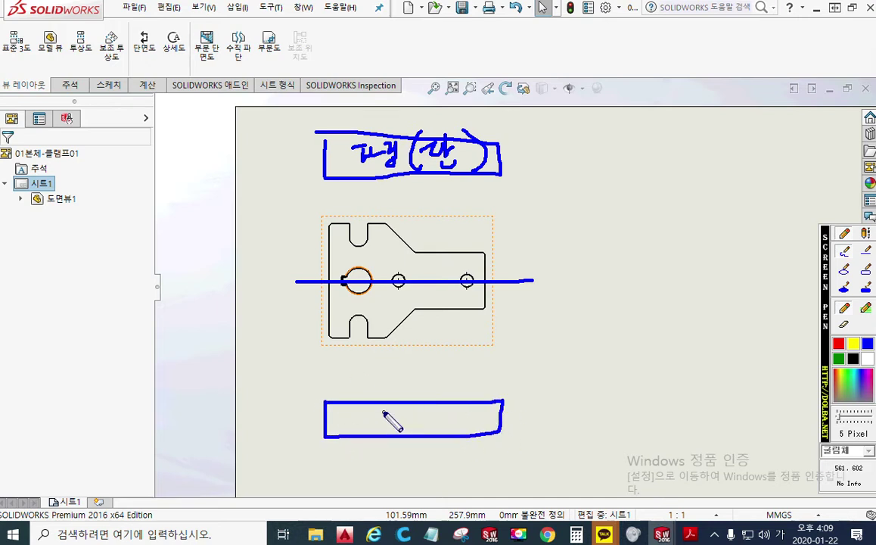
{"action": "mouse_move", "coordinate": [391, 417]}
{"action": "left_mouse_down"}
{"action": "mouse_move", "coordinate": [409, 428]}
{"action": "mouse_move", "coordinate": [469, 402]}
{"action": "mouse_move", "coordinate": [484, 441]}
{"action": "left_mouse_up"}
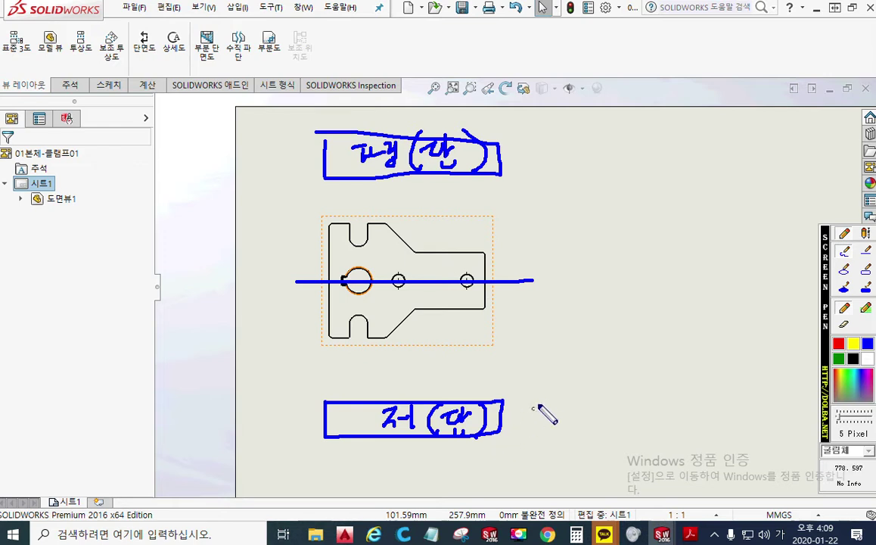
{"action": "right_click", "coordinate": [514, 303]}
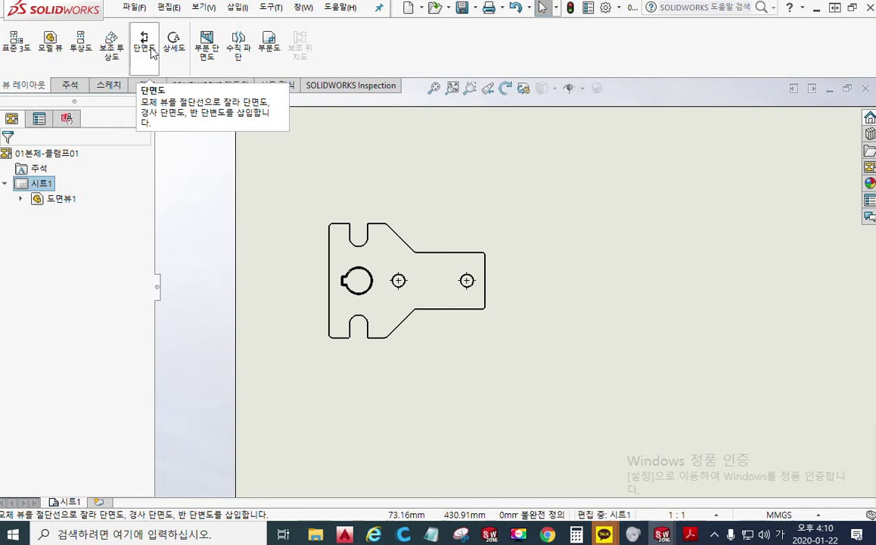
Start a section view and examine the full and half section options and the cutting line orientation for a horizontal cut through the holes.
{"action": "left_click", "coordinate": [144, 46]}
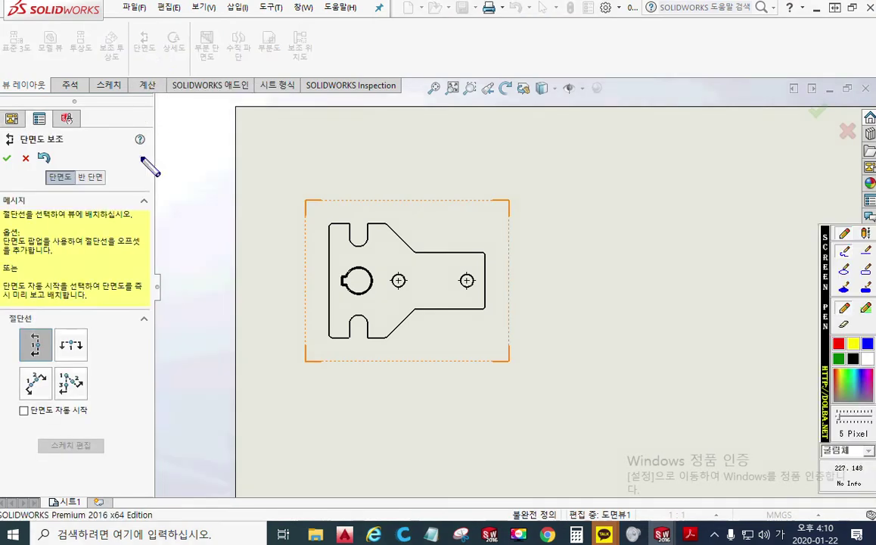
{"action": "mouse_move", "coordinate": [73, 190]}
{"action": "left_mouse_down"}
{"action": "mouse_move", "coordinate": [30, 163]}
{"action": "mouse_move", "coordinate": [76, 155]}
{"action": "mouse_move", "coordinate": [67, 186]}
{"action": "mouse_move", "coordinate": [75, 171]}
{"action": "mouse_move", "coordinate": [113, 168]}
{"action": "mouse_move", "coordinate": [110, 190]}
{"action": "left_mouse_up"}
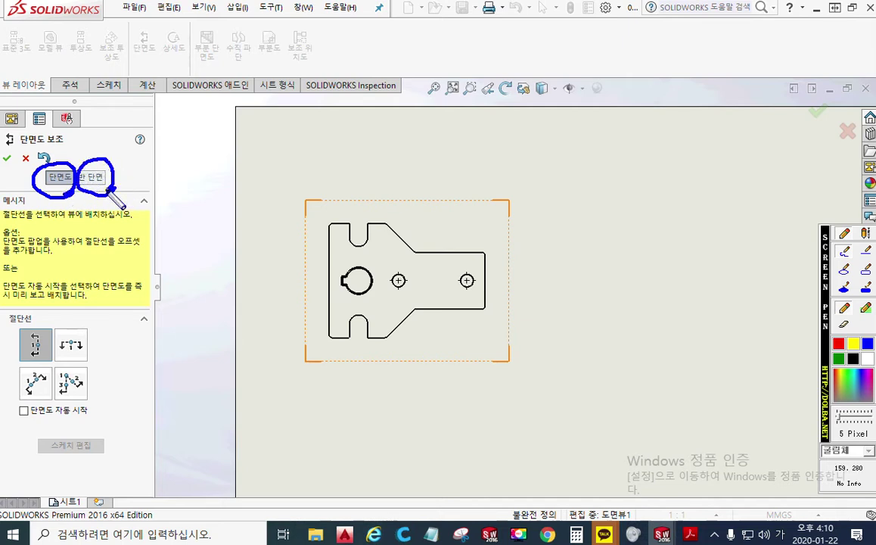
{"action": "mouse_move", "coordinate": [107, 151]}
{"action": "left_mouse_down"}
{"action": "mouse_move", "coordinate": [124, 133]}
{"action": "mouse_move", "coordinate": [145, 141]}
{"action": "left_mouse_up"}
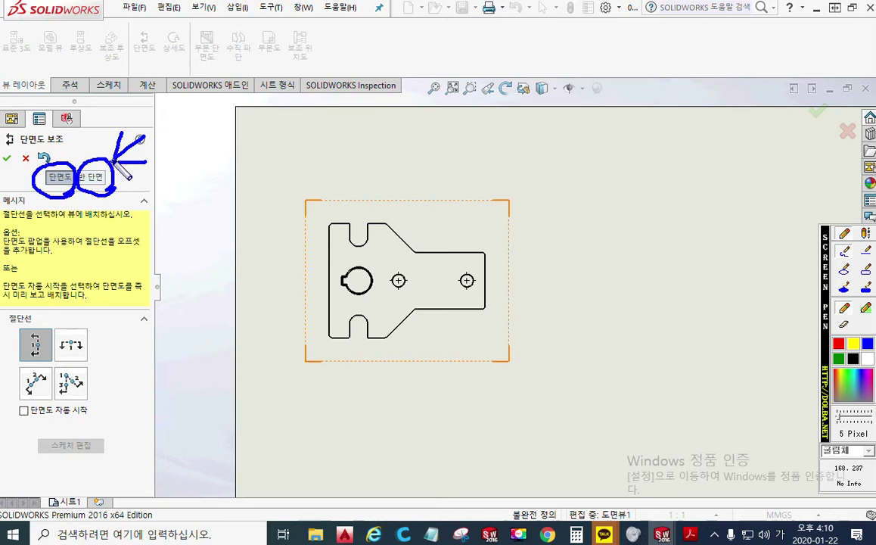
{"action": "mouse_move", "coordinate": [29, 203]}
{"action": "left_mouse_down"}
{"action": "mouse_move", "coordinate": [50, 251]}
{"action": "mouse_move", "coordinate": [68, 264]}
{"action": "left_mouse_up"}
{"action": "mouse_move", "coordinate": [106, 230]}
{"action": "left_mouse_down"}
{"action": "mouse_move", "coordinate": [114, 260]}
{"action": "mouse_move", "coordinate": [166, 255]}
{"action": "left_mouse_up"}
{"action": "left_click_drag", "start_coordinate": [282, 280], "coordinate": [572, 280]}
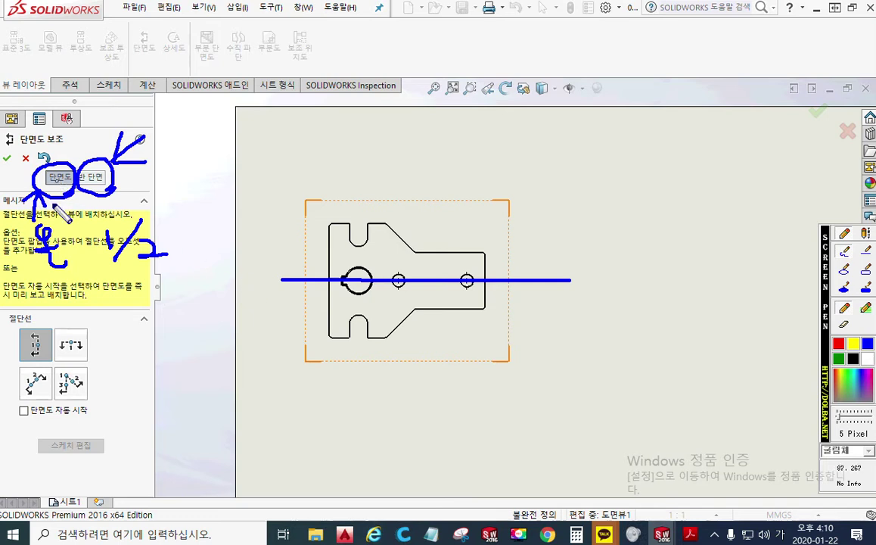
{"action": "mouse_move", "coordinate": [73, 225]}
{"action": "left_mouse_down"}
{"action": "mouse_move", "coordinate": [38, 274]}
{"action": "mouse_move", "coordinate": [65, 220]}
{"action": "mouse_move", "coordinate": [75, 263]}
{"action": "left_mouse_up"}
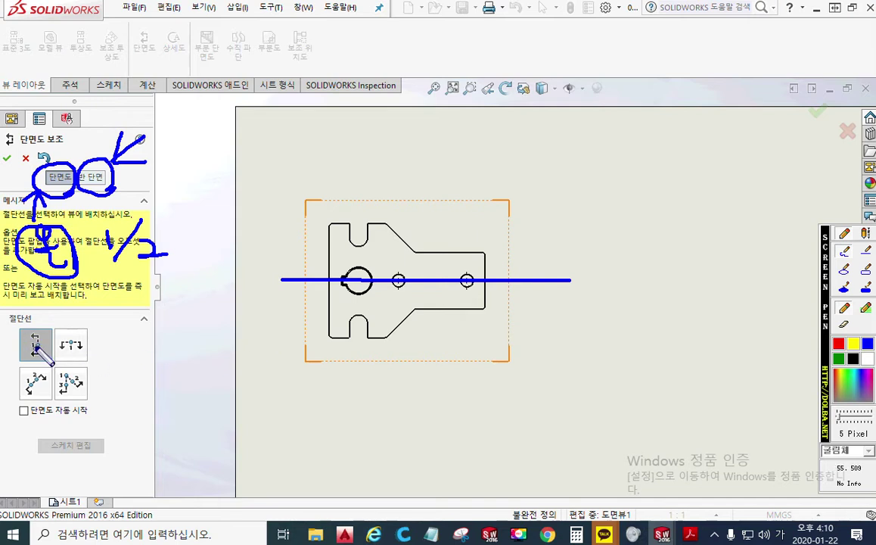
{"action": "mouse_move", "coordinate": [47, 333]}
{"action": "left_mouse_down"}
{"action": "mouse_move", "coordinate": [21, 356]}
{"action": "mouse_move", "coordinate": [49, 330]}
{"action": "left_mouse_up"}
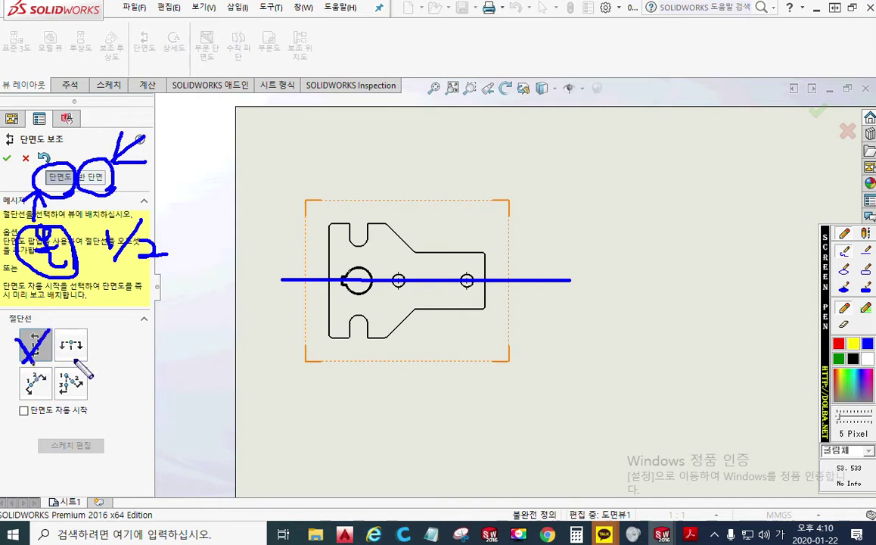
{"action": "mouse_move", "coordinate": [90, 364]}
{"action": "left_mouse_down"}
{"action": "mouse_move", "coordinate": [51, 351]}
{"action": "mouse_move", "coordinate": [56, 319]}
{"action": "mouse_move", "coordinate": [97, 367]}
{"action": "left_mouse_up"}
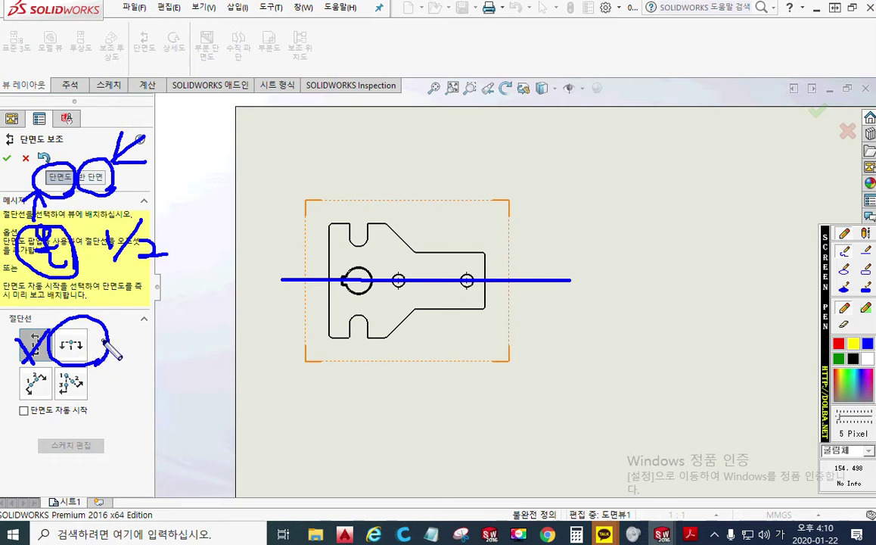
{"action": "mouse_move", "coordinate": [108, 340]}
{"action": "left_mouse_down"}
{"action": "mouse_move", "coordinate": [108, 281]}
{"action": "mouse_move", "coordinate": [254, 246]}
{"action": "mouse_move", "coordinate": [316, 271]}
{"action": "left_mouse_up"}
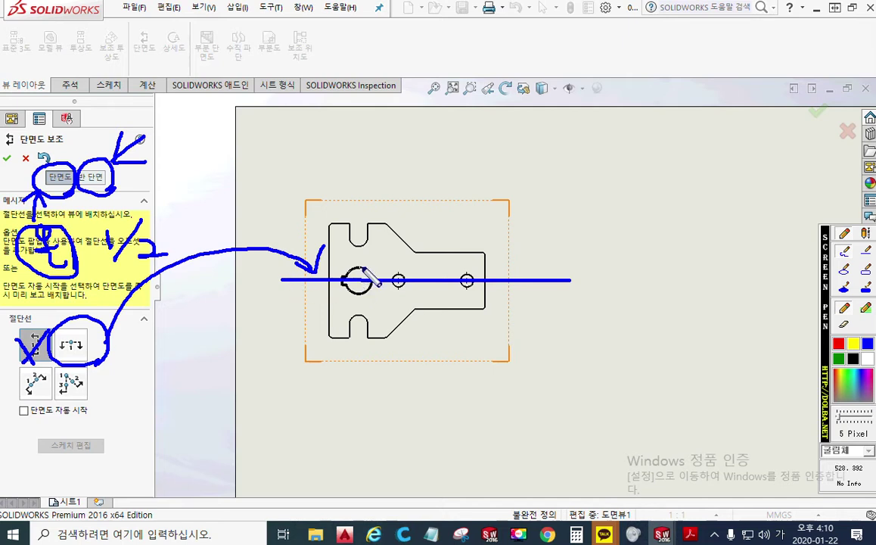
{"action": "mouse_move", "coordinate": [346, 287]}
{"action": "left_mouse_down"}
{"action": "mouse_move", "coordinate": [355, 264]}
{"action": "mouse_move", "coordinate": [373, 281]}
{"action": "mouse_move", "coordinate": [364, 297]}
{"action": "mouse_move", "coordinate": [351, 293]}
{"action": "mouse_move", "coordinate": [366, 290]}
{"action": "left_mouse_up"}
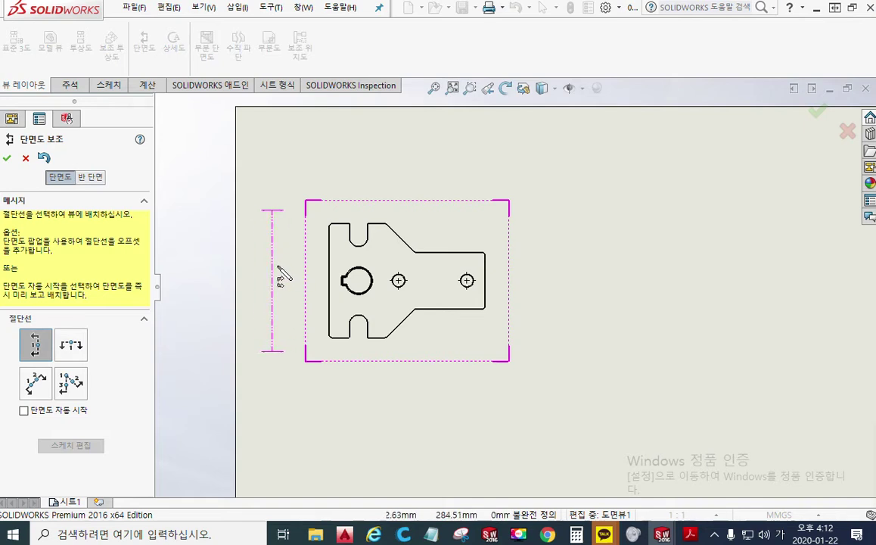
Cut the body view with a horizontal section line through the keyed hole's centre and place section A-A below the view.
{"action": "left_click", "coordinate": [73, 348]}
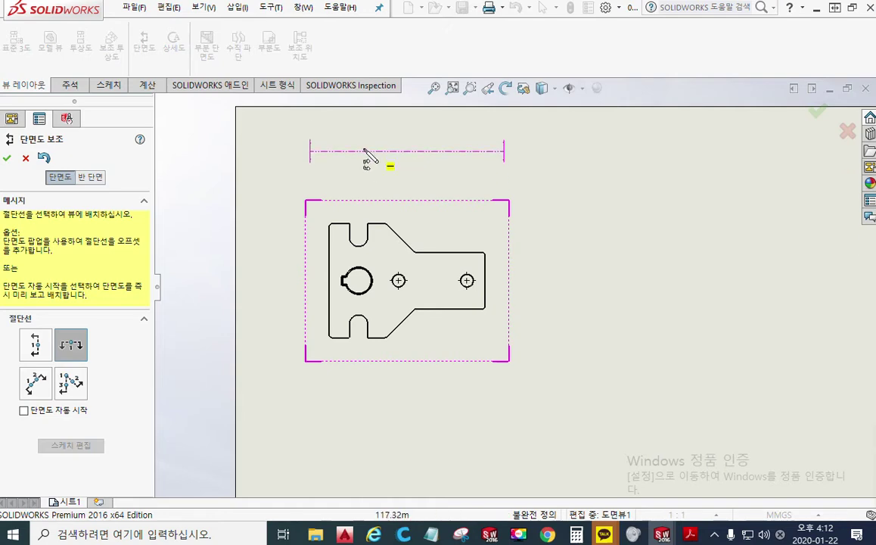
{"action": "scroll", "coordinate": [381, 270], "scroll_direction": "down", "scroll_amount": 2}
{"action": "scroll", "coordinate": [405, 352], "scroll_direction": "down", "scroll_amount": 5}
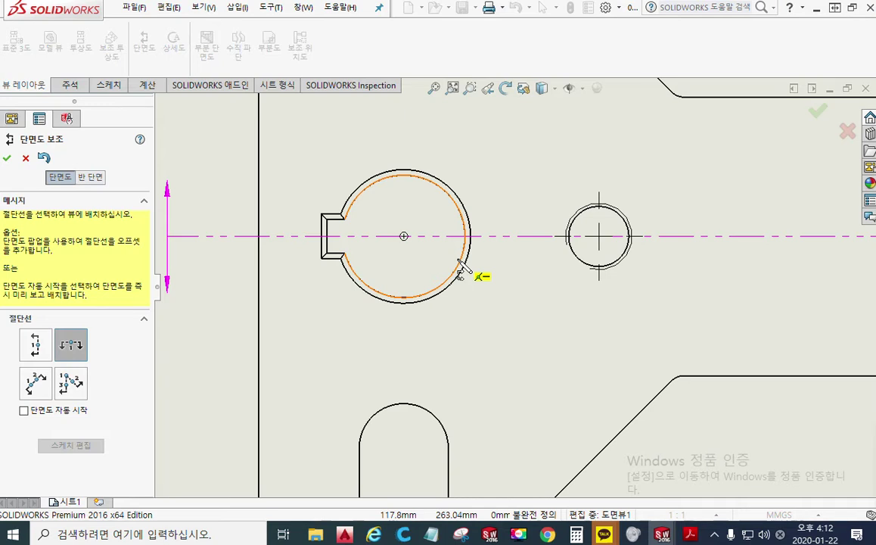
{"action": "left_click", "coordinate": [404, 237]}
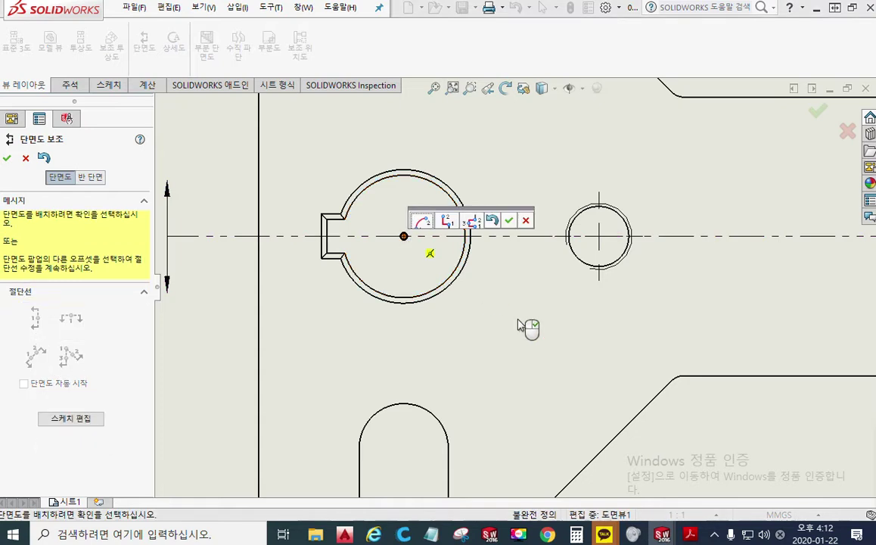
{"action": "scroll", "coordinate": [534, 342], "scroll_direction": "up", "scroll_amount": 5}
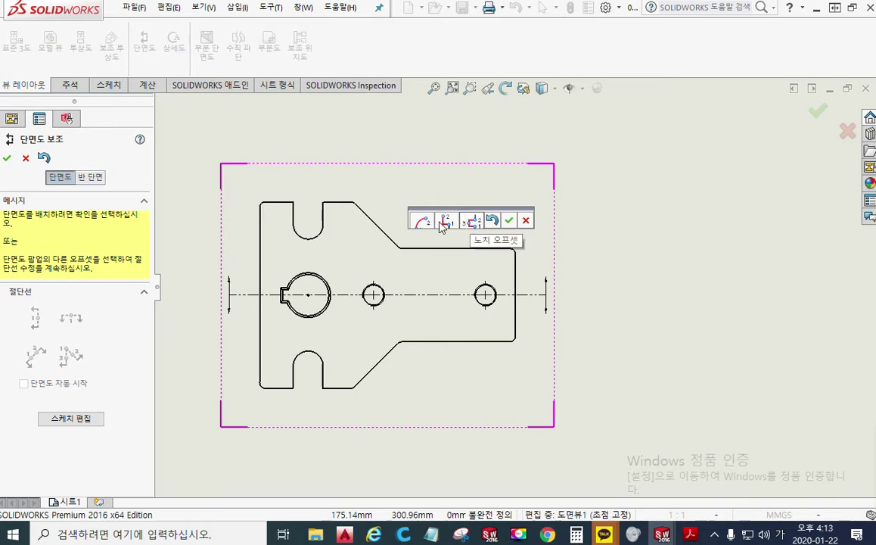
{"action": "left_click", "coordinate": [467, 224]}
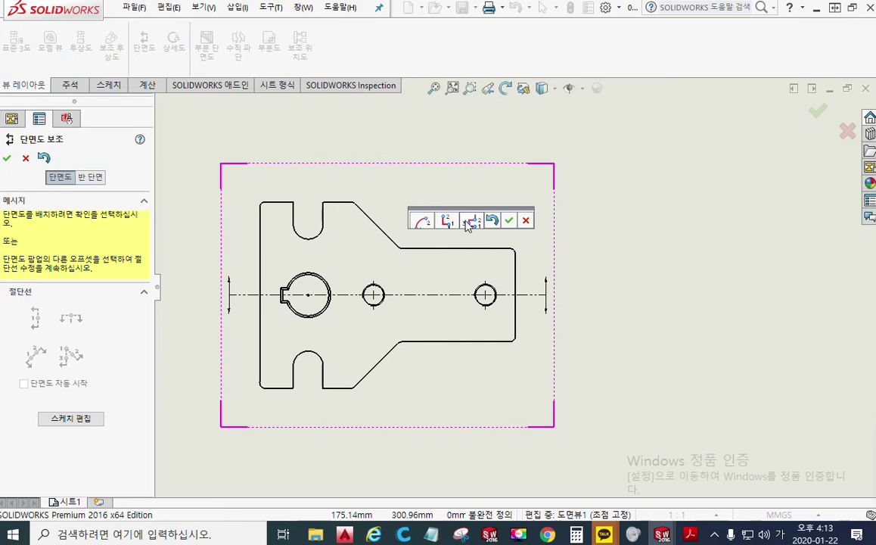
{"action": "left_click", "coordinate": [509, 221]}
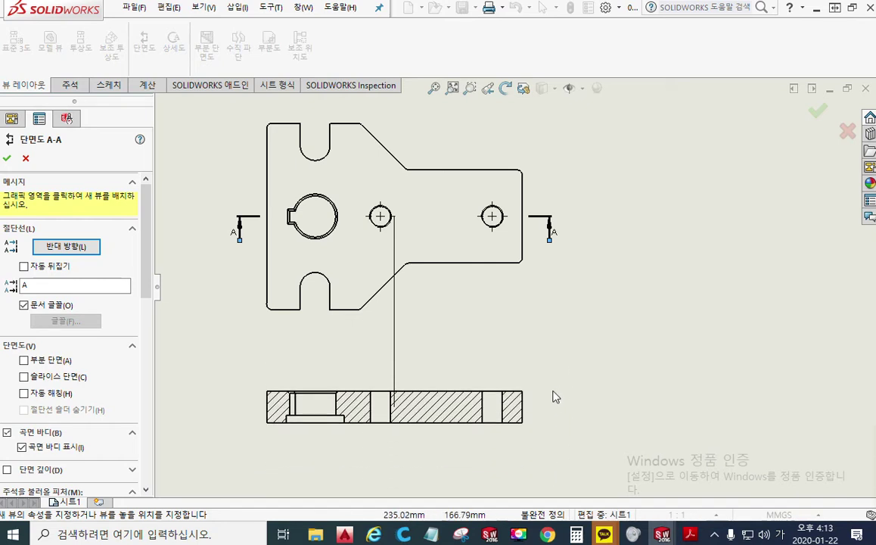
{"action": "left_click", "coordinate": [575, 432]}
{"action": "left_click", "coordinate": [678, 371]}
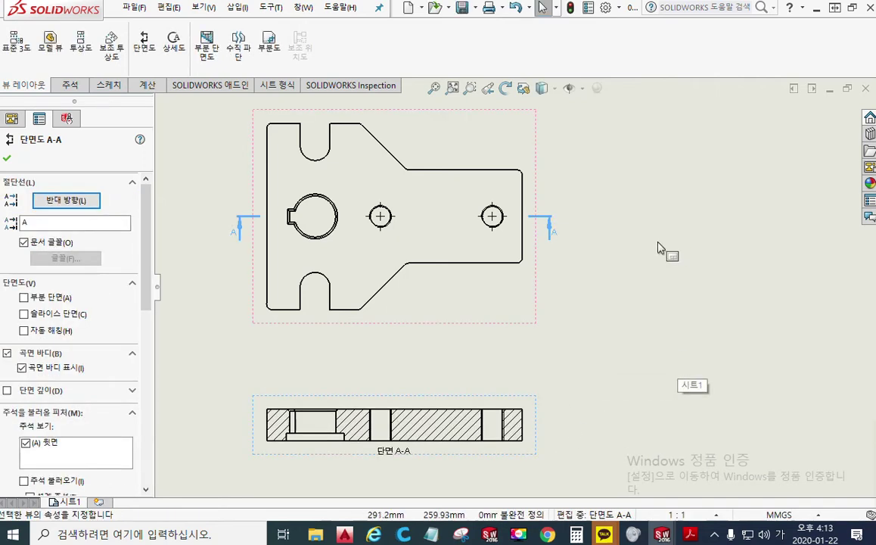
Move the body's front view up towards the upper edge of the sheet, widening the gap above the section view.
{"action": "scroll", "coordinate": [678, 281], "scroll_direction": "up", "scroll_amount": 2}
{"action": "mouse_move", "coordinate": [645, 281]}
{"action": "middle_mouse_down"}
{"action": "mouse_move", "coordinate": [648, 247]}
{"action": "mouse_move", "coordinate": [562, 295]}
{"action": "mouse_move", "coordinate": [548, 313]}
{"action": "middle_mouse_up"}
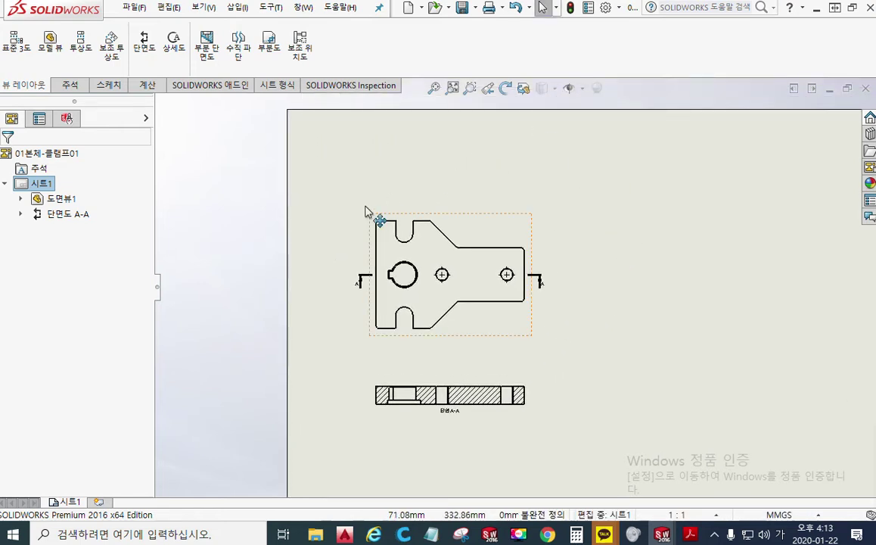
{"action": "mouse_move", "coordinate": [373, 220]}
{"action": "left_mouse_down"}
{"action": "mouse_move", "coordinate": [364, 151]}
{"action": "mouse_move", "coordinate": [368, 170]}
{"action": "mouse_move", "coordinate": [364, 163]}
{"action": "left_mouse_up"}
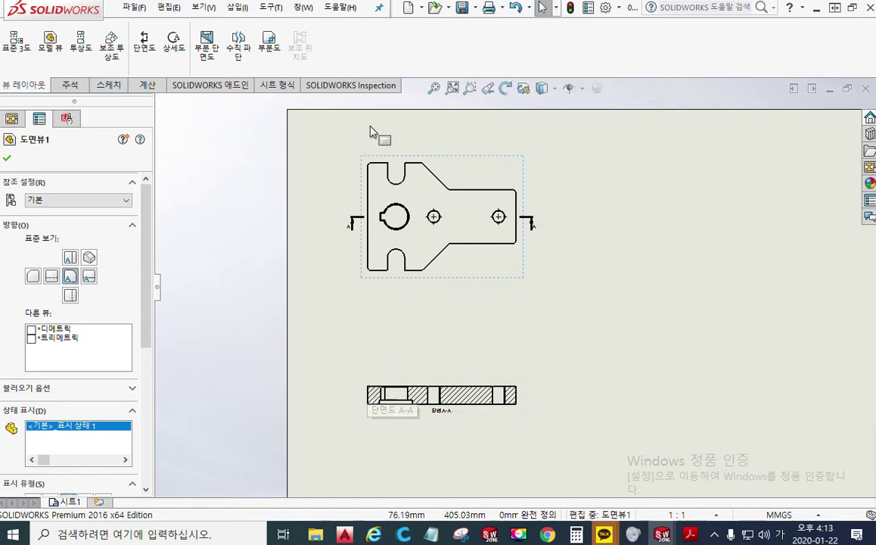
{"action": "mouse_move", "coordinate": [371, 171]}
{"action": "left_mouse_down"}
{"action": "mouse_move", "coordinate": [388, 165]}
{"action": "mouse_move", "coordinate": [387, 179]}
{"action": "mouse_move", "coordinate": [367, 172]}
{"action": "mouse_move", "coordinate": [377, 172]}
{"action": "left_mouse_up"}
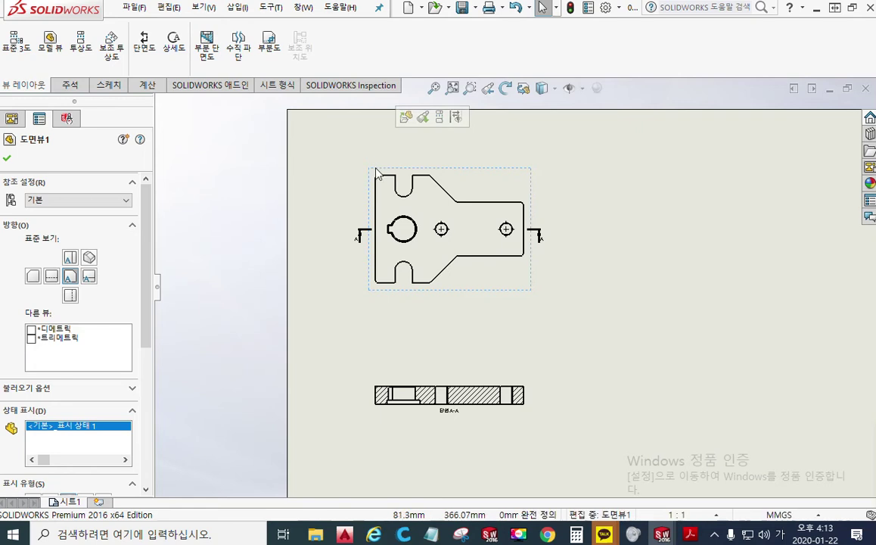
{"action": "left_click", "coordinate": [528, 167]}
{"action": "mouse_move", "coordinate": [528, 166]}
{"action": "left_mouse_down"}
{"action": "mouse_move", "coordinate": [511, 146]}
{"action": "mouse_move", "coordinate": [524, 164]}
{"action": "mouse_move", "coordinate": [519, 172]}
{"action": "mouse_move", "coordinate": [519, 154]}
{"action": "mouse_move", "coordinate": [532, 157]}
{"action": "mouse_move", "coordinate": [521, 153]}
{"action": "left_mouse_up"}
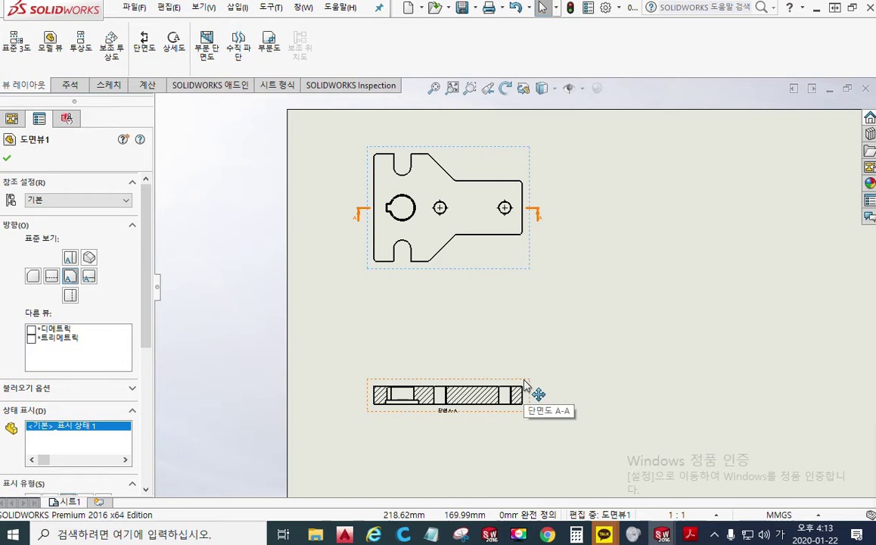
Move section view A-A up close beneath the body view and finish without adding a projected view.
{"action": "left_click_drag", "start_coordinate": [525, 383], "coordinate": [515, 310]}
{"action": "left_click", "coordinate": [595, 341]}
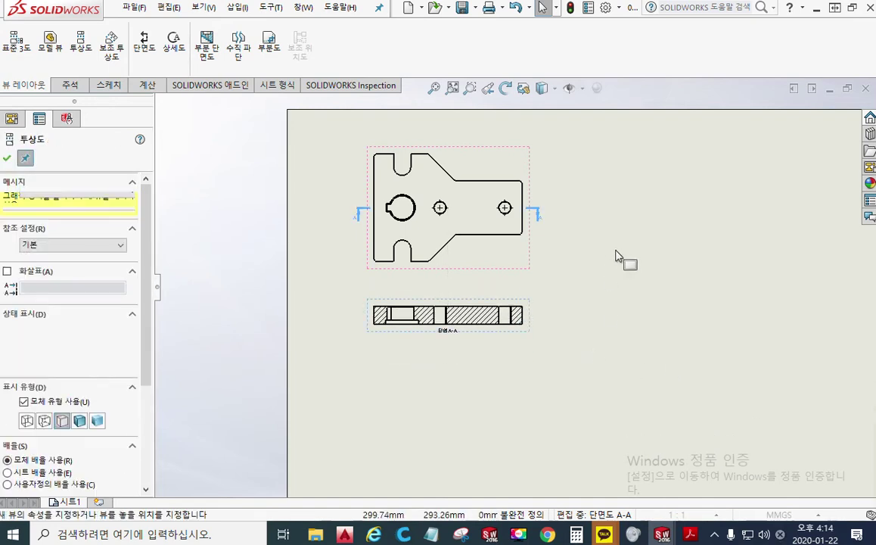
{"action": "key", "text": "Escape"}
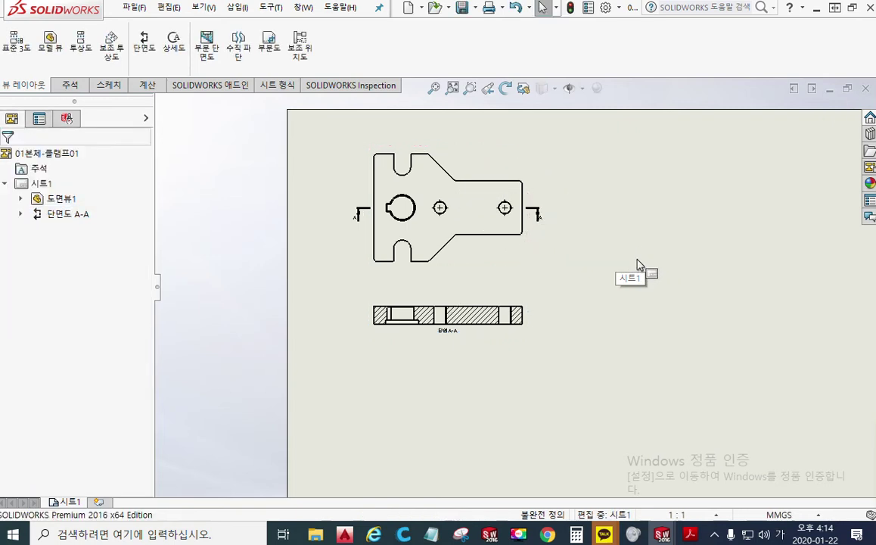
Delete the centre marks of the two small holes in the body's front view.
{"action": "scroll", "coordinate": [642, 228], "scroll_direction": "down", "scroll_amount": 4}
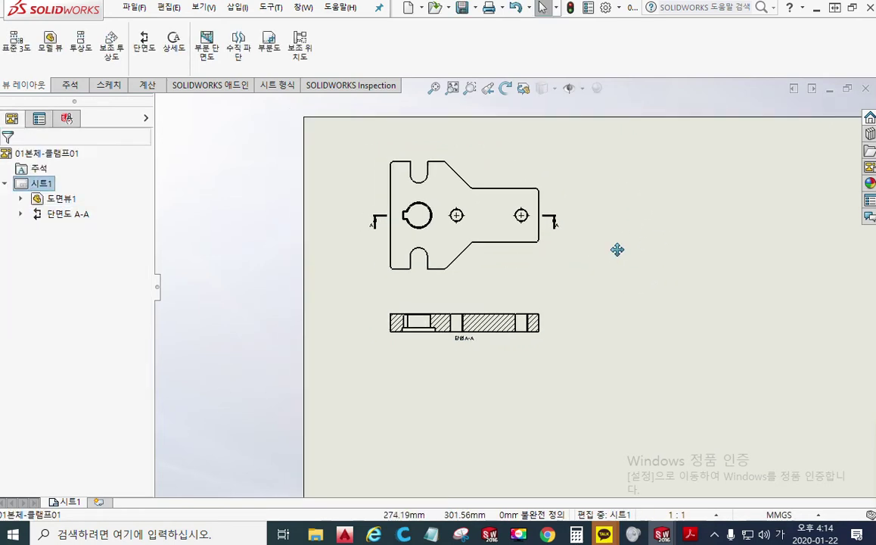
{"action": "middle_click_drag", "start_coordinate": [613, 274], "coordinate": [602, 301]}
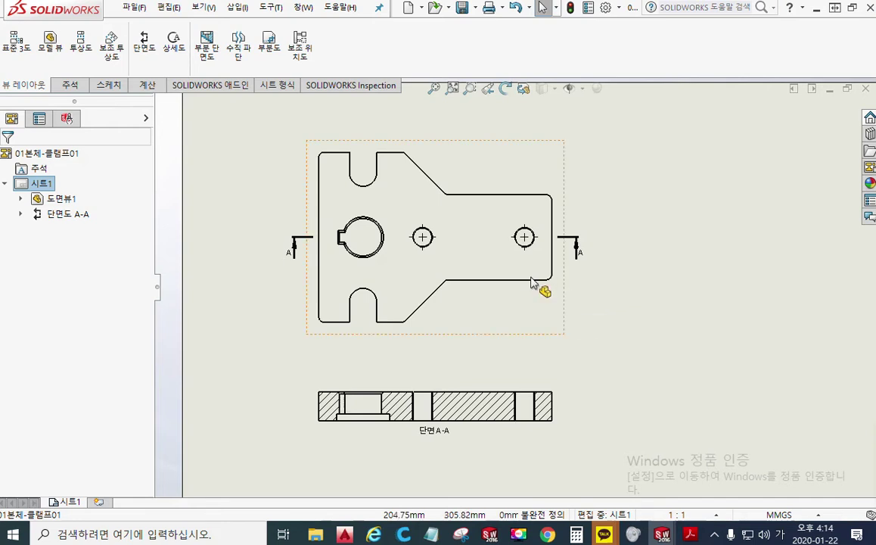
{"action": "scroll", "coordinate": [534, 287], "scroll_direction": "down", "scroll_amount": 1}
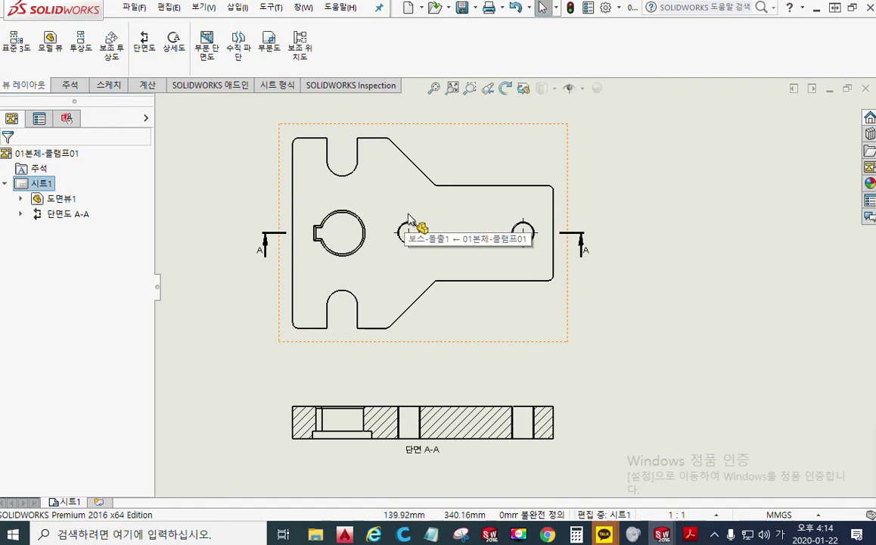
{"action": "left_click", "coordinate": [409, 225]}
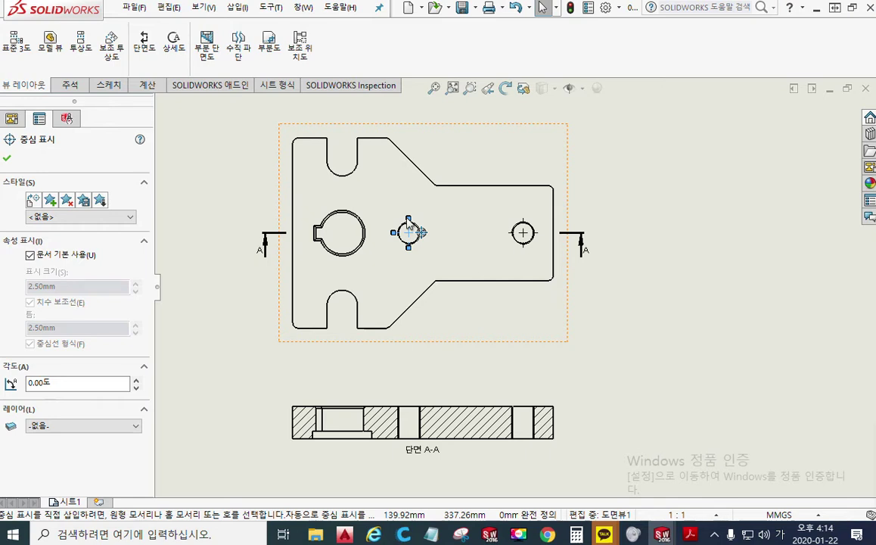
{"action": "key", "text": "Escape"}
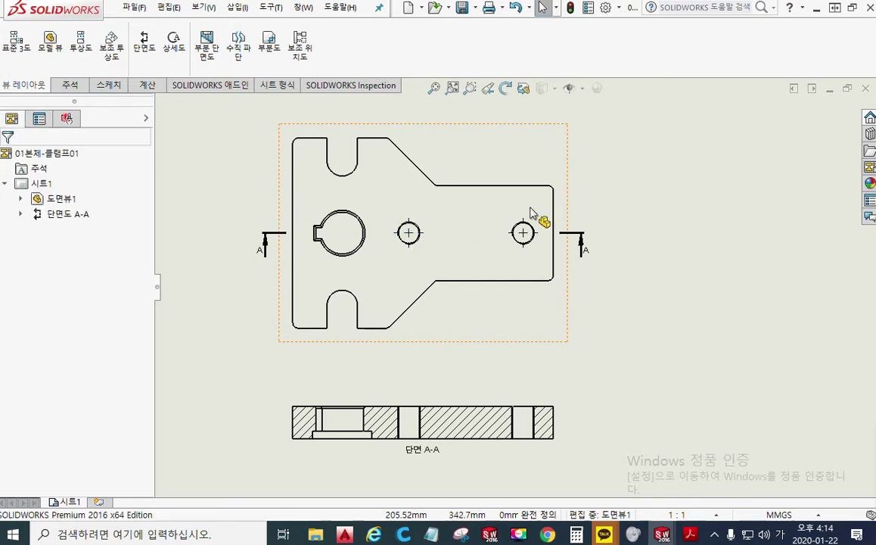
{"action": "mouse_move", "coordinate": [368, 107]}
{"action": "left_mouse_down"}
{"action": "mouse_move", "coordinate": [546, 318]}
{"action": "mouse_move", "coordinate": [561, 322]}
{"action": "left_mouse_up"}
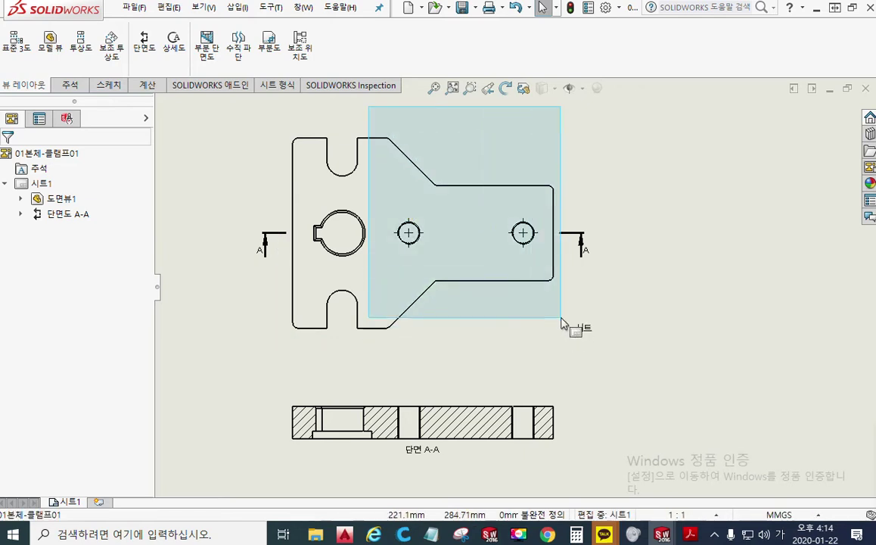
{"action": "left_click_drag", "start_coordinate": [561, 323], "coordinate": [562, 324]}
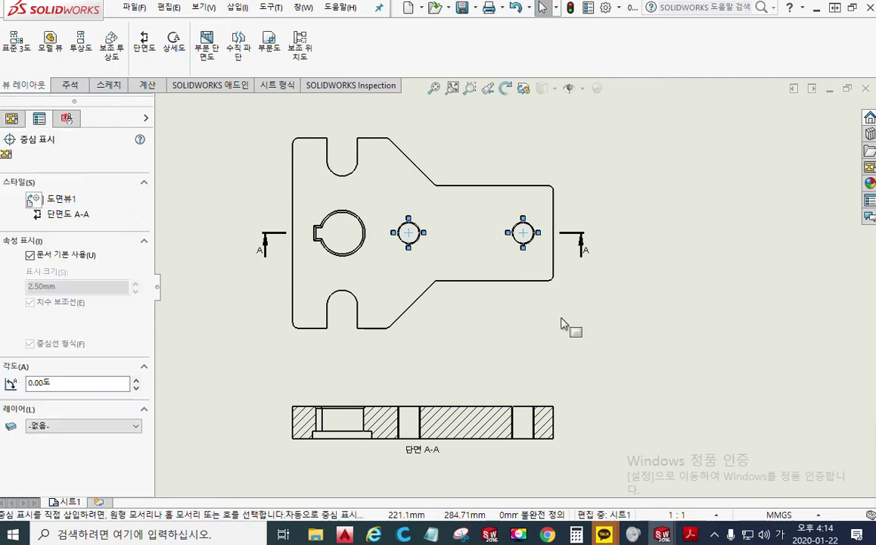
{"action": "key", "text": "Escape"}
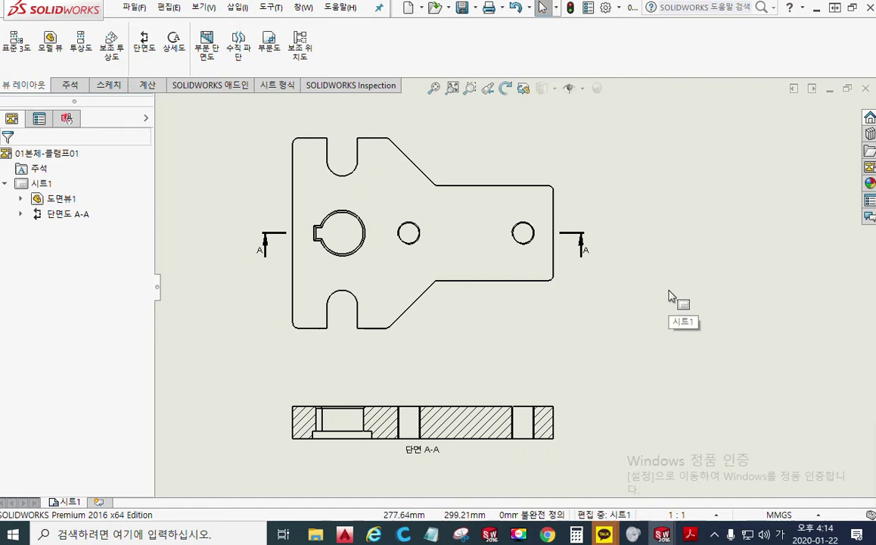
Switch to Chrome, place its window beside the body views and examine the clamp reference drawing's plan and section views.
{"action": "scroll", "coordinate": [643, 303], "scroll_direction": "up", "scroll_amount": 5}
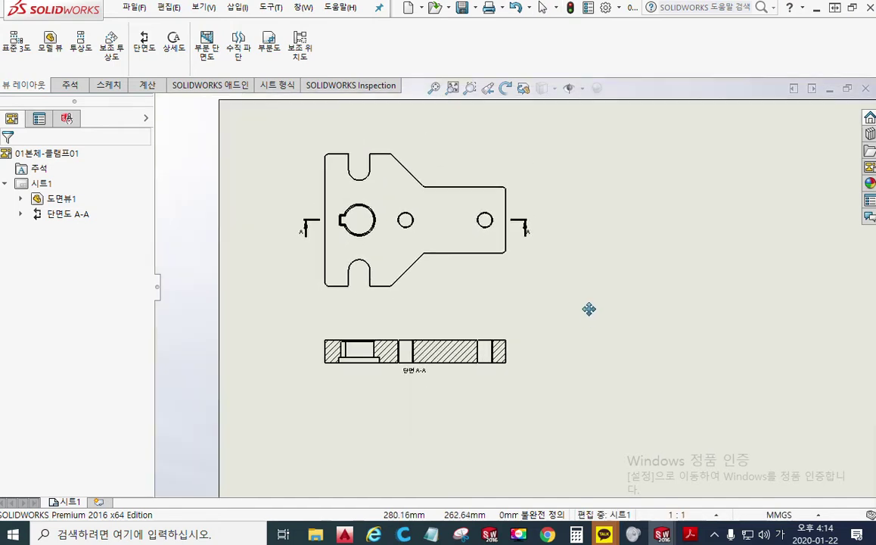
{"action": "left_click", "coordinate": [626, 302]}
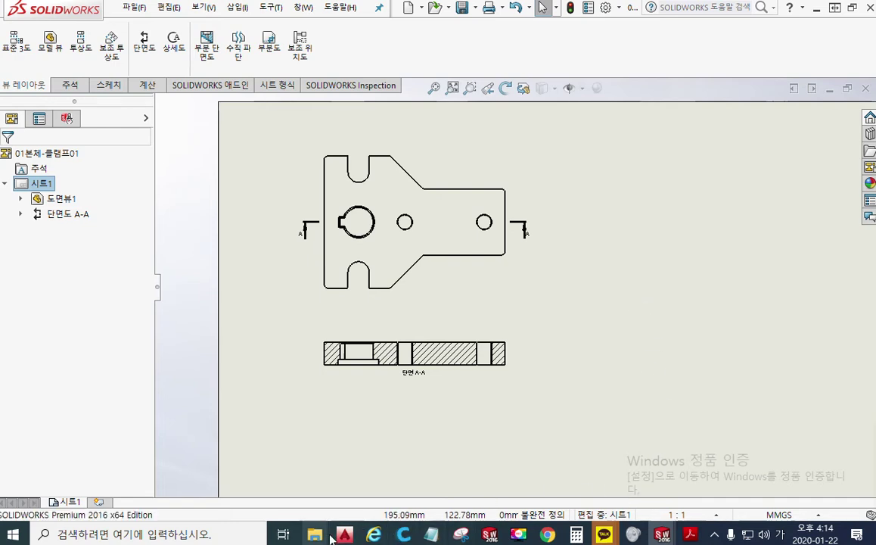
{"action": "left_click", "coordinate": [547, 535]}
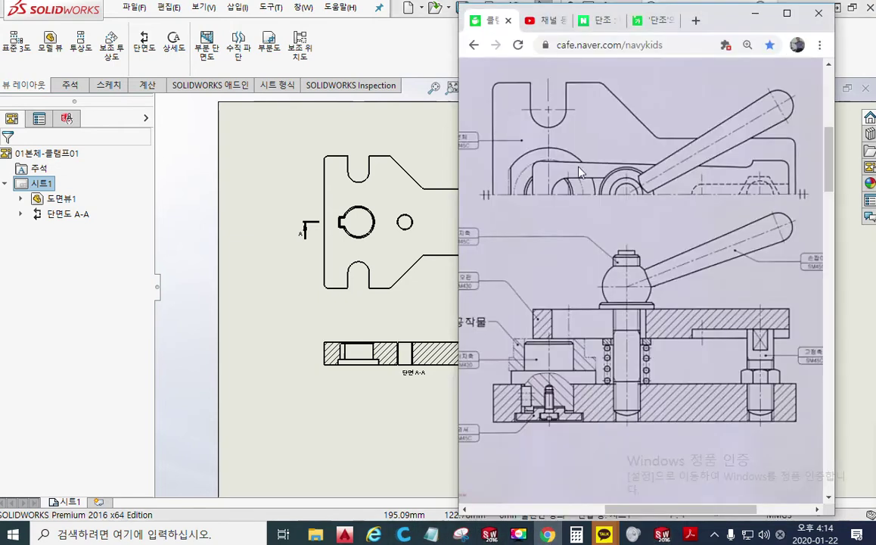
{"action": "left_click_drag", "start_coordinate": [720, 21], "coordinate": [775, 23]}
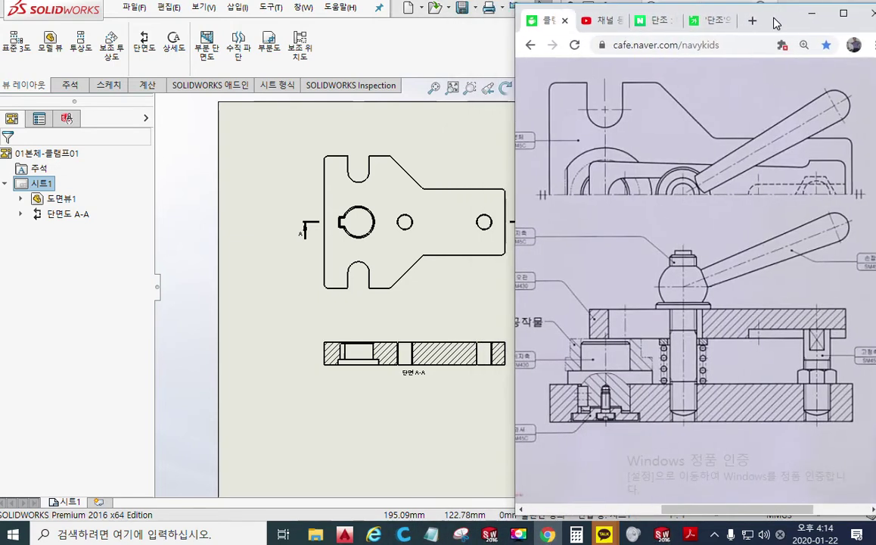
{"action": "left_click_drag", "start_coordinate": [702, 510], "coordinate": [695, 512]}
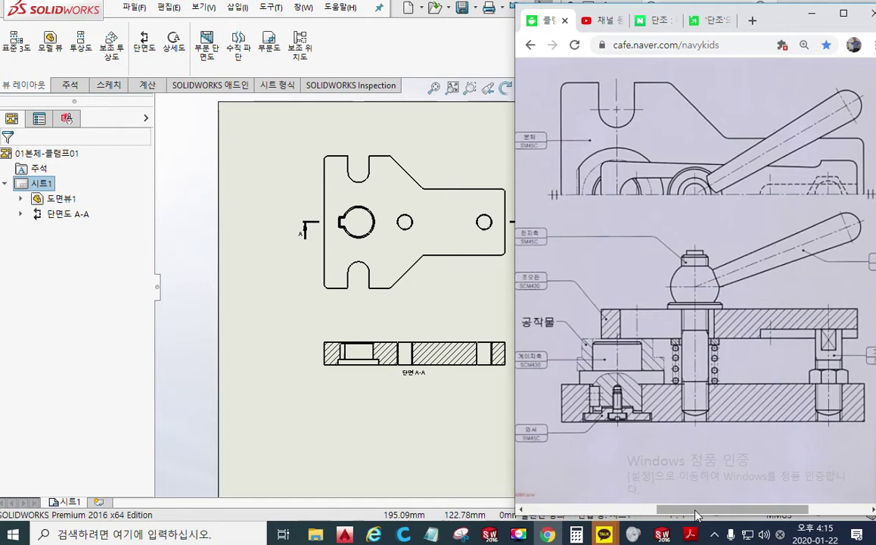
Switch back to the SOLIDWORKS drawing and bring the body's front view and section A-A into close view.
{"action": "left_click", "coordinate": [192, 276]}
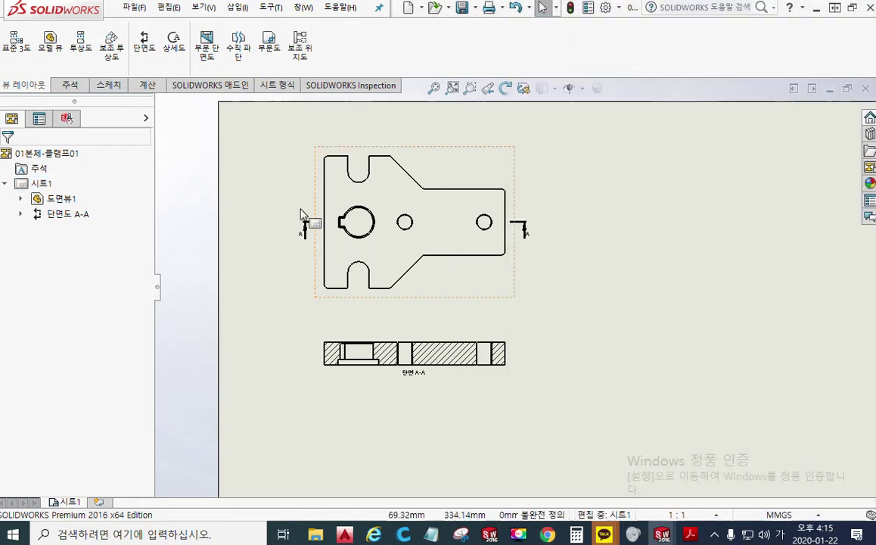
{"action": "key", "text": "f"}
{"action": "middle_click_drag", "start_coordinate": [479, 297], "coordinate": [454, 274]}
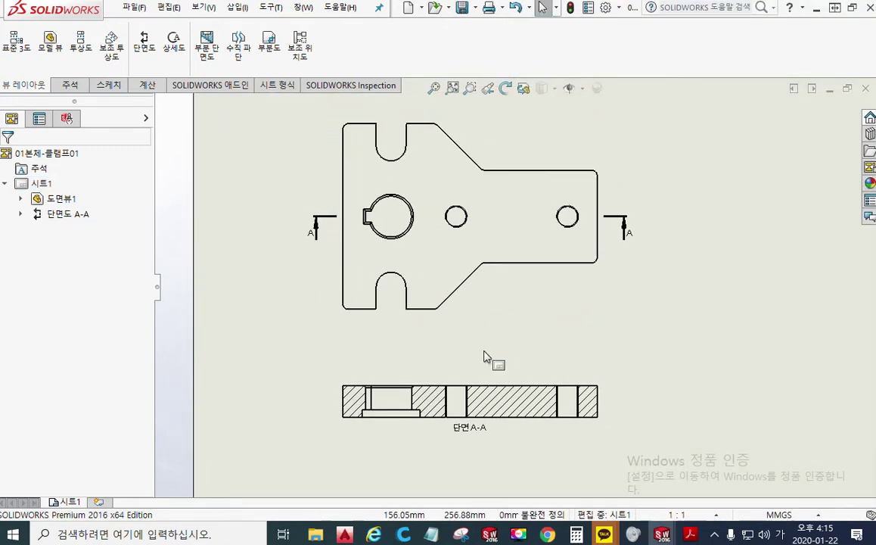
{"action": "left_click_drag", "start_coordinate": [462, 364], "coordinate": [456, 386]}
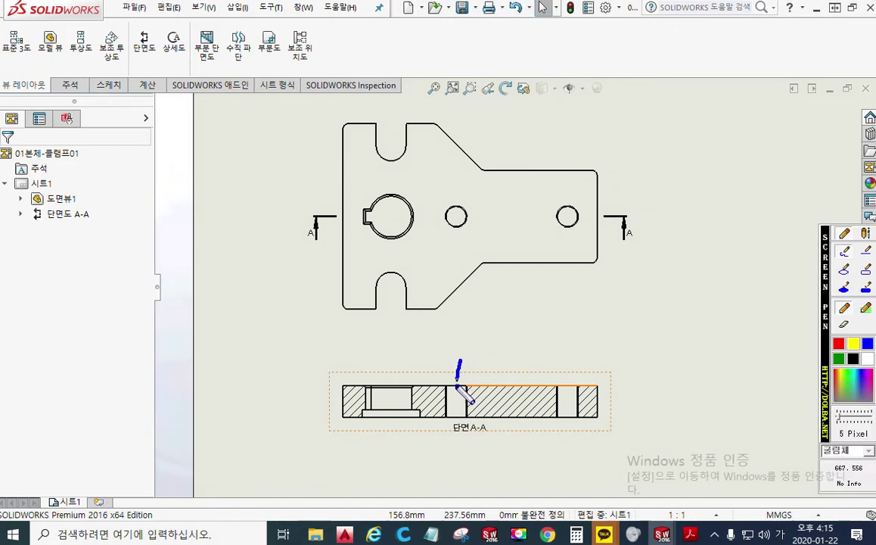
{"action": "left_click", "coordinate": [839, 345]}
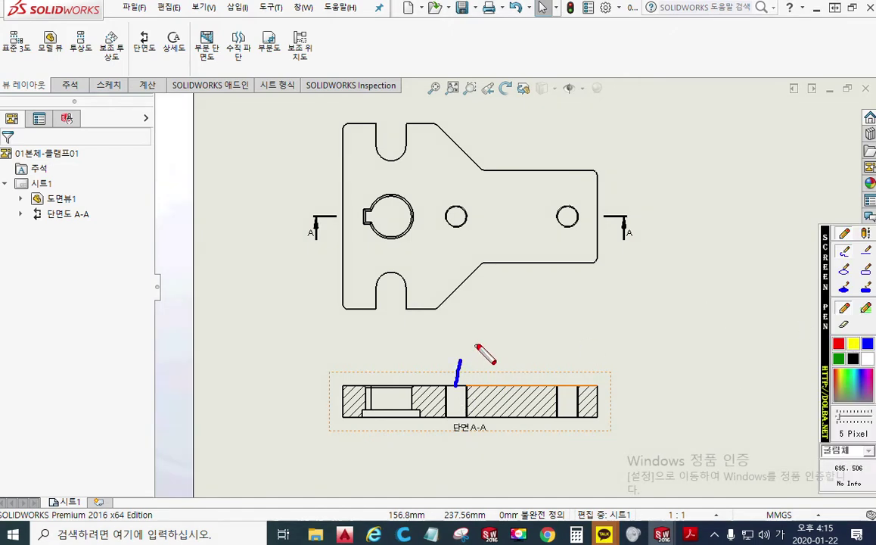
{"action": "left_click_drag", "start_coordinate": [458, 354], "coordinate": [457, 437]}
{"action": "left_click_drag", "start_coordinate": [568, 374], "coordinate": [567, 391]}
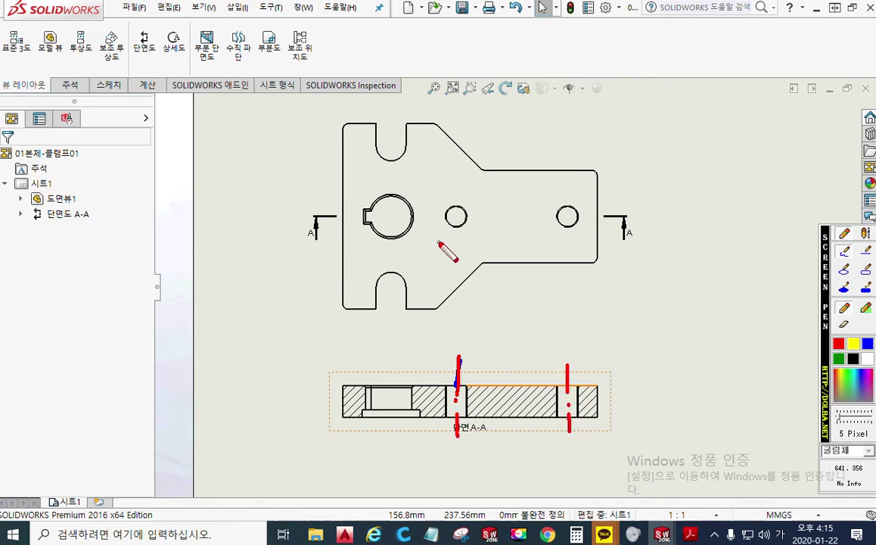
{"action": "mouse_move", "coordinate": [70, 101]}
{"action": "left_mouse_down"}
{"action": "mouse_move", "coordinate": [53, 75]}
{"action": "mouse_move", "coordinate": [80, 104]}
{"action": "left_mouse_up"}
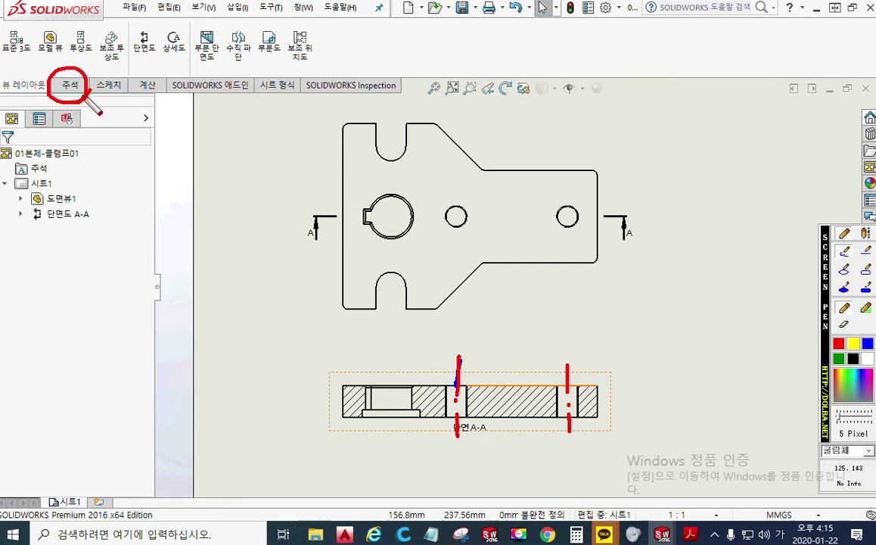
{"action": "key", "text": "Escape"}
Bring up the annotation commands for adding centrelines to the drawing views.
{"action": "left_click", "coordinate": [70, 86]}
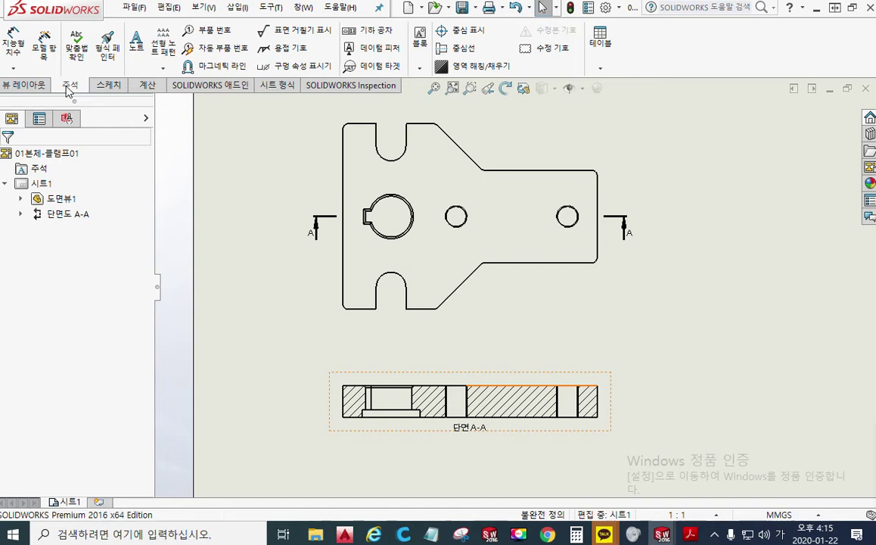
{"action": "key", "text": "F12"}
{"action": "mouse_move", "coordinate": [88, 93]}
{"action": "left_mouse_down"}
{"action": "mouse_move", "coordinate": [60, 73]}
{"action": "mouse_move", "coordinate": [81, 108]}
{"action": "left_mouse_up"}
{"action": "mouse_move", "coordinate": [463, 43]}
{"action": "left_mouse_down"}
{"action": "mouse_move", "coordinate": [420, 63]}
{"action": "mouse_move", "coordinate": [481, 42]}
{"action": "mouse_move", "coordinate": [497, 67]}
{"action": "left_mouse_up"}
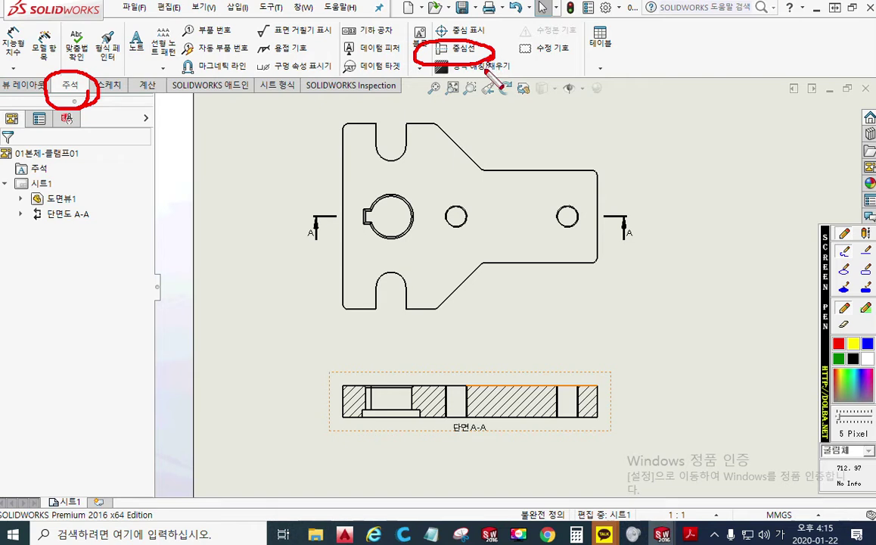
{"action": "mouse_move", "coordinate": [434, 217]}
{"action": "left_mouse_down"}
{"action": "mouse_move", "coordinate": [488, 213]}
{"action": "mouse_move", "coordinate": [460, 231]}
{"action": "mouse_move", "coordinate": [459, 249]}
{"action": "left_mouse_up"}
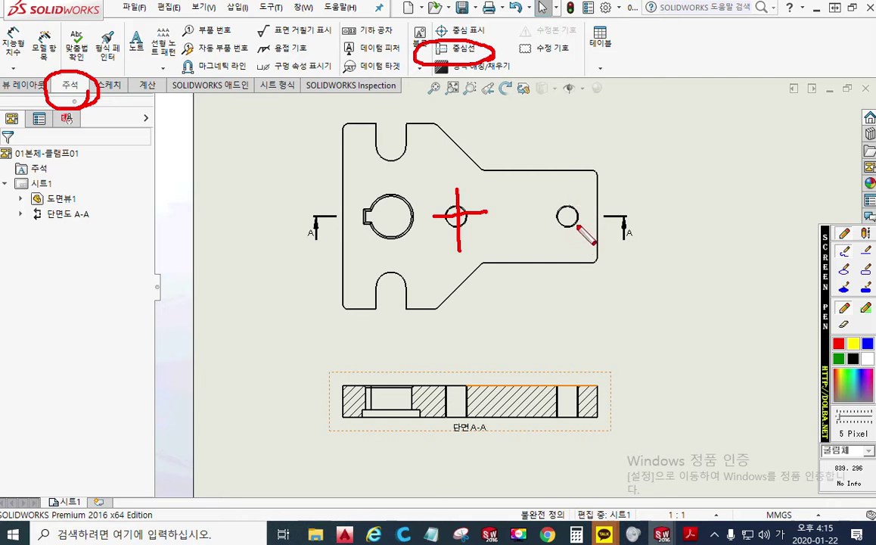
{"action": "left_click_drag", "start_coordinate": [488, 170], "coordinate": [575, 169]}
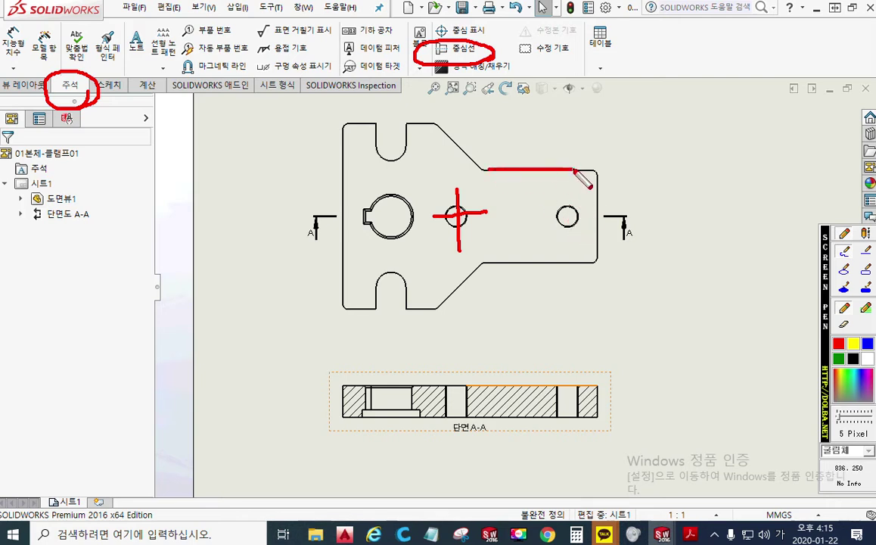
{"action": "left_click_drag", "start_coordinate": [492, 262], "coordinate": [581, 264]}
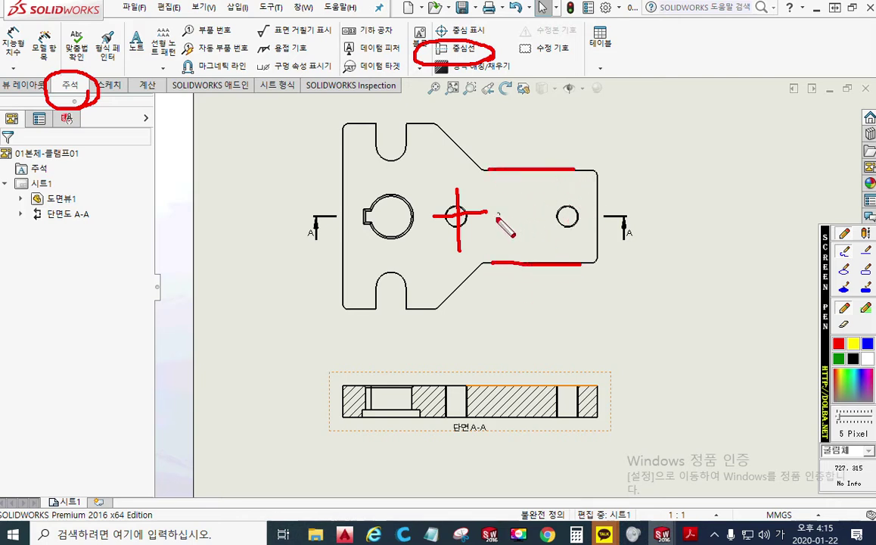
{"action": "mouse_move", "coordinate": [485, 214]}
{"action": "left_mouse_down"}
{"action": "mouse_move", "coordinate": [590, 213]}
{"action": "mouse_move", "coordinate": [598, 221]}
{"action": "mouse_move", "coordinate": [651, 201]}
{"action": "mouse_move", "coordinate": [635, 221]}
{"action": "left_mouse_up"}
{"action": "left_click", "coordinate": [524, 214]}
{"action": "mouse_move", "coordinate": [469, 220]}
{"action": "left_mouse_down"}
{"action": "mouse_move", "coordinate": [488, 214]}
{"action": "mouse_move", "coordinate": [302, 227]}
{"action": "mouse_move", "coordinate": [295, 220]}
{"action": "mouse_move", "coordinate": [310, 231]}
{"action": "left_mouse_up"}
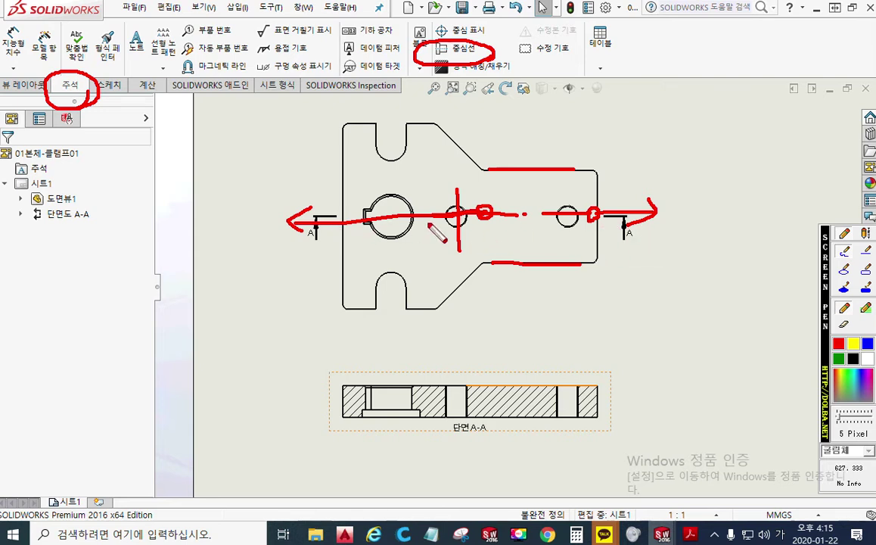
{"action": "right_click", "coordinate": [366, 221]}
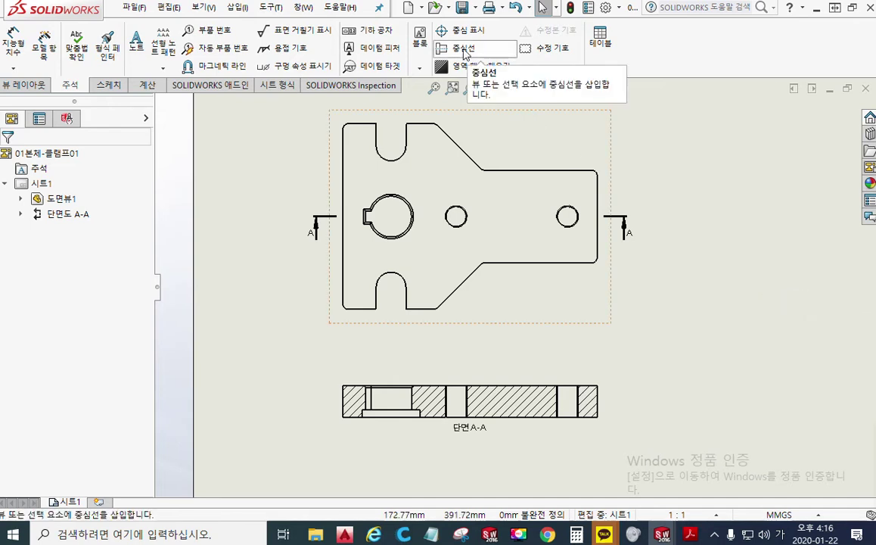
{"action": "mouse_move", "coordinate": [484, 64]}
{"action": "left_mouse_down"}
{"action": "mouse_move", "coordinate": [428, 57]}
{"action": "mouse_move", "coordinate": [491, 45]}
{"action": "left_mouse_up"}
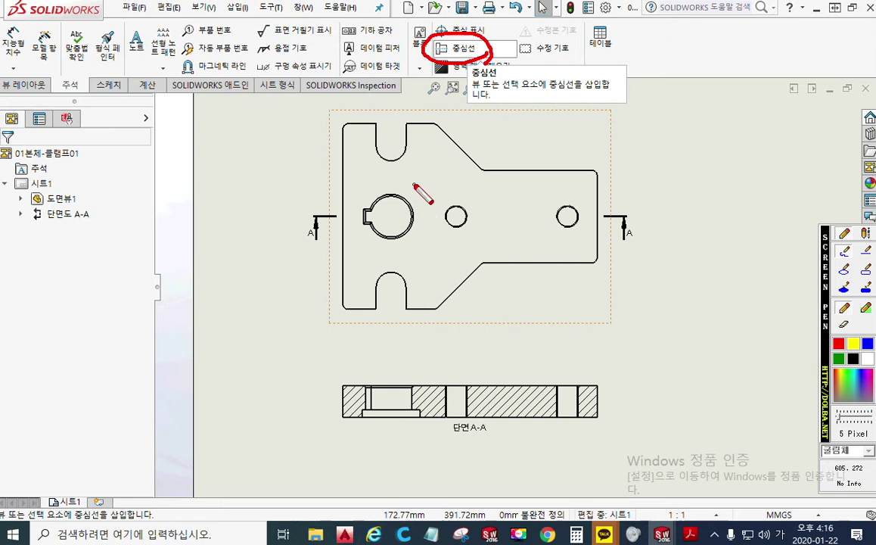
{"action": "mouse_move", "coordinate": [373, 124]}
{"action": "left_mouse_down"}
{"action": "mouse_move", "coordinate": [373, 144]}
{"action": "mouse_move", "coordinate": [406, 141]}
{"action": "mouse_move", "coordinate": [391, 144]}
{"action": "mouse_move", "coordinate": [390, 322]}
{"action": "mouse_move", "coordinate": [396, 305]}
{"action": "left_mouse_up"}
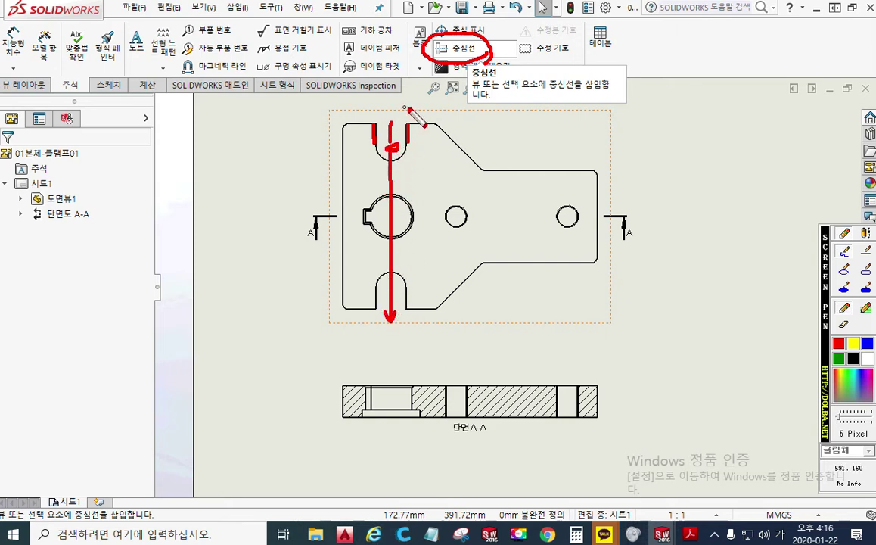
{"action": "mouse_move", "coordinate": [389, 119]}
{"action": "left_mouse_down"}
{"action": "mouse_move", "coordinate": [391, 105]}
{"action": "mouse_move", "coordinate": [385, 114]}
{"action": "mouse_move", "coordinate": [400, 114]}
{"action": "left_mouse_up"}
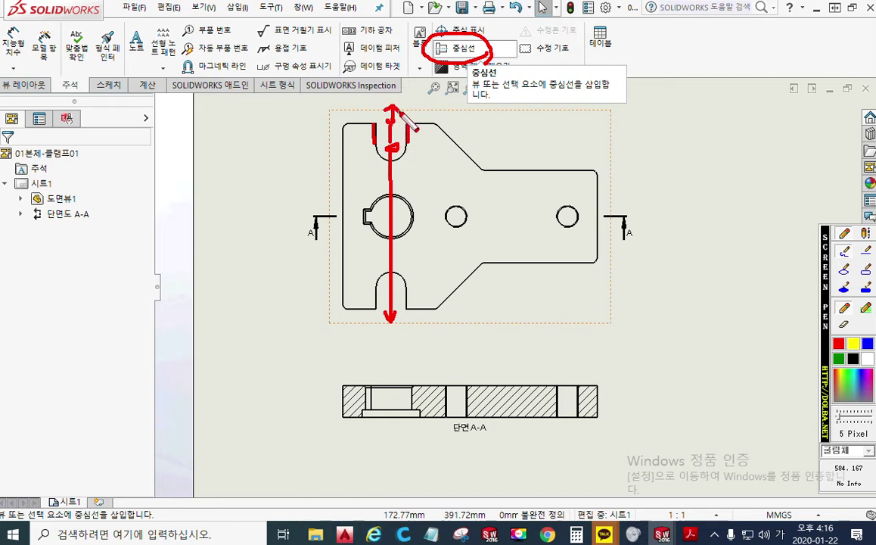
{"action": "key", "text": "Escape"}
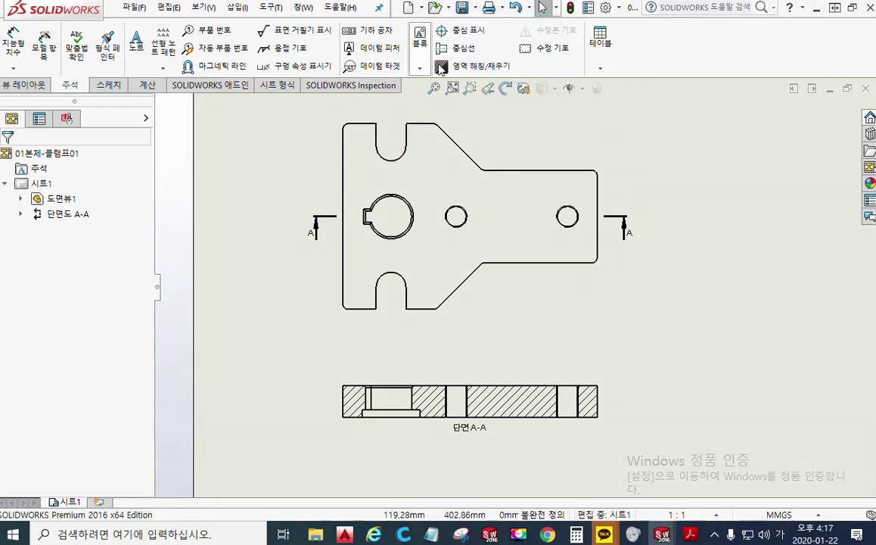
Add a centreline between the upper slot's straight edges in the front view and extend it down past the lower slot.
{"action": "left_click", "coordinate": [464, 48]}
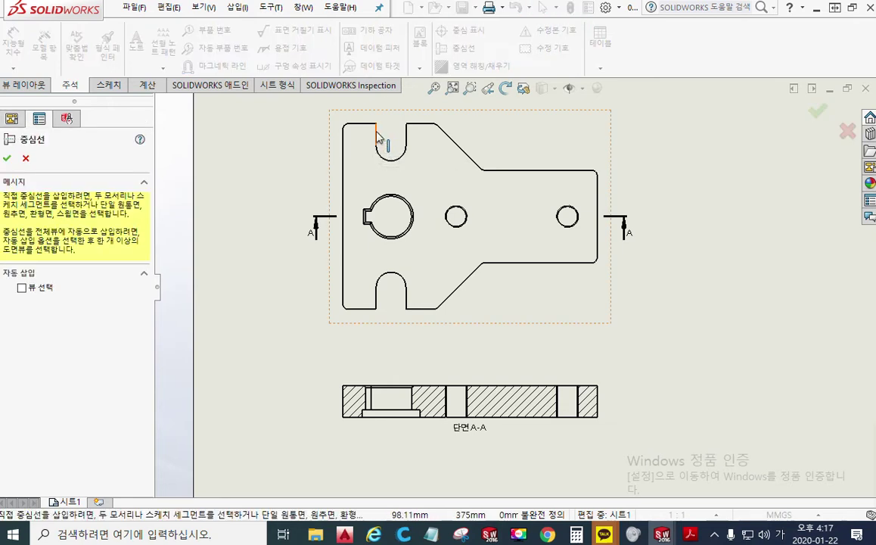
{"action": "left_click", "coordinate": [376, 136]}
{"action": "left_click", "coordinate": [407, 137]}
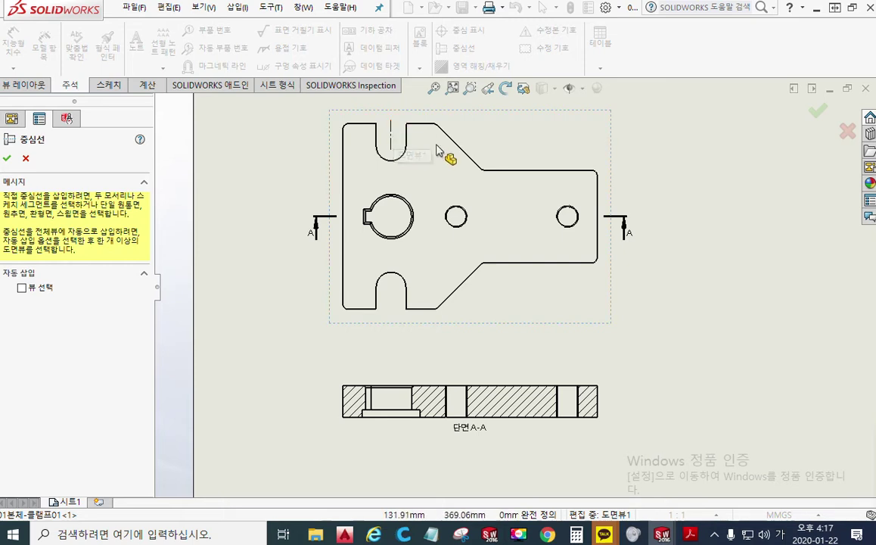
{"action": "scroll", "coordinate": [448, 150], "scroll_direction": "down", "scroll_amount": 4}
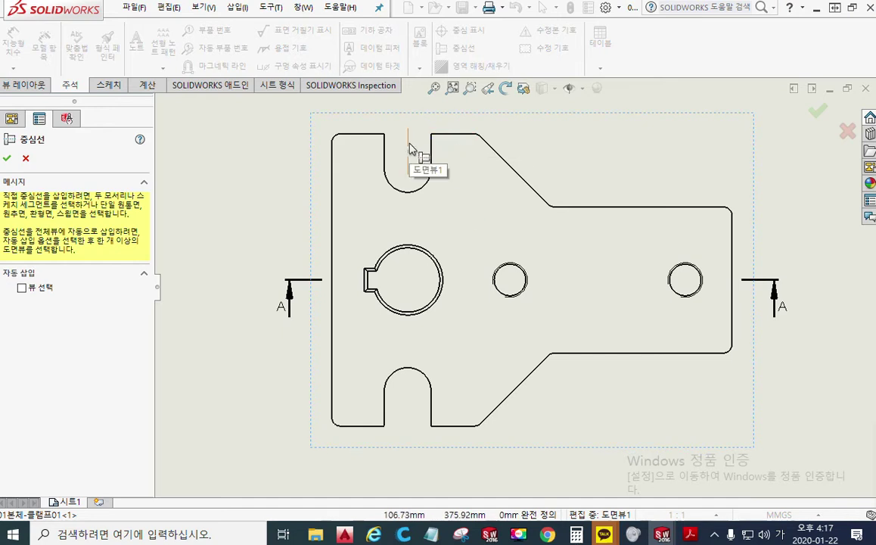
{"action": "left_click", "coordinate": [409, 149]}
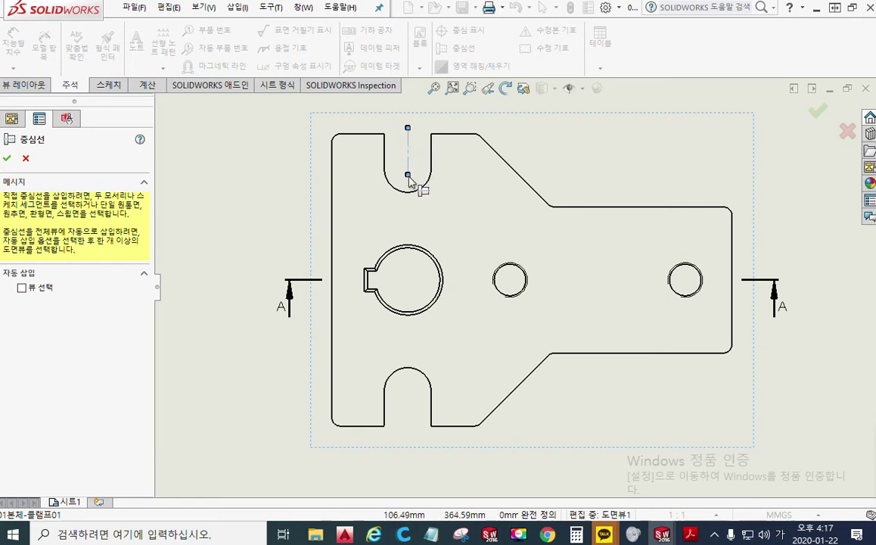
{"action": "left_click_drag", "start_coordinate": [407, 176], "coordinate": [412, 442]}
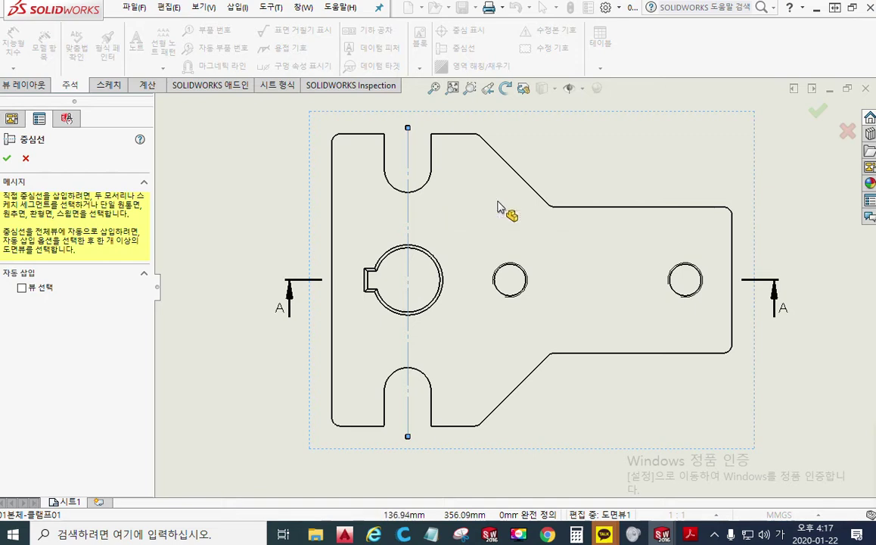
{"action": "key", "text": "F12"}
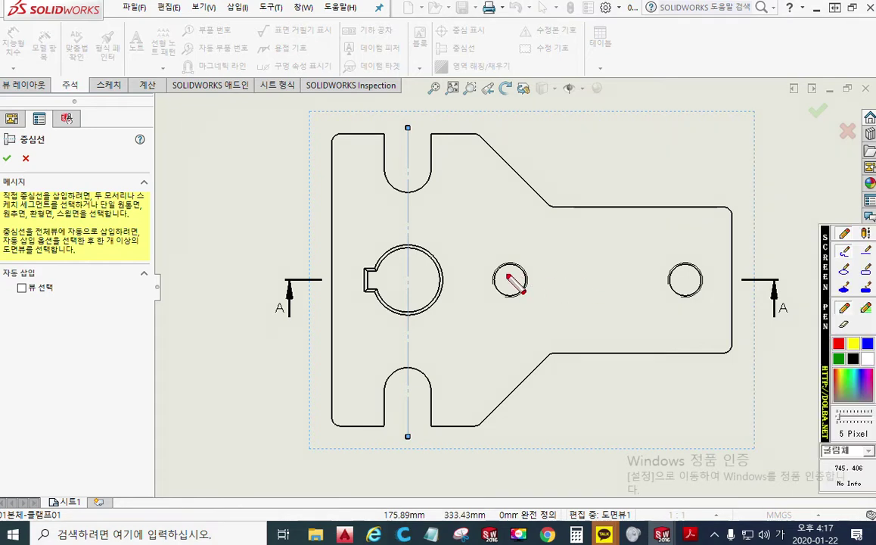
{"action": "left_click_drag", "start_coordinate": [509, 250], "coordinate": [508, 312]}
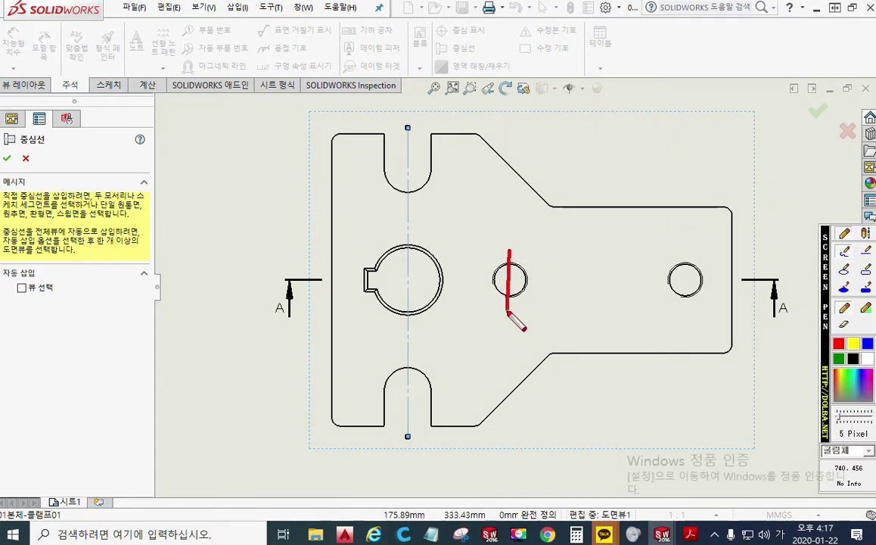
{"action": "left_click", "coordinate": [479, 280]}
{"action": "left_click_drag", "start_coordinate": [687, 252], "coordinate": [687, 321]}
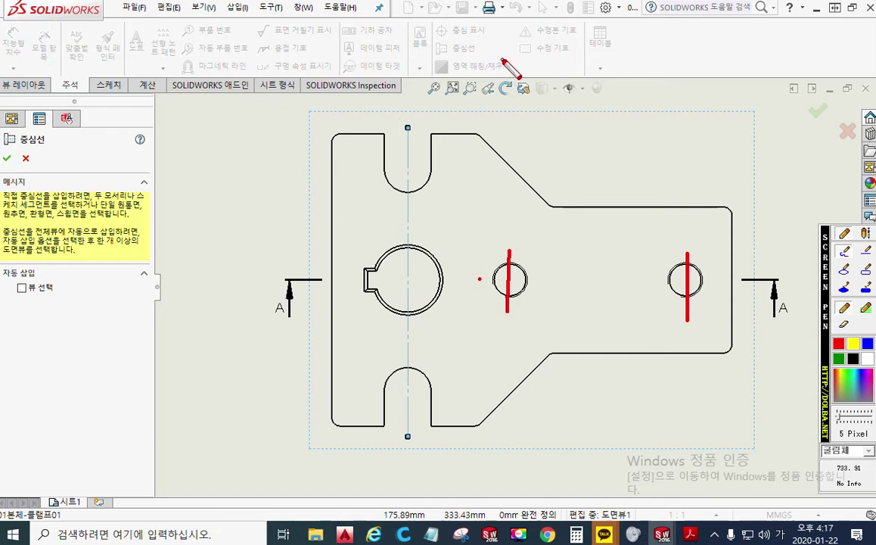
{"action": "mouse_move", "coordinate": [473, 20]}
{"action": "left_mouse_down"}
{"action": "mouse_move", "coordinate": [442, 33]}
{"action": "mouse_move", "coordinate": [497, 32]}
{"action": "mouse_move", "coordinate": [457, 53]}
{"action": "left_mouse_up"}
{"action": "left_click_drag", "start_coordinate": [446, 17], "coordinate": [489, 48]}
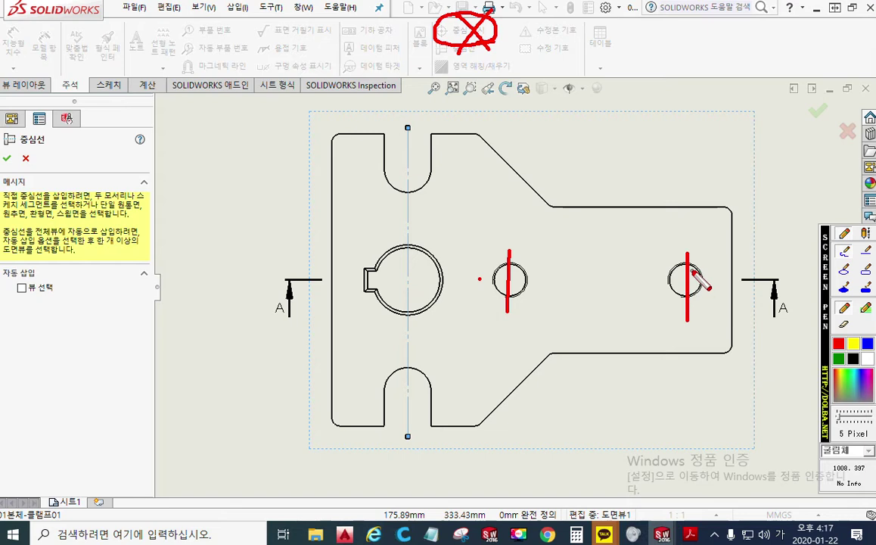
{"action": "key", "text": "Escape"}
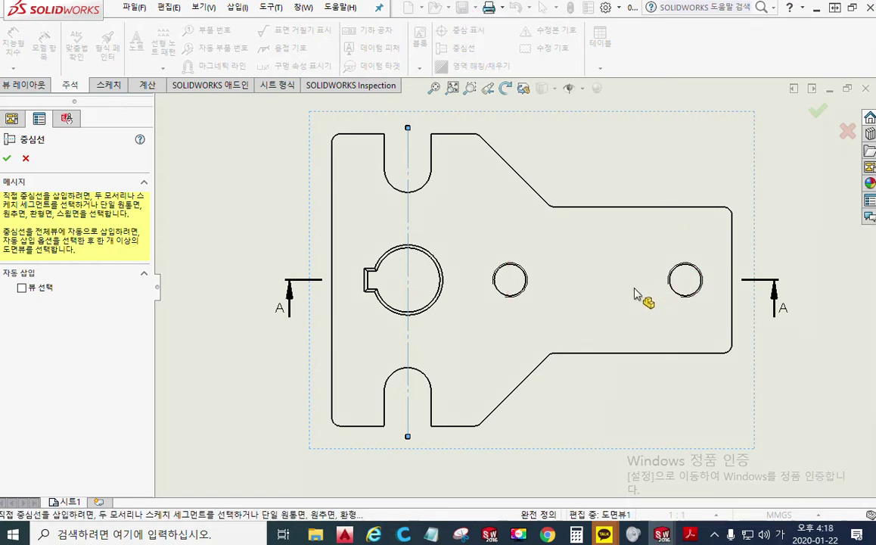
Examine the holes of section view A-A in close-up.
{"action": "middle_click_drag", "start_coordinate": [557, 393], "coordinate": [567, 308]}
{"action": "scroll", "coordinate": [600, 303], "scroll_direction": "down", "scroll_amount": 3}
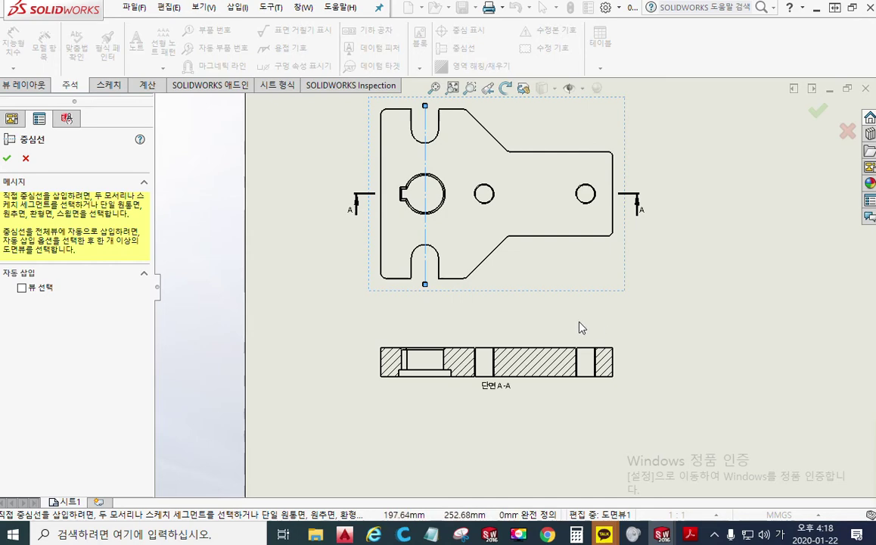
{"action": "scroll", "coordinate": [581, 328], "scroll_direction": "down", "scroll_amount": 7}
{"action": "mouse_move", "coordinate": [416, 306]}
{"action": "middle_mouse_down"}
{"action": "mouse_move", "coordinate": [448, 262]}
{"action": "mouse_move", "coordinate": [444, 244]}
{"action": "middle_mouse_up"}
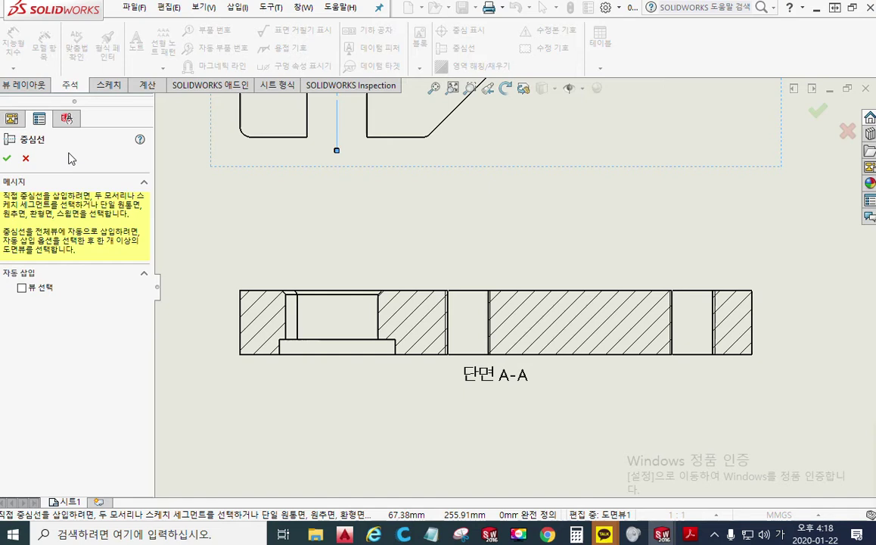
{"action": "key", "text": "F12"}
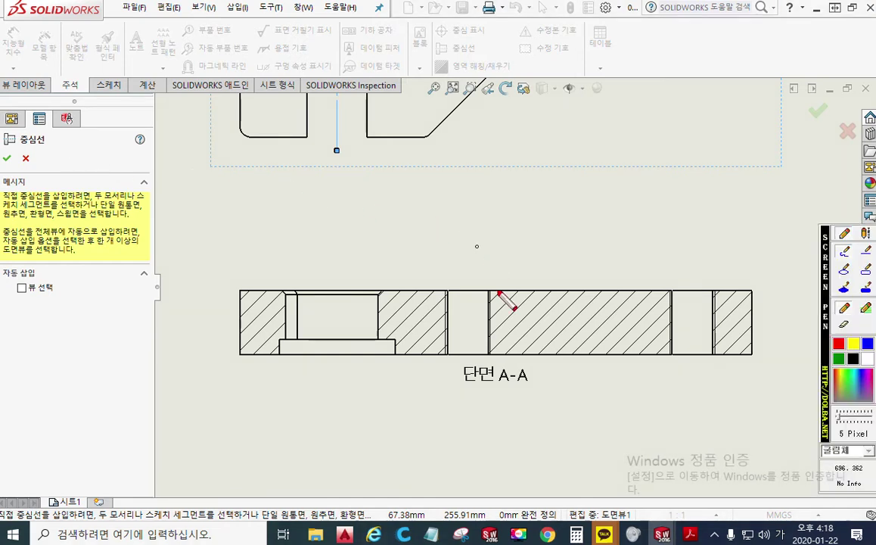
{"action": "mouse_move", "coordinate": [467, 309]}
{"action": "left_mouse_down"}
{"action": "mouse_move", "coordinate": [460, 324]}
{"action": "mouse_move", "coordinate": [469, 316]}
{"action": "left_mouse_up"}
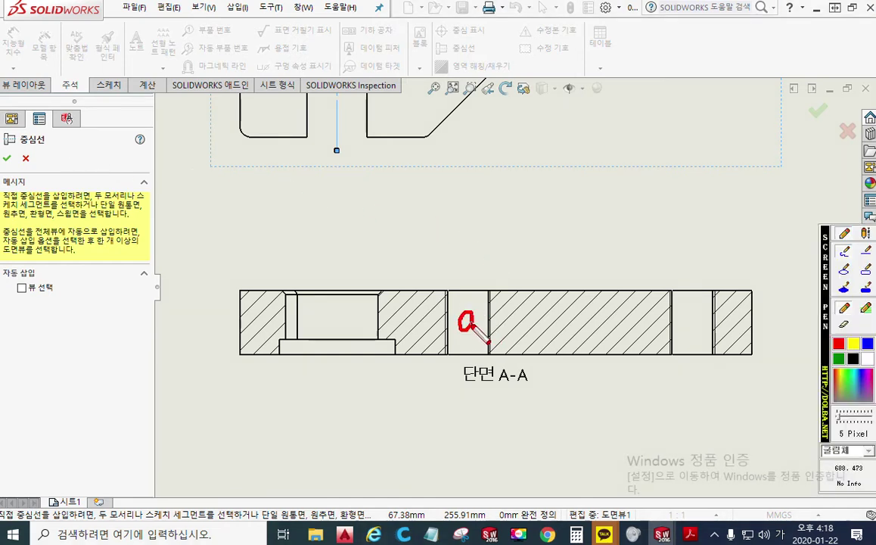
{"action": "mouse_move", "coordinate": [688, 325]}
{"action": "left_mouse_down"}
{"action": "mouse_move", "coordinate": [692, 311]}
{"action": "mouse_move", "coordinate": [690, 321]}
{"action": "left_mouse_up"}
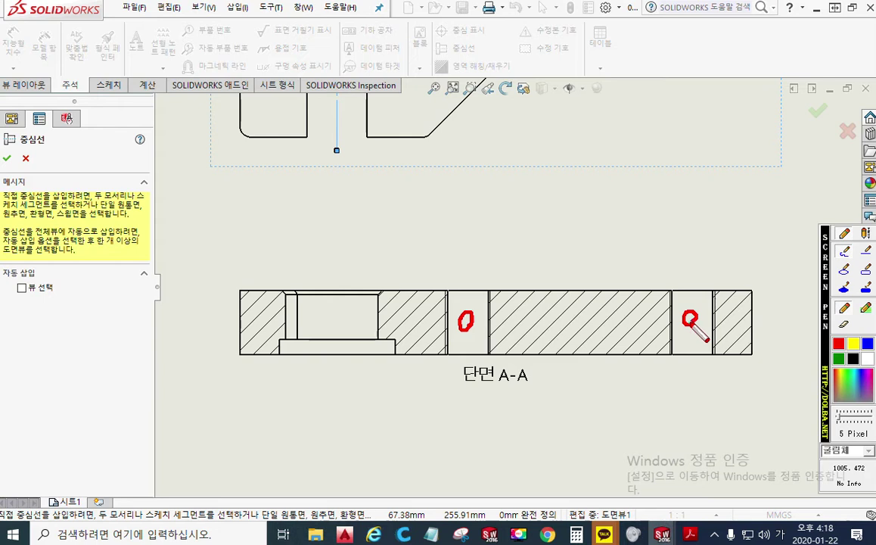
{"action": "left_click_drag", "start_coordinate": [689, 262], "coordinate": [688, 292]}
{"action": "left_click_drag", "start_coordinate": [689, 336], "coordinate": [691, 380]}
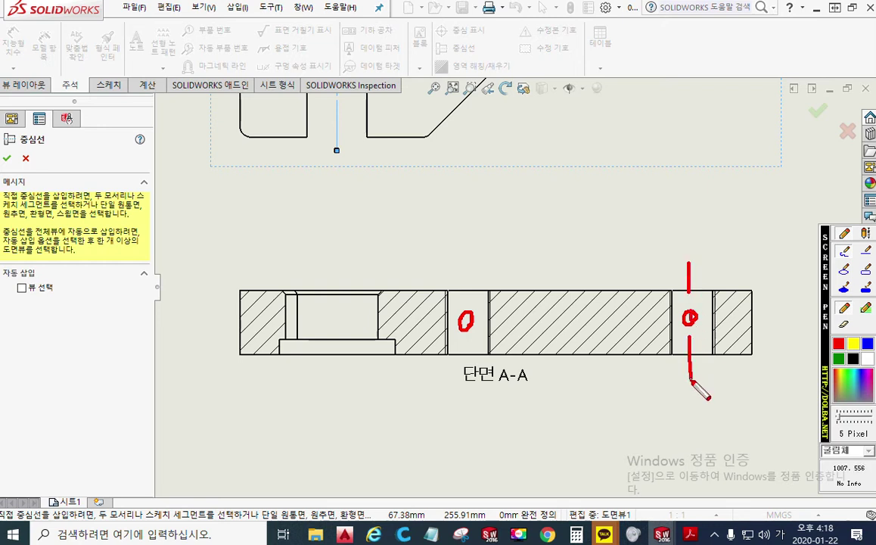
{"action": "left_click_drag", "start_coordinate": [472, 268], "coordinate": [476, 397]}
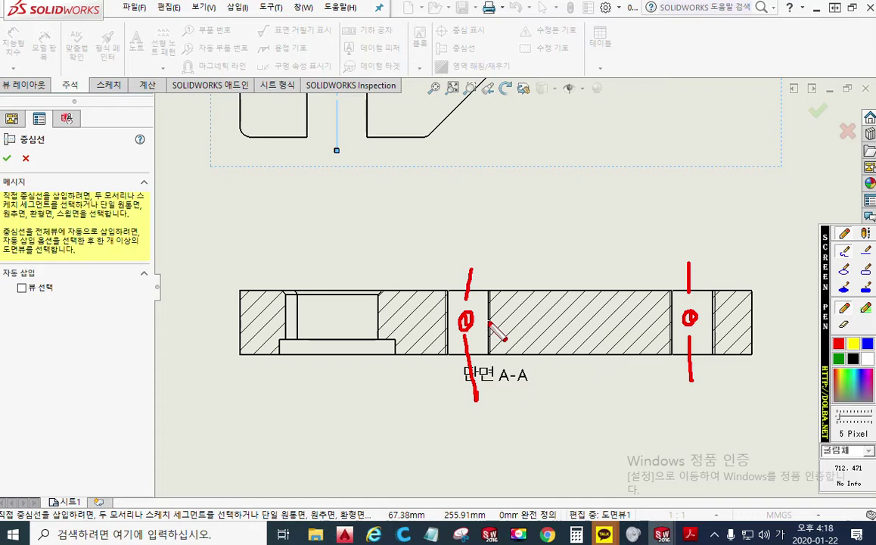
{"action": "key", "text": "Escape"}
Add centrelines through the two small holes in section view A-A.
{"action": "left_click", "coordinate": [466, 326]}
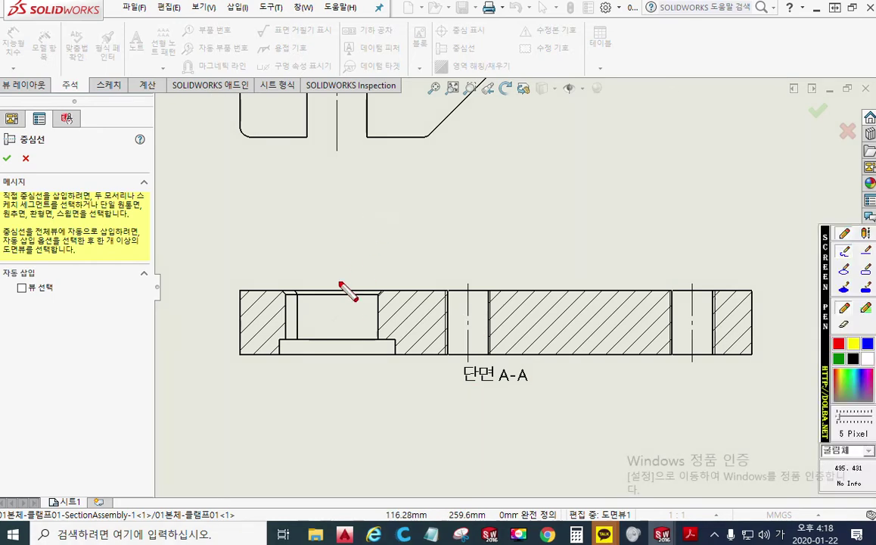
{"action": "left_click_drag", "start_coordinate": [331, 282], "coordinate": [338, 401]}
{"action": "left_click", "coordinate": [337, 332]}
{"action": "left_click", "coordinate": [337, 349]}
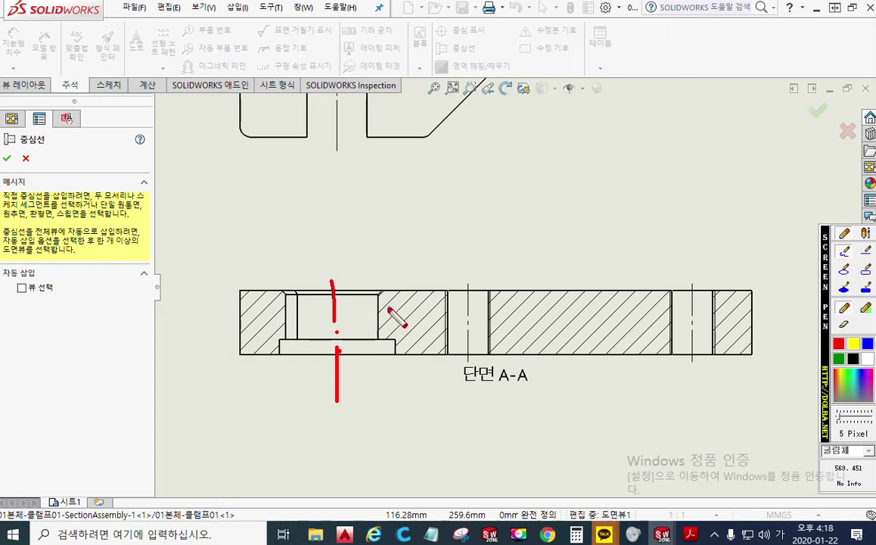
{"action": "left_click_drag", "start_coordinate": [336, 313], "coordinate": [378, 312]}
{"action": "mouse_move", "coordinate": [363, 305]}
{"action": "left_mouse_down"}
{"action": "mouse_move", "coordinate": [365, 320]}
{"action": "mouse_move", "coordinate": [305, 313]}
{"action": "mouse_move", "coordinate": [287, 324]}
{"action": "mouse_move", "coordinate": [302, 338]}
{"action": "left_mouse_up"}
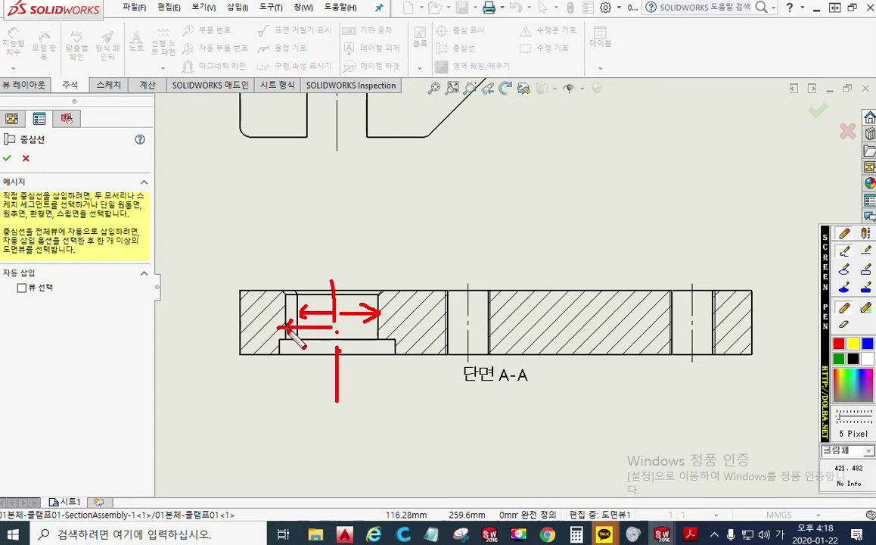
{"action": "mouse_move", "coordinate": [285, 204]}
{"action": "left_mouse_down"}
{"action": "mouse_move", "coordinate": [285, 216]}
{"action": "mouse_move", "coordinate": [340, 249]}
{"action": "mouse_move", "coordinate": [345, 192]}
{"action": "mouse_move", "coordinate": [336, 213]}
{"action": "mouse_move", "coordinate": [284, 203]}
{"action": "mouse_move", "coordinate": [283, 291]}
{"action": "left_mouse_up"}
{"action": "left_click_drag", "start_coordinate": [304, 231], "coordinate": [303, 301]}
{"action": "mouse_move", "coordinate": [366, 211]}
{"action": "left_mouse_down"}
{"action": "mouse_move", "coordinate": [382, 227]}
{"action": "mouse_move", "coordinate": [367, 227]}
{"action": "mouse_move", "coordinate": [379, 297]}
{"action": "left_mouse_up"}
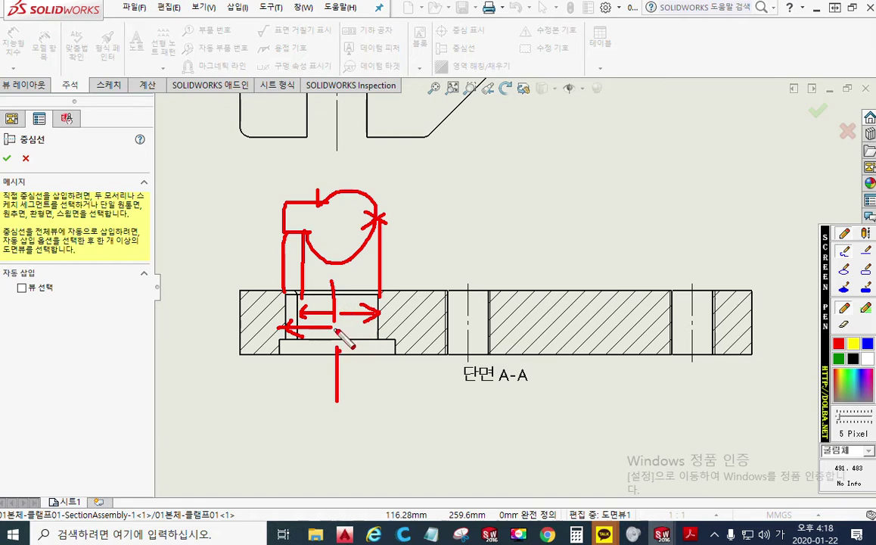
{"action": "key", "text": "Escape"}
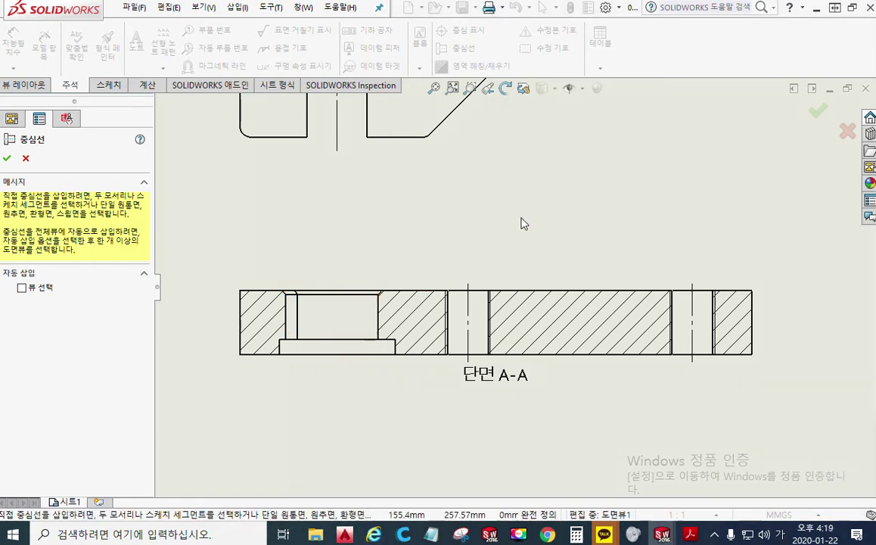
Finish adding centrelines and leave the centreline command.
{"action": "scroll", "coordinate": [562, 258], "scroll_direction": "up", "scroll_amount": 3}
{"action": "scroll", "coordinate": [597, 257], "scroll_direction": "up", "scroll_amount": 5}
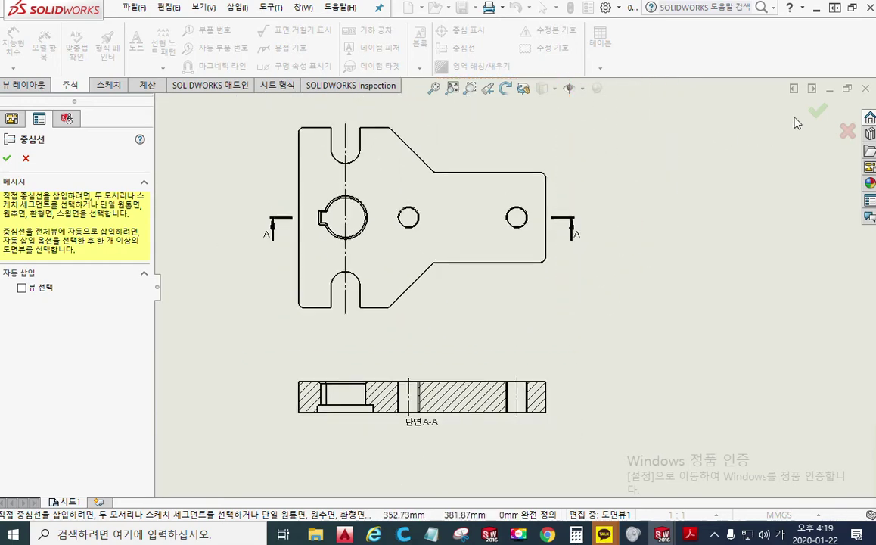
{"action": "left_click", "coordinate": [817, 111]}
{"action": "left_click", "coordinate": [683, 291]}
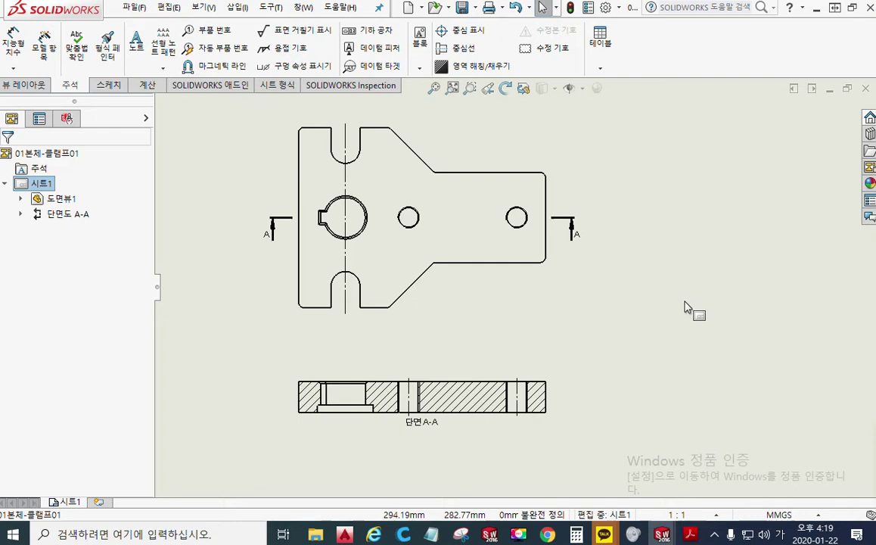
Try importing the dimensions of the entire model into the body's front view, and undo the import.
{"action": "left_click", "coordinate": [401, 283]}
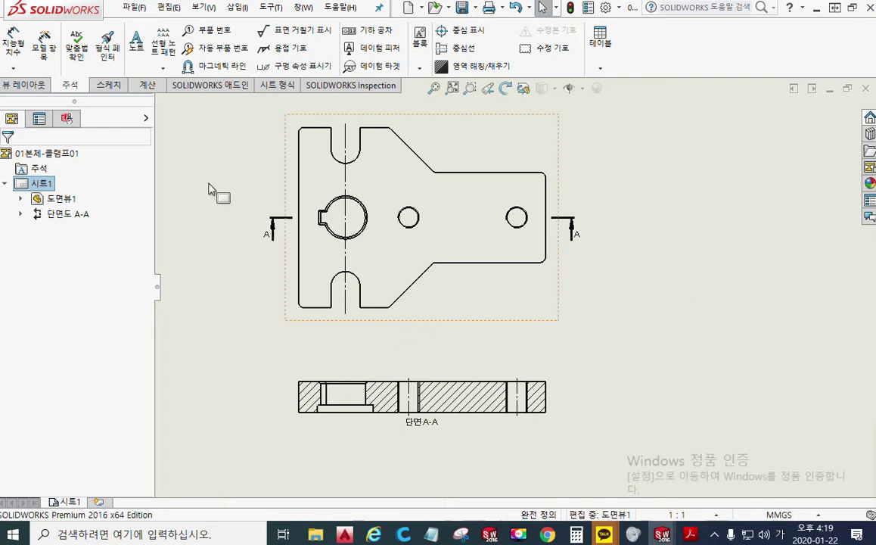
{"action": "left_click", "coordinate": [45, 50]}
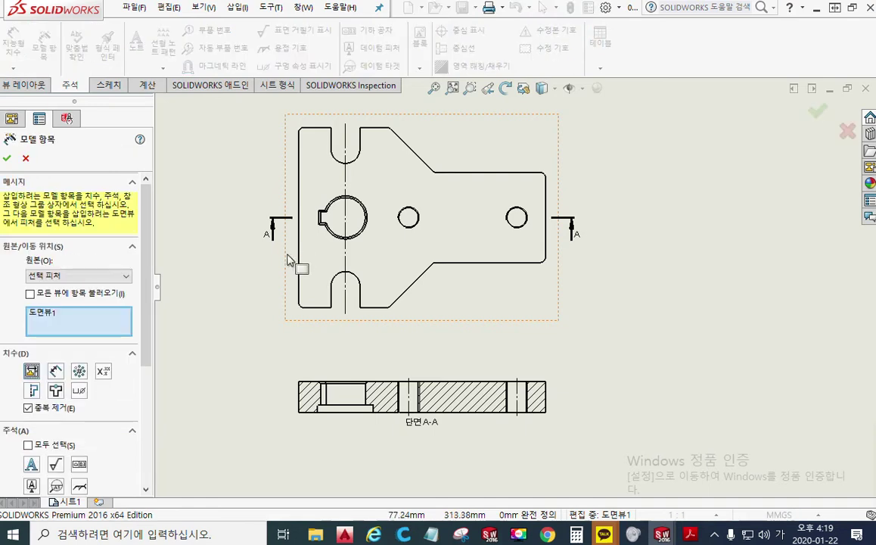
{"action": "left_click", "coordinate": [7, 157]}
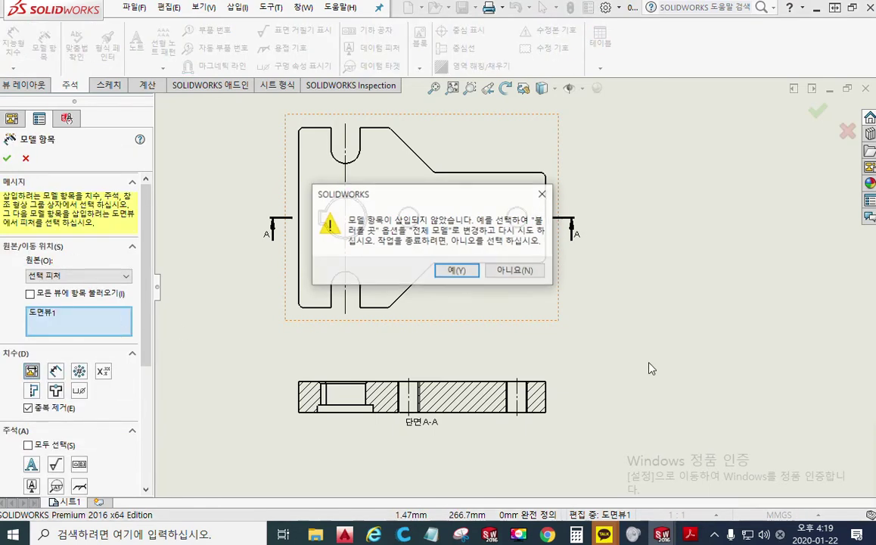
{"action": "left_click", "coordinate": [455, 270]}
{"action": "scroll", "coordinate": [632, 365], "scroll_direction": "up", "scroll_amount": 2}
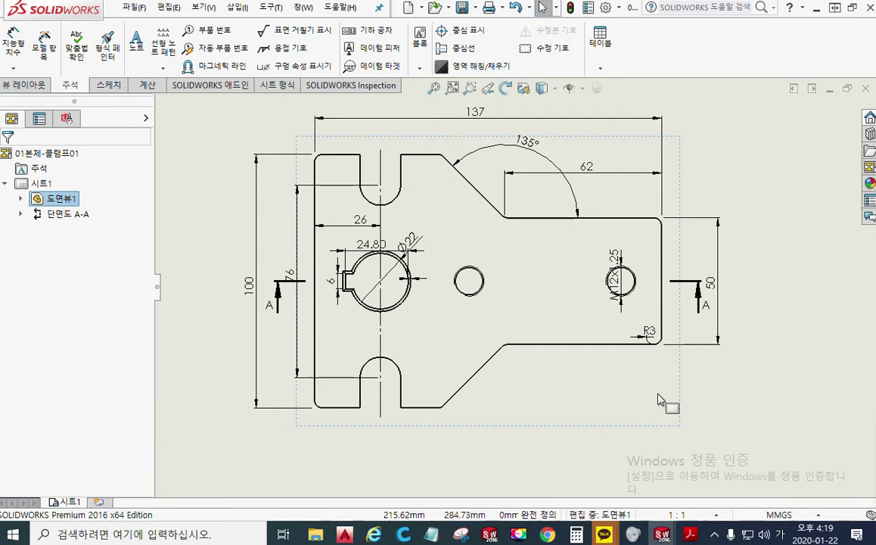
{"action": "key", "text": "ctrl+z"}
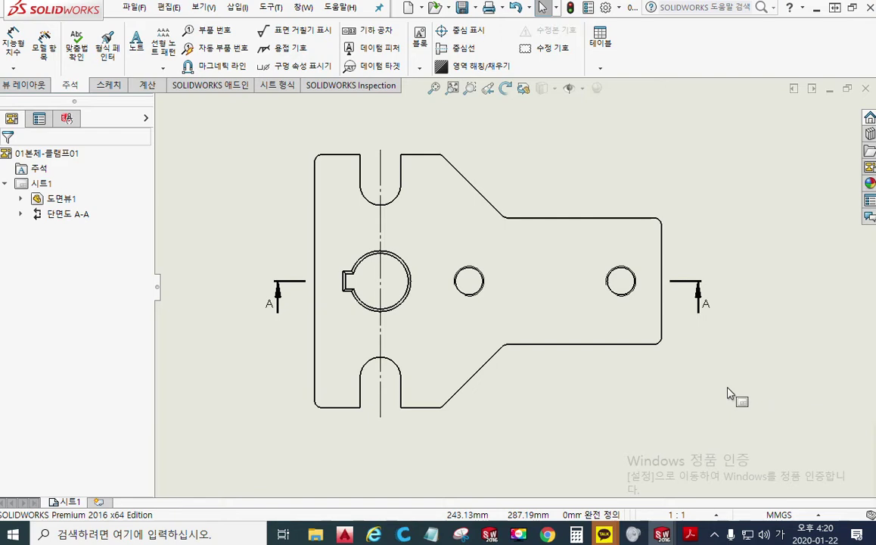
Switch to Chrome, examine the 조오판 plate in both views of the reference drawing, and return to the SOLIDWORKS drawing sheet.
{"action": "scroll", "coordinate": [727, 392], "scroll_direction": "up", "scroll_amount": 5}
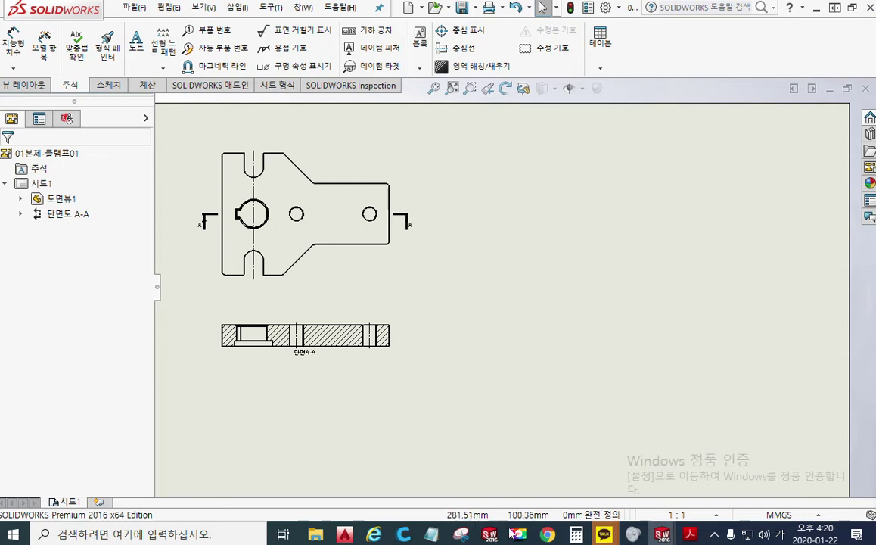
{"action": "left_click", "coordinate": [547, 534]}
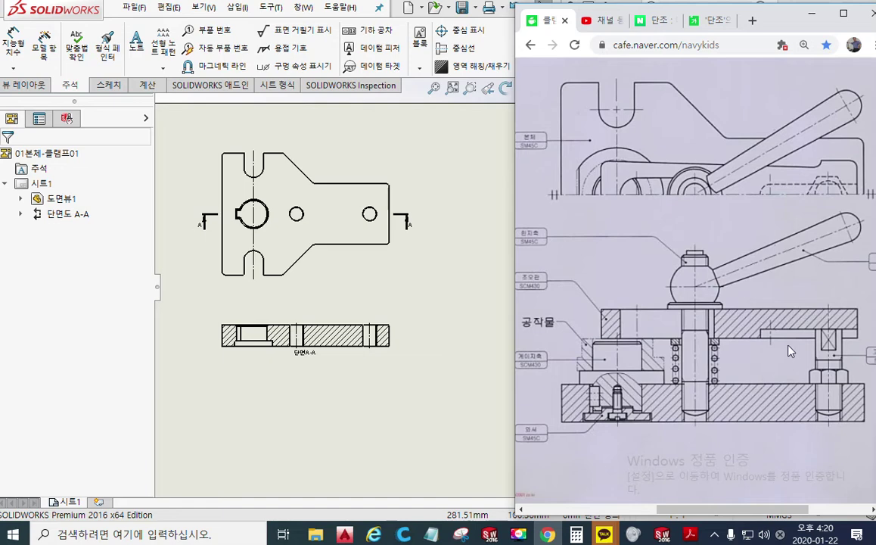
{"action": "key", "text": "ctrl+F2"}
{"action": "mouse_move", "coordinate": [808, 331]}
{"action": "left_mouse_down"}
{"action": "mouse_move", "coordinate": [594, 347]}
{"action": "mouse_move", "coordinate": [776, 333]}
{"action": "left_mouse_up"}
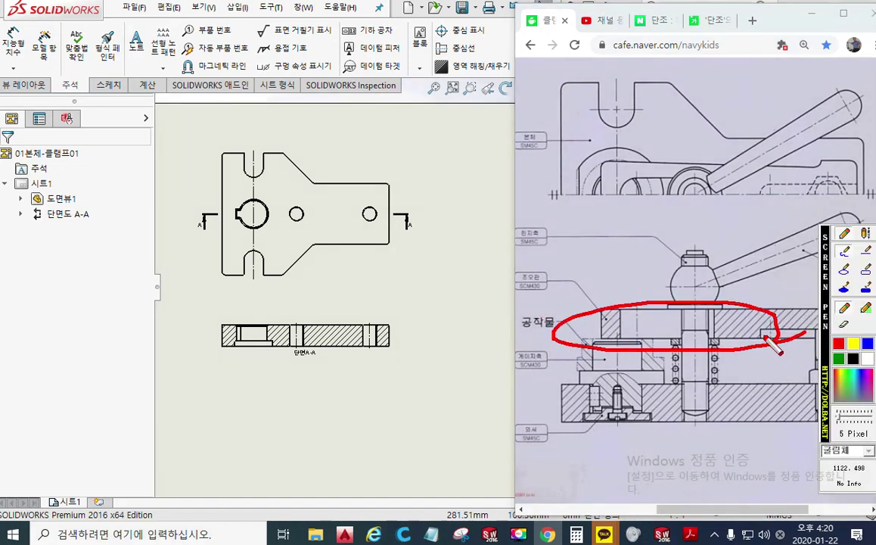
{"action": "mouse_move", "coordinate": [655, 201]}
{"action": "left_mouse_down"}
{"action": "mouse_move", "coordinate": [612, 182]}
{"action": "mouse_move", "coordinate": [870, 162]}
{"action": "mouse_move", "coordinate": [726, 200]}
{"action": "mouse_move", "coordinate": [658, 201]}
{"action": "left_mouse_up"}
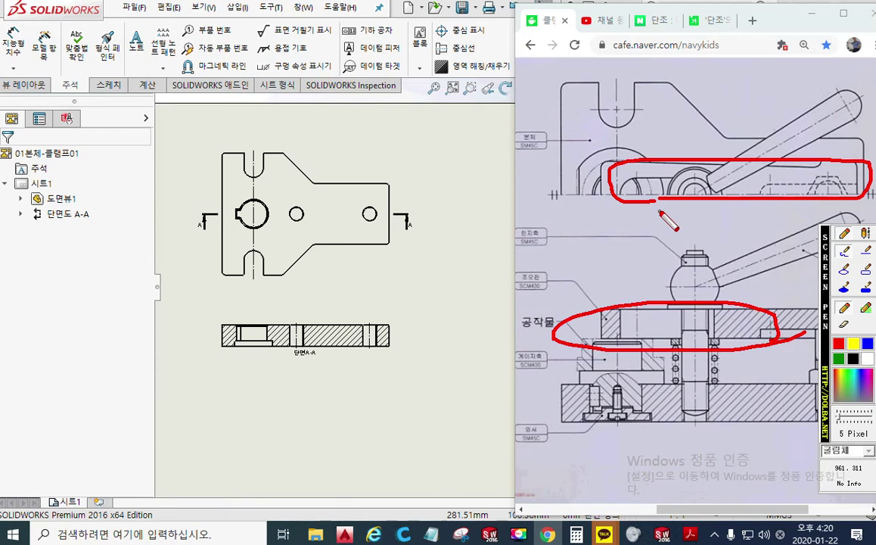
{"action": "key", "text": "Escape"}
{"action": "left_click", "coordinate": [461, 295]}
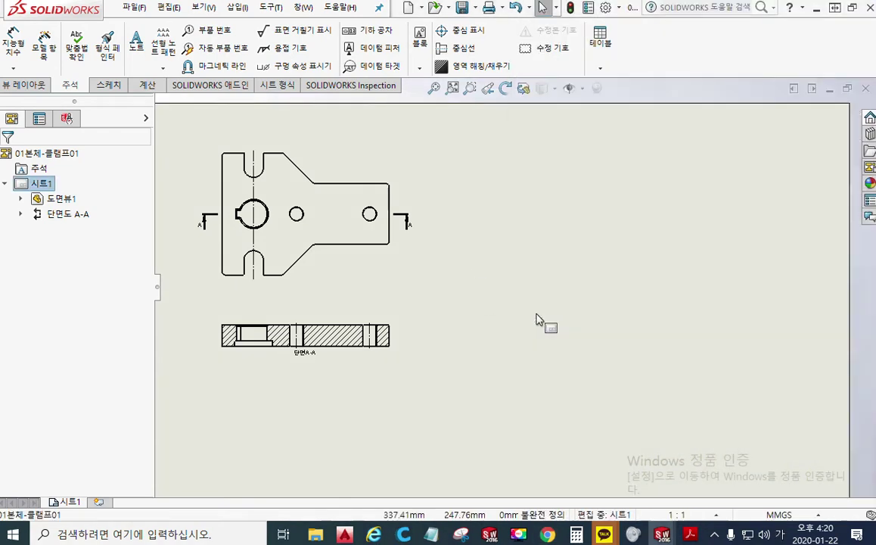
Start a new model view on the sheet and load the part 02조오판-클램프01 into it.
{"action": "left_click", "coordinate": [27, 85]}
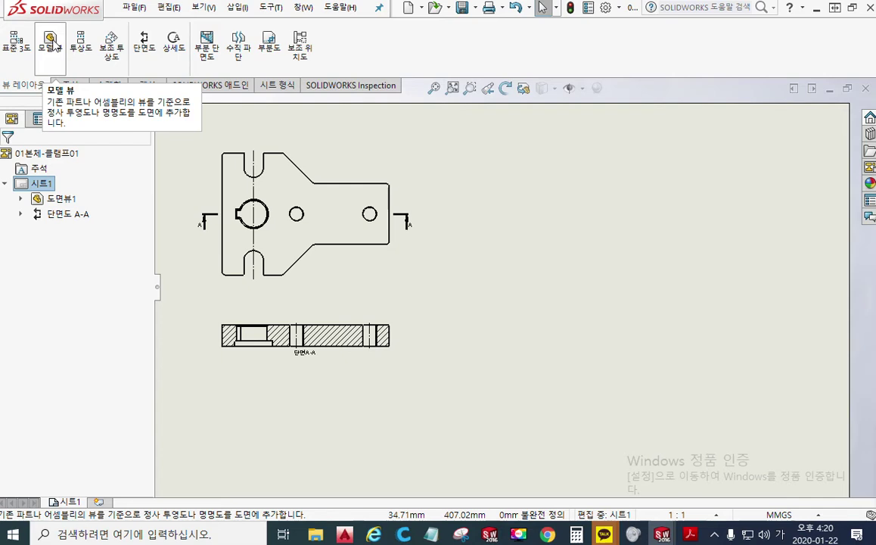
{"action": "right_click", "coordinate": [553, 216]}
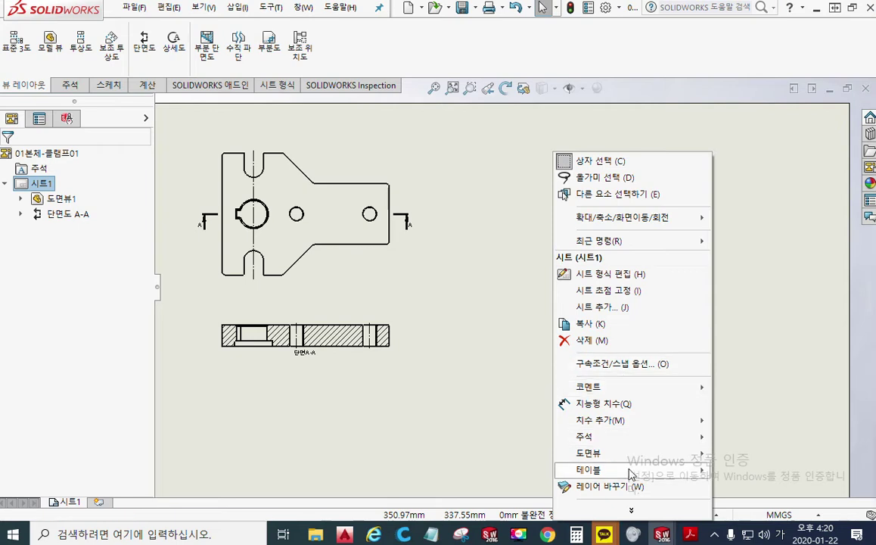
{"action": "mouse_move", "coordinate": [634, 457]}
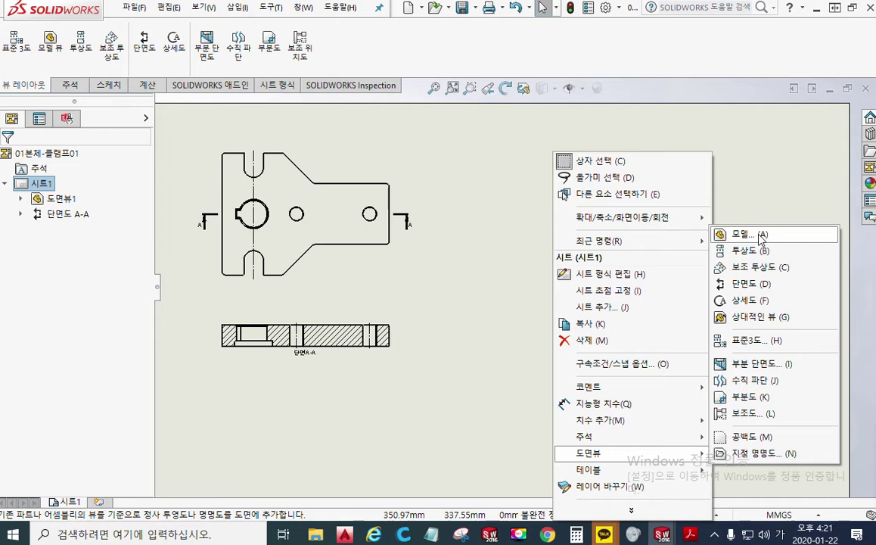
{"action": "left_click", "coordinate": [761, 235]}
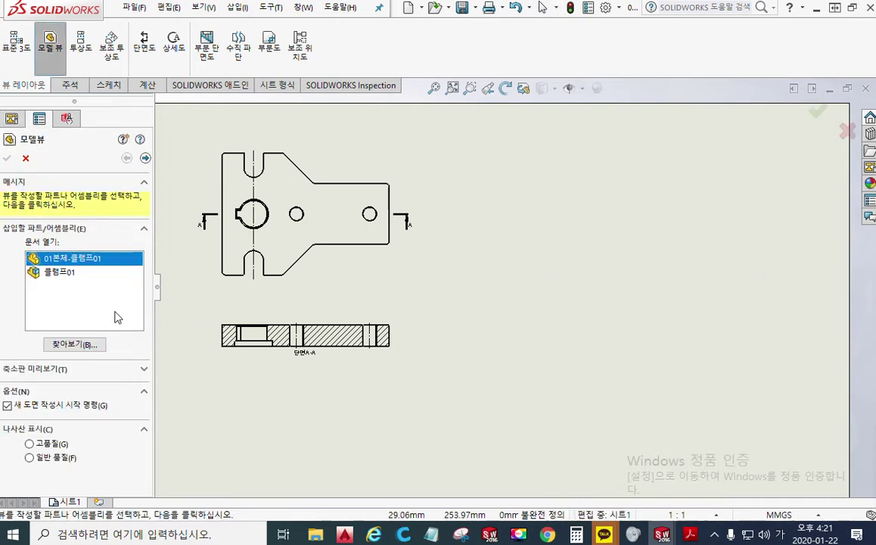
{"action": "left_click", "coordinate": [72, 347]}
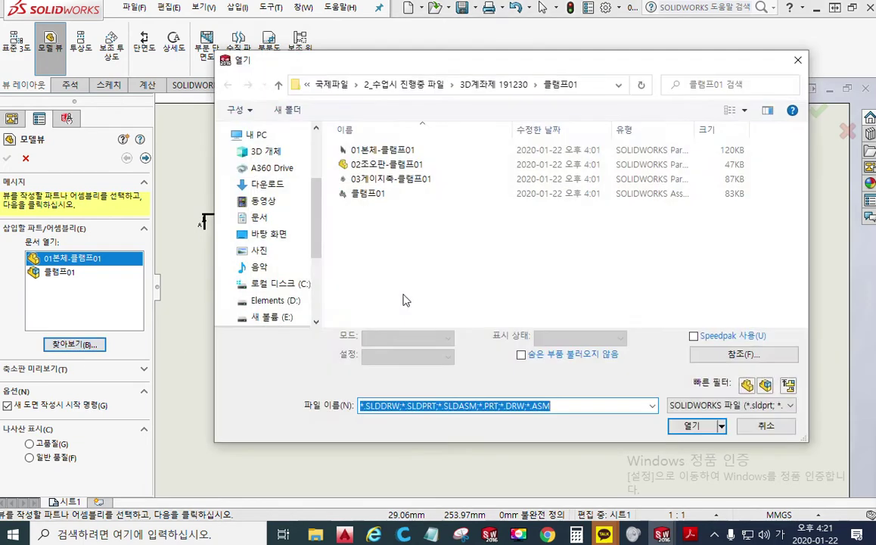
{"action": "left_click", "coordinate": [386, 168]}
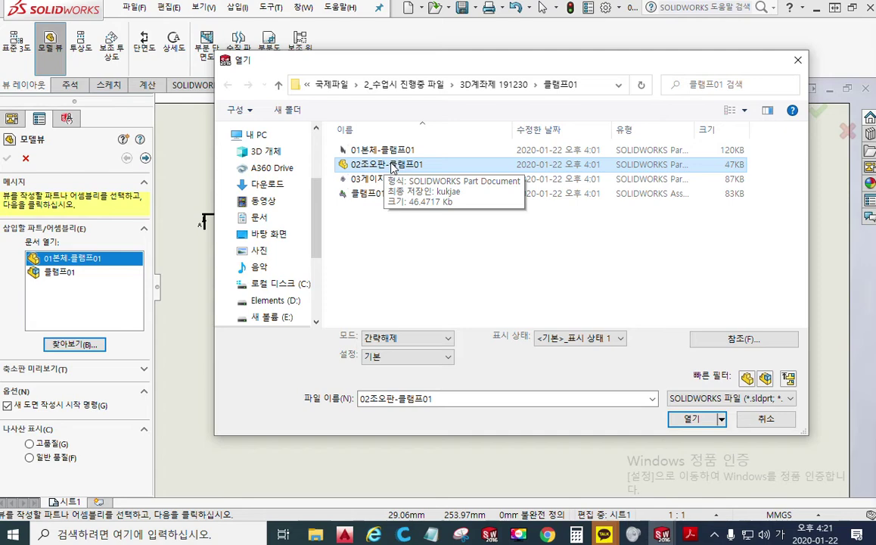
{"action": "left_click", "coordinate": [692, 419]}
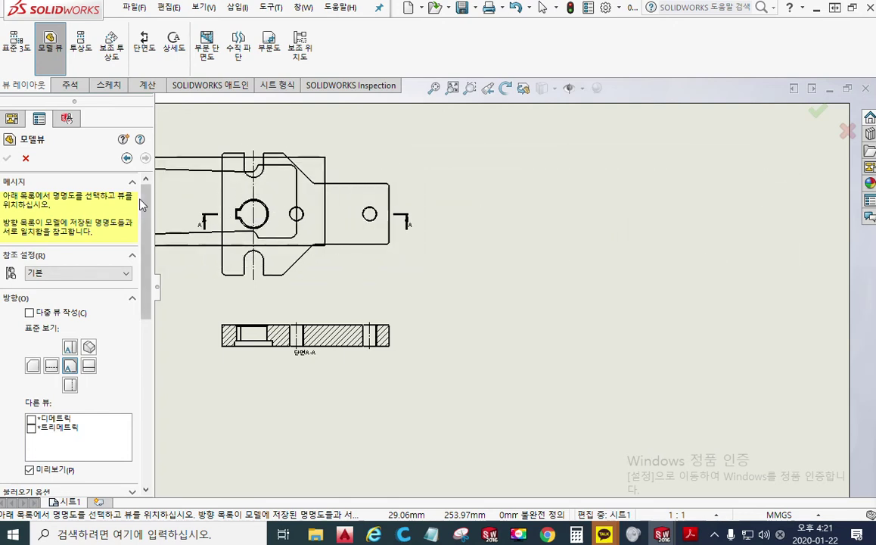
Set the new model view to hidden lines removed, the sheet scale and high-quality cosmetic threads.
{"action": "left_click_drag", "start_coordinate": [149, 206], "coordinate": [168, 357]}
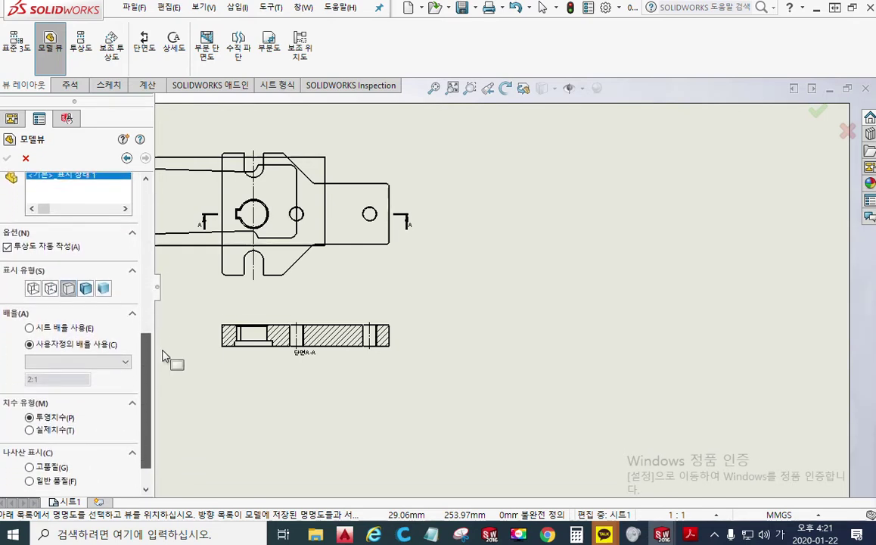
{"action": "left_click", "coordinate": [69, 289]}
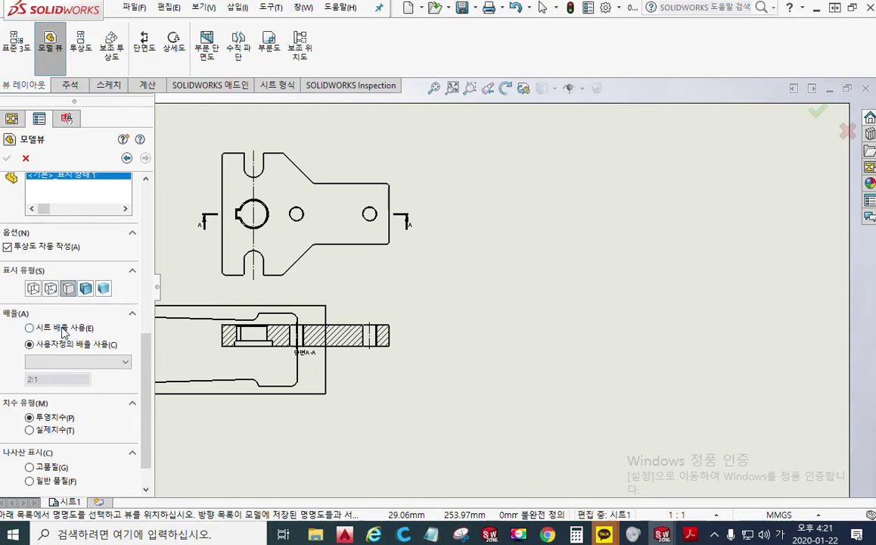
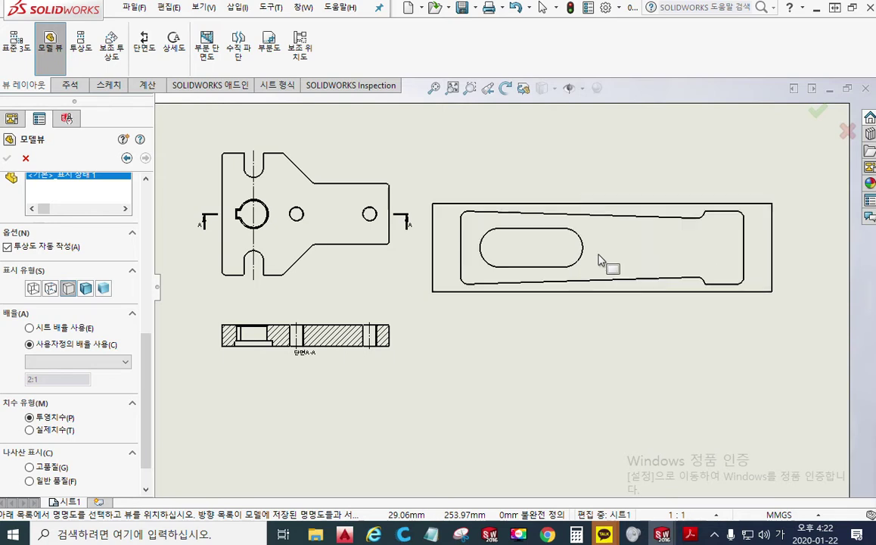
{"action": "left_click", "coordinate": [44, 335]}
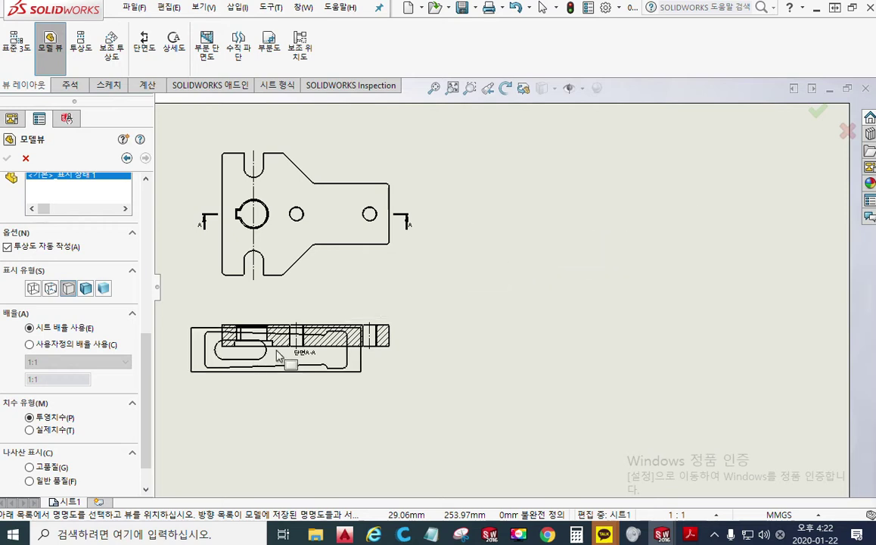
{"action": "scroll", "coordinate": [149, 376], "scroll_direction": "down", "scroll_amount": 1}
{"action": "scroll", "coordinate": [149, 376], "scroll_direction": "down", "scroll_amount": 2}
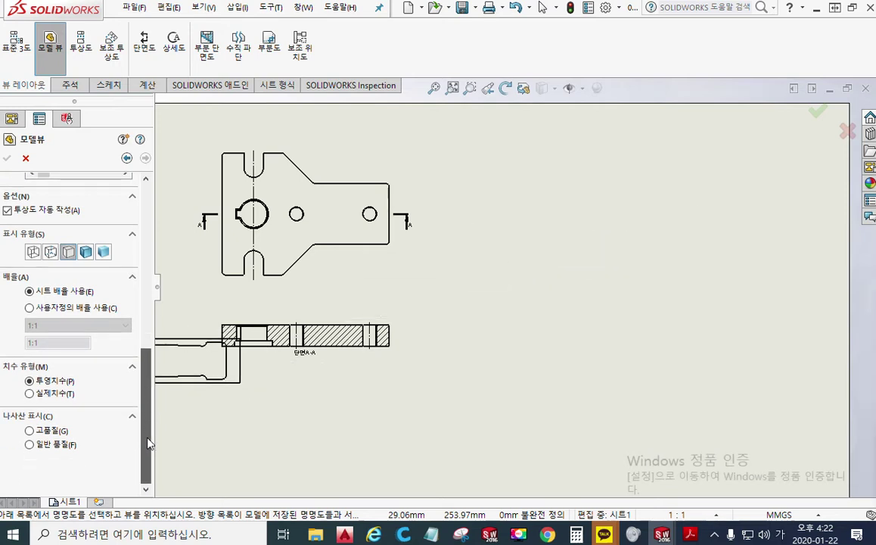
{"action": "left_click", "coordinate": [29, 431]}
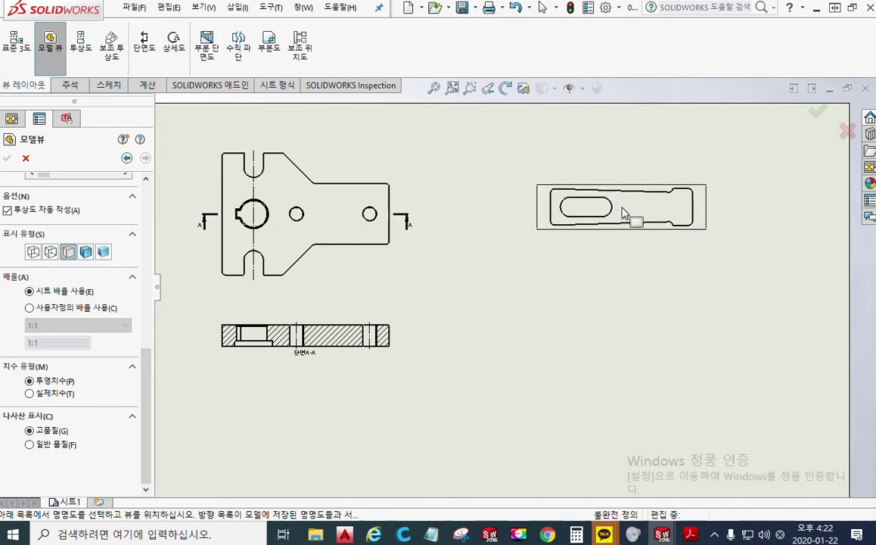
Place the slotted arm's model view to the right of the plate view and finish without adding projected views.
{"action": "left_click", "coordinate": [624, 215]}
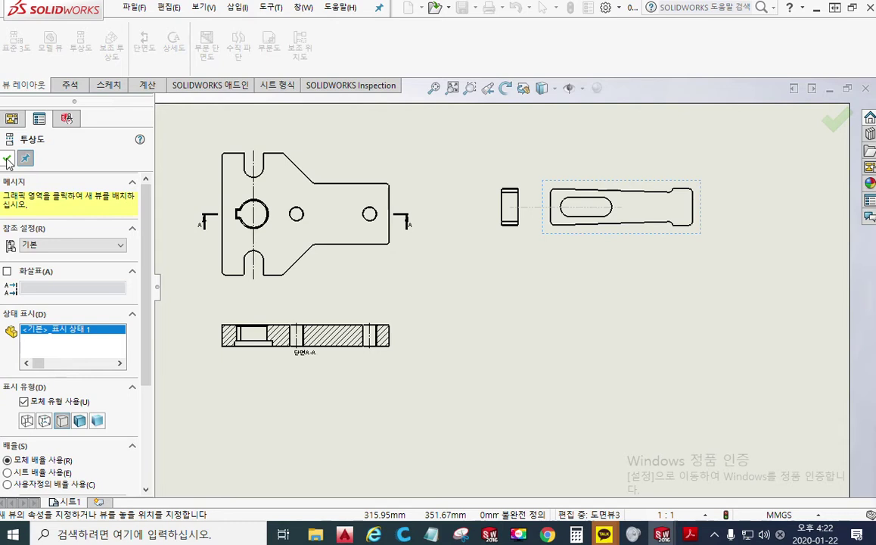
{"action": "left_click", "coordinate": [6, 159]}
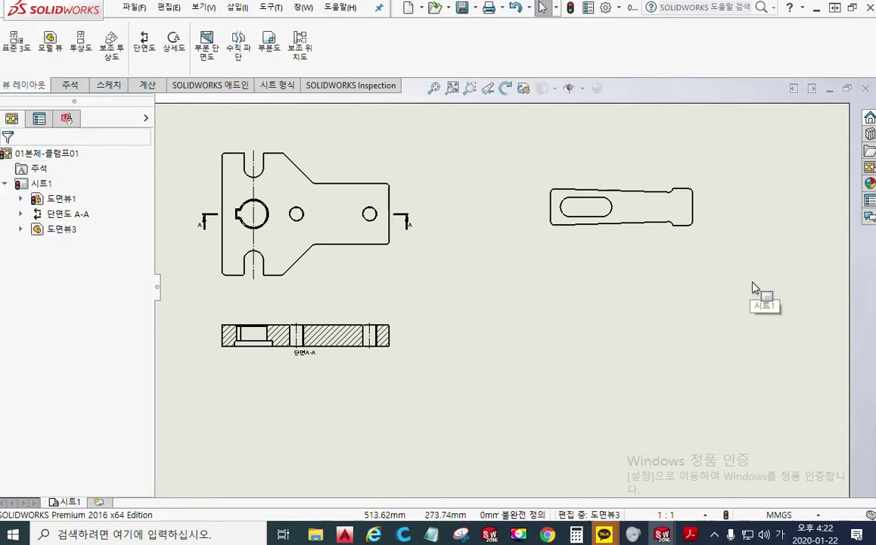
{"action": "left_click", "coordinate": [729, 278]}
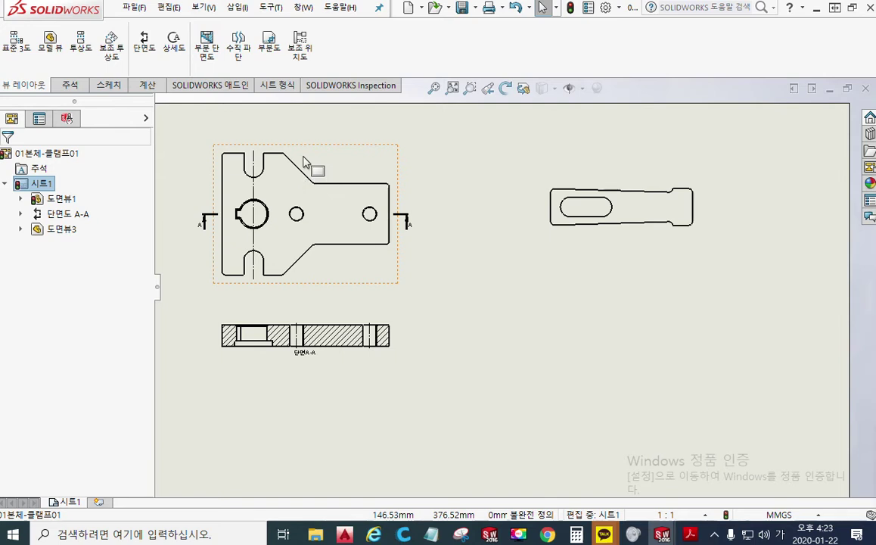
{"action": "key", "text": "F12"}
{"action": "mouse_move", "coordinate": [346, 124]}
{"action": "left_mouse_down"}
{"action": "mouse_move", "coordinate": [344, 146]}
{"action": "mouse_move", "coordinate": [382, 138]}
{"action": "mouse_move", "coordinate": [394, 121]}
{"action": "mouse_move", "coordinate": [399, 136]}
{"action": "mouse_move", "coordinate": [420, 126]}
{"action": "mouse_move", "coordinate": [463, 143]}
{"action": "left_mouse_up"}
{"action": "mouse_move", "coordinate": [352, 168]}
{"action": "left_mouse_down"}
{"action": "mouse_move", "coordinate": [360, 183]}
{"action": "mouse_move", "coordinate": [415, 181]}
{"action": "left_mouse_up"}
{"action": "mouse_move", "coordinate": [415, 169]}
{"action": "left_mouse_down"}
{"action": "mouse_move", "coordinate": [460, 180]}
{"action": "mouse_move", "coordinate": [492, 162]}
{"action": "left_mouse_up"}
{"action": "left_click_drag", "start_coordinate": [486, 162], "coordinate": [487, 171]}
{"action": "left_click_drag", "start_coordinate": [474, 173], "coordinate": [502, 173]}
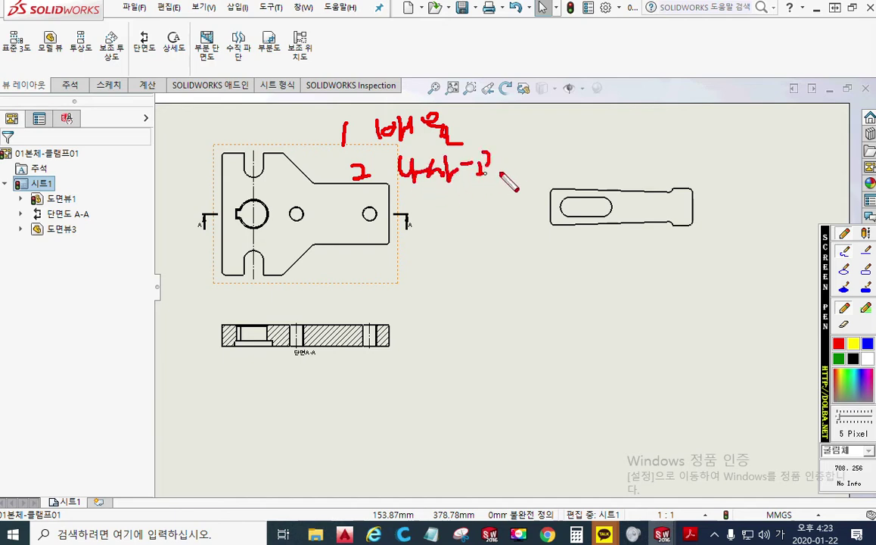
{"action": "mouse_move", "coordinate": [377, 214]}
{"action": "left_mouse_down"}
{"action": "mouse_move", "coordinate": [395, 220]}
{"action": "mouse_move", "coordinate": [402, 241]}
{"action": "mouse_move", "coordinate": [432, 221]}
{"action": "mouse_move", "coordinate": [459, 230]}
{"action": "mouse_move", "coordinate": [447, 242]}
{"action": "left_mouse_up"}
{"action": "left_click_drag", "start_coordinate": [462, 227], "coordinate": [461, 243]}
{"action": "left_click_drag", "start_coordinate": [448, 242], "coordinate": [458, 242]}
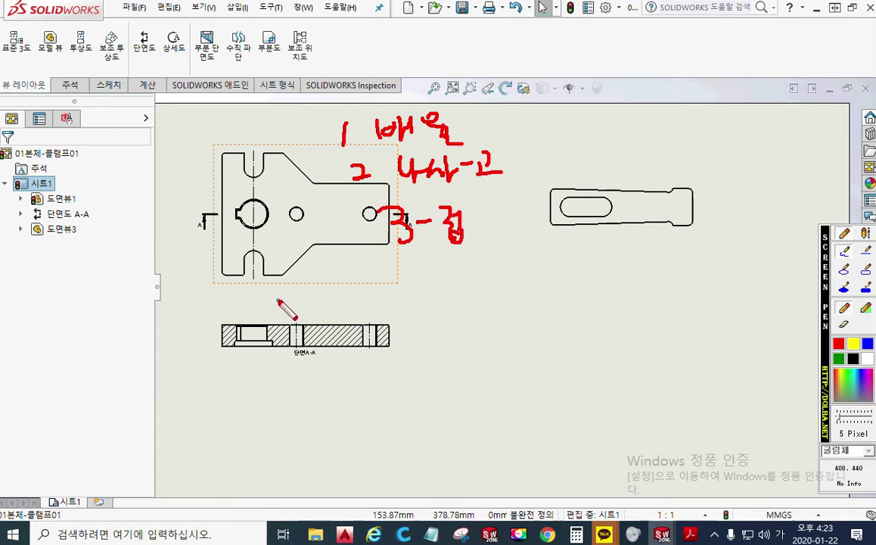
{"action": "mouse_move", "coordinate": [372, 368]}
{"action": "left_mouse_down"}
{"action": "mouse_move", "coordinate": [407, 327]}
{"action": "mouse_move", "coordinate": [383, 357]}
{"action": "left_mouse_up"}
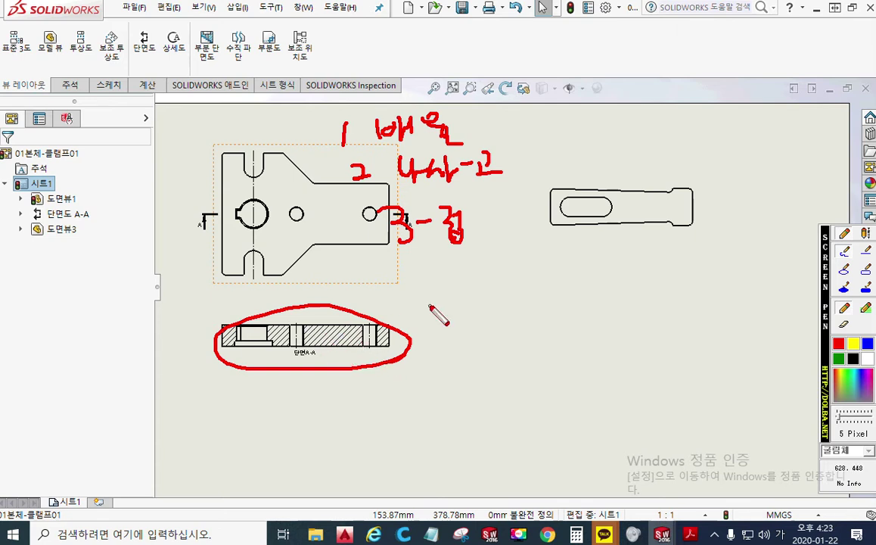
{"action": "mouse_move", "coordinate": [711, 236]}
{"action": "left_mouse_down"}
{"action": "mouse_move", "coordinate": [613, 174]}
{"action": "mouse_move", "coordinate": [681, 256]}
{"action": "left_mouse_up"}
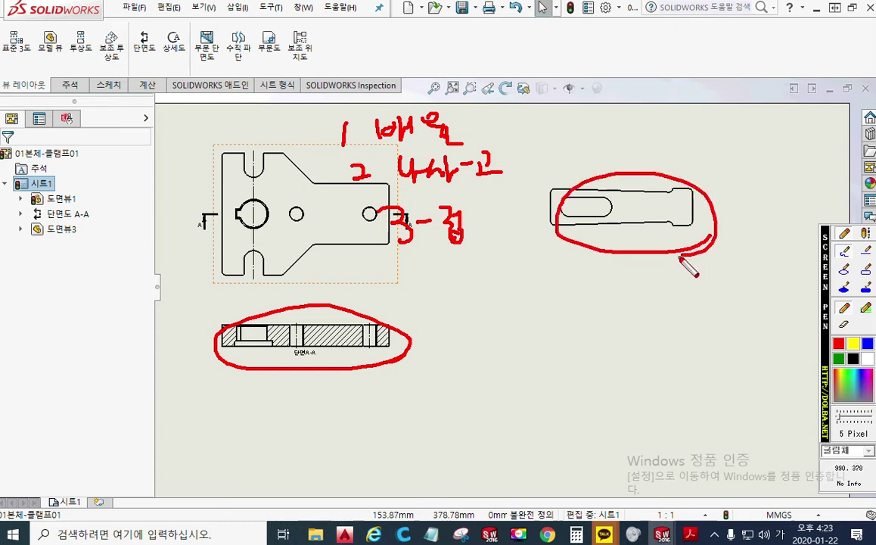
{"action": "mouse_move", "coordinate": [472, 120]}
{"action": "left_mouse_down"}
{"action": "mouse_move", "coordinate": [516, 155]}
{"action": "mouse_move", "coordinate": [484, 241]}
{"action": "left_mouse_up"}
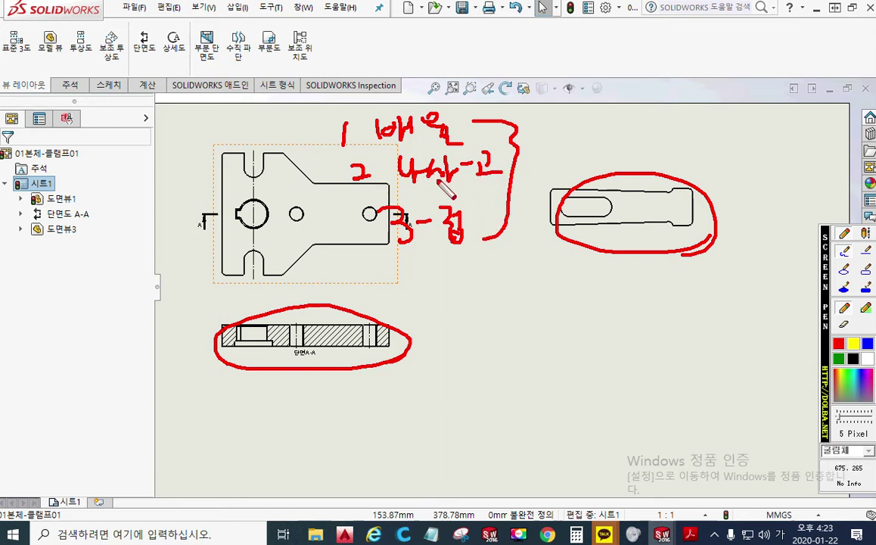
{"action": "left_click_drag", "start_coordinate": [435, 187], "coordinate": [455, 186]}
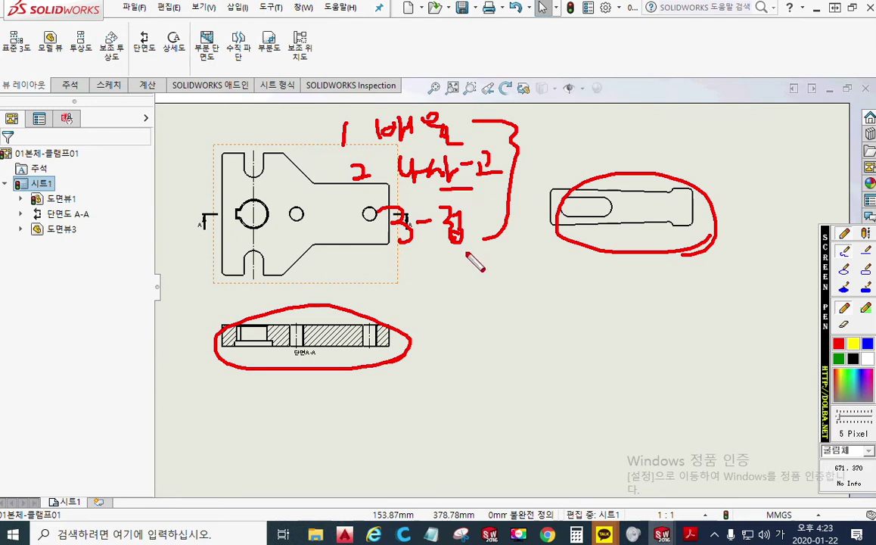
{"action": "mouse_move", "coordinate": [479, 218]}
{"action": "left_mouse_down"}
{"action": "mouse_move", "coordinate": [471, 237]}
{"action": "mouse_move", "coordinate": [496, 237]}
{"action": "mouse_move", "coordinate": [484, 241]}
{"action": "left_mouse_up"}
{"action": "left_click_drag", "start_coordinate": [472, 227], "coordinate": [482, 225]}
{"action": "left_click_drag", "start_coordinate": [475, 234], "coordinate": [499, 239]}
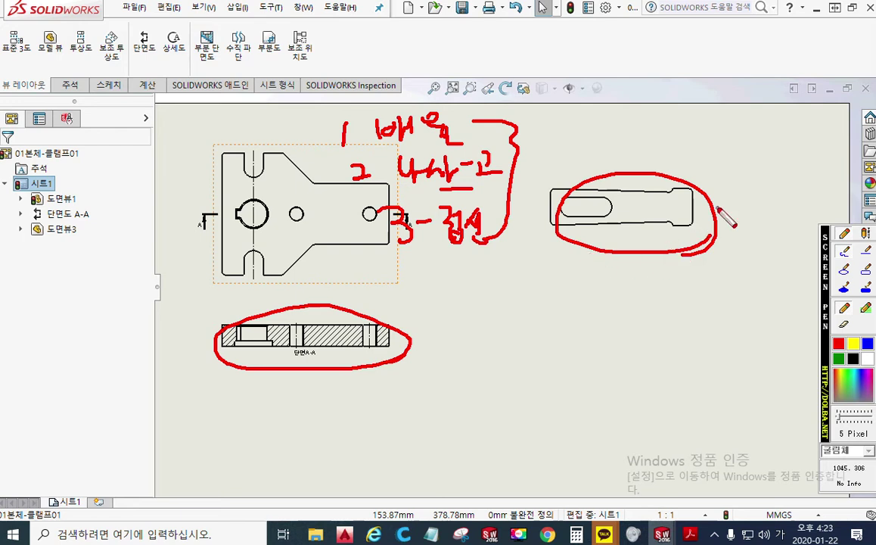
{"action": "key", "text": "Escape"}
Hide the tangent edges in the slotted arm view and check its scale, thread quality and tangent edge settings.
{"action": "middle_click_drag", "start_coordinate": [741, 191], "coordinate": [614, 184]}
{"action": "scroll", "coordinate": [562, 202], "scroll_direction": "down", "scroll_amount": 5}
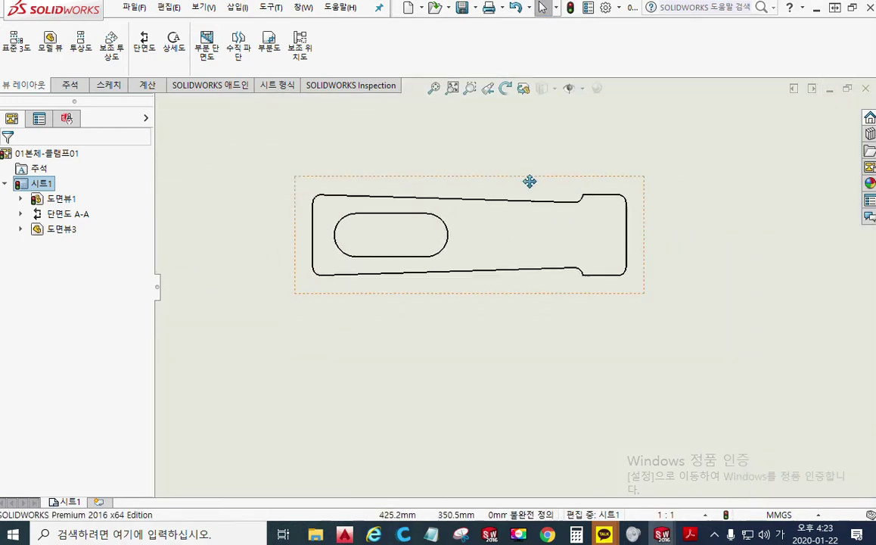
{"action": "left_click", "coordinate": [548, 166]}
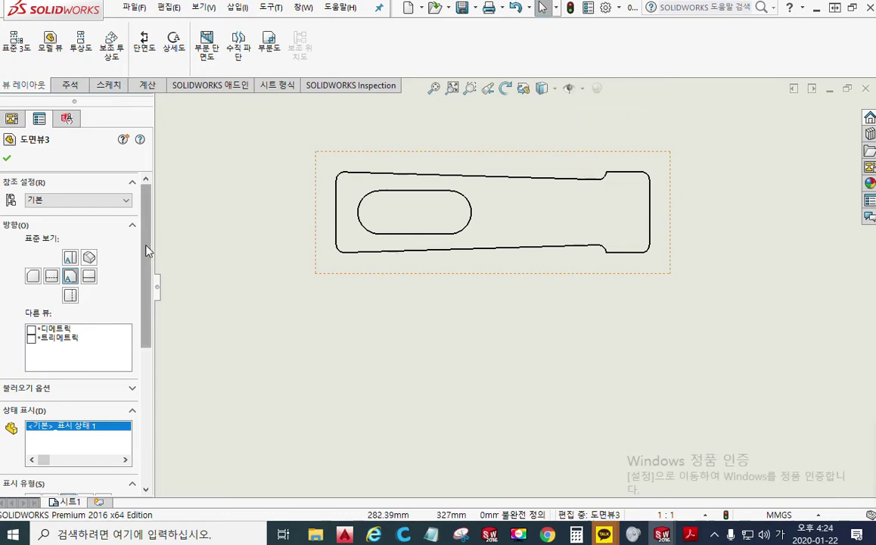
{"action": "scroll", "coordinate": [148, 251], "scroll_direction": "down", "scroll_amount": 5}
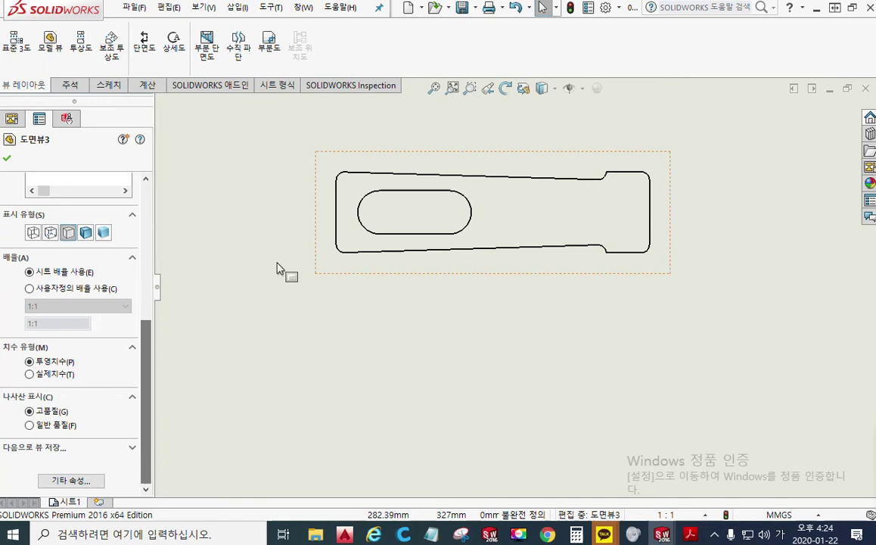
{"action": "right_click", "coordinate": [534, 168]}
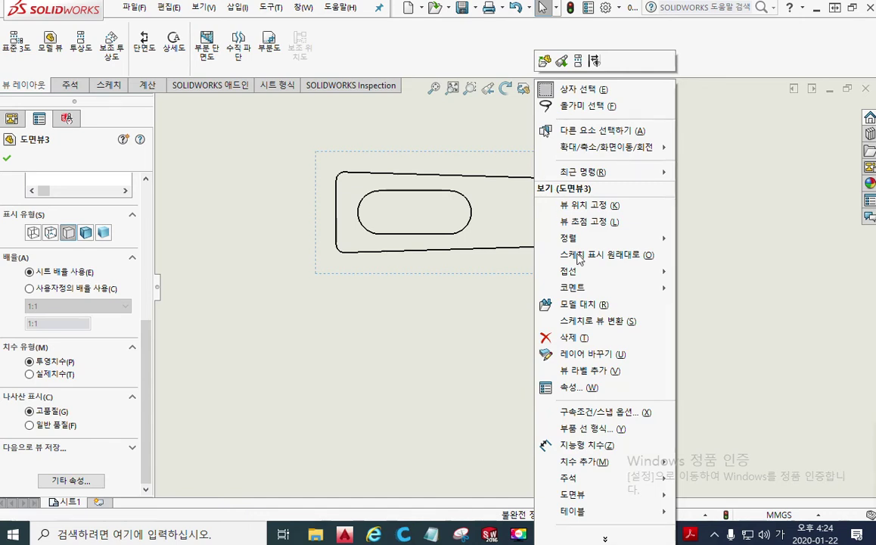
{"action": "mouse_move", "coordinate": [586, 275]}
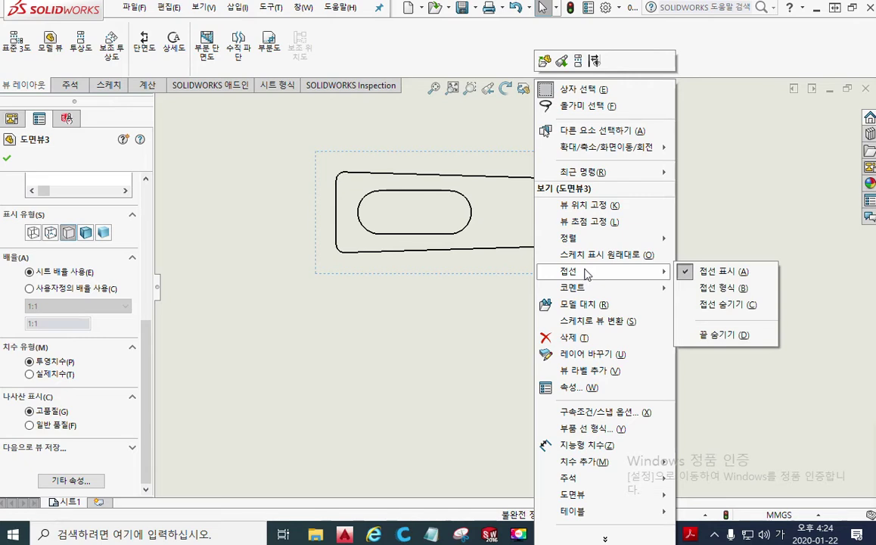
{"action": "left_click", "coordinate": [725, 307]}
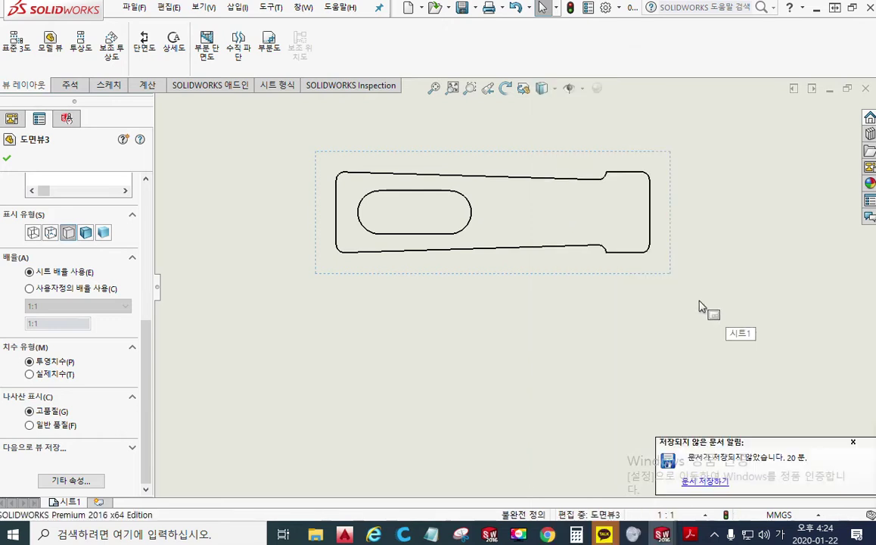
{"action": "mouse_move", "coordinate": [143, 339]}
{"action": "left_mouse_down"}
{"action": "mouse_move", "coordinate": [144, 304]}
{"action": "mouse_move", "coordinate": [144, 341]}
{"action": "left_mouse_up"}
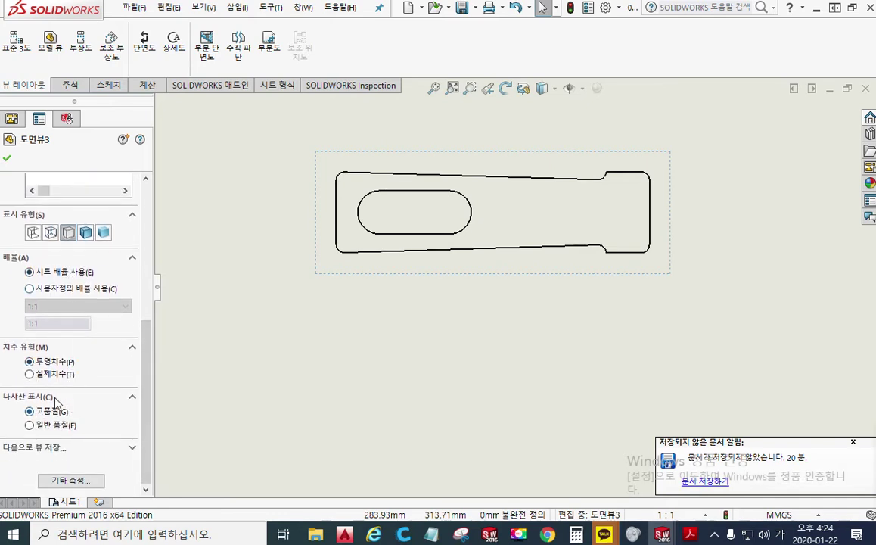
{"action": "right_click", "coordinate": [533, 167]}
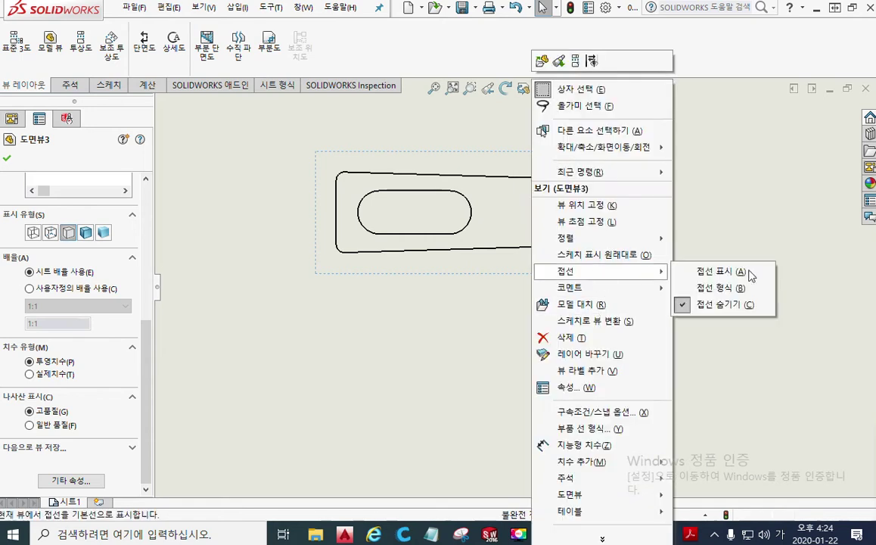
{"action": "left_click", "coordinate": [757, 381]}
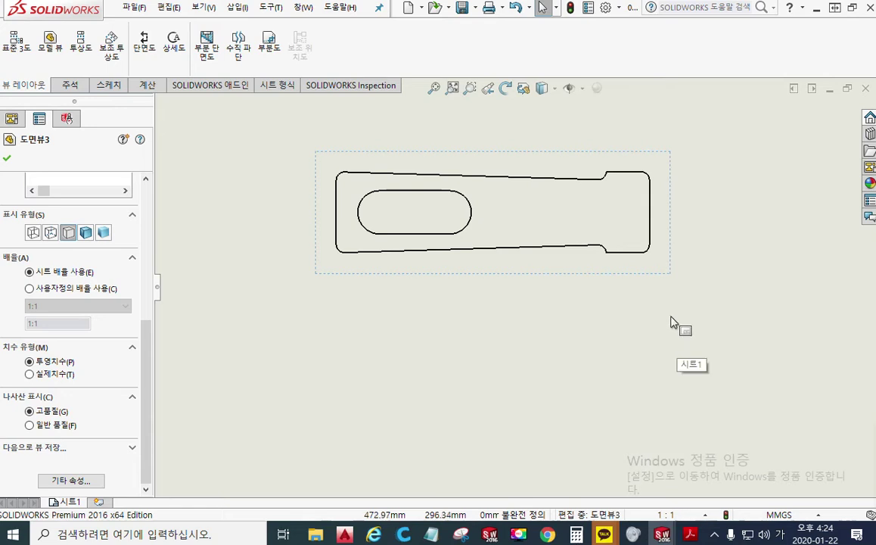
Create a horizontal section view through the slot's arc centre and place it below the slotted arm view.
{"action": "scroll", "coordinate": [592, 300], "scroll_direction": "up", "scroll_amount": 3}
{"action": "mouse_move", "coordinate": [620, 321]}
{"action": "middle_mouse_down"}
{"action": "mouse_move", "coordinate": [620, 282]}
{"action": "mouse_move", "coordinate": [610, 287]}
{"action": "middle_mouse_up"}
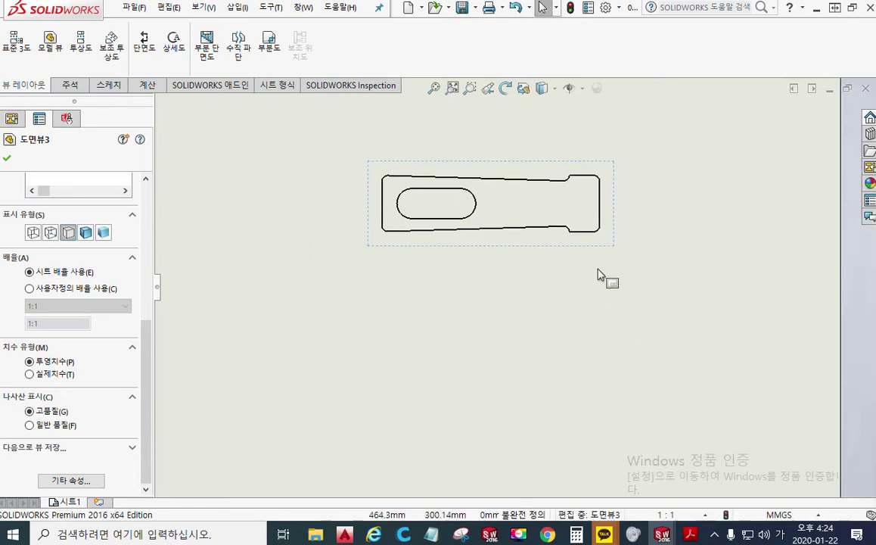
{"action": "scroll", "coordinate": [532, 241], "scroll_direction": "down", "scroll_amount": 1}
{"action": "scroll", "coordinate": [532, 246], "scroll_direction": "down", "scroll_amount": 2}
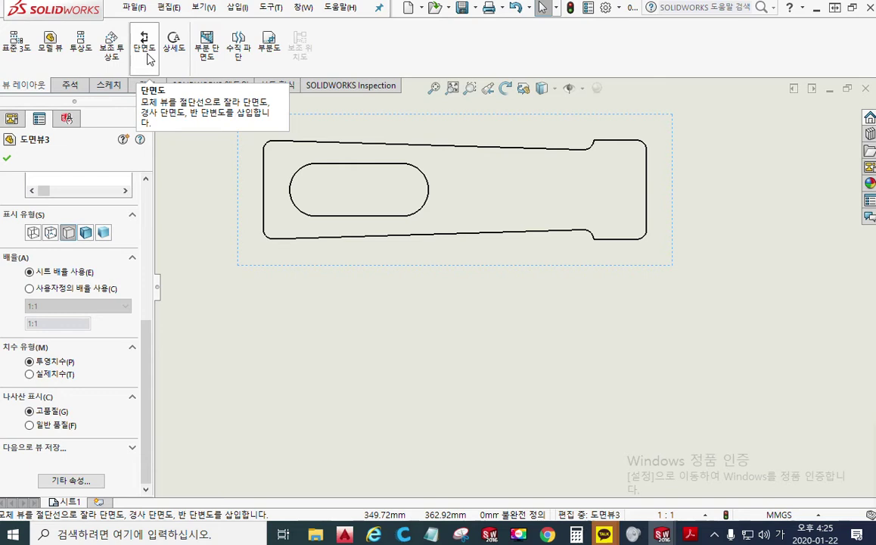
{"action": "left_click", "coordinate": [146, 47]}
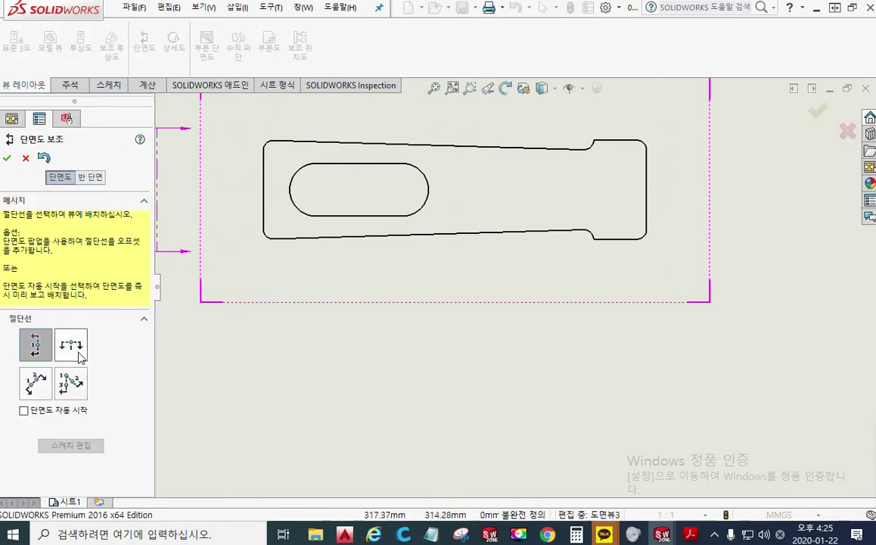
{"action": "left_click", "coordinate": [79, 353]}
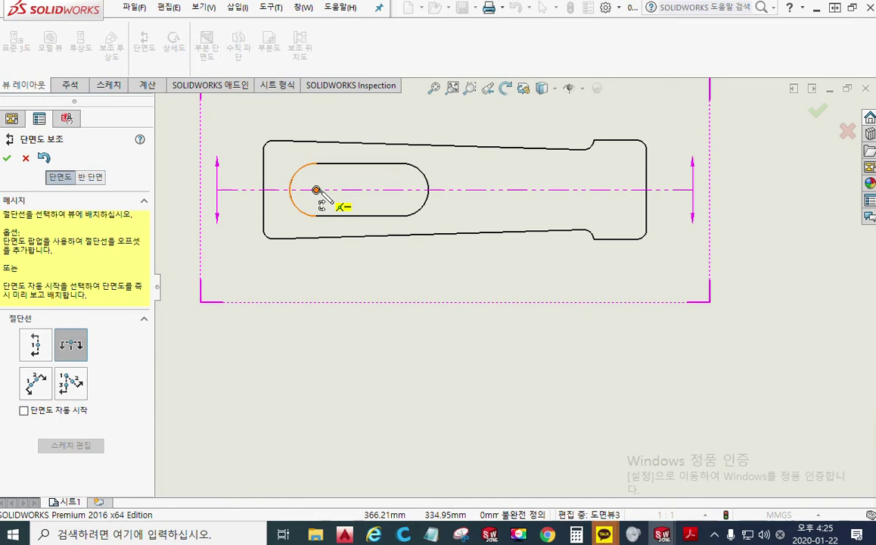
{"action": "left_click", "coordinate": [317, 190]}
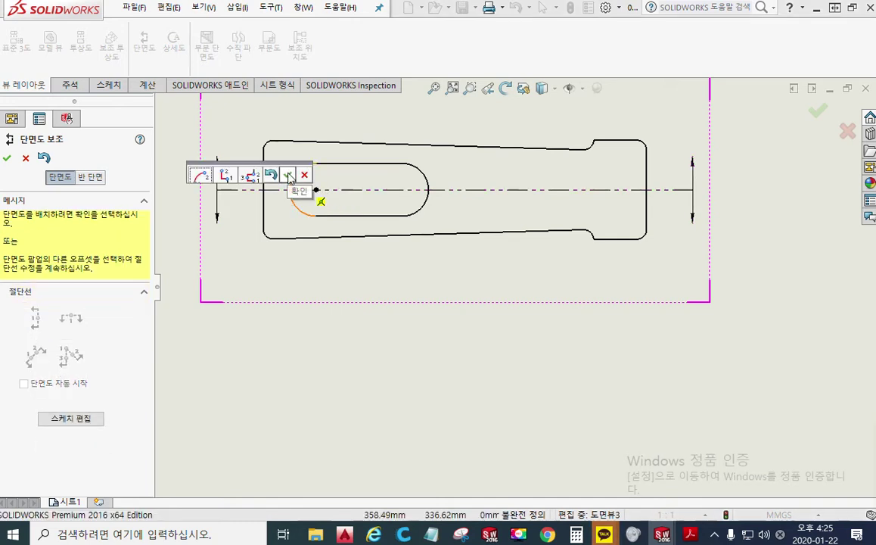
{"action": "left_click", "coordinate": [288, 177]}
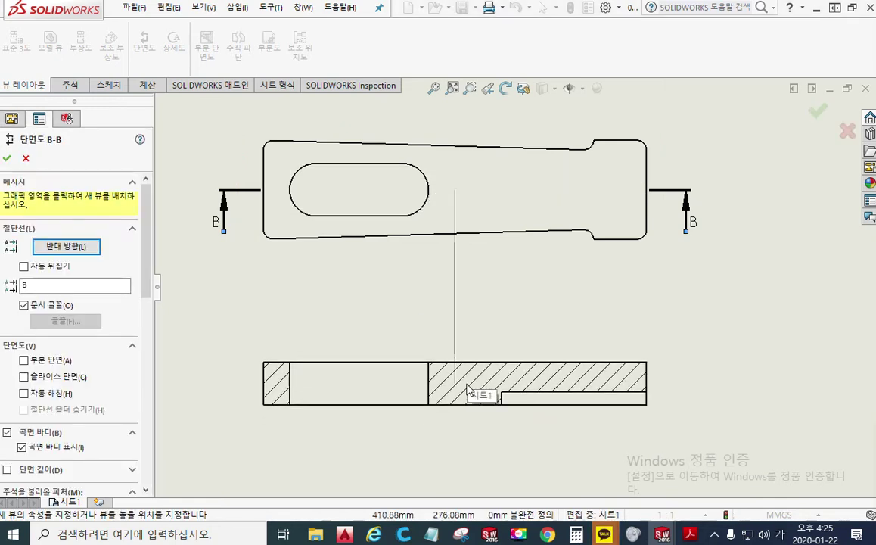
{"action": "left_click", "coordinate": [469, 389]}
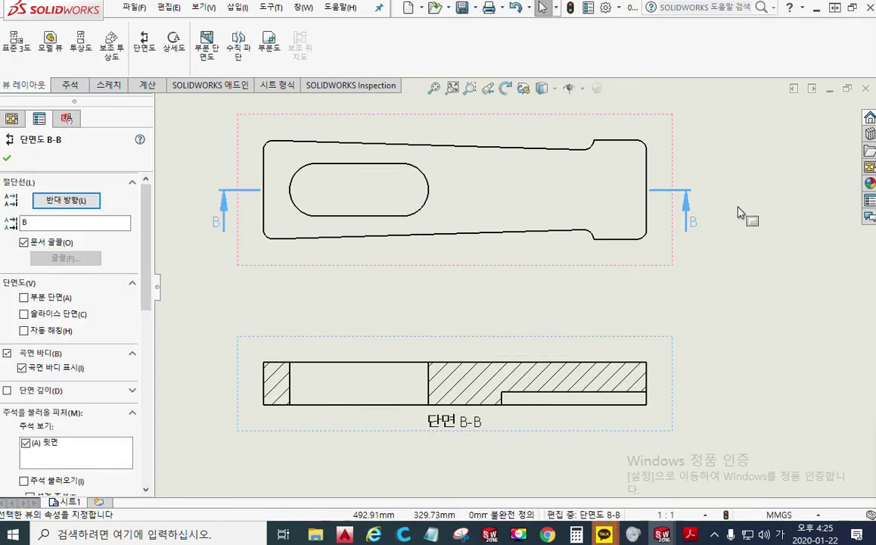
Switch to Chrome to examine the clamp assembly reference drawing beside the slotted arm's section view, and return to SOLIDWORKS.
{"action": "middle_click_drag", "start_coordinate": [746, 194], "coordinate": [599, 197]}
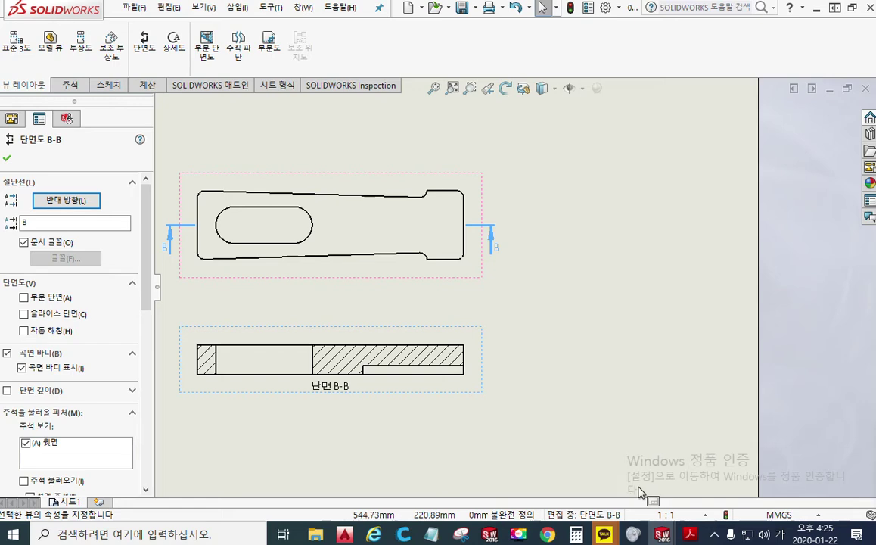
{"action": "left_click", "coordinate": [548, 536]}
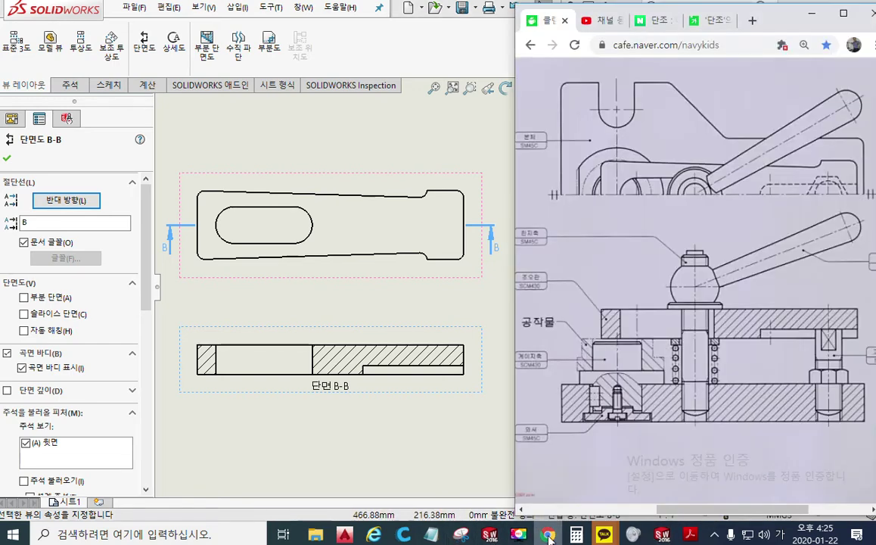
{"action": "mouse_move", "coordinate": [851, 358]}
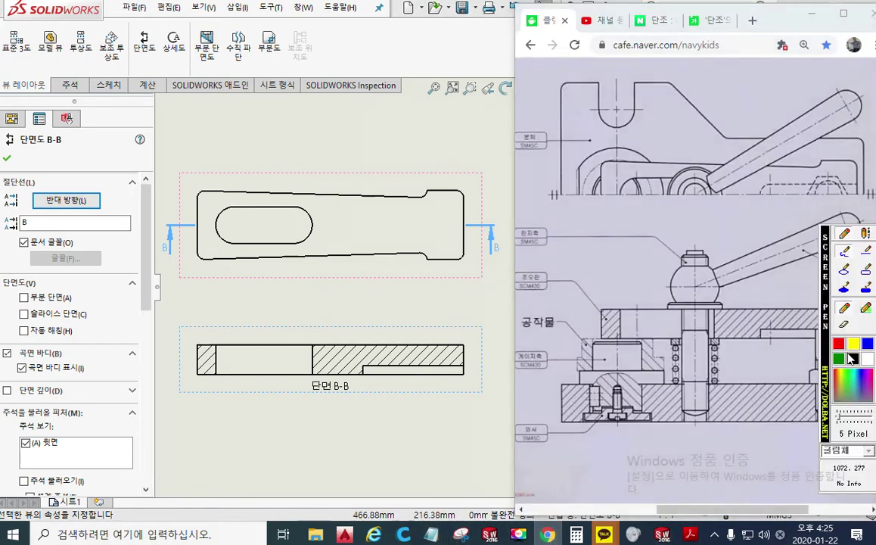
{"action": "mouse_move", "coordinate": [827, 340]}
{"action": "left_mouse_down"}
{"action": "mouse_move", "coordinate": [43, 199]}
{"action": "mouse_move", "coordinate": [6, 202]}
{"action": "left_mouse_up"}
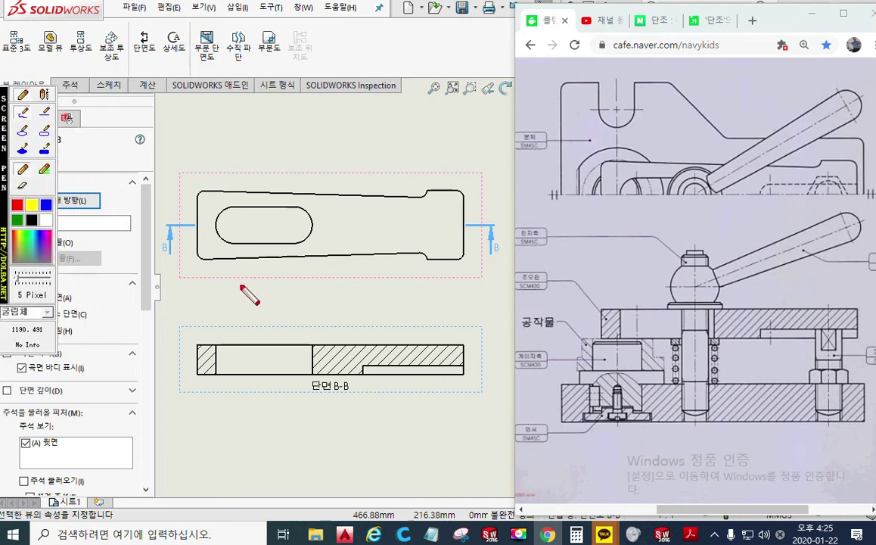
{"action": "mouse_move", "coordinate": [872, 337]}
{"action": "left_mouse_down"}
{"action": "mouse_move", "coordinate": [724, 348]}
{"action": "mouse_move", "coordinate": [575, 276]}
{"action": "mouse_move", "coordinate": [794, 270]}
{"action": "mouse_move", "coordinate": [853, 344]}
{"action": "left_mouse_up"}
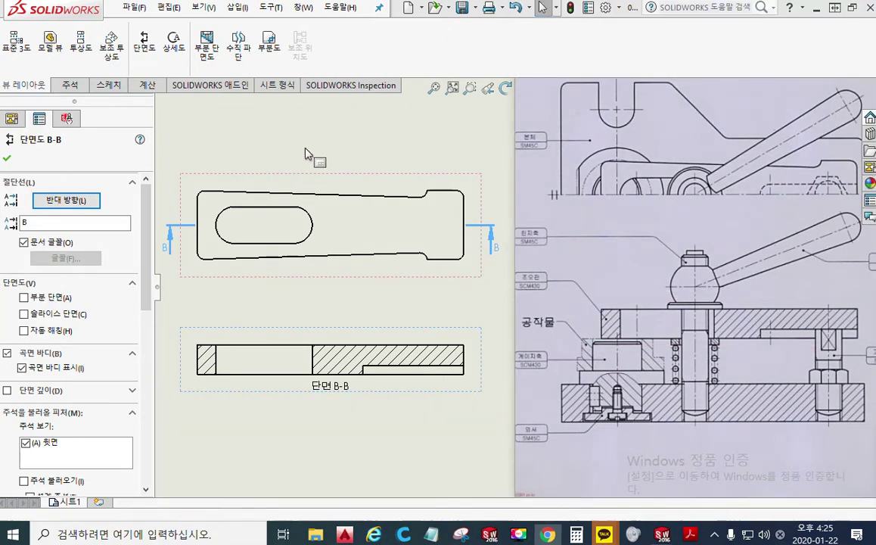
{"action": "left_click", "coordinate": [303, 155]}
Make the tangent edges visible in the slotted arm view and check its tangent edge setting.
{"action": "scroll", "coordinate": [422, 151], "scroll_direction": "up", "scroll_amount": 2}
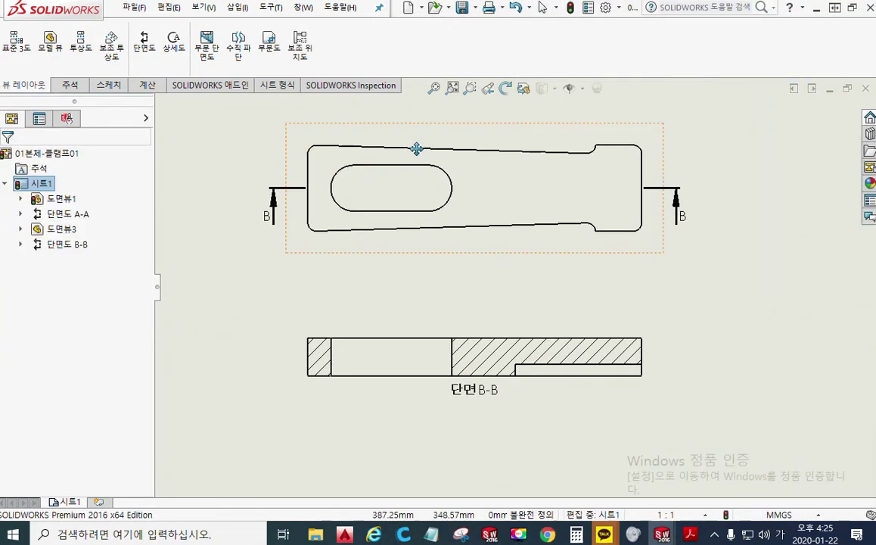
{"action": "left_click", "coordinate": [432, 141]}
{"action": "right_click", "coordinate": [432, 142]}
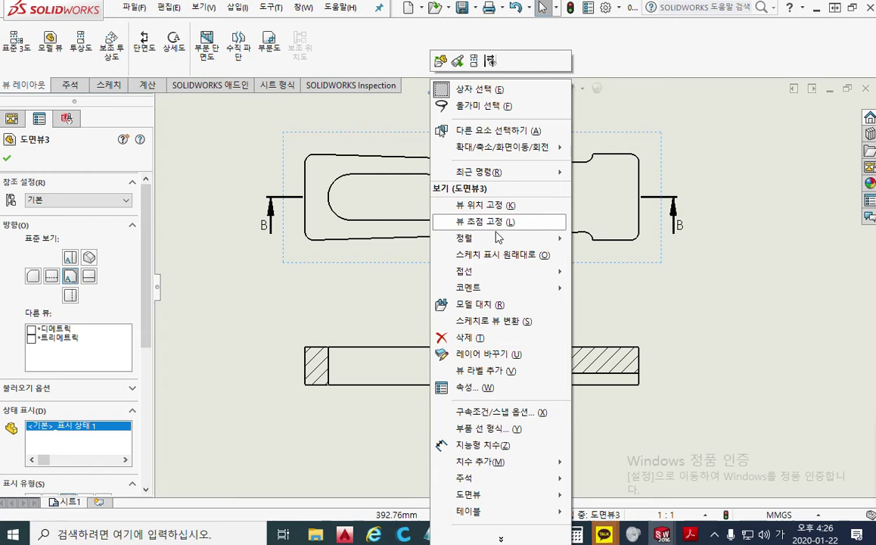
{"action": "mouse_move", "coordinate": [506, 275]}
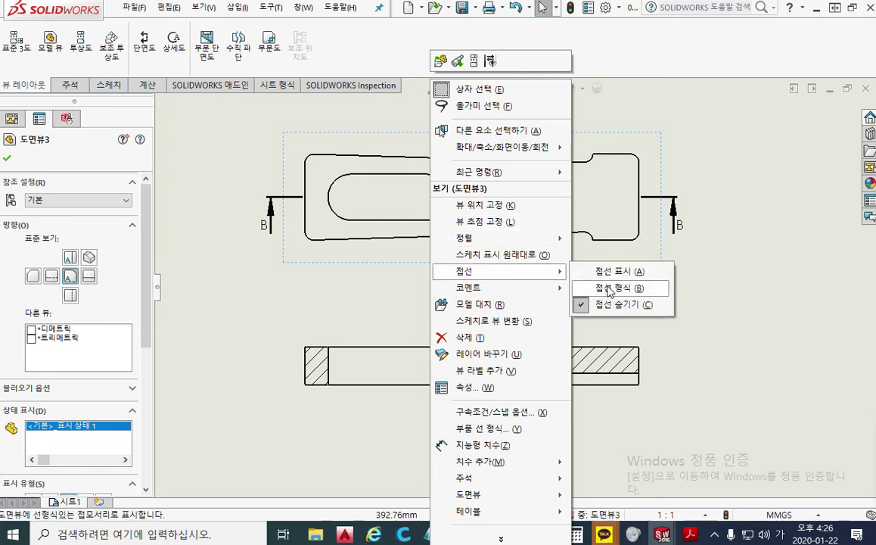
{"action": "left_click", "coordinate": [631, 271]}
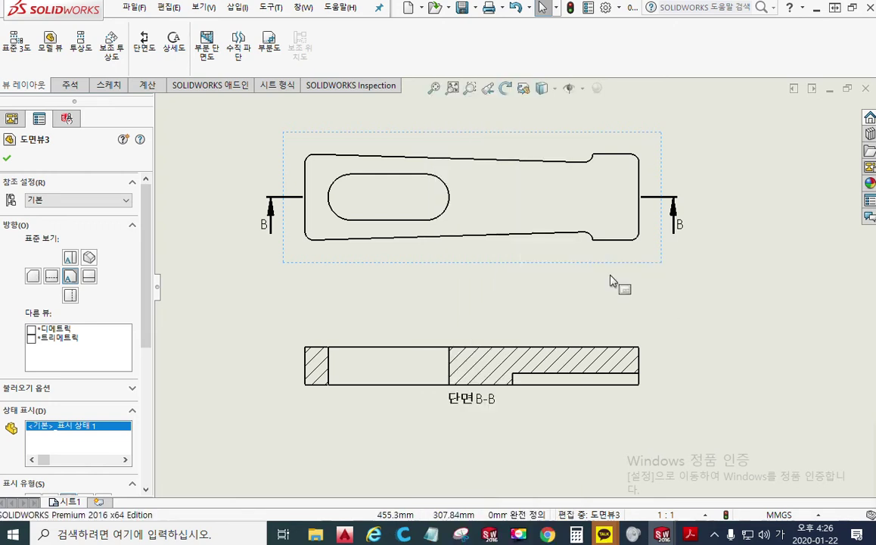
{"action": "right_click", "coordinate": [477, 151]}
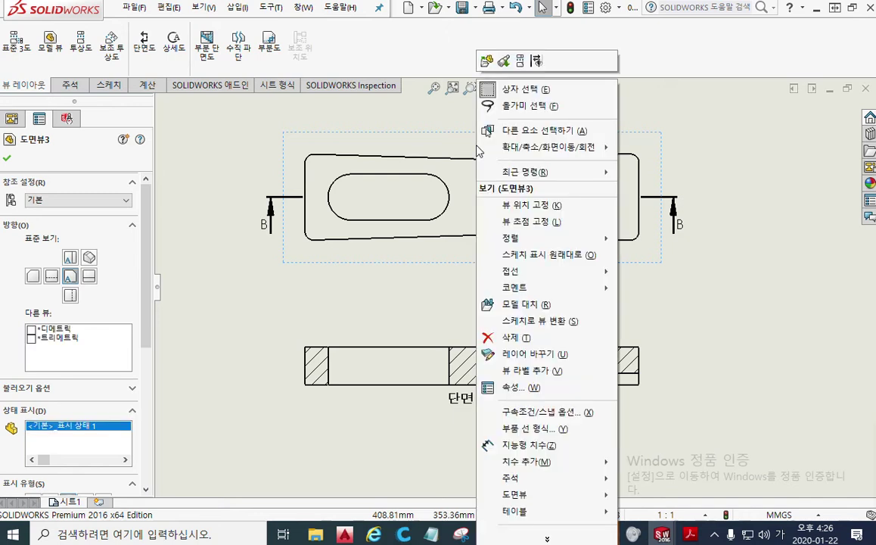
{"action": "mouse_move", "coordinate": [535, 276]}
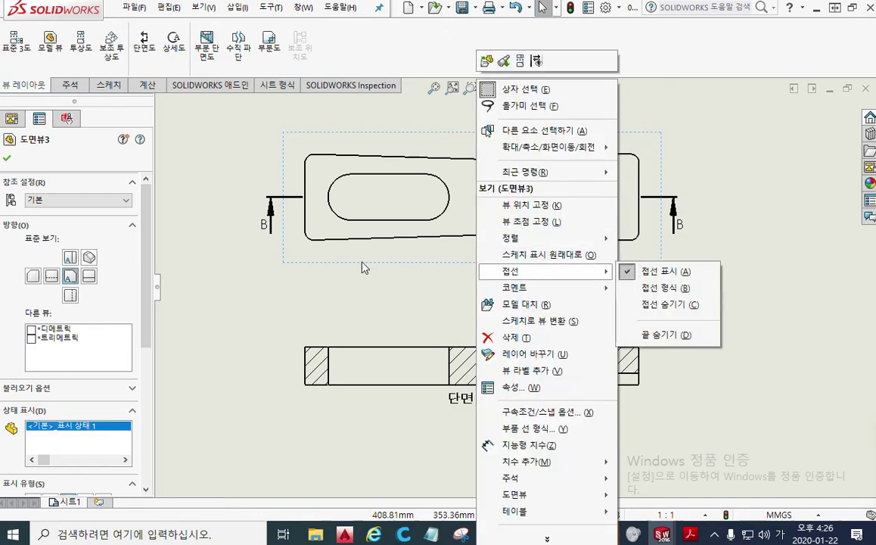
{"action": "left_click", "coordinate": [307, 286]}
Create another horizontal section view through the slot's left arc centre and place it above the slotted arm view.
{"action": "mouse_move", "coordinate": [469, 301]}
{"action": "middle_mouse_down"}
{"action": "mouse_move", "coordinate": [393, 311]}
{"action": "mouse_move", "coordinate": [420, 351]}
{"action": "middle_mouse_up"}
{"action": "scroll", "coordinate": [394, 311], "scroll_direction": "up", "scroll_amount": 2}
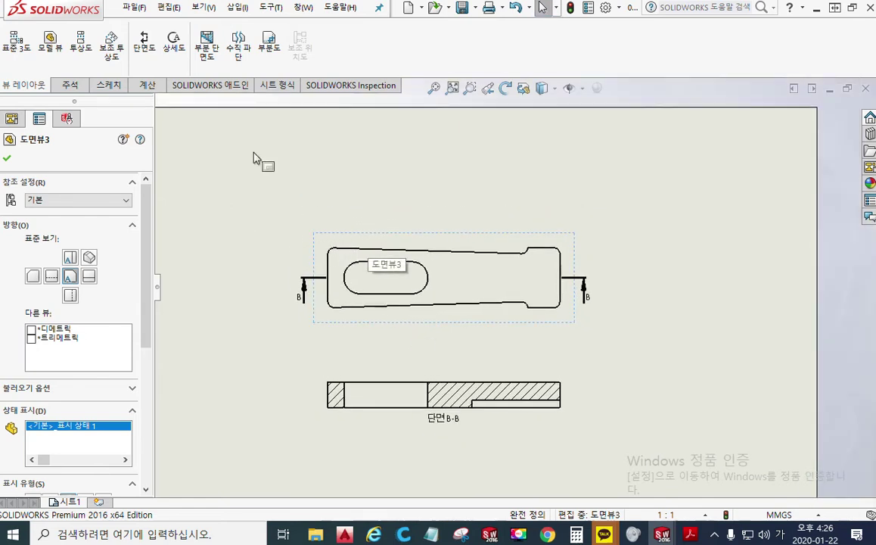
{"action": "left_click", "coordinate": [143, 41]}
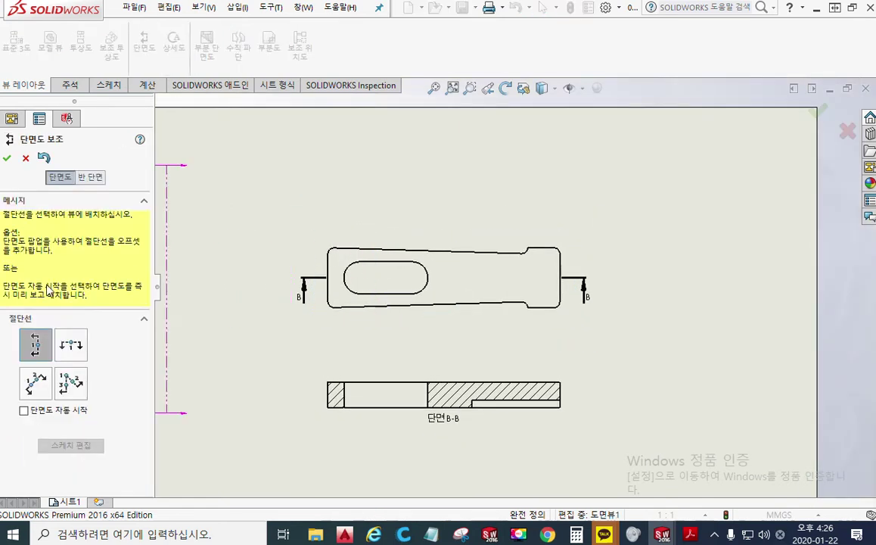
{"action": "left_click", "coordinate": [71, 345]}
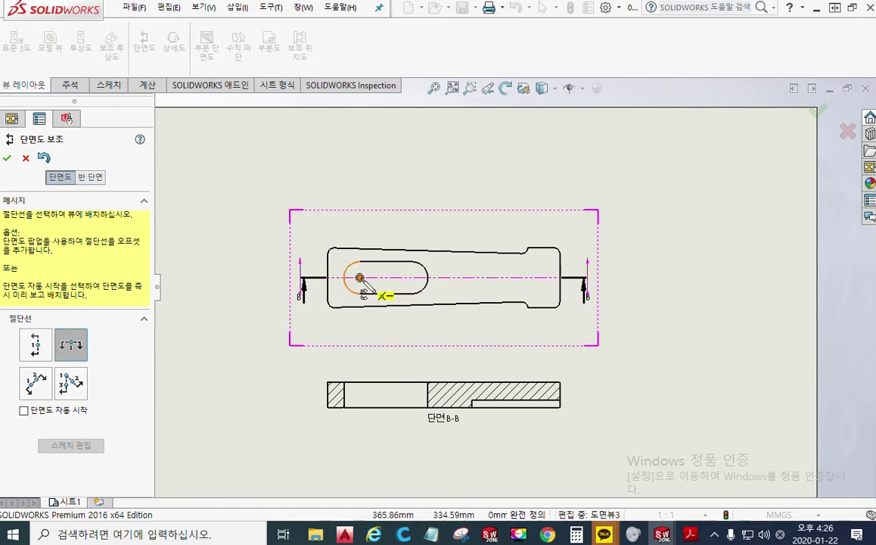
{"action": "left_click", "coordinate": [360, 277]}
{"action": "left_click", "coordinate": [469, 265]}
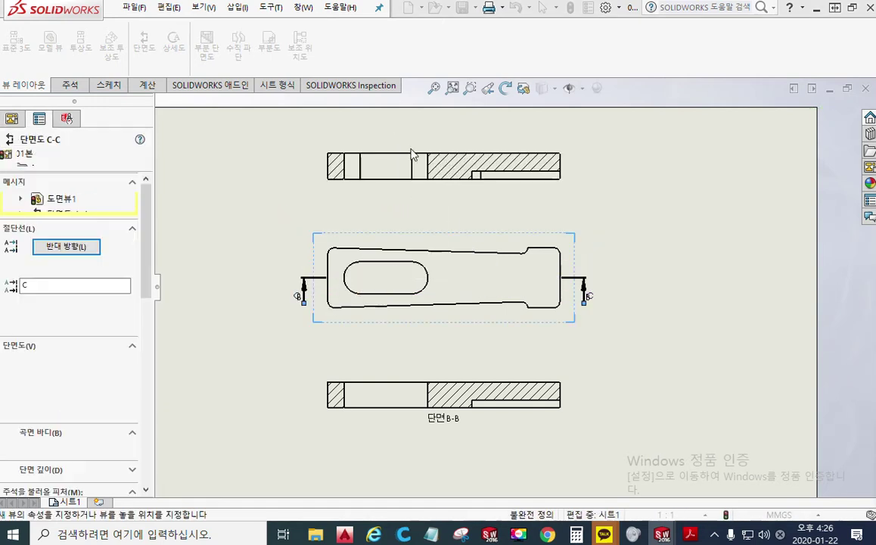
{"action": "left_click", "coordinate": [485, 186]}
{"action": "scroll", "coordinate": [516, 265], "scroll_direction": "down", "scroll_amount": 1}
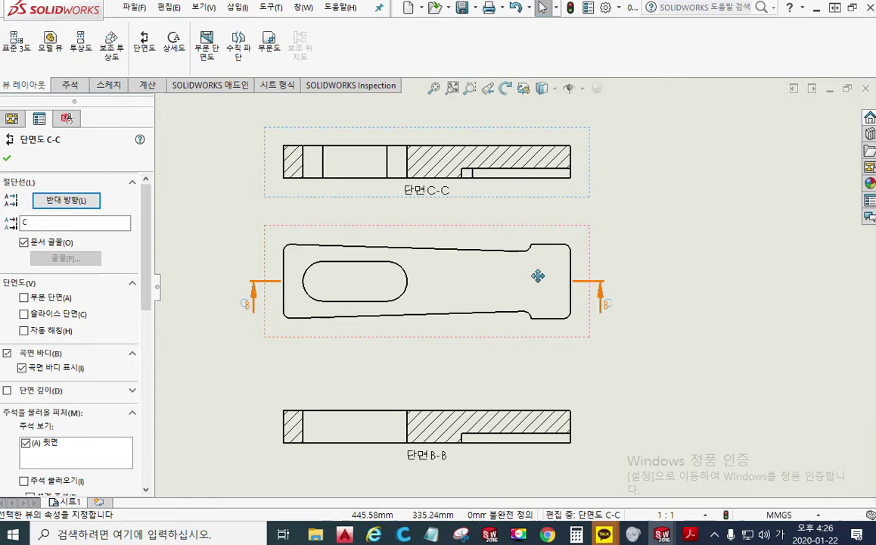
Mark the tangent lines in section C-C with the red screen pen, trace them to the slot and recess arcs, and clear the markup.
{"action": "middle_click_drag", "start_coordinate": [506, 275], "coordinate": [571, 265]}
{"action": "key", "text": "F2"}
{"action": "left_click_drag", "start_coordinate": [389, 136], "coordinate": [389, 164]}
{"action": "left_click_drag", "start_coordinate": [453, 136], "coordinate": [456, 170]}
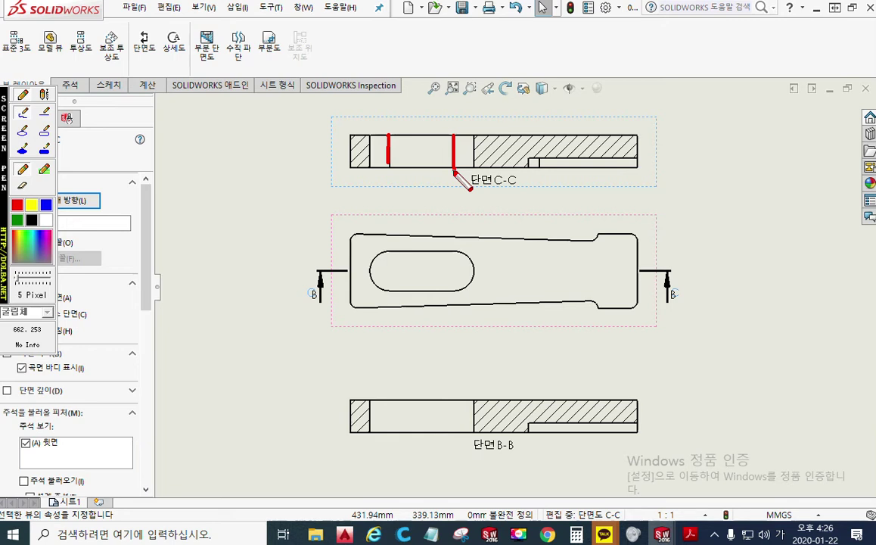
{"action": "mouse_move", "coordinate": [454, 291]}
{"action": "left_mouse_down"}
{"action": "mouse_move", "coordinate": [471, 282]}
{"action": "mouse_move", "coordinate": [470, 260]}
{"action": "left_mouse_up"}
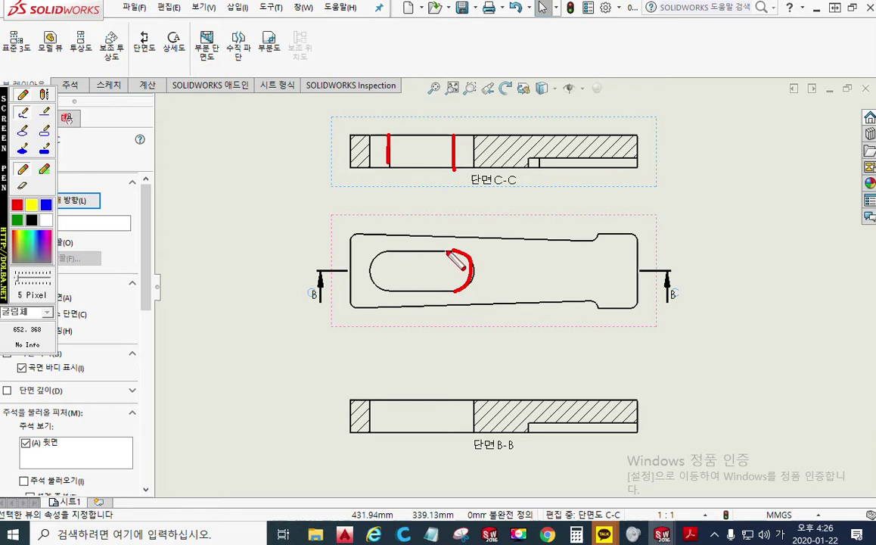
{"action": "mouse_move", "coordinate": [455, 254]}
{"action": "left_mouse_down"}
{"action": "mouse_move", "coordinate": [448, 248]}
{"action": "mouse_move", "coordinate": [454, 256]}
{"action": "left_mouse_up"}
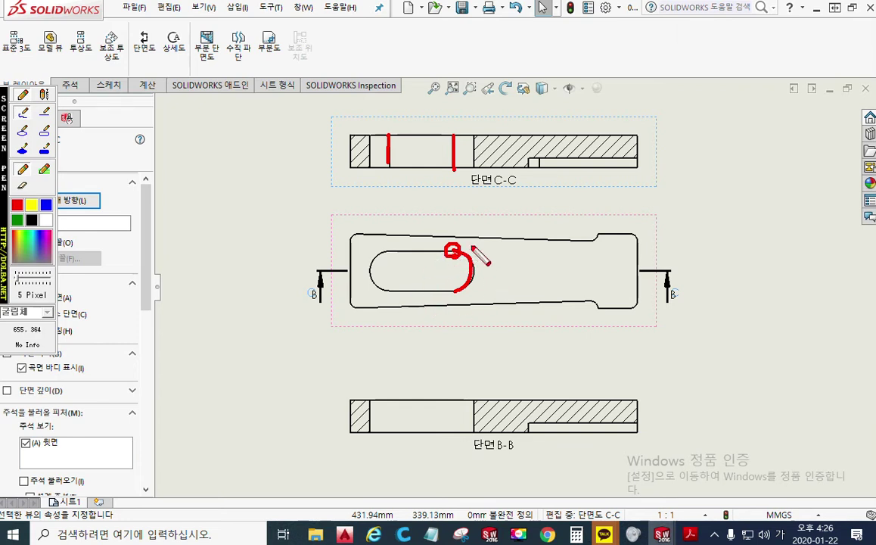
{"action": "mouse_move", "coordinate": [454, 233]}
{"action": "left_mouse_down"}
{"action": "mouse_move", "coordinate": [455, 182]}
{"action": "mouse_move", "coordinate": [474, 196]}
{"action": "left_mouse_up"}
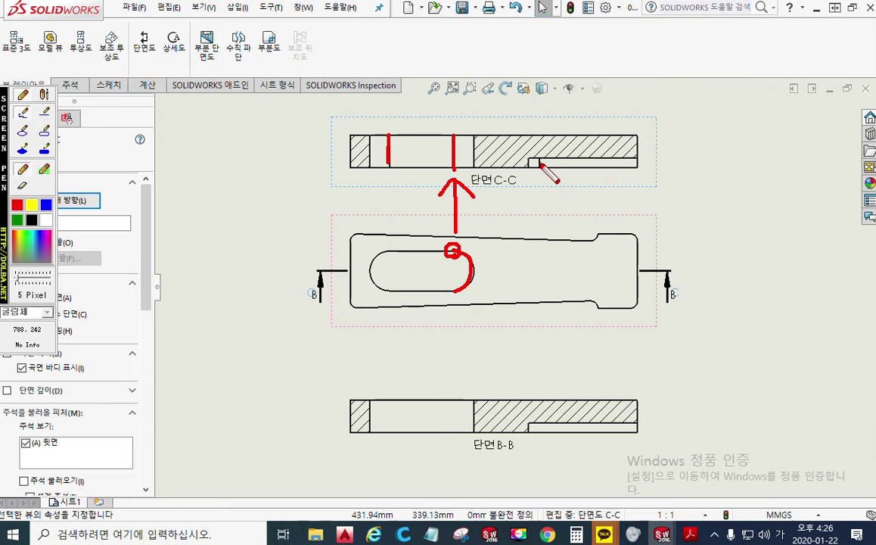
{"action": "mouse_move", "coordinate": [632, 259]}
{"action": "left_mouse_down"}
{"action": "mouse_move", "coordinate": [553, 258]}
{"action": "mouse_move", "coordinate": [569, 284]}
{"action": "mouse_move", "coordinate": [623, 282]}
{"action": "left_mouse_up"}
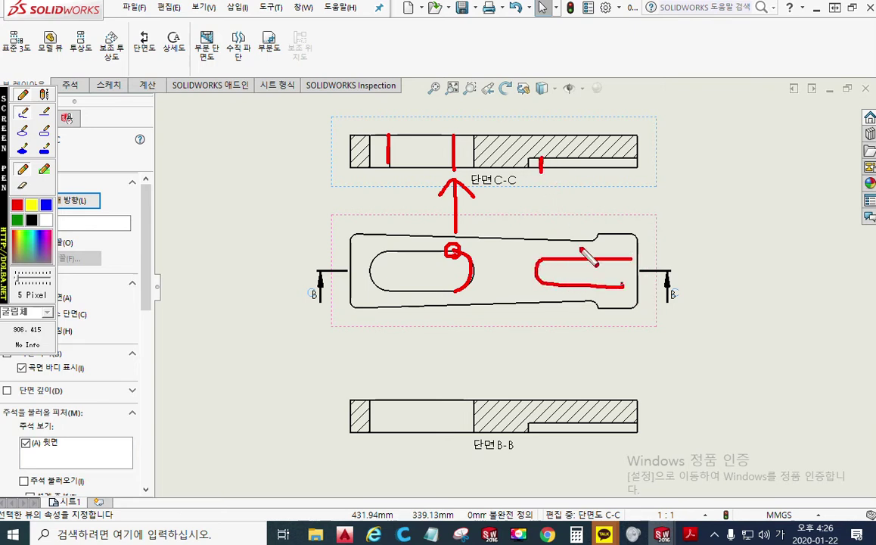
{"action": "left_click_drag", "start_coordinate": [541, 161], "coordinate": [543, 257]}
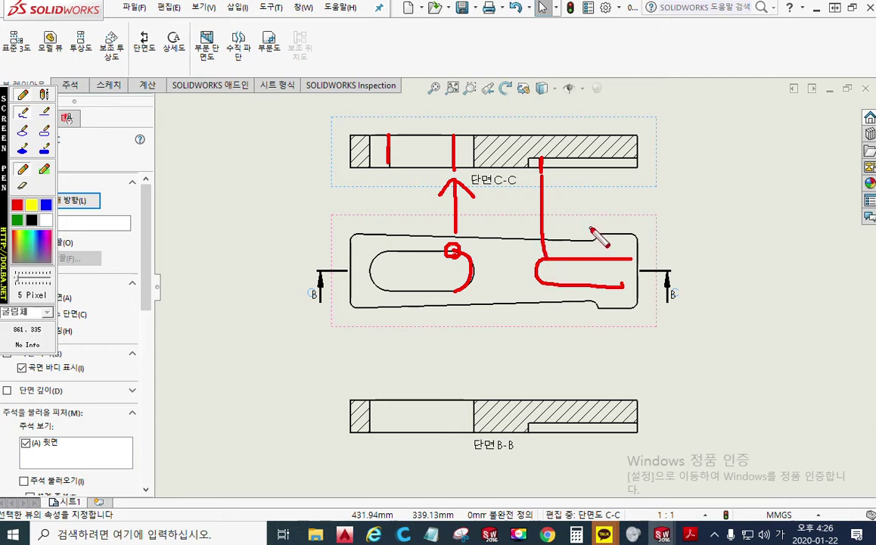
{"action": "key", "text": "Escape"}
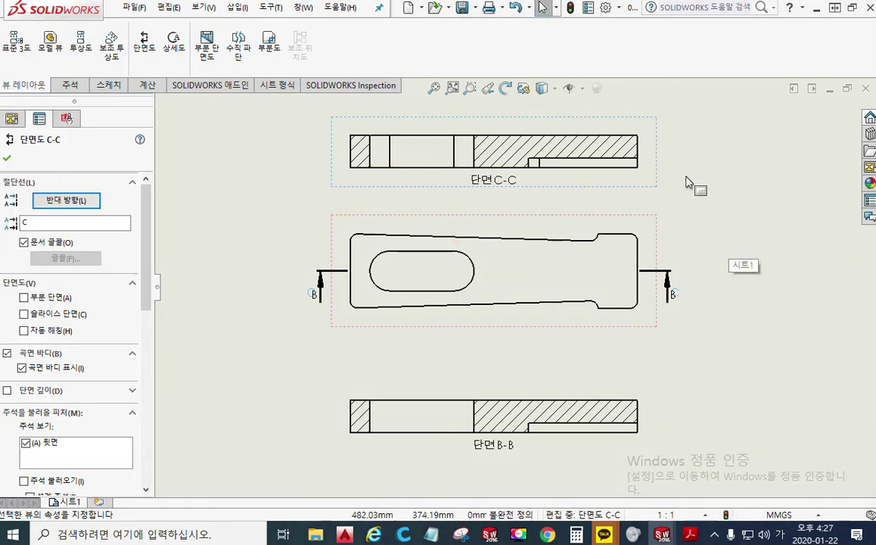
Undo the section view placed above the slotted arm view.
{"action": "left_click", "coordinate": [731, 206]}
{"action": "key", "text": "ctrl+z"}
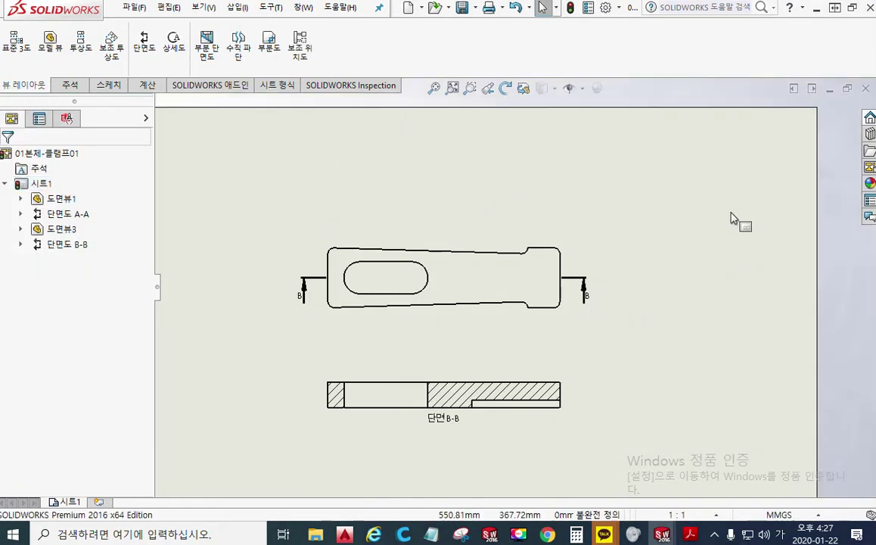
{"action": "scroll", "coordinate": [376, 328], "scroll_direction": "down", "scroll_amount": 3}
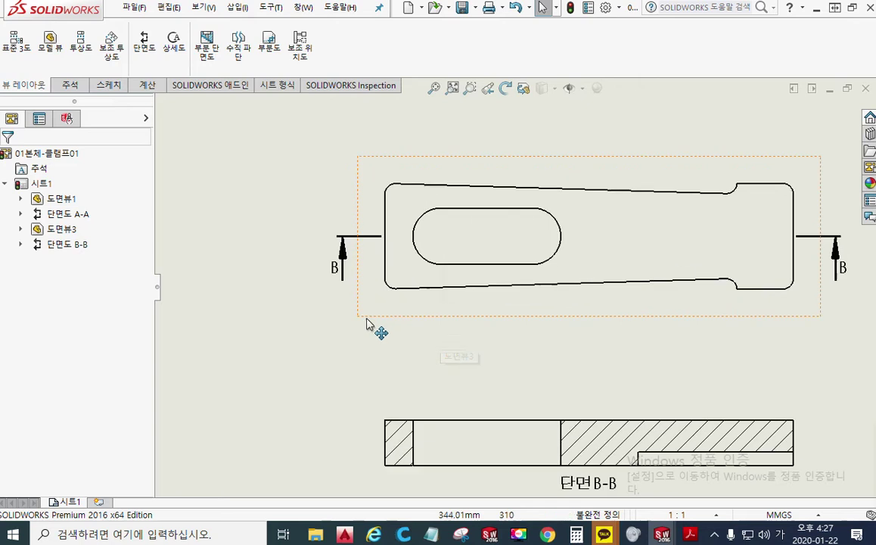
{"action": "middle_click_drag", "start_coordinate": [488, 311], "coordinate": [420, 283]}
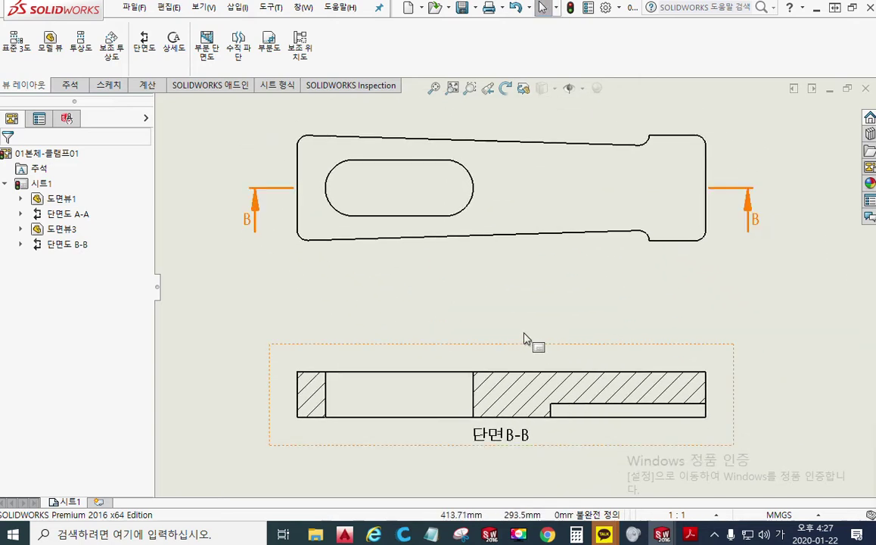
Mark the slot opening and the recess in section B-B with the red screen pen and clear the marks.
{"action": "key", "text": "F9"}
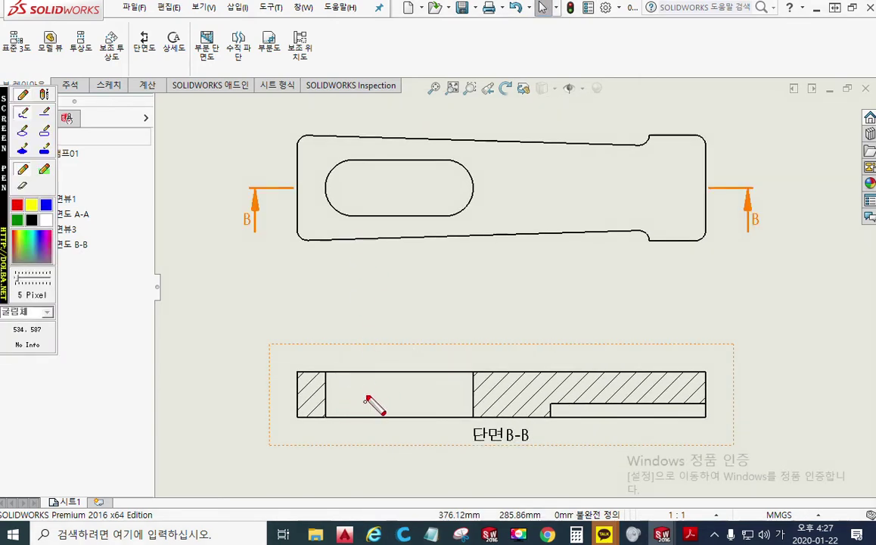
{"action": "left_click_drag", "start_coordinate": [365, 387], "coordinate": [361, 397]}
{"action": "left_click_drag", "start_coordinate": [430, 387], "coordinate": [438, 401]}
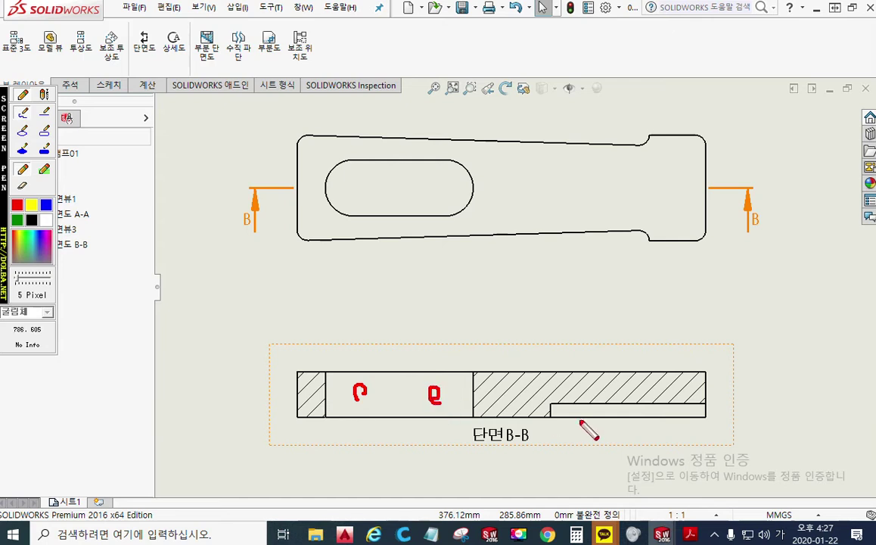
{"action": "left_click_drag", "start_coordinate": [578, 410], "coordinate": [576, 418]}
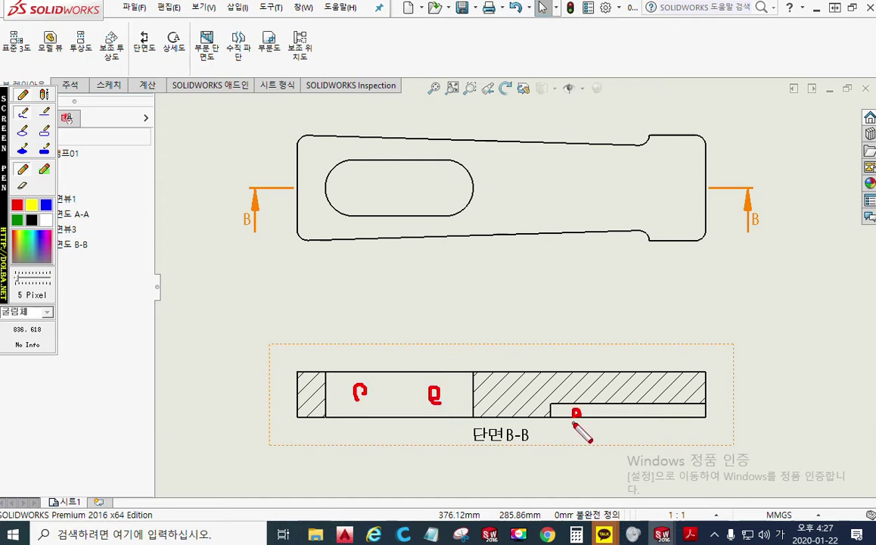
{"action": "key", "text": "Escape"}
Draw red screen pen lines vertically through both slot arc centres in the slotted arm view and clear them.
{"action": "scroll", "coordinate": [610, 250], "scroll_direction": "up", "scroll_amount": 3}
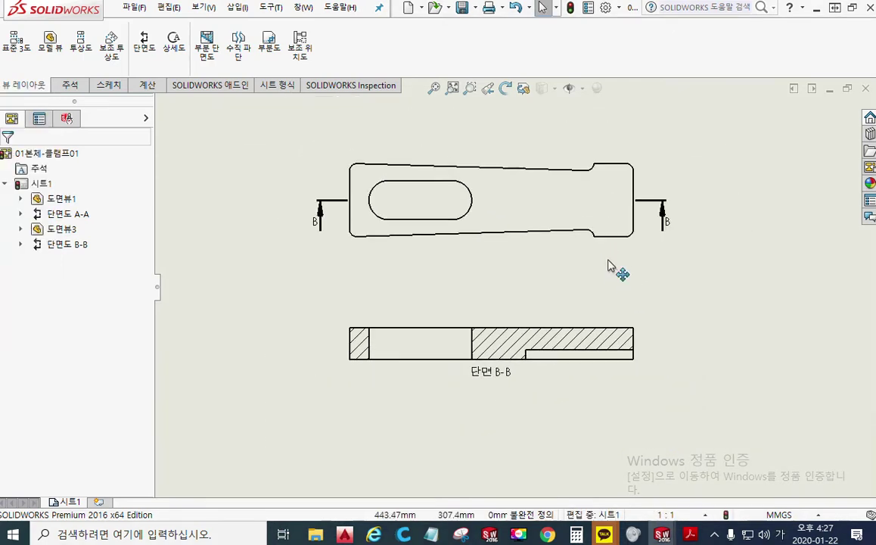
{"action": "scroll", "coordinate": [611, 265], "scroll_direction": "up", "scroll_amount": 2}
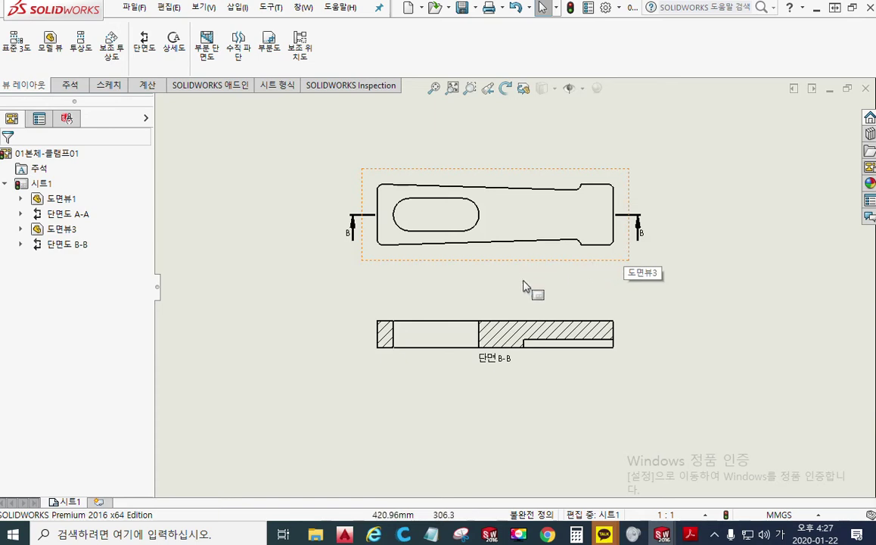
{"action": "scroll", "coordinate": [528, 288], "scroll_direction": "down", "scroll_amount": 3}
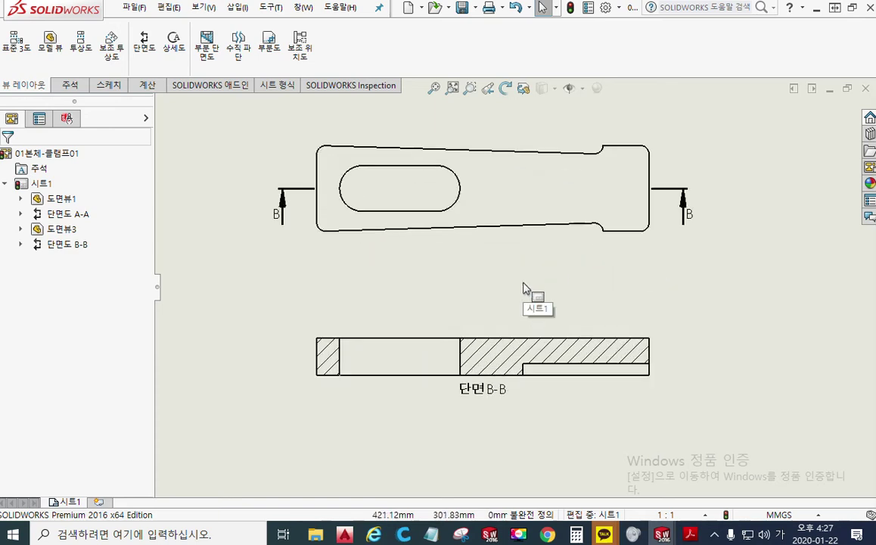
{"action": "key", "text": "F12"}
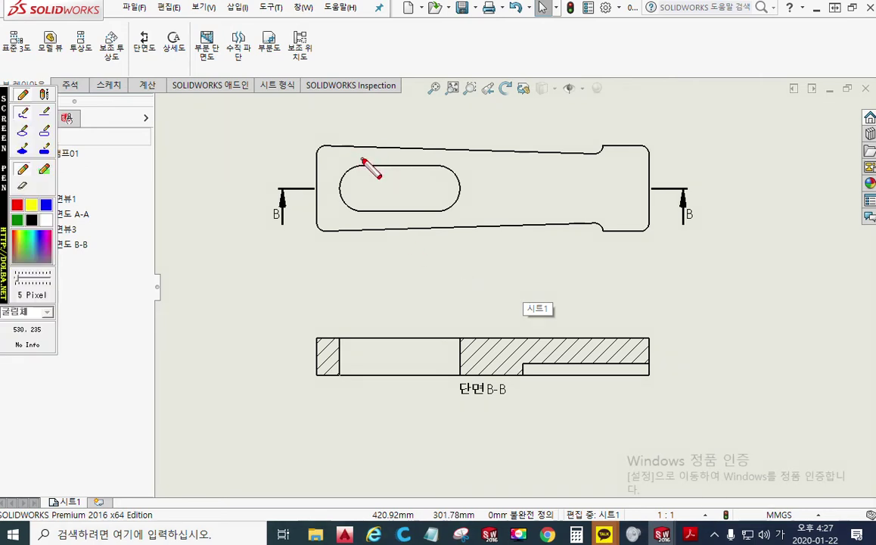
{"action": "left_click_drag", "start_coordinate": [361, 157], "coordinate": [362, 231]}
{"action": "left_click_drag", "start_coordinate": [440, 153], "coordinate": [441, 219]}
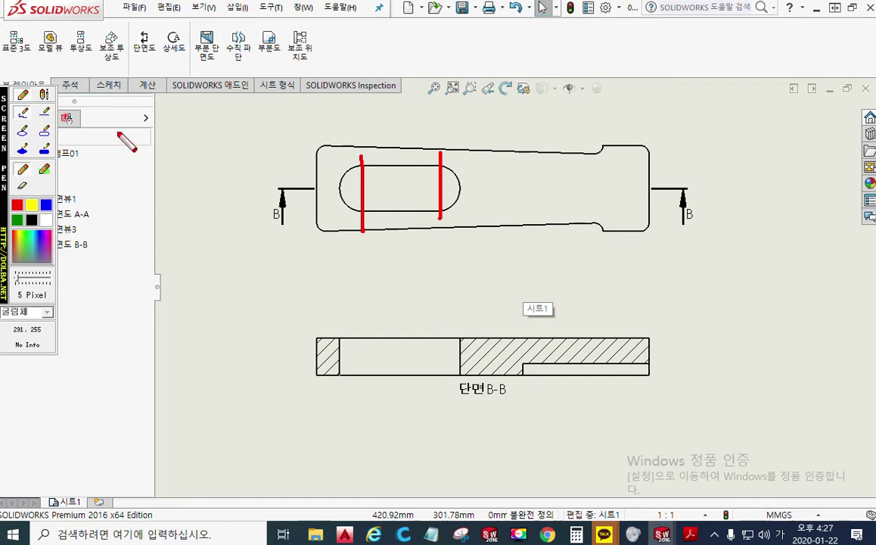
{"action": "key", "text": "F12"}
Circle the Centerline annotation command and the slot opening in section B-B with the red screen pen, and clear the marks.
{"action": "left_click", "coordinate": [72, 85]}
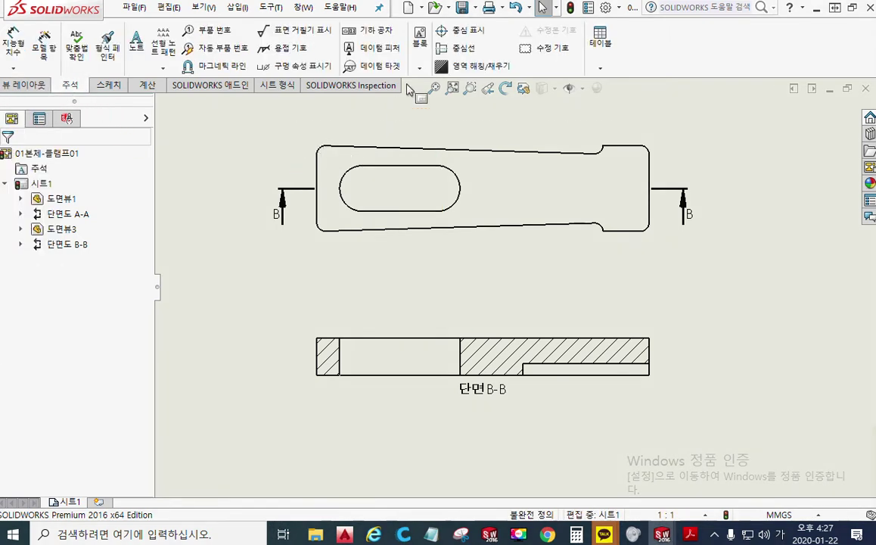
{"action": "key", "text": "F12"}
{"action": "mouse_move", "coordinate": [430, 59]}
{"action": "left_mouse_down"}
{"action": "mouse_move", "coordinate": [428, 47]}
{"action": "mouse_move", "coordinate": [459, 67]}
{"action": "left_mouse_up"}
{"action": "mouse_move", "coordinate": [82, 73]}
{"action": "left_mouse_down"}
{"action": "mouse_move", "coordinate": [62, 76]}
{"action": "mouse_move", "coordinate": [87, 99]}
{"action": "left_mouse_up"}
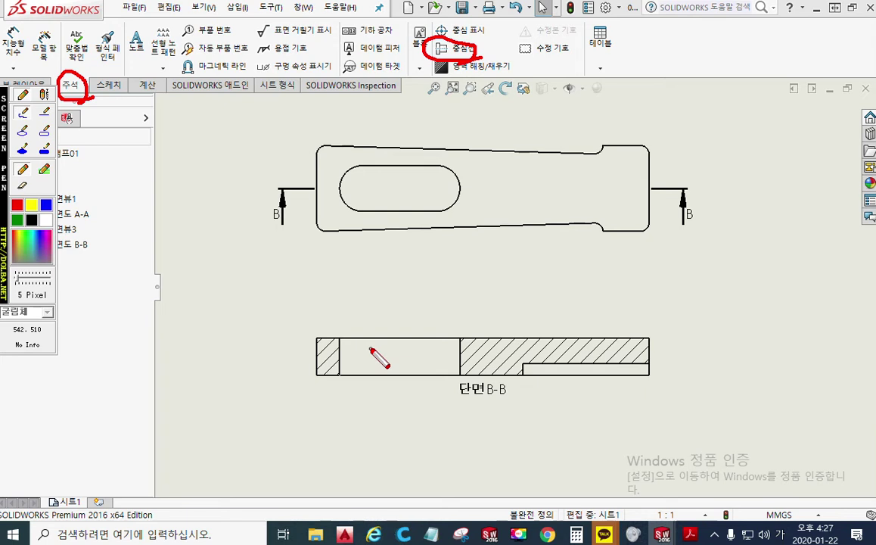
{"action": "mouse_move", "coordinate": [409, 348]}
{"action": "left_mouse_down"}
{"action": "mouse_move", "coordinate": [385, 359]}
{"action": "mouse_move", "coordinate": [408, 349]}
{"action": "left_mouse_up"}
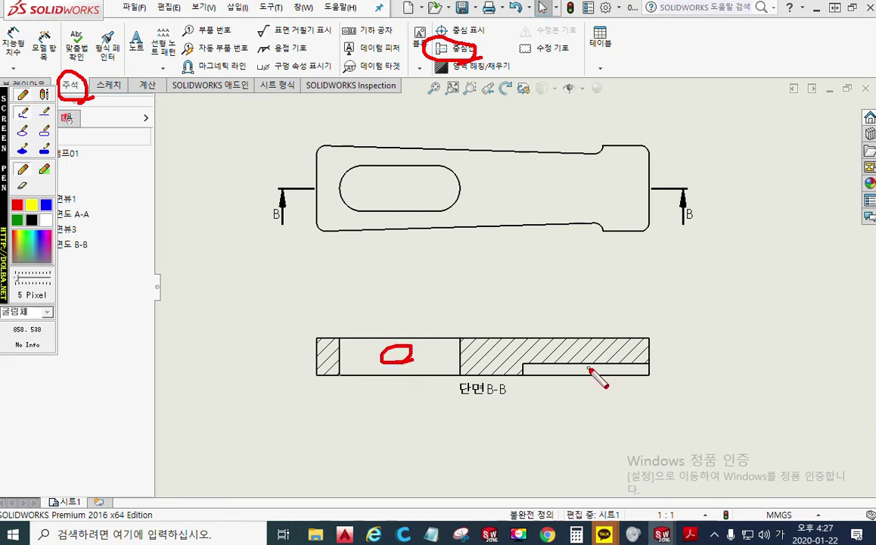
{"action": "key", "text": "Escape"}
Add centerlines at both slot arc centres and at the recess arc in section B-B.
{"action": "left_click", "coordinate": [460, 48]}
{"action": "left_click", "coordinate": [399, 367]}
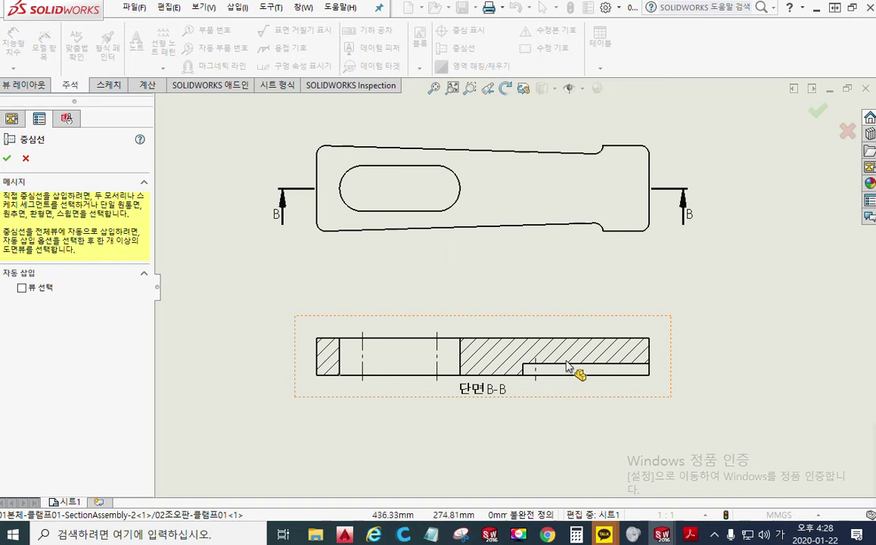
{"action": "left_click", "coordinate": [818, 113]}
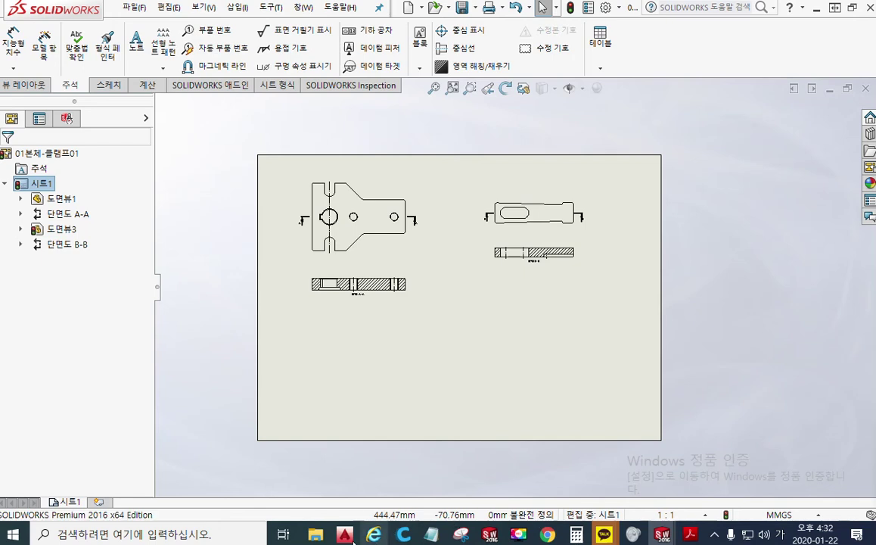
Switch to the reference assembly drawing in Chrome and circle the gauge shaft with the red screen pen.
{"action": "left_click", "coordinate": [551, 534]}
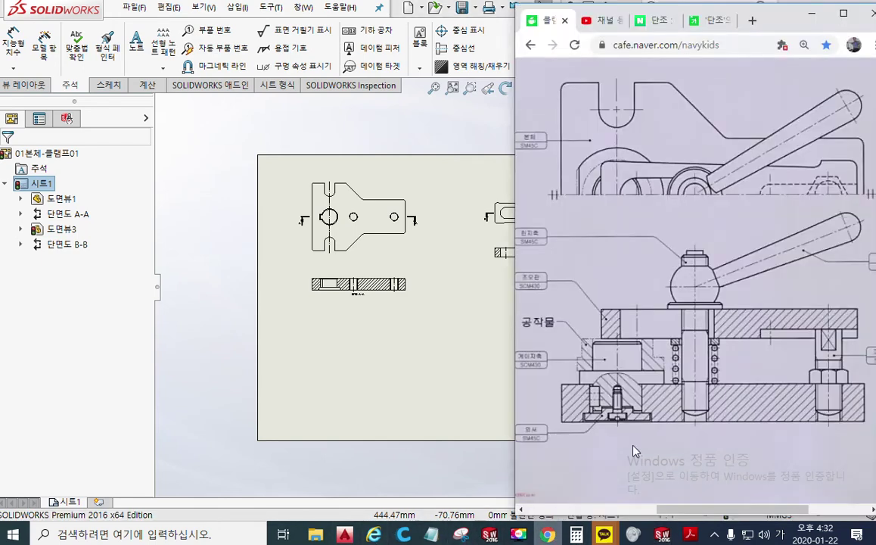
{"action": "key", "text": "F9"}
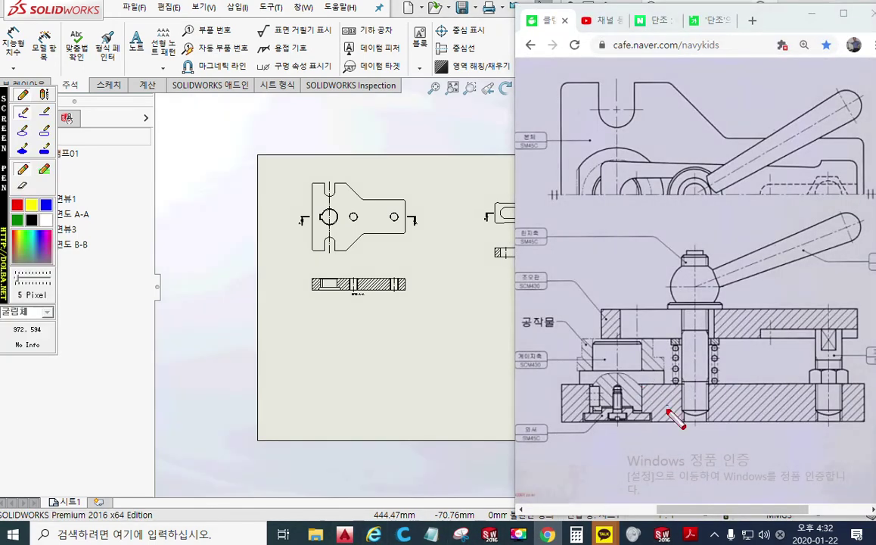
{"action": "mouse_move", "coordinate": [655, 409]}
{"action": "left_mouse_down"}
{"action": "mouse_move", "coordinate": [595, 409]}
{"action": "mouse_move", "coordinate": [640, 331]}
{"action": "mouse_move", "coordinate": [649, 409]}
{"action": "left_mouse_up"}
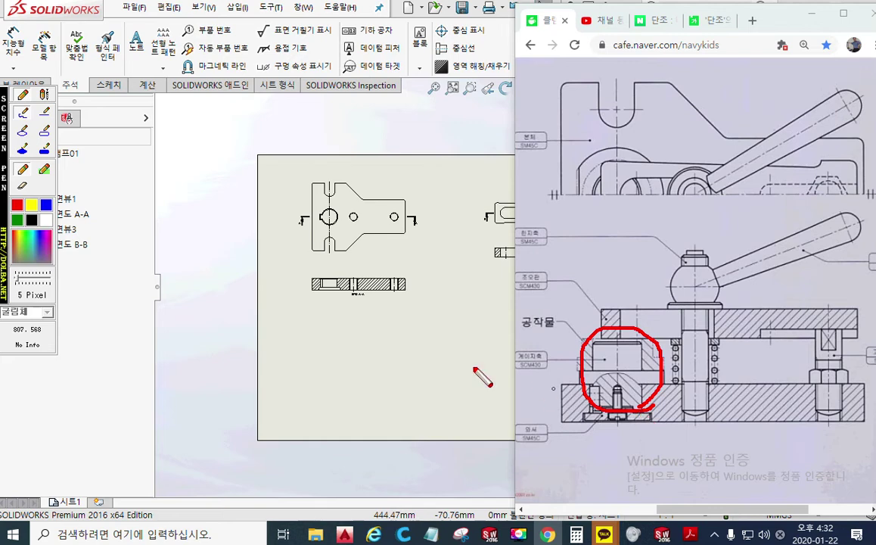
Draw the stepped gauge shaft upright with a vertical centreline in red screen pen below section A-A.
{"action": "left_click", "coordinate": [340, 326]}
{"action": "mouse_move", "coordinate": [338, 362]}
{"action": "left_mouse_down"}
{"action": "mouse_move", "coordinate": [364, 327]}
{"action": "mouse_move", "coordinate": [367, 358]}
{"action": "mouse_move", "coordinate": [391, 373]}
{"action": "mouse_move", "coordinate": [320, 376]}
{"action": "mouse_move", "coordinate": [371, 359]}
{"action": "mouse_move", "coordinate": [334, 383]}
{"action": "mouse_move", "coordinate": [374, 407]}
{"action": "mouse_move", "coordinate": [374, 377]}
{"action": "left_mouse_up"}
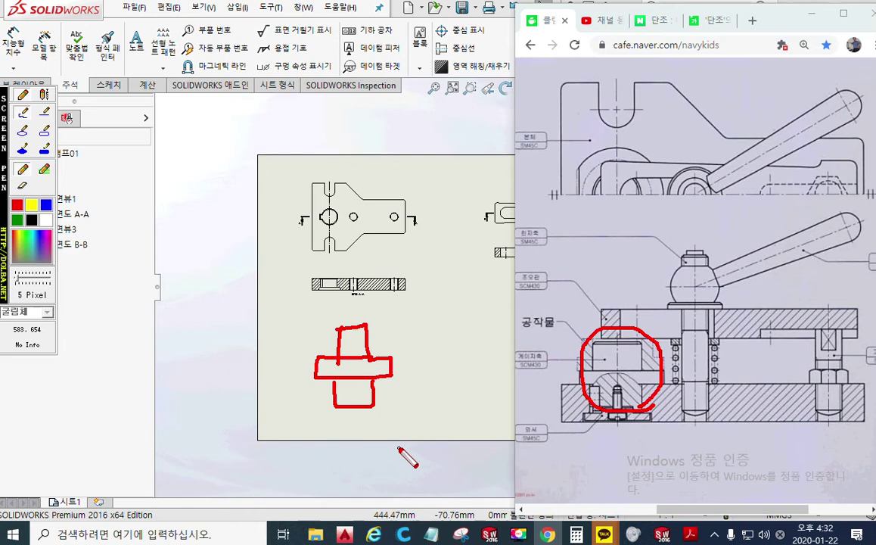
{"action": "left_click_drag", "start_coordinate": [354, 306], "coordinate": [353, 436]}
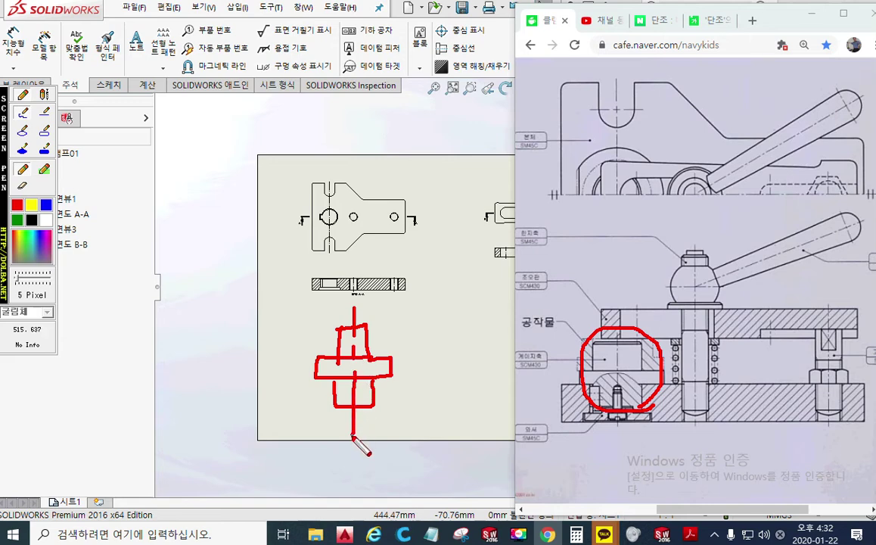
Draw the gauge shaft lying horizontally along a horizontal centreline in red screen pen, beside the upright sketch.
{"action": "left_click_drag", "start_coordinate": [402, 371], "coordinate": [561, 369]}
{"action": "left_click", "coordinate": [467, 371]}
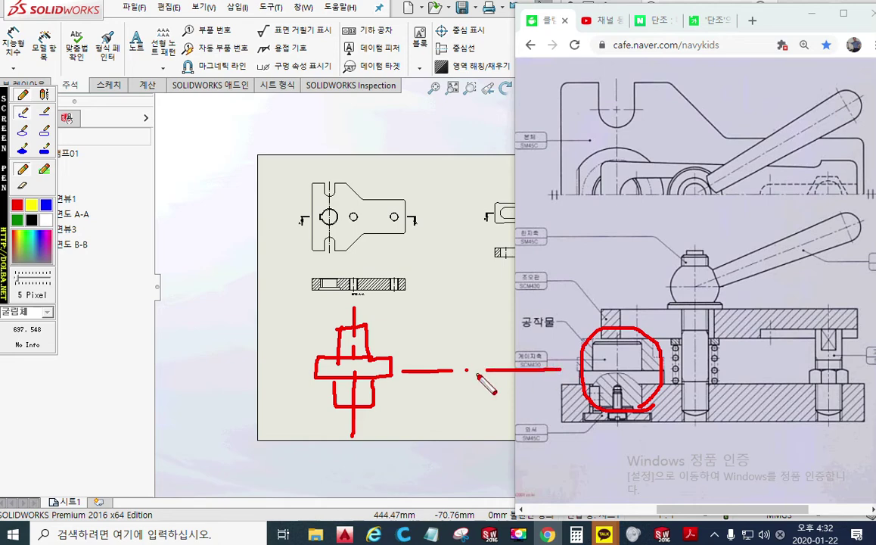
{"action": "mouse_move", "coordinate": [419, 346]}
{"action": "left_mouse_down"}
{"action": "mouse_move", "coordinate": [419, 390]}
{"action": "mouse_move", "coordinate": [451, 391]}
{"action": "mouse_move", "coordinate": [448, 349]}
{"action": "mouse_move", "coordinate": [447, 413]}
{"action": "mouse_move", "coordinate": [470, 368]}
{"action": "mouse_move", "coordinate": [449, 322]}
{"action": "mouse_move", "coordinate": [522, 345]}
{"action": "left_mouse_up"}
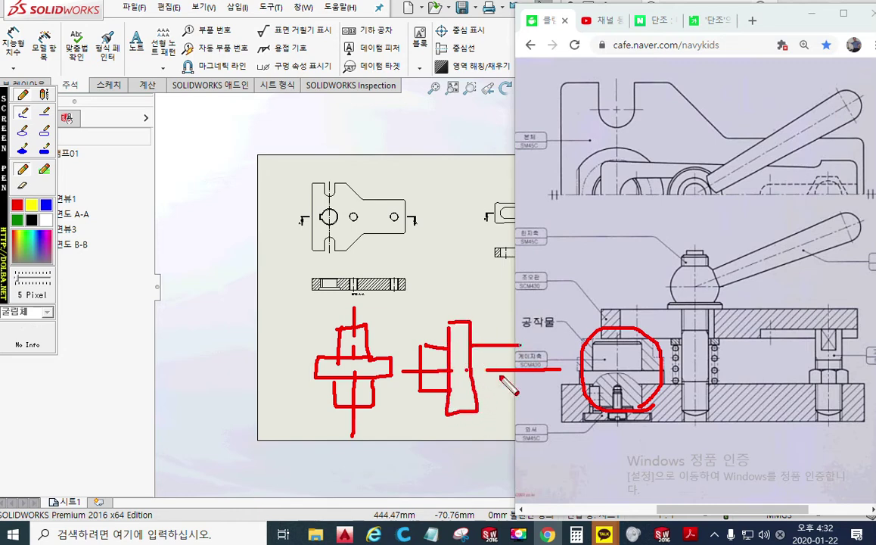
{"action": "mouse_move", "coordinate": [477, 393]}
{"action": "left_mouse_down"}
{"action": "mouse_move", "coordinate": [522, 347]}
{"action": "mouse_move", "coordinate": [510, 329]}
{"action": "mouse_move", "coordinate": [537, 330]}
{"action": "mouse_move", "coordinate": [512, 353]}
{"action": "left_mouse_up"}
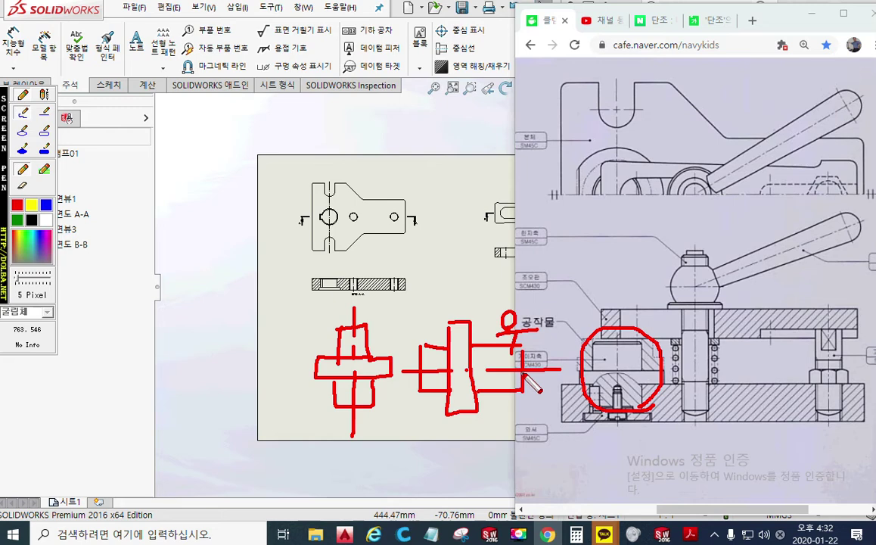
Mark the shaft lengths on both sides of the flange with red pen arrows and label them A and B.
{"action": "mouse_move", "coordinate": [467, 286]}
{"action": "left_mouse_down"}
{"action": "mouse_move", "coordinate": [467, 310]}
{"action": "mouse_move", "coordinate": [514, 299]}
{"action": "mouse_move", "coordinate": [521, 347]}
{"action": "mouse_move", "coordinate": [477, 306]}
{"action": "mouse_move", "coordinate": [511, 304]}
{"action": "left_mouse_up"}
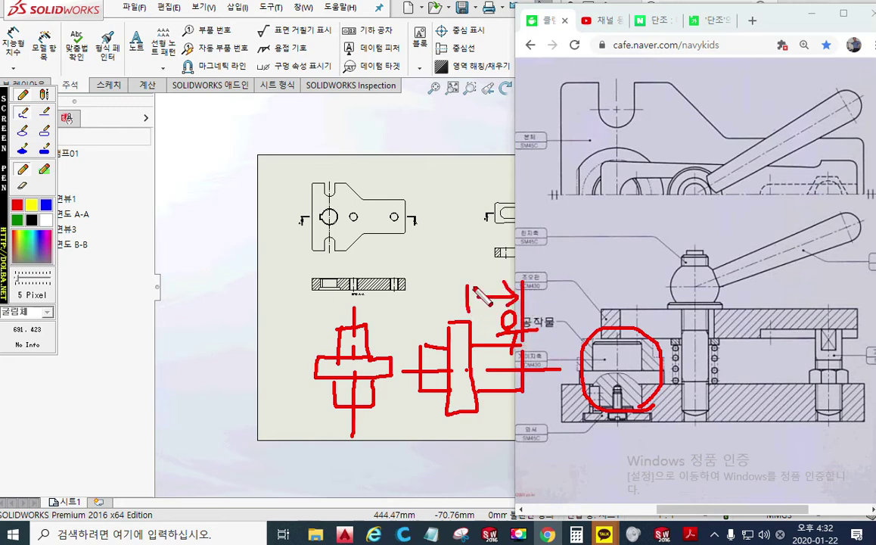
{"action": "mouse_move", "coordinate": [424, 298]}
{"action": "left_mouse_down"}
{"action": "mouse_move", "coordinate": [445, 310]}
{"action": "mouse_move", "coordinate": [419, 306]}
{"action": "left_mouse_up"}
{"action": "left_click_drag", "start_coordinate": [424, 265], "coordinate": [426, 288]}
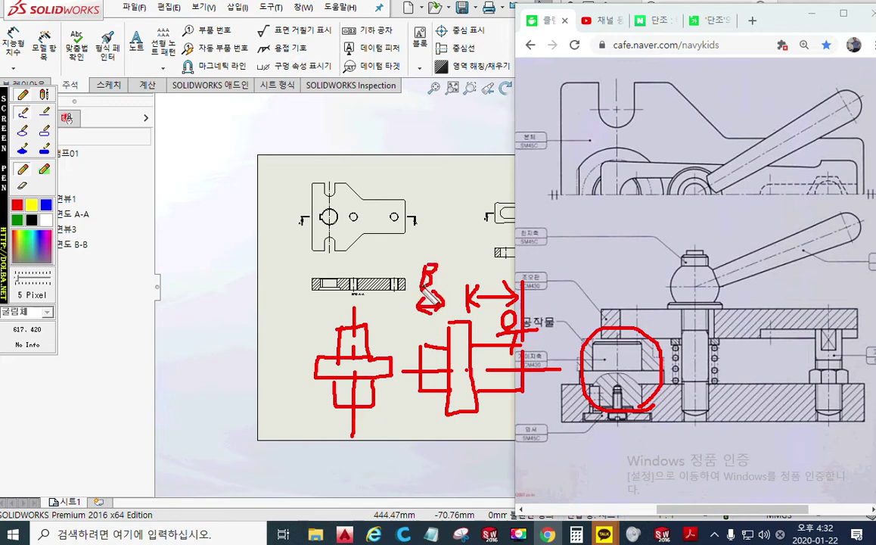
{"action": "mouse_move", "coordinate": [491, 263]}
{"action": "left_mouse_down"}
{"action": "mouse_move", "coordinate": [482, 286]}
{"action": "mouse_move", "coordinate": [503, 285]}
{"action": "mouse_move", "coordinate": [499, 276]}
{"action": "left_mouse_up"}
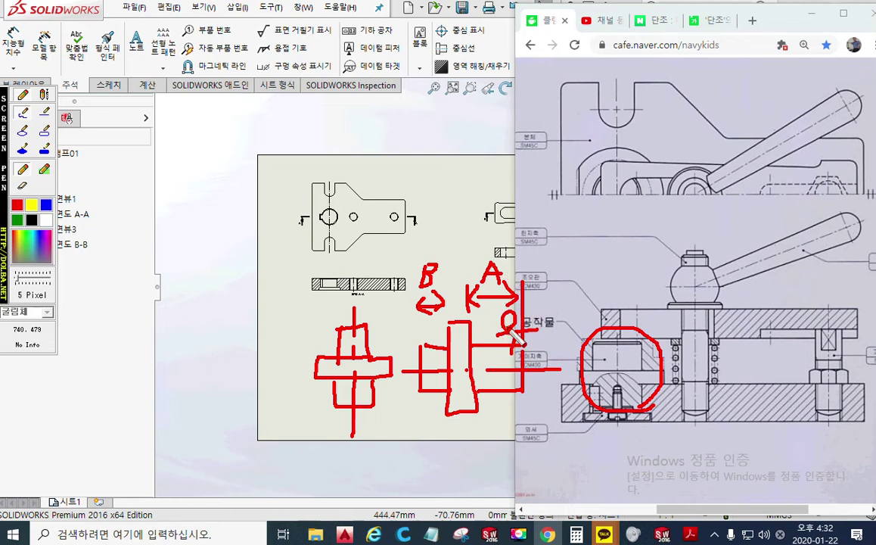
Cross out the upright shaft sketch with the screen pen, clear all marks and return to the drawing sheet.
{"action": "left_click_drag", "start_coordinate": [299, 394], "coordinate": [387, 319]}
{"action": "left_click_drag", "start_coordinate": [333, 306], "coordinate": [377, 403]}
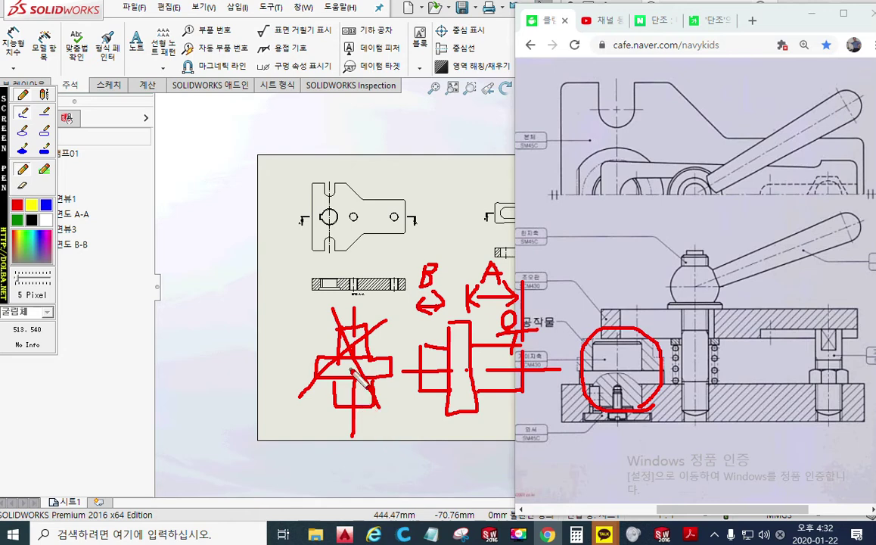
{"action": "key", "text": "Escape"}
{"action": "left_click", "coordinate": [284, 353]}
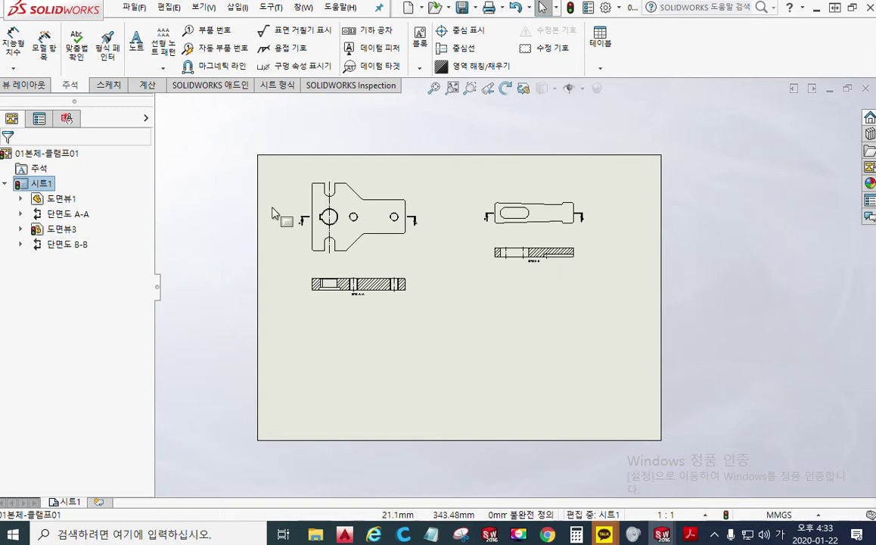
Start a new model view on the sheet from the part file 03게이지축-클램프01.
{"action": "right_click", "coordinate": [345, 347]}
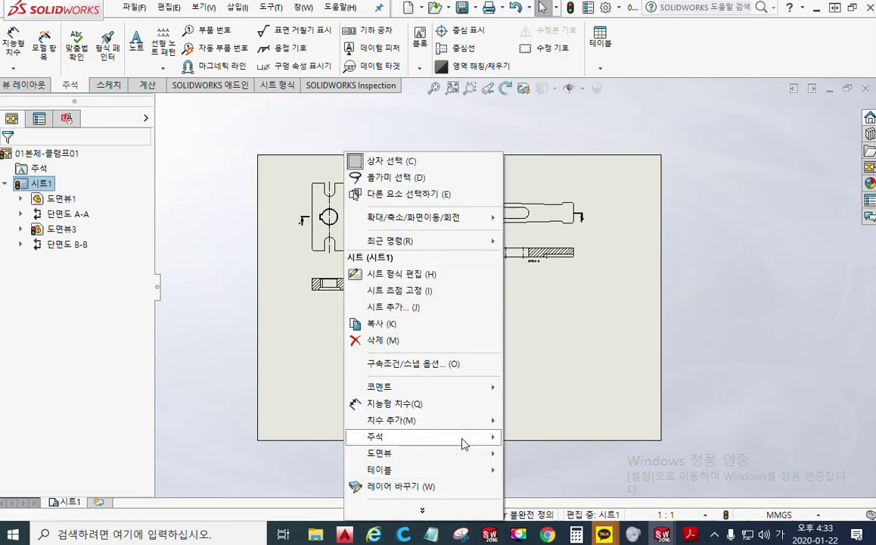
{"action": "mouse_move", "coordinate": [465, 454]}
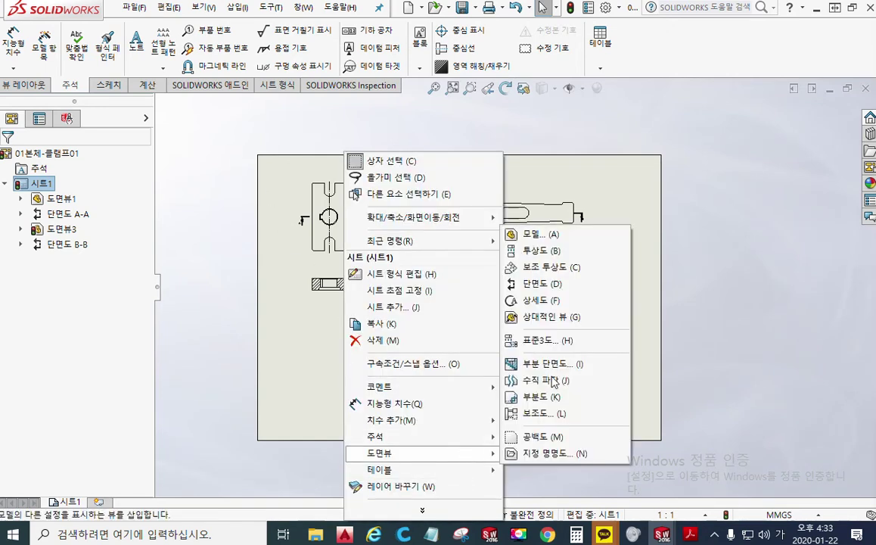
{"action": "left_click", "coordinate": [555, 235]}
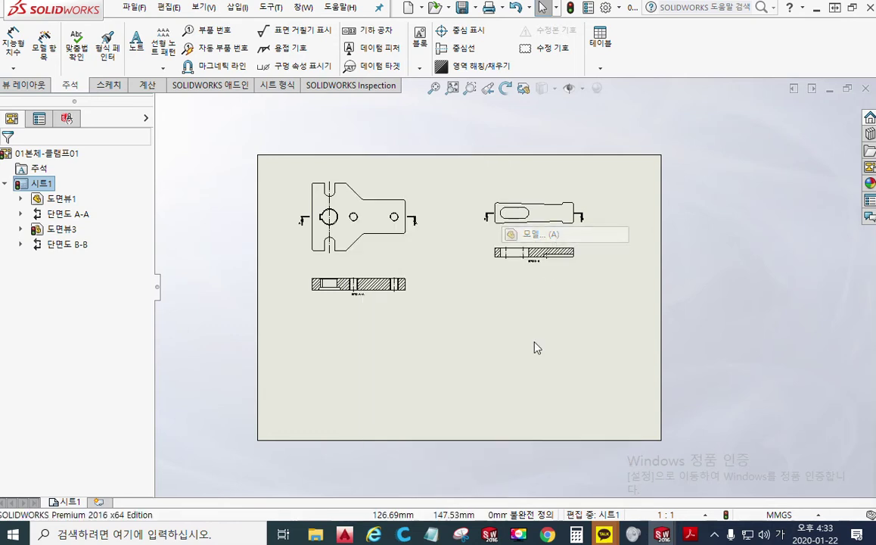
{"action": "left_click", "coordinate": [74, 345]}
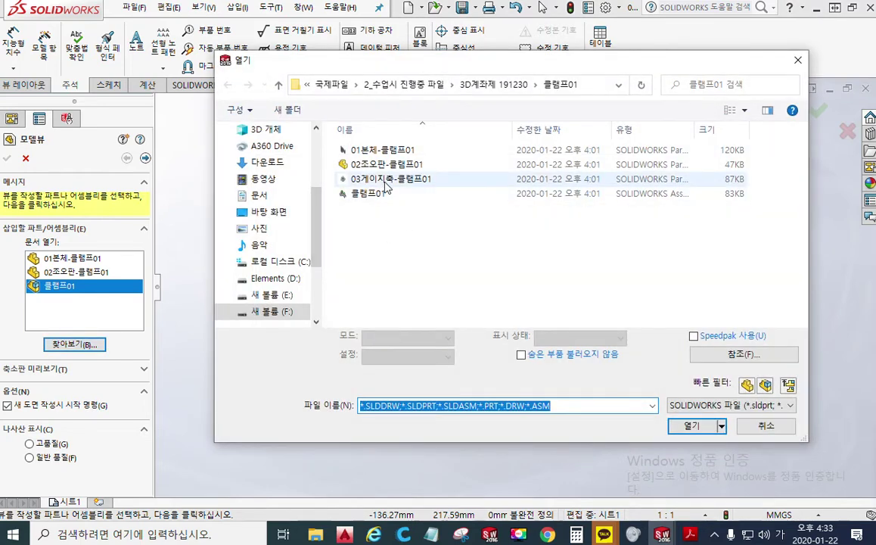
{"action": "left_click", "coordinate": [382, 180]}
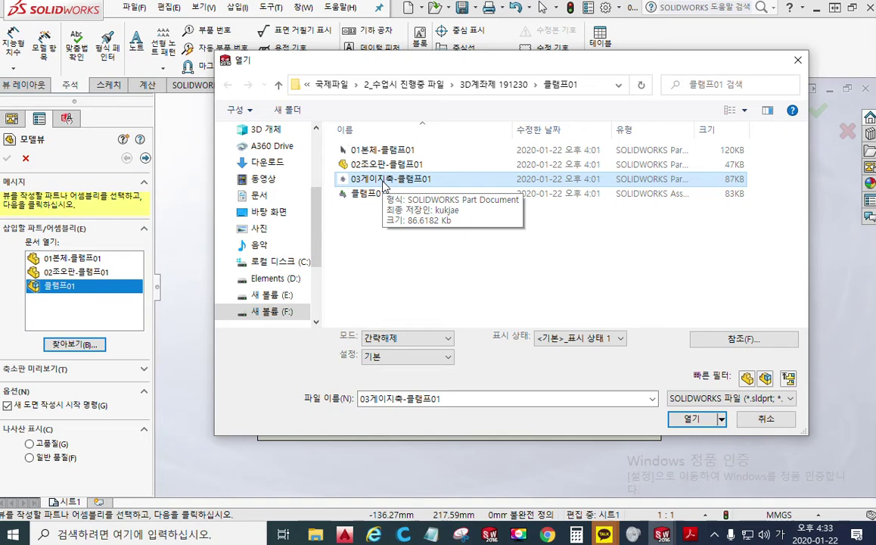
{"action": "left_click", "coordinate": [691, 419]}
{"action": "scroll", "coordinate": [423, 359], "scroll_direction": "down", "scroll_amount": 4}
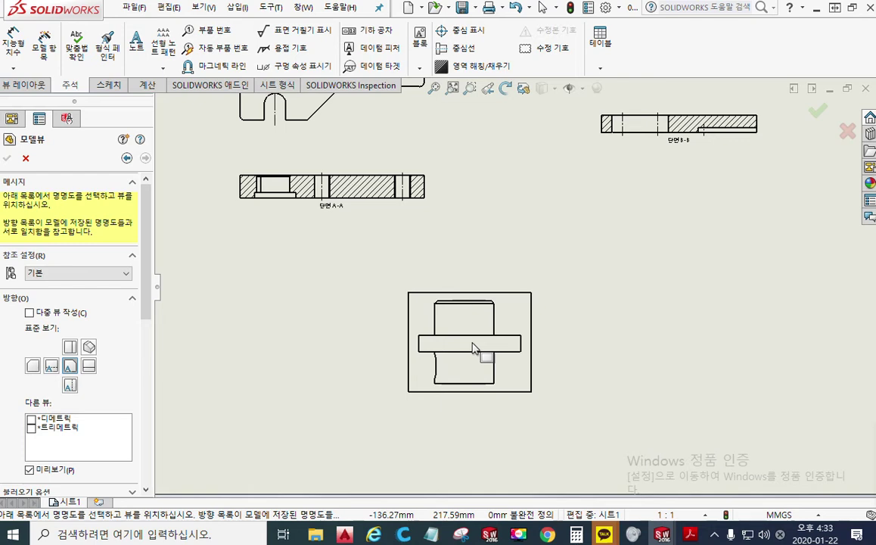
{"action": "scroll", "coordinate": [517, 348], "scroll_direction": "down", "scroll_amount": 1}
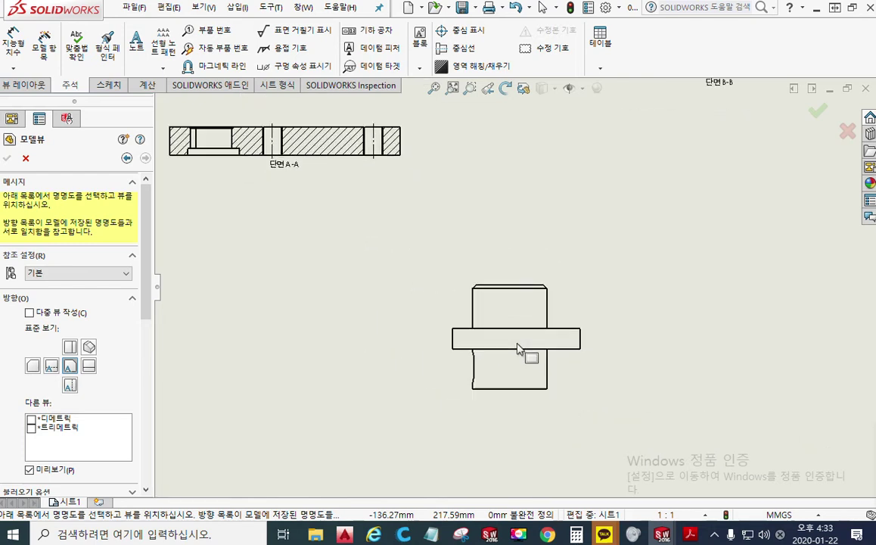
Mark the heights above and below the gauge shaft's flange with red pen arrows, labelling the upper one 13.
{"action": "key", "text": "ctrl+shift+p"}
{"action": "mouse_move", "coordinate": [566, 324]}
{"action": "left_mouse_down"}
{"action": "mouse_move", "coordinate": [563, 293]}
{"action": "mouse_move", "coordinate": [551, 290]}
{"action": "mouse_move", "coordinate": [573, 295]}
{"action": "mouse_move", "coordinate": [562, 323]}
{"action": "left_mouse_up"}
{"action": "mouse_move", "coordinate": [597, 288]}
{"action": "left_mouse_down"}
{"action": "mouse_move", "coordinate": [588, 311]}
{"action": "mouse_move", "coordinate": [622, 296]}
{"action": "mouse_move", "coordinate": [614, 313]}
{"action": "left_mouse_up"}
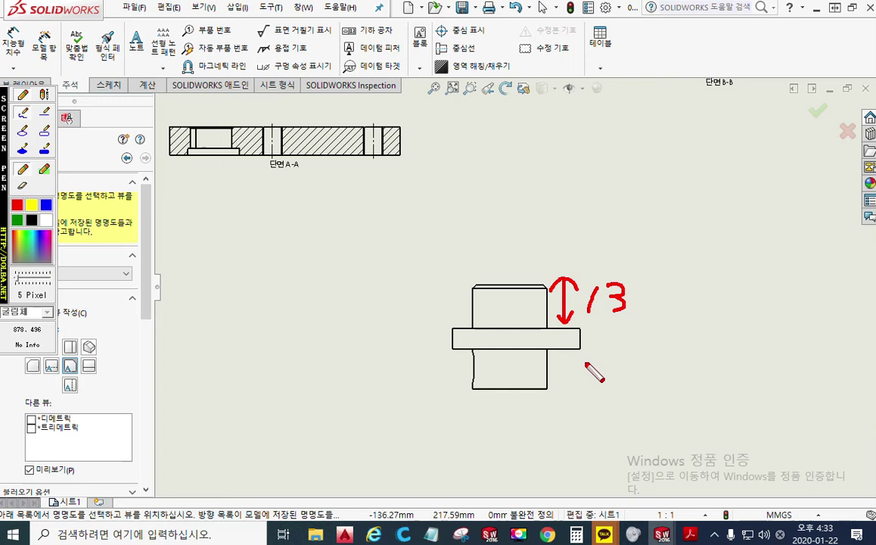
{"action": "mouse_move", "coordinate": [570, 357]}
{"action": "left_mouse_down"}
{"action": "mouse_move", "coordinate": [569, 389]}
{"action": "mouse_move", "coordinate": [566, 351]}
{"action": "mouse_move", "coordinate": [574, 360]}
{"action": "left_mouse_up"}
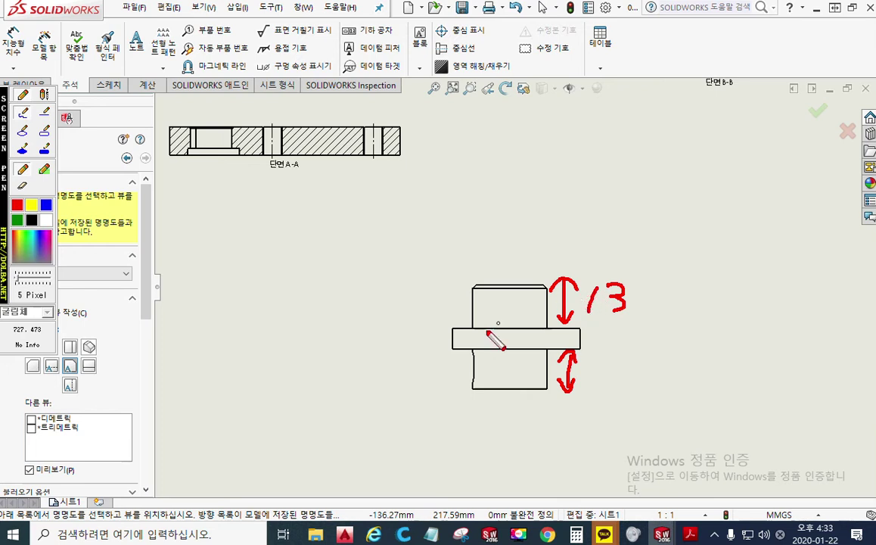
Label both shaft diameters ø22 with the red screen pen, circle the 13 and clear the markup.
{"action": "mouse_move", "coordinate": [482, 370]}
{"action": "left_mouse_down"}
{"action": "mouse_move", "coordinate": [532, 369]}
{"action": "mouse_move", "coordinate": [532, 378]}
{"action": "mouse_move", "coordinate": [488, 377]}
{"action": "mouse_move", "coordinate": [505, 402]}
{"action": "mouse_move", "coordinate": [522, 402]}
{"action": "left_mouse_up"}
{"action": "left_click_drag", "start_coordinate": [498, 403], "coordinate": [536, 401]}
{"action": "mouse_move", "coordinate": [482, 310]}
{"action": "left_mouse_down"}
{"action": "mouse_move", "coordinate": [543, 309]}
{"action": "mouse_move", "coordinate": [488, 316]}
{"action": "left_mouse_up"}
{"action": "mouse_move", "coordinate": [494, 281]}
{"action": "left_mouse_down"}
{"action": "mouse_move", "coordinate": [512, 297]}
{"action": "mouse_move", "coordinate": [529, 292]}
{"action": "mouse_move", "coordinate": [486, 276]}
{"action": "mouse_move", "coordinate": [482, 289]}
{"action": "left_mouse_up"}
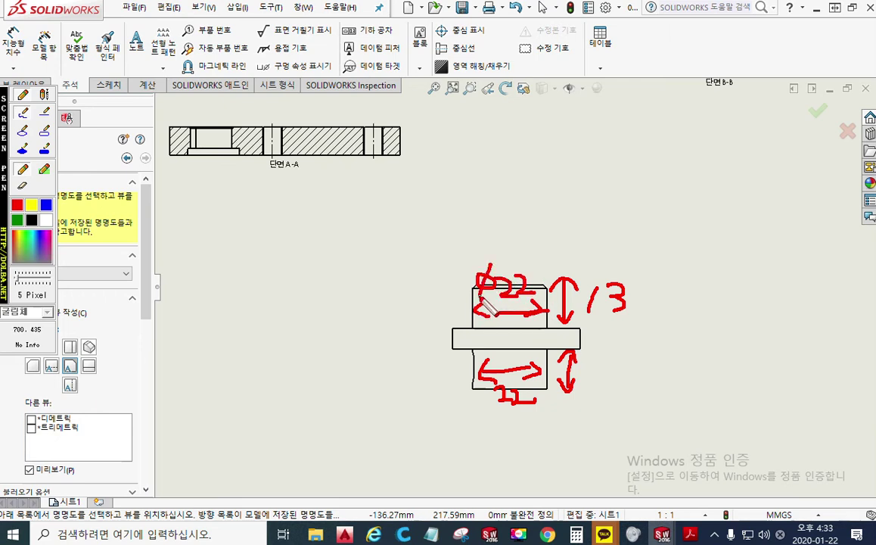
{"action": "left_click_drag", "start_coordinate": [490, 383], "coordinate": [473, 422]}
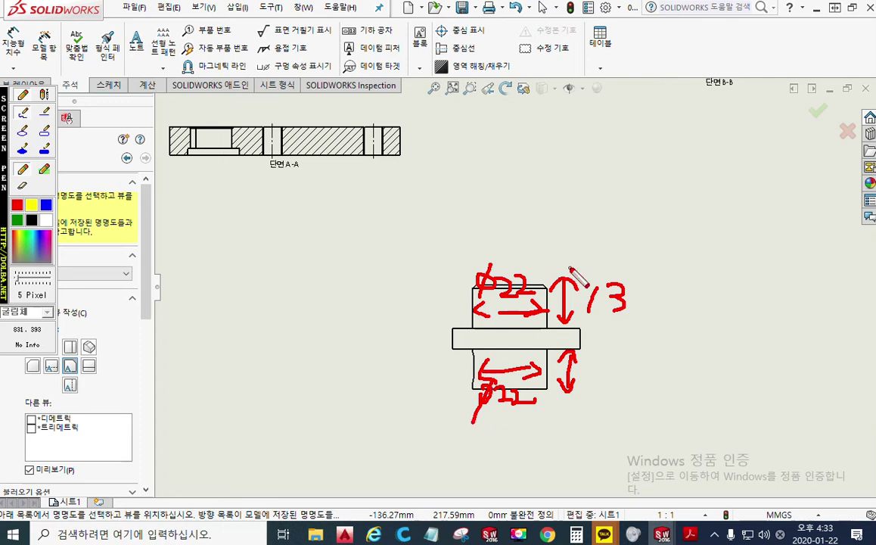
{"action": "mouse_move", "coordinate": [612, 265]}
{"action": "left_mouse_down"}
{"action": "mouse_move", "coordinate": [585, 310]}
{"action": "mouse_move", "coordinate": [637, 286]}
{"action": "mouse_move", "coordinate": [635, 312]}
{"action": "left_mouse_up"}
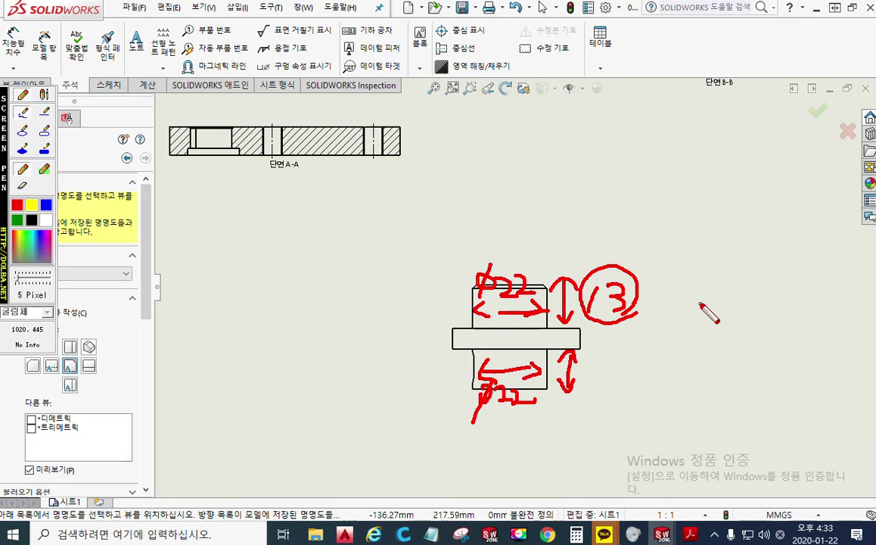
{"action": "key", "text": "Escape"}
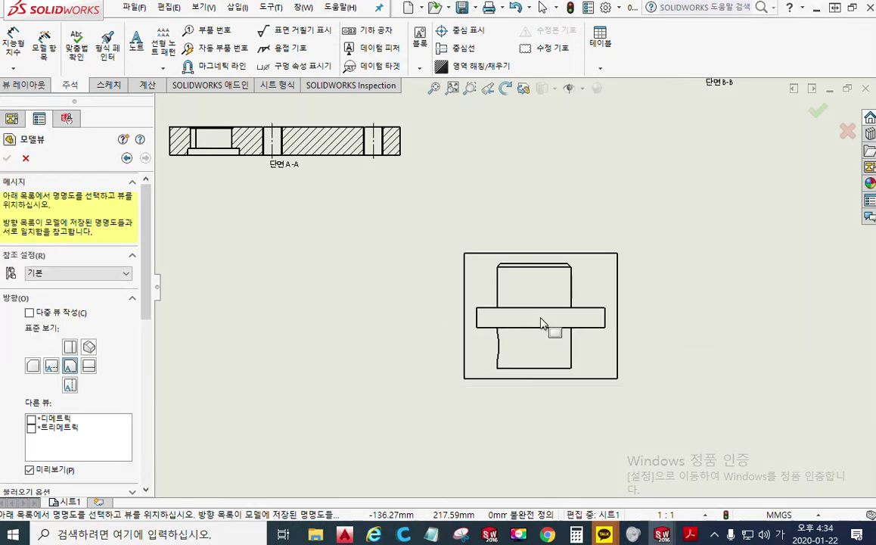
Draw a clockwise rotation arrow and a horizontal axis over the gauge shaft preview with the screen pen, and clear them.
{"action": "key", "text": "F12"}
{"action": "mouse_move", "coordinate": [531, 291]}
{"action": "left_mouse_down"}
{"action": "mouse_move", "coordinate": [547, 275]}
{"action": "mouse_move", "coordinate": [628, 344]}
{"action": "mouse_move", "coordinate": [655, 312]}
{"action": "left_mouse_up"}
{"action": "left_click_drag", "start_coordinate": [378, 334], "coordinate": [706, 333]}
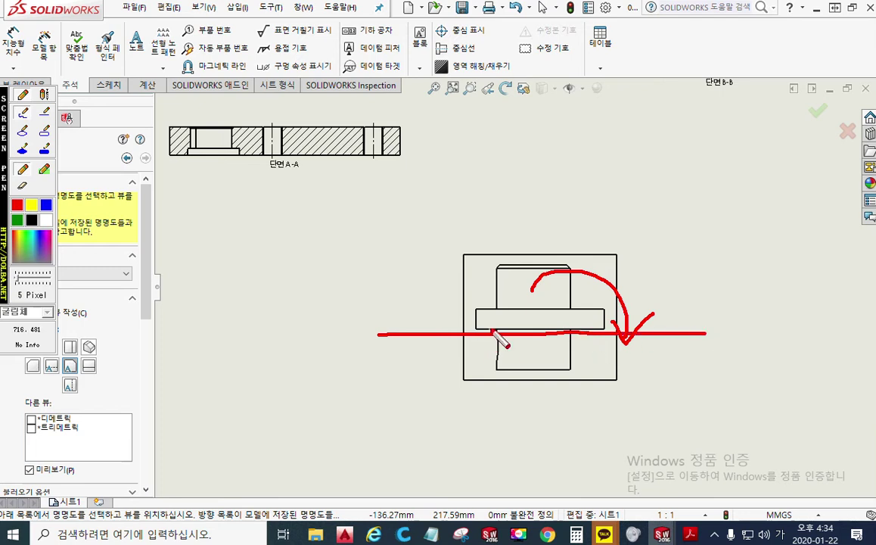
{"action": "key", "text": "Escape"}
Set the gauge shaft's model view to use the sheet scale of 1:1.
{"action": "scroll", "coordinate": [442, 327], "scroll_direction": "up", "scroll_amount": 2}
{"action": "scroll", "coordinate": [443, 327], "scroll_direction": "down", "scroll_amount": 4}
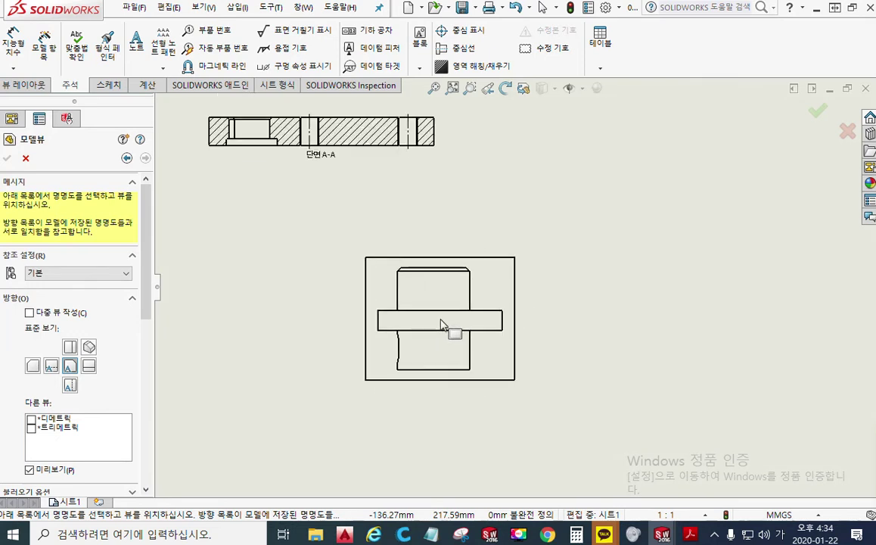
{"action": "left_click_drag", "start_coordinate": [146, 227], "coordinate": [156, 386]}
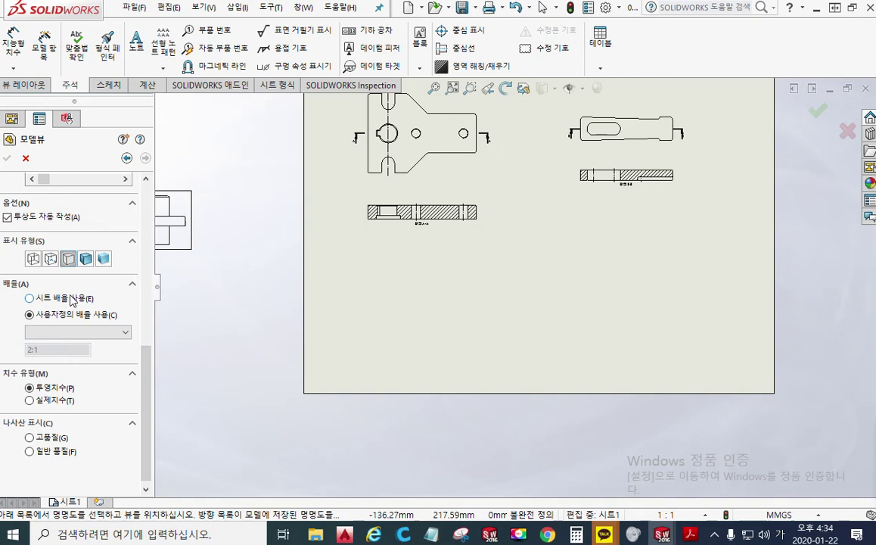
{"action": "left_click", "coordinate": [41, 301]}
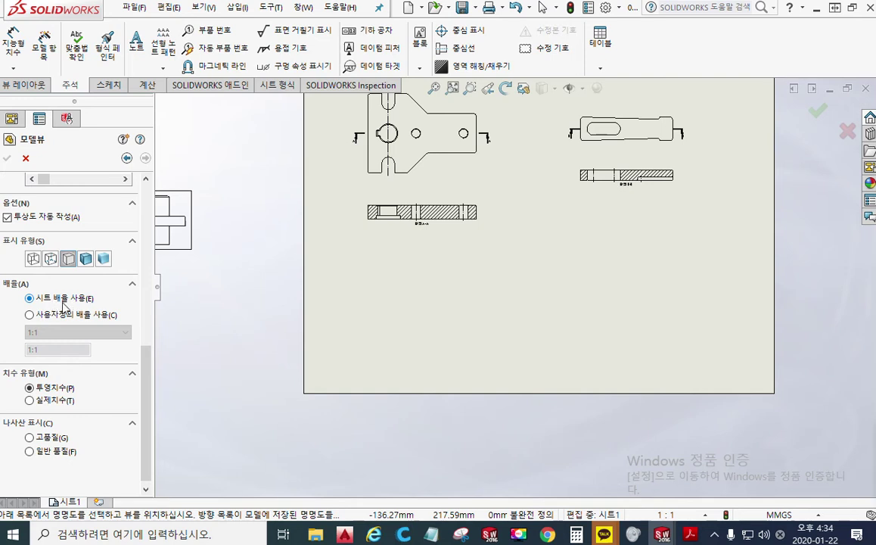
Set the gauge shaft view to high quality and place it below section A-A, without adding projected views.
{"action": "left_click", "coordinate": [30, 437]}
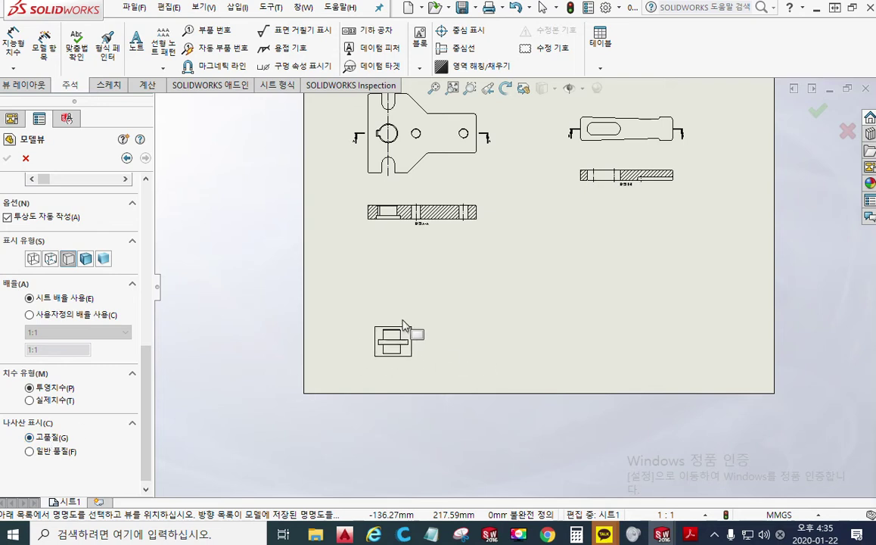
{"action": "scroll", "coordinate": [401, 295], "scroll_direction": "up", "scroll_amount": 1}
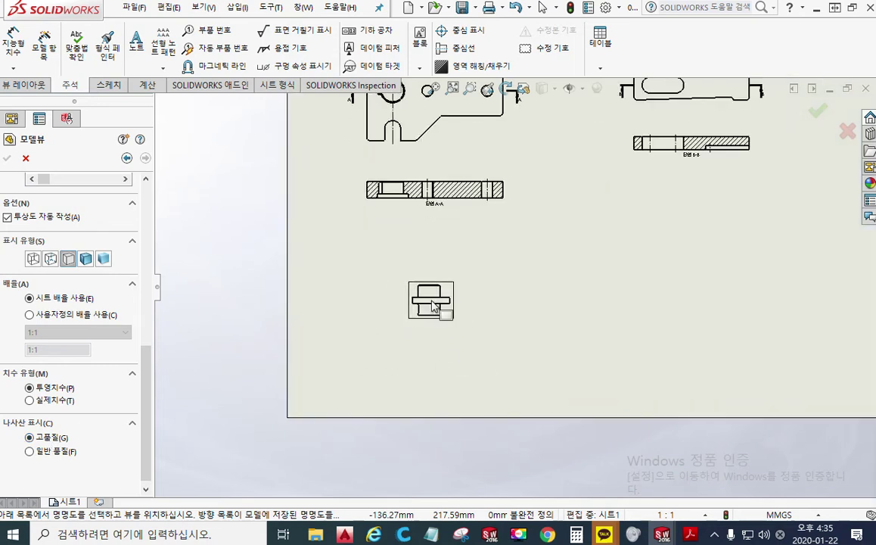
{"action": "left_click", "coordinate": [495, 324]}
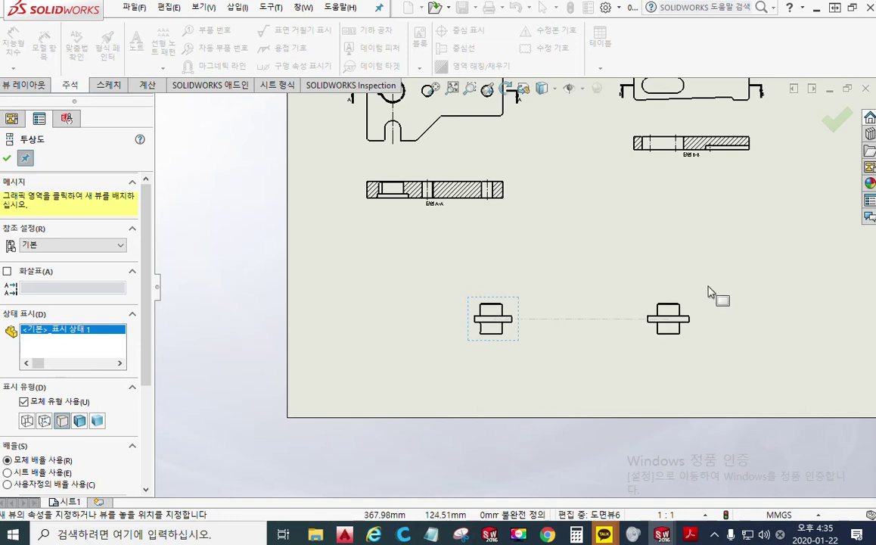
{"action": "left_click", "coordinate": [836, 128]}
Rotate the gauge shaft's drawing view by -90 degrees.
{"action": "scroll", "coordinate": [532, 336], "scroll_direction": "down", "scroll_amount": 5}
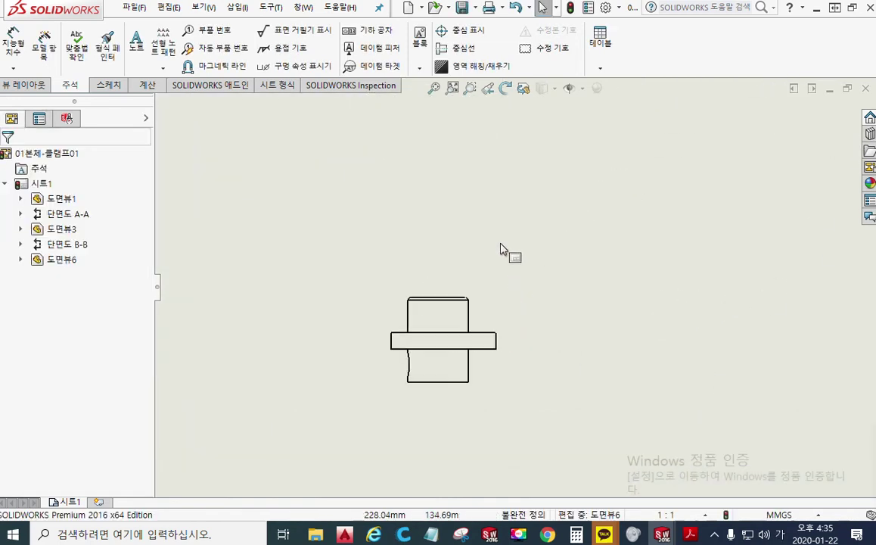
{"action": "scroll", "coordinate": [501, 244], "scroll_direction": "down", "scroll_amount": 1}
{"action": "middle_click_drag", "start_coordinate": [575, 307], "coordinate": [586, 223]}
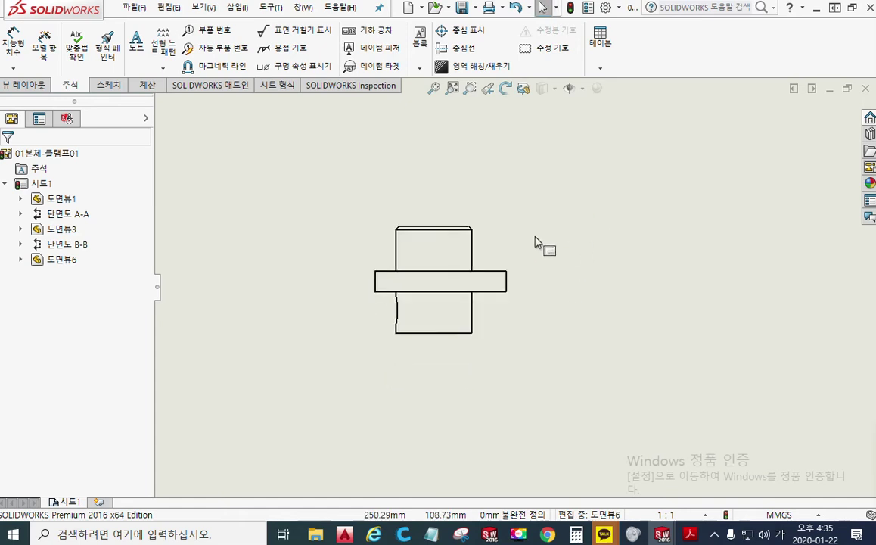
{"action": "left_click", "coordinate": [509, 249]}
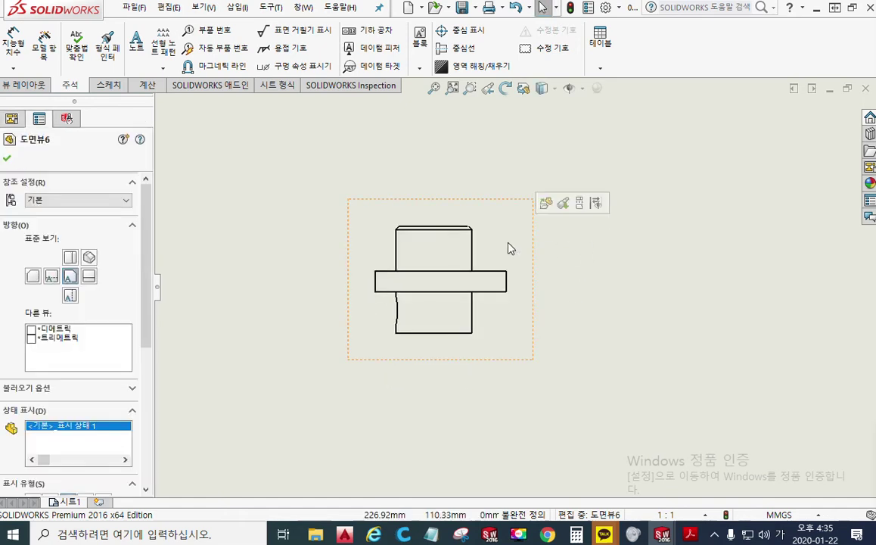
{"action": "left_click", "coordinate": [505, 90]}
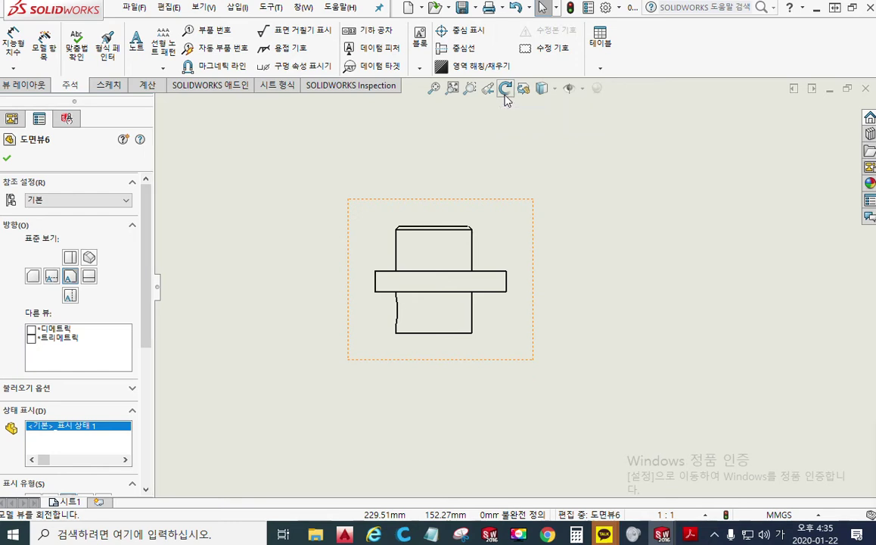
{"action": "left_click_drag", "start_coordinate": [179, 14], "coordinate": [223, 173]}
{"action": "left_click_drag", "start_coordinate": [257, 199], "coordinate": [203, 200]}
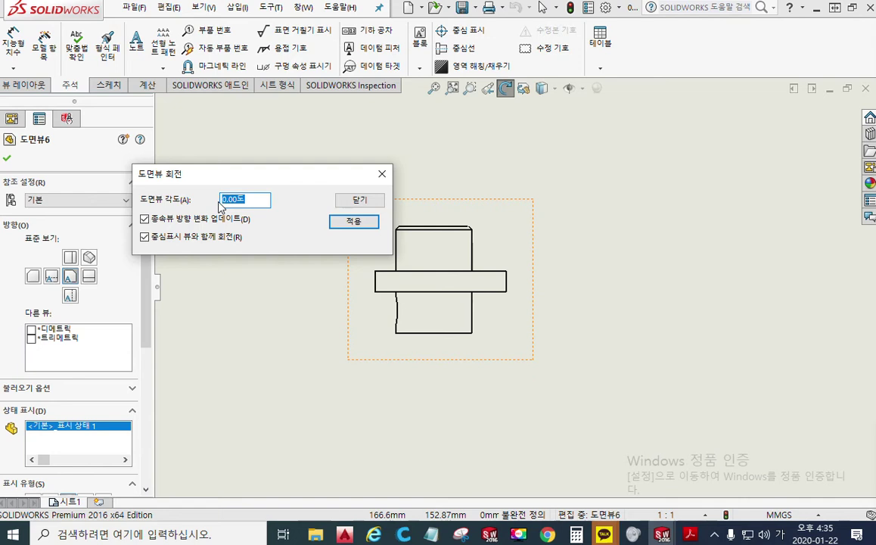
{"action": "type", "text": "-90"}
{"action": "key", "text": "Return"}
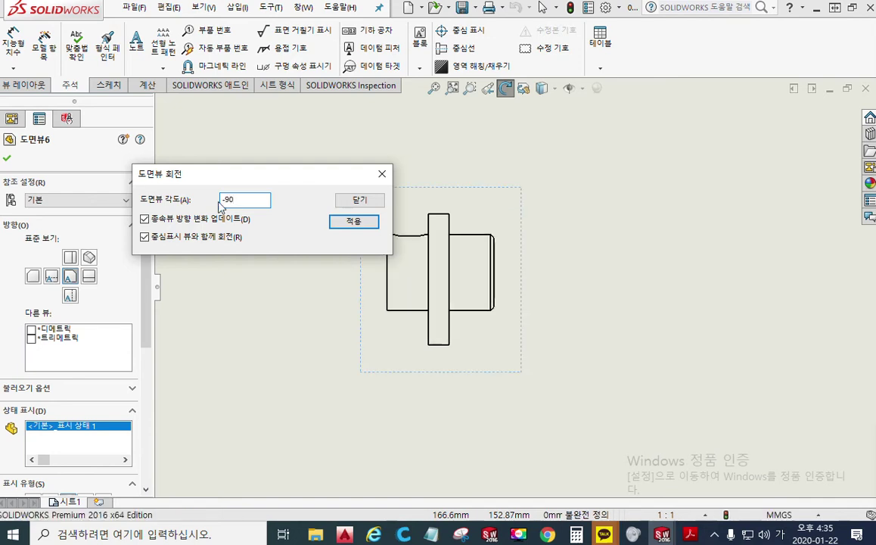
{"action": "left_click", "coordinate": [359, 199]}
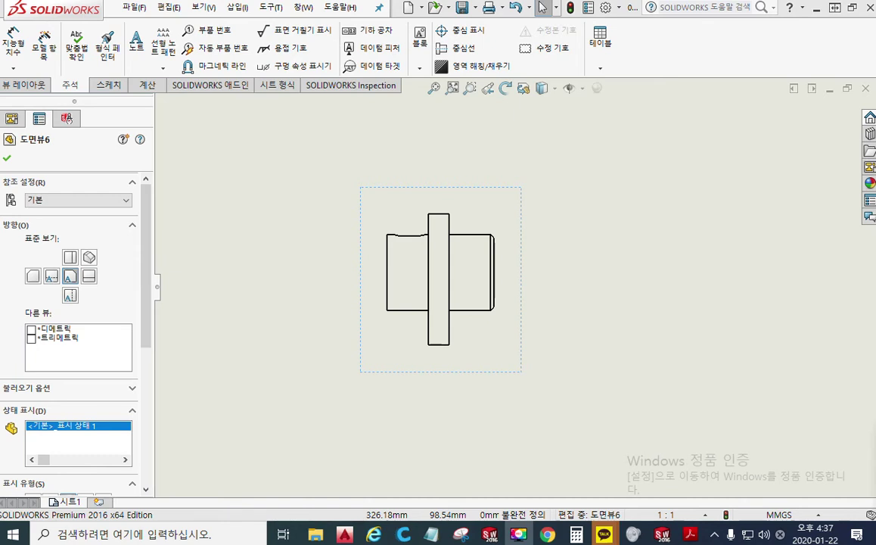
Switch to the browser's clamp assembly drawing, trace the gauge shaft's screw hole, side hole and break line with the red screen pen, and clear the markup.
{"action": "key", "text": "alt+Tab"}
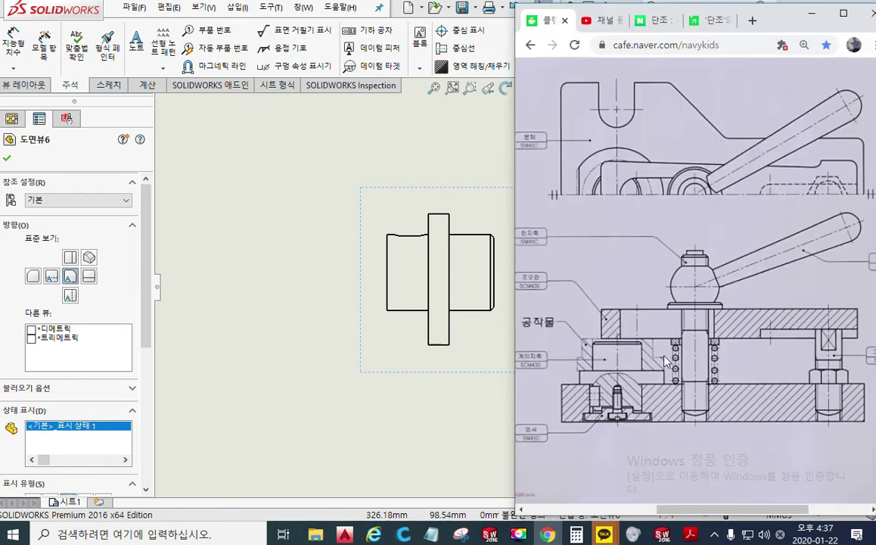
{"action": "key", "text": "F12"}
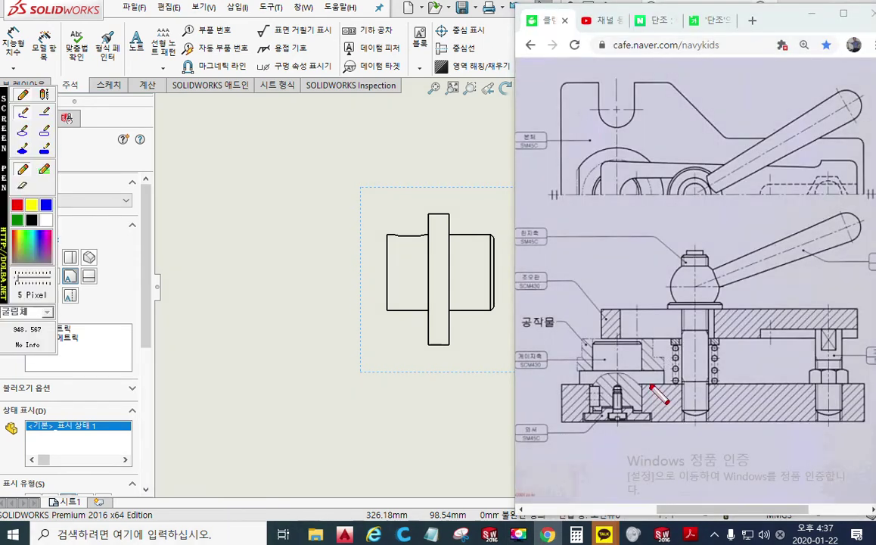
{"action": "mouse_move", "coordinate": [611, 407]}
{"action": "left_mouse_down"}
{"action": "mouse_move", "coordinate": [621, 385]}
{"action": "mouse_move", "coordinate": [624, 411]}
{"action": "left_mouse_up"}
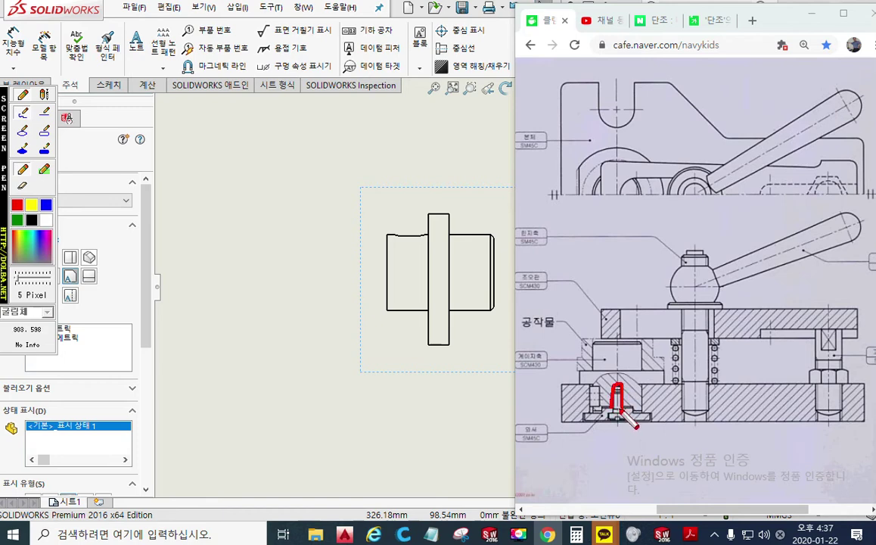
{"action": "left_click_drag", "start_coordinate": [604, 385], "coordinate": [603, 405]}
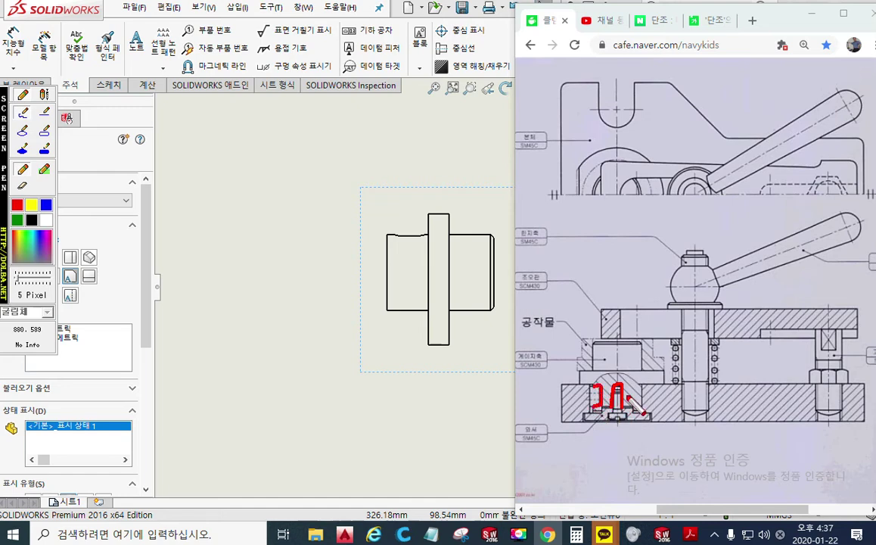
{"action": "mouse_move", "coordinate": [642, 386]}
{"action": "left_mouse_down"}
{"action": "mouse_move", "coordinate": [625, 374]}
{"action": "mouse_move", "coordinate": [604, 380]}
{"action": "mouse_move", "coordinate": [591, 404]}
{"action": "left_mouse_up"}
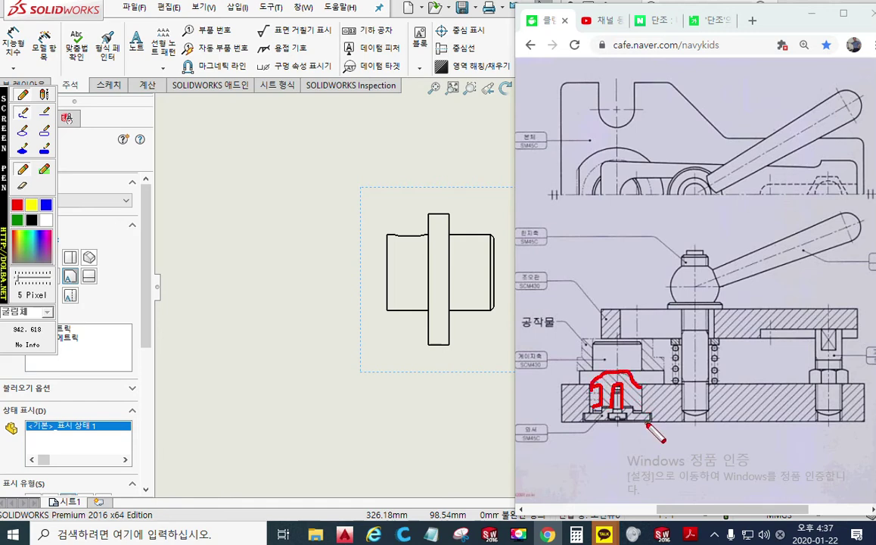
{"action": "key", "text": "Escape"}
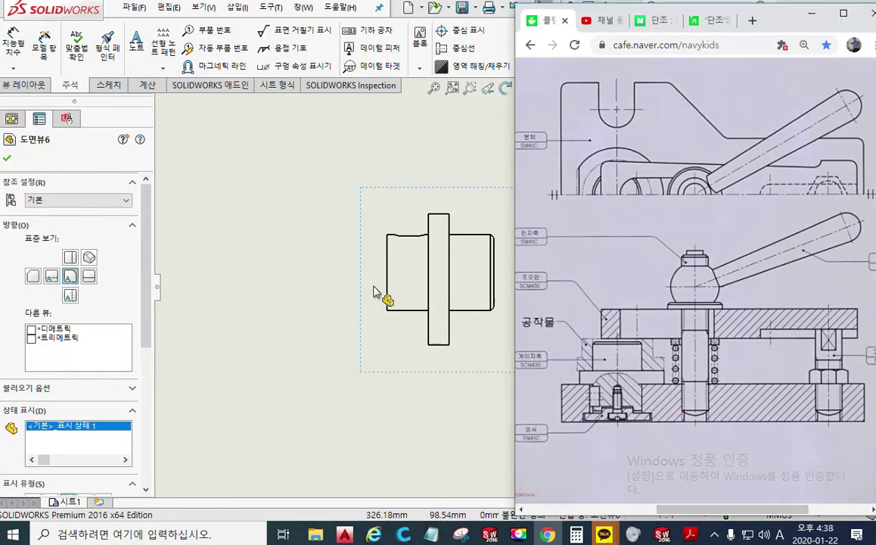
Return to SOLIDWORKS, select the gauge shaft view, show the sketch tools and box the view with the red screen pen.
{"action": "left_click", "coordinate": [274, 267]}
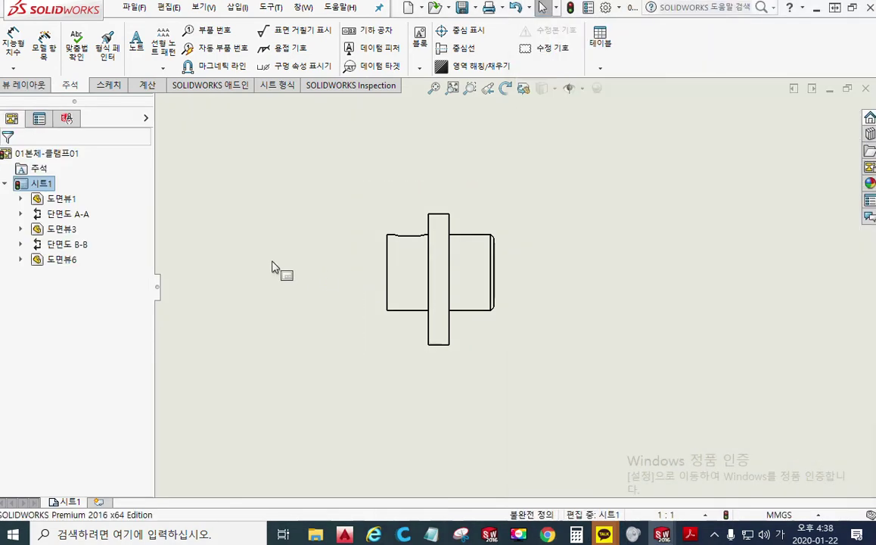
{"action": "left_click", "coordinate": [360, 233]}
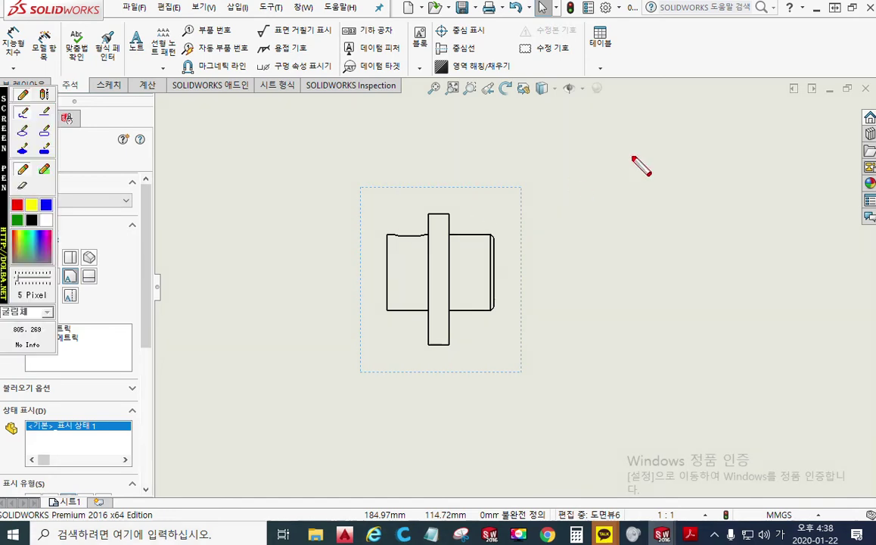
{"action": "key", "text": "Escape"}
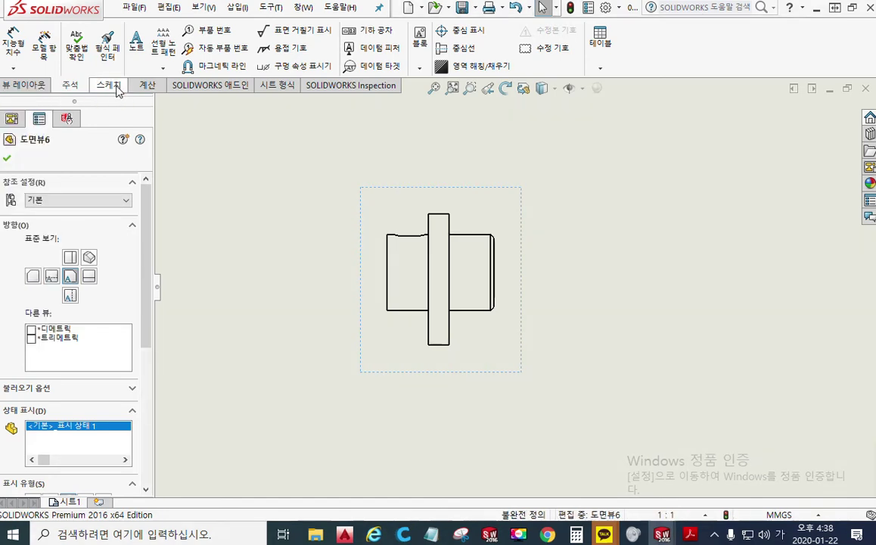
{"action": "left_click", "coordinate": [108, 84]}
{"action": "mouse_move", "coordinate": [363, 192]}
{"action": "left_mouse_down"}
{"action": "mouse_move", "coordinate": [538, 192]}
{"action": "mouse_move", "coordinate": [522, 366]}
{"action": "mouse_move", "coordinate": [373, 274]}
{"action": "mouse_move", "coordinate": [370, 201]}
{"action": "left_mouse_up"}
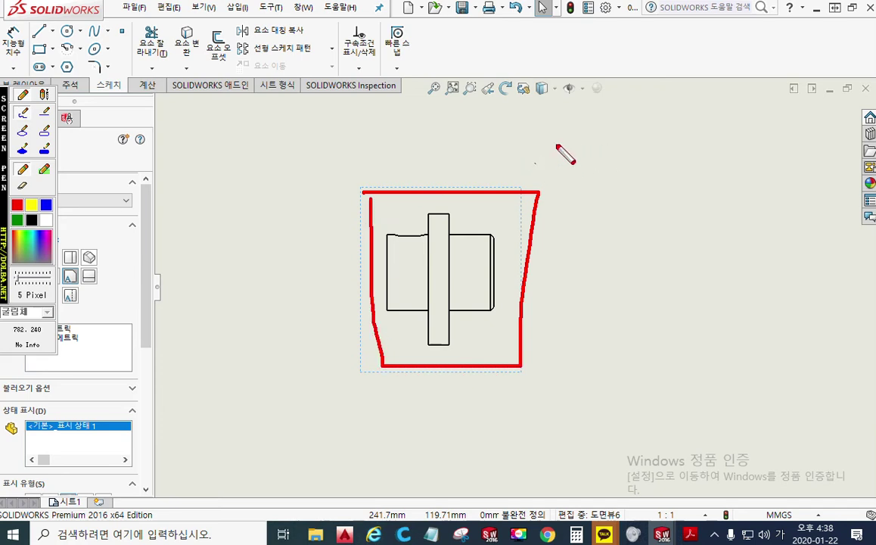
Write the pen note "① 뷰 선택" beside the gauge shaft view.
{"action": "mouse_move", "coordinate": [575, 113]}
{"action": "left_mouse_down"}
{"action": "mouse_move", "coordinate": [576, 151]}
{"action": "mouse_move", "coordinate": [567, 149]}
{"action": "mouse_move", "coordinate": [587, 125]}
{"action": "mouse_move", "coordinate": [615, 140]}
{"action": "left_mouse_up"}
{"action": "left_click_drag", "start_coordinate": [637, 106], "coordinate": [632, 160]}
{"action": "left_click_drag", "start_coordinate": [684, 118], "coordinate": [670, 139]}
{"action": "mouse_move", "coordinate": [679, 127]}
{"action": "left_mouse_down"}
{"action": "mouse_move", "coordinate": [695, 138]}
{"action": "mouse_move", "coordinate": [688, 147]}
{"action": "mouse_move", "coordinate": [725, 125]}
{"action": "mouse_move", "coordinate": [710, 147]}
{"action": "left_mouse_up"}
{"action": "left_click_drag", "start_coordinate": [710, 148], "coordinate": [728, 146]}
{"action": "mouse_move", "coordinate": [731, 121]}
{"action": "left_mouse_down"}
{"action": "mouse_move", "coordinate": [733, 148]}
{"action": "mouse_move", "coordinate": [741, 135]}
{"action": "left_mouse_up"}
{"action": "left_click_drag", "start_coordinate": [743, 119], "coordinate": [744, 151]}
{"action": "left_click_drag", "start_coordinate": [734, 155], "coordinate": [754, 163]}
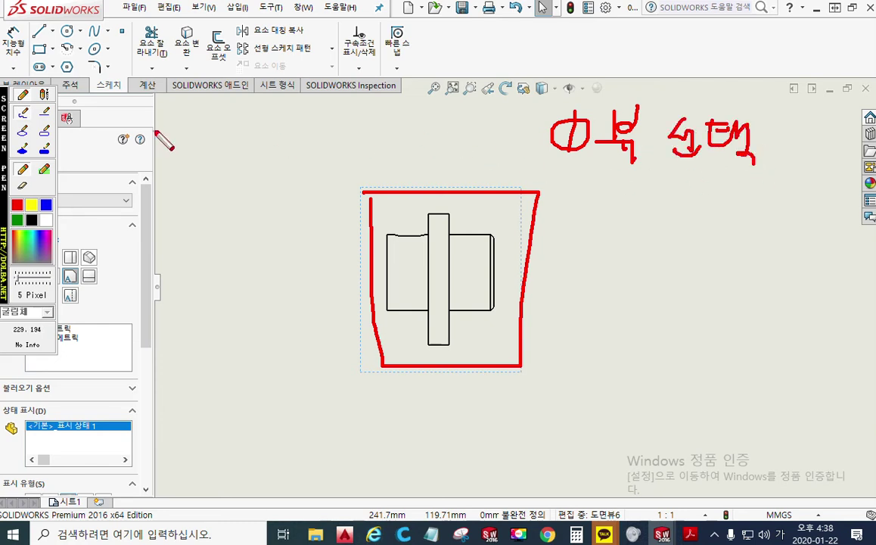
Write the pen note "② 폐곡선" beneath the first note.
{"action": "mouse_move", "coordinate": [563, 190]}
{"action": "left_mouse_down"}
{"action": "mouse_move", "coordinate": [598, 202]}
{"action": "mouse_move", "coordinate": [591, 218]}
{"action": "left_mouse_up"}
{"action": "mouse_move", "coordinate": [622, 184]}
{"action": "left_mouse_down"}
{"action": "mouse_move", "coordinate": [642, 184]}
{"action": "mouse_move", "coordinate": [629, 203]}
{"action": "mouse_move", "coordinate": [659, 194]}
{"action": "left_mouse_up"}
{"action": "mouse_move", "coordinate": [660, 183]}
{"action": "left_mouse_down"}
{"action": "mouse_move", "coordinate": [670, 206]}
{"action": "mouse_move", "coordinate": [697, 191]}
{"action": "left_mouse_up"}
{"action": "mouse_move", "coordinate": [692, 191]}
{"action": "left_mouse_down"}
{"action": "mouse_move", "coordinate": [688, 200]}
{"action": "mouse_move", "coordinate": [703, 199]}
{"action": "mouse_move", "coordinate": [702, 215]}
{"action": "mouse_move", "coordinate": [717, 205]}
{"action": "left_mouse_up"}
{"action": "mouse_move", "coordinate": [721, 195]}
{"action": "left_mouse_down"}
{"action": "mouse_move", "coordinate": [731, 204]}
{"action": "mouse_move", "coordinate": [740, 195]}
{"action": "left_mouse_up"}
{"action": "left_click_drag", "start_coordinate": [741, 184], "coordinate": [747, 214]}
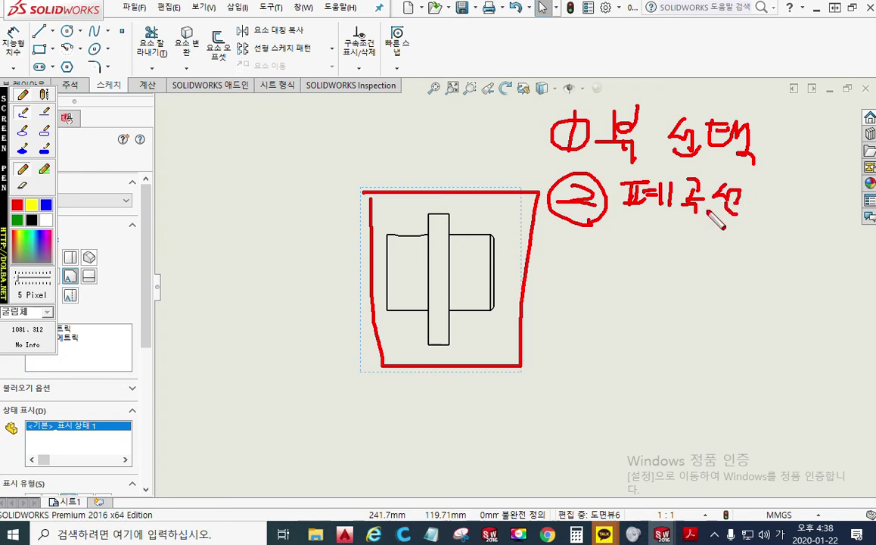
Circle the Spline tool with a line leading from the second note, label it "자유곡선" and star the note.
{"action": "mouse_move", "coordinate": [541, 180]}
{"action": "left_mouse_down"}
{"action": "mouse_move", "coordinate": [182, 127]}
{"action": "mouse_move", "coordinate": [107, 76]}
{"action": "mouse_move", "coordinate": [123, 46]}
{"action": "mouse_move", "coordinate": [67, 30]}
{"action": "mouse_move", "coordinate": [120, 35]}
{"action": "mouse_move", "coordinate": [118, 53]}
{"action": "left_mouse_up"}
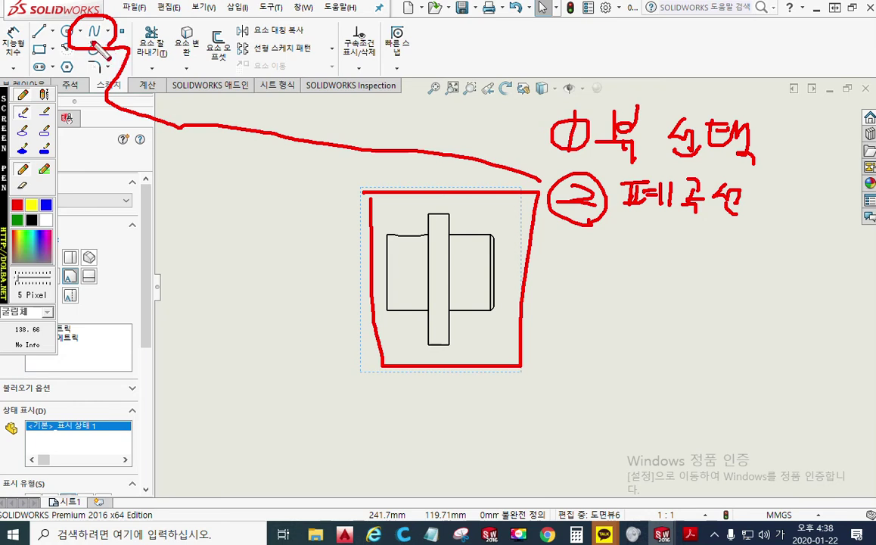
{"action": "mouse_move", "coordinate": [129, 28]}
{"action": "left_mouse_down"}
{"action": "mouse_move", "coordinate": [150, 47]}
{"action": "mouse_move", "coordinate": [161, 33]}
{"action": "mouse_move", "coordinate": [170, 53]}
{"action": "mouse_move", "coordinate": [189, 26]}
{"action": "mouse_move", "coordinate": [196, 51]}
{"action": "mouse_move", "coordinate": [227, 38]}
{"action": "mouse_move", "coordinate": [234, 59]}
{"action": "left_mouse_up"}
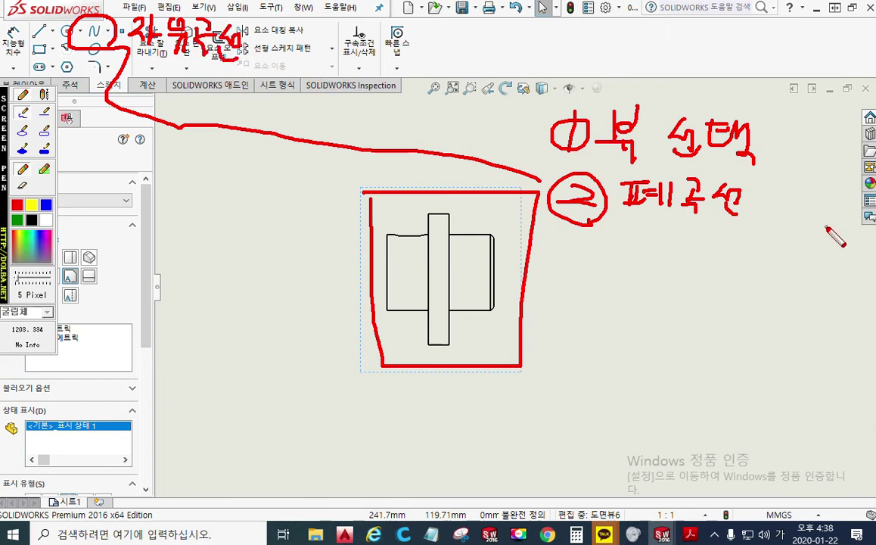
{"action": "mouse_move", "coordinate": [778, 184]}
{"action": "left_mouse_down"}
{"action": "mouse_move", "coordinate": [759, 207]}
{"action": "mouse_move", "coordinate": [764, 227]}
{"action": "left_mouse_up"}
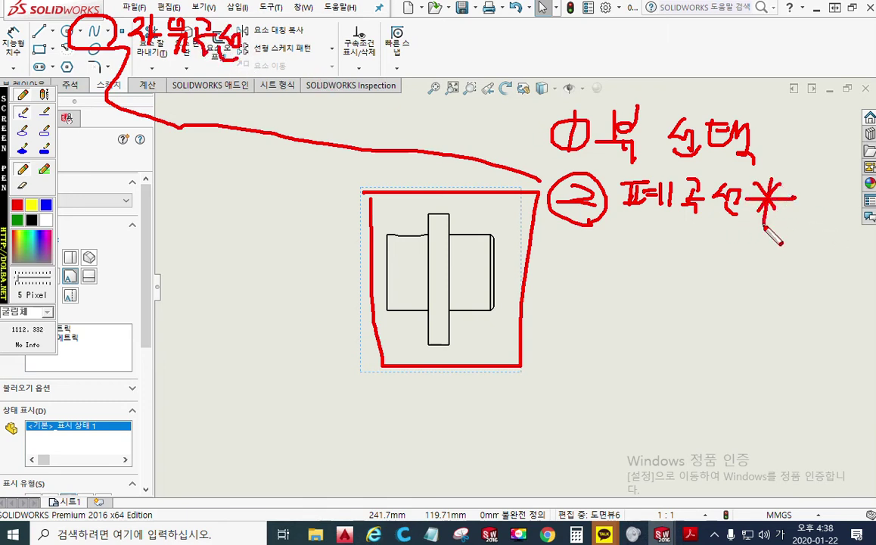
Mark pen points numbered 1 to 6 around the shaft's grooved end, trace a closed curve through them and circle its closing point.
{"action": "left_click_drag", "start_coordinate": [412, 198], "coordinate": [413, 209]}
{"action": "left_click", "coordinate": [418, 215]}
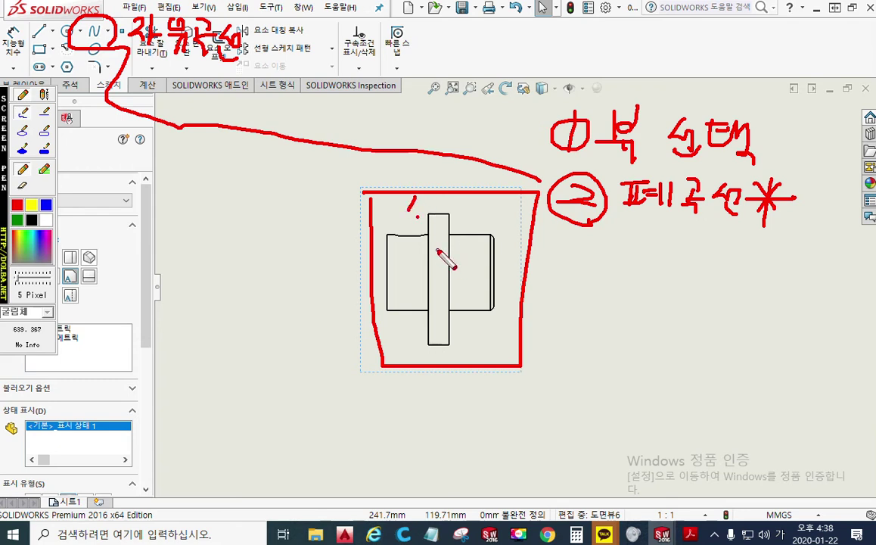
{"action": "left_click", "coordinate": [438, 231]}
{"action": "left_click_drag", "start_coordinate": [453, 224], "coordinate": [464, 232]}
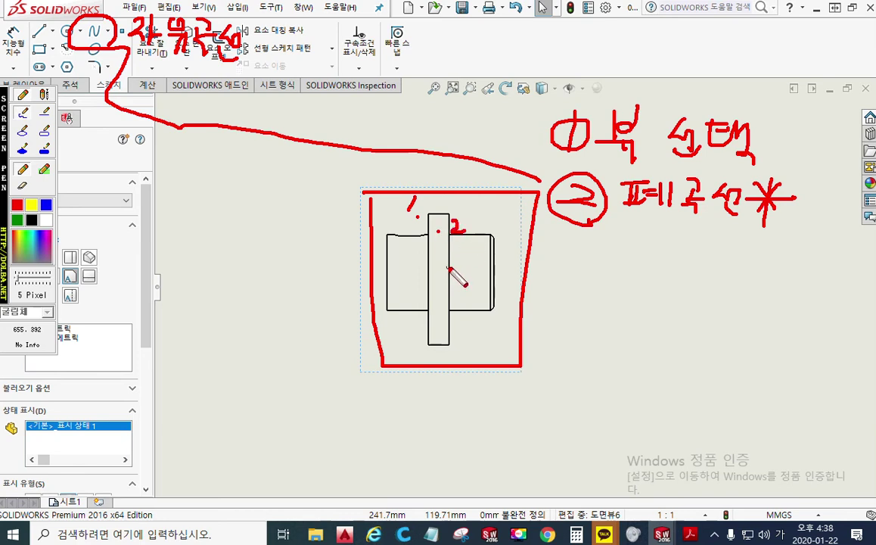
{"action": "left_click", "coordinate": [445, 270]}
{"action": "left_click_drag", "start_coordinate": [461, 259], "coordinate": [461, 277]}
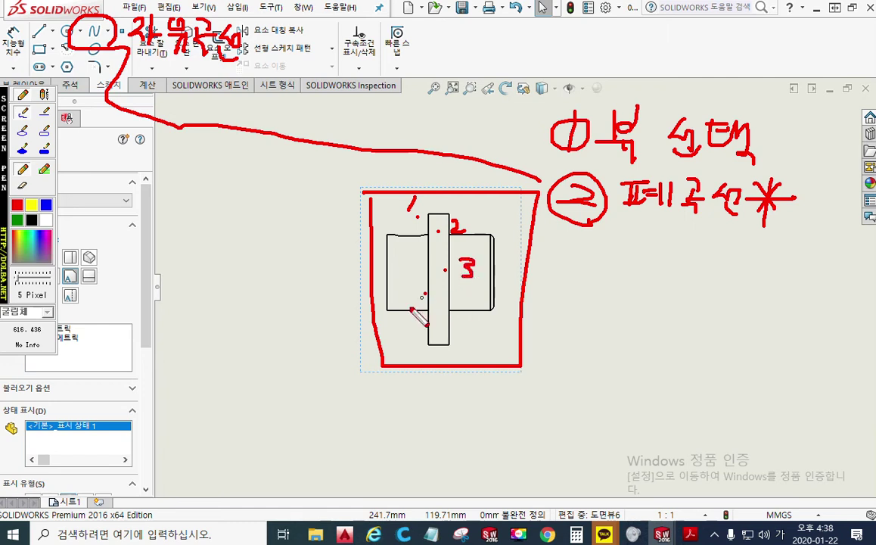
{"action": "mouse_move", "coordinate": [438, 295]}
{"action": "left_mouse_down"}
{"action": "mouse_move", "coordinate": [447, 303]}
{"action": "mouse_move", "coordinate": [441, 313]}
{"action": "left_mouse_up"}
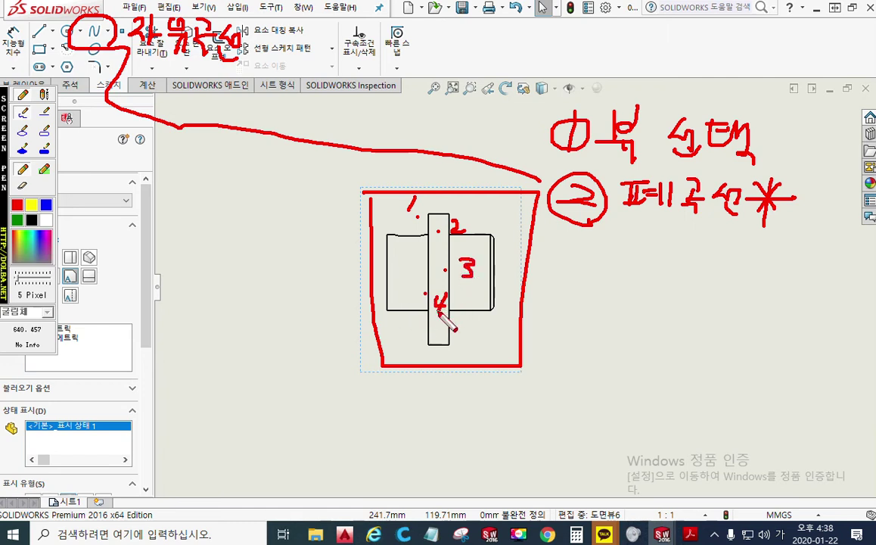
{"action": "left_click", "coordinate": [387, 297]}
{"action": "left_click_drag", "start_coordinate": [392, 316], "coordinate": [388, 333]}
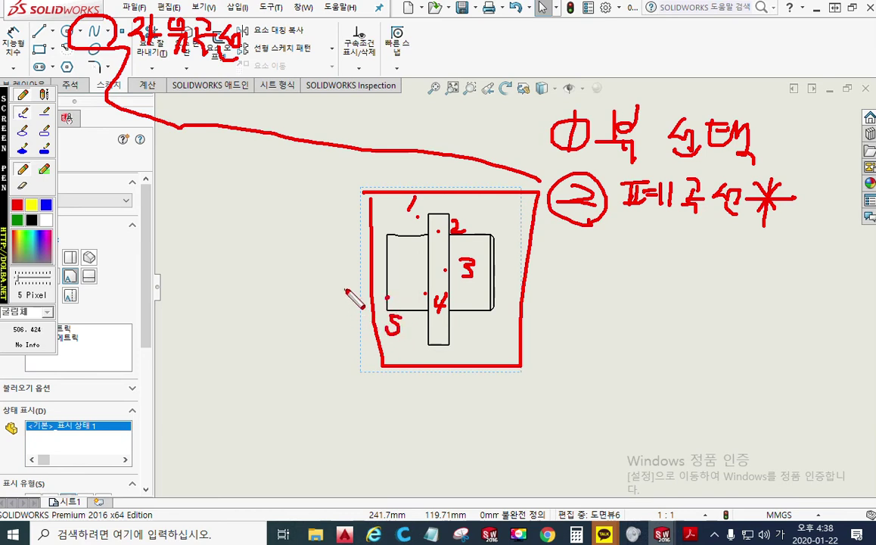
{"action": "mouse_move", "coordinate": [319, 267]}
{"action": "left_mouse_down"}
{"action": "mouse_move", "coordinate": [308, 286]}
{"action": "mouse_move", "coordinate": [317, 287]}
{"action": "left_mouse_up"}
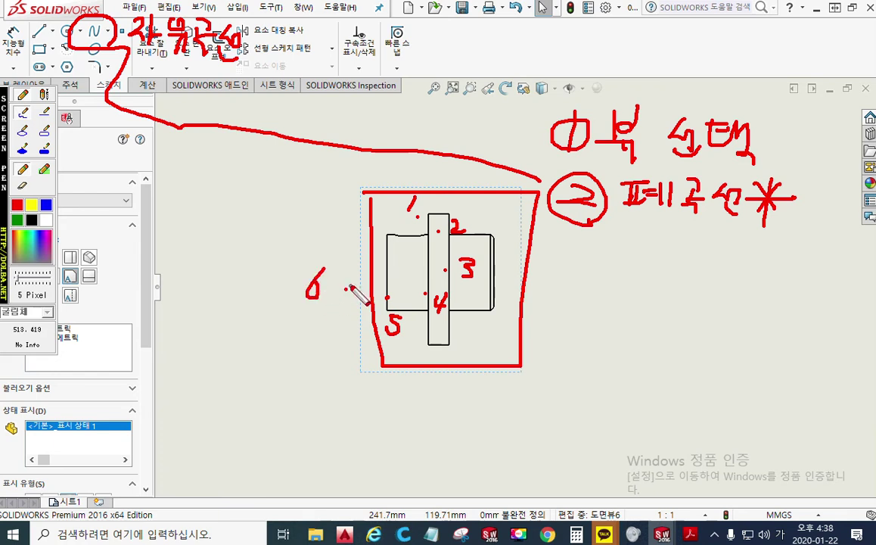
{"action": "mouse_move", "coordinate": [422, 227]}
{"action": "left_mouse_down"}
{"action": "mouse_move", "coordinate": [438, 235]}
{"action": "mouse_move", "coordinate": [444, 261]}
{"action": "mouse_move", "coordinate": [433, 288]}
{"action": "mouse_move", "coordinate": [408, 301]}
{"action": "mouse_move", "coordinate": [349, 284]}
{"action": "mouse_move", "coordinate": [371, 231]}
{"action": "mouse_move", "coordinate": [407, 217]}
{"action": "mouse_move", "coordinate": [392, 209]}
{"action": "mouse_move", "coordinate": [397, 203]}
{"action": "mouse_move", "coordinate": [411, 235]}
{"action": "mouse_move", "coordinate": [386, 216]}
{"action": "mouse_move", "coordinate": [401, 201]}
{"action": "left_mouse_up"}
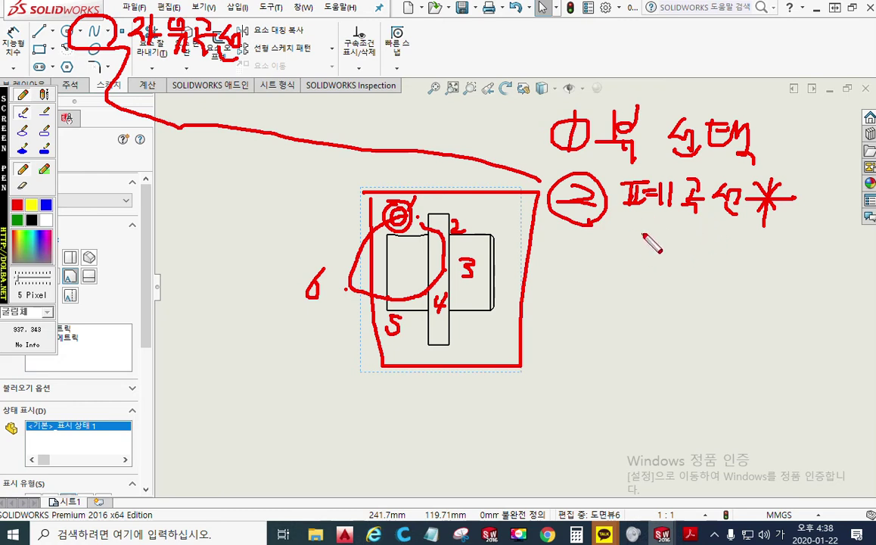
Write the pen note "③ 부분단면" beneath the second note.
{"action": "mouse_move", "coordinate": [569, 242]}
{"action": "left_mouse_down"}
{"action": "mouse_move", "coordinate": [576, 277]}
{"action": "mouse_move", "coordinate": [588, 236]}
{"action": "mouse_move", "coordinate": [605, 289]}
{"action": "left_mouse_up"}
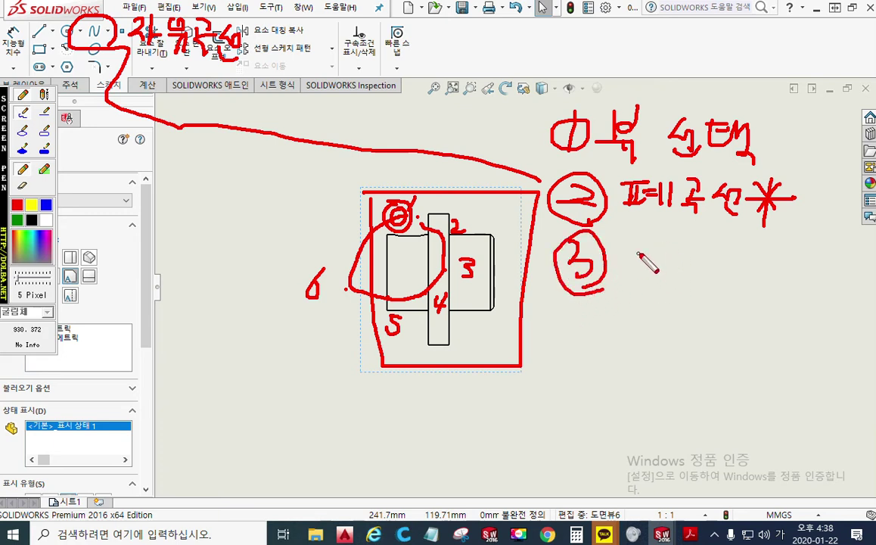
{"action": "mouse_move", "coordinate": [635, 238]}
{"action": "left_mouse_down"}
{"action": "mouse_move", "coordinate": [653, 258]}
{"action": "mouse_move", "coordinate": [634, 274]}
{"action": "mouse_move", "coordinate": [660, 286]}
{"action": "left_mouse_up"}
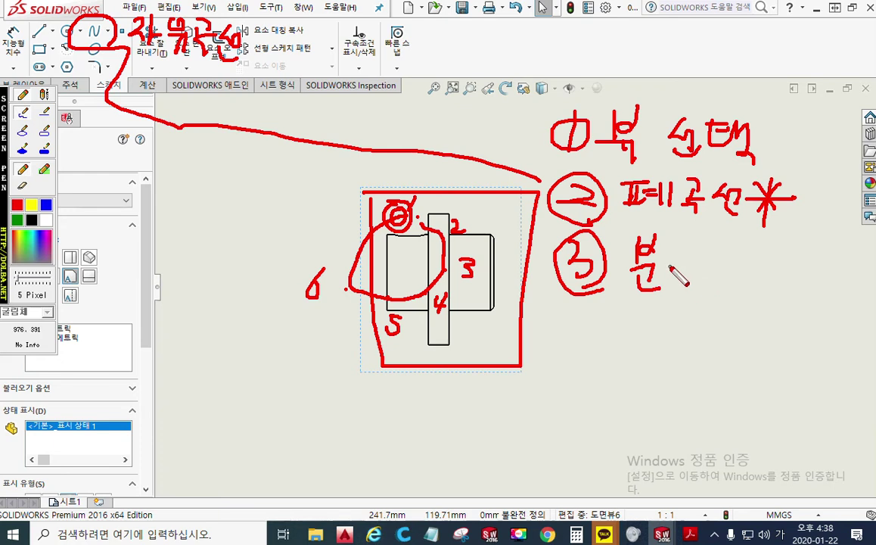
{"action": "mouse_move", "coordinate": [610, 243]}
{"action": "left_mouse_down"}
{"action": "mouse_move", "coordinate": [613, 261]}
{"action": "mouse_move", "coordinate": [623, 253]}
{"action": "left_mouse_up"}
{"action": "left_click_drag", "start_coordinate": [681, 257], "coordinate": [684, 286]}
{"action": "left_click_drag", "start_coordinate": [690, 256], "coordinate": [690, 287]}
{"action": "mouse_move", "coordinate": [690, 272]}
{"action": "left_mouse_down"}
{"action": "mouse_move", "coordinate": [701, 271]}
{"action": "mouse_move", "coordinate": [711, 287]}
{"action": "mouse_move", "coordinate": [728, 268]}
{"action": "left_mouse_up"}
{"action": "left_click_drag", "start_coordinate": [738, 256], "coordinate": [748, 265]}
{"action": "left_click_drag", "start_coordinate": [749, 244], "coordinate": [752, 290]}
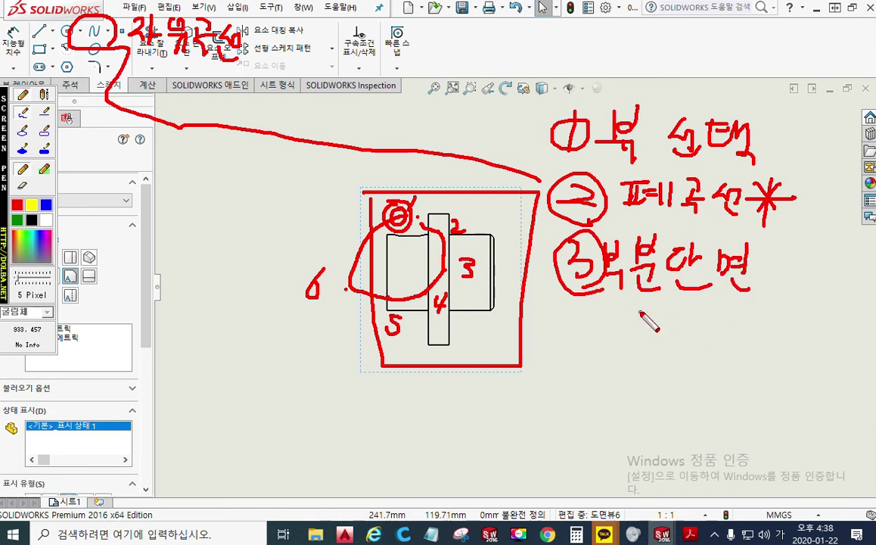
Write the pen note "(깊이-직경 큰것 기준 R)" beneath the third note.
{"action": "mouse_move", "coordinate": [631, 310]}
{"action": "left_mouse_down"}
{"action": "mouse_move", "coordinate": [629, 342]}
{"action": "mouse_move", "coordinate": [656, 333]}
{"action": "mouse_move", "coordinate": [665, 348]}
{"action": "mouse_move", "coordinate": [694, 326]}
{"action": "mouse_move", "coordinate": [708, 345]}
{"action": "mouse_move", "coordinate": [735, 320]}
{"action": "mouse_move", "coordinate": [756, 327]}
{"action": "mouse_move", "coordinate": [766, 346]}
{"action": "mouse_move", "coordinate": [761, 337]}
{"action": "mouse_move", "coordinate": [795, 332]}
{"action": "left_mouse_up"}
{"action": "left_click", "coordinate": [689, 323]}
{"action": "mouse_move", "coordinate": [787, 336]}
{"action": "left_mouse_down"}
{"action": "mouse_move", "coordinate": [838, 333]}
{"action": "mouse_move", "coordinate": [836, 326]}
{"action": "mouse_move", "coordinate": [844, 352]}
{"action": "mouse_move", "coordinate": [857, 337]}
{"action": "left_mouse_up"}
{"action": "left_click", "coordinate": [821, 310]}
{"action": "left_click_drag", "start_coordinate": [855, 334], "coordinate": [863, 334]}
{"action": "left_click_drag", "start_coordinate": [863, 317], "coordinate": [864, 348]}
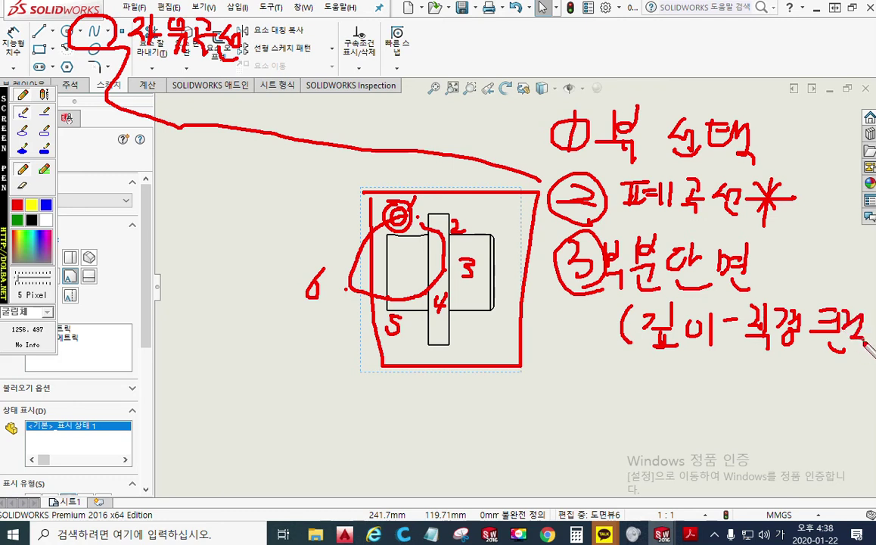
{"action": "left_click_drag", "start_coordinate": [749, 365], "coordinate": [762, 379]}
{"action": "mouse_move", "coordinate": [772, 357]}
{"action": "left_mouse_down"}
{"action": "mouse_move", "coordinate": [773, 384]}
{"action": "mouse_move", "coordinate": [794, 373]}
{"action": "mouse_move", "coordinate": [806, 399]}
{"action": "mouse_move", "coordinate": [849, 400]}
{"action": "left_mouse_up"}
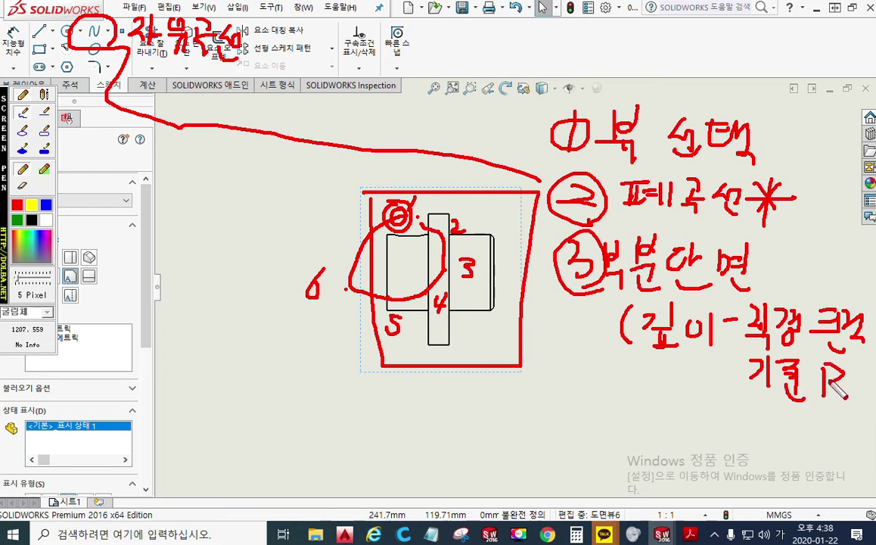
{"action": "left_click_drag", "start_coordinate": [863, 362], "coordinate": [868, 403]}
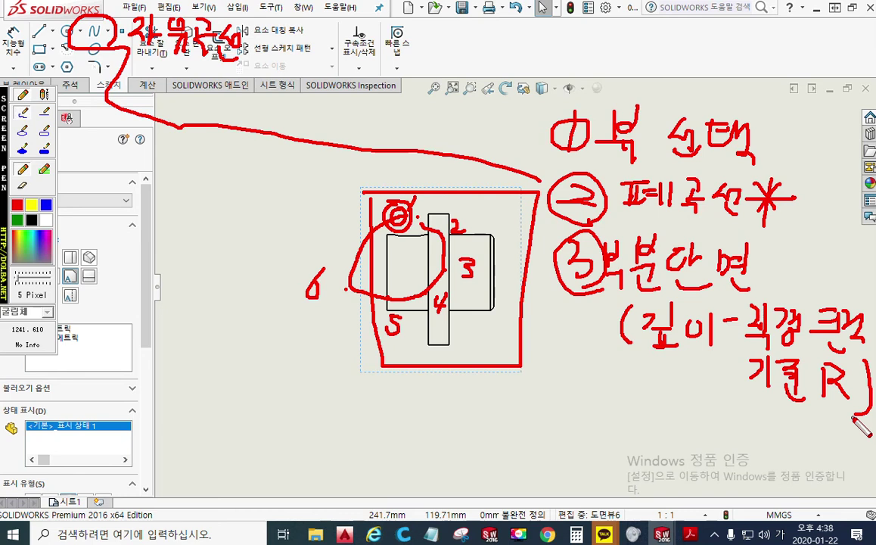
{"action": "mouse_move", "coordinate": [806, 395]}
{"action": "left_mouse_down"}
{"action": "mouse_move", "coordinate": [840, 401]}
{"action": "mouse_move", "coordinate": [858, 366]}
{"action": "left_mouse_up"}
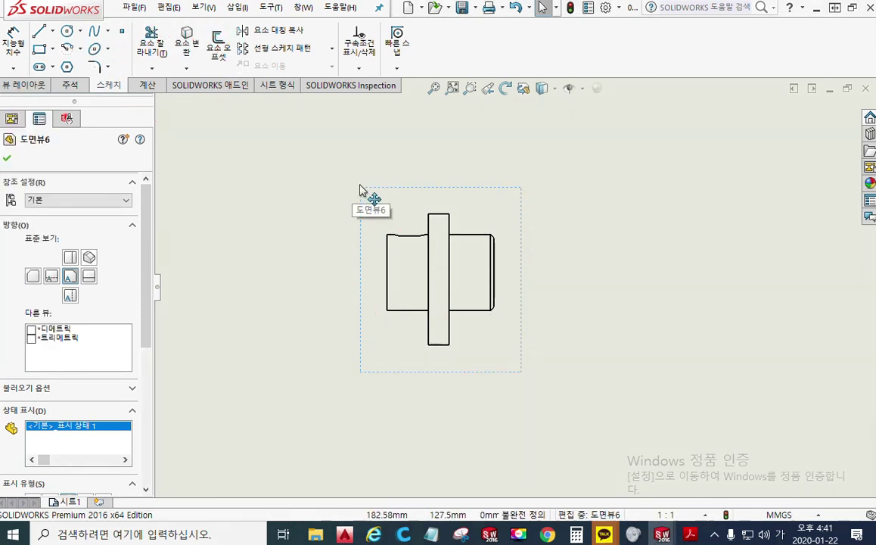
Sketch a closed seven-point spline around the grooved end of the shaft view, running into the flange and ending on its start point.
{"action": "left_click", "coordinate": [394, 203]}
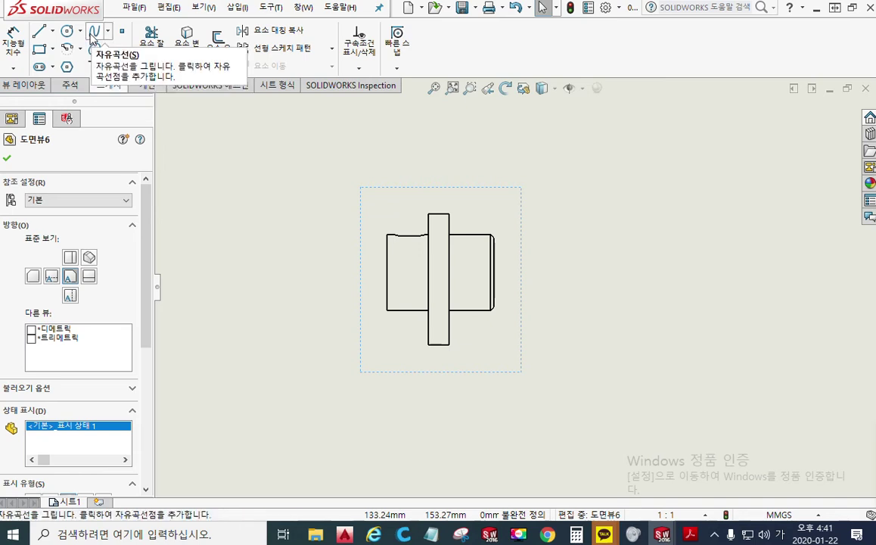
{"action": "left_click", "coordinate": [94, 33]}
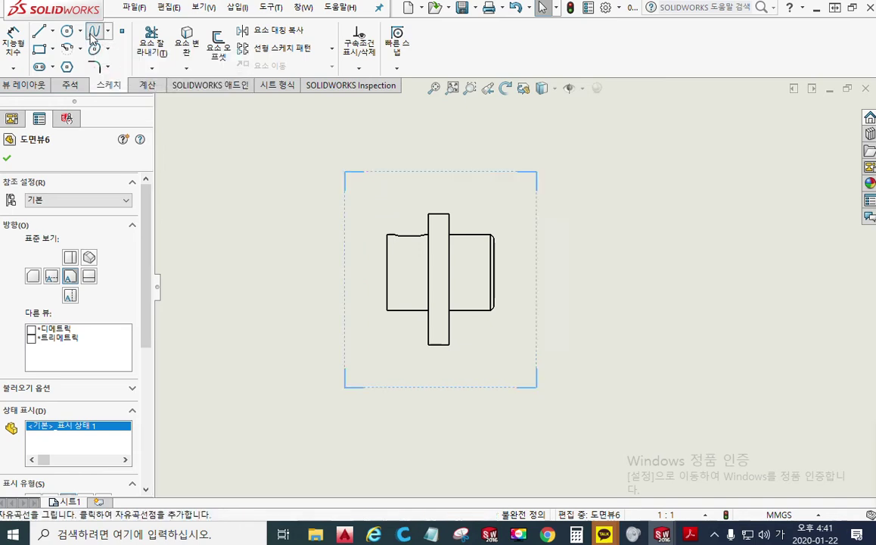
{"action": "scroll", "coordinate": [416, 222], "scroll_direction": "down", "scroll_amount": 4}
{"action": "scroll", "coordinate": [445, 255], "scroll_direction": "down", "scroll_amount": 3}
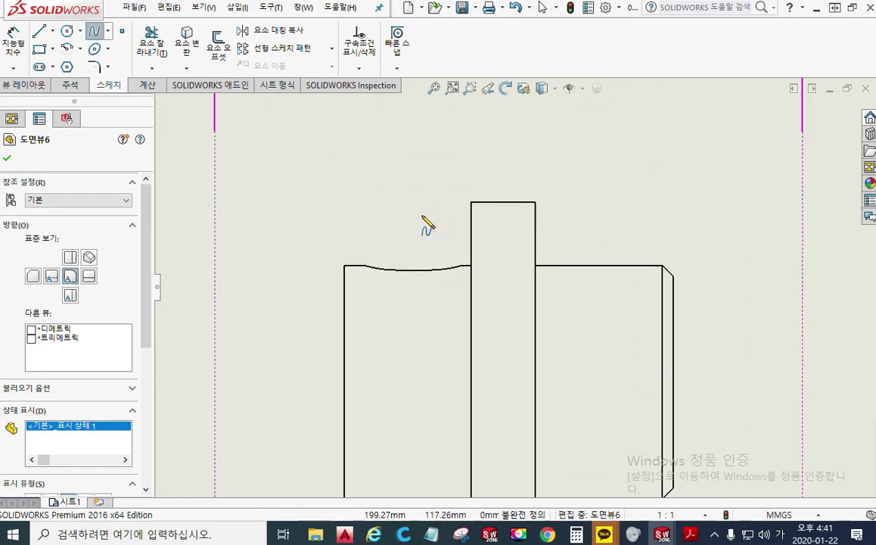
{"action": "left_click", "coordinate": [421, 216]}
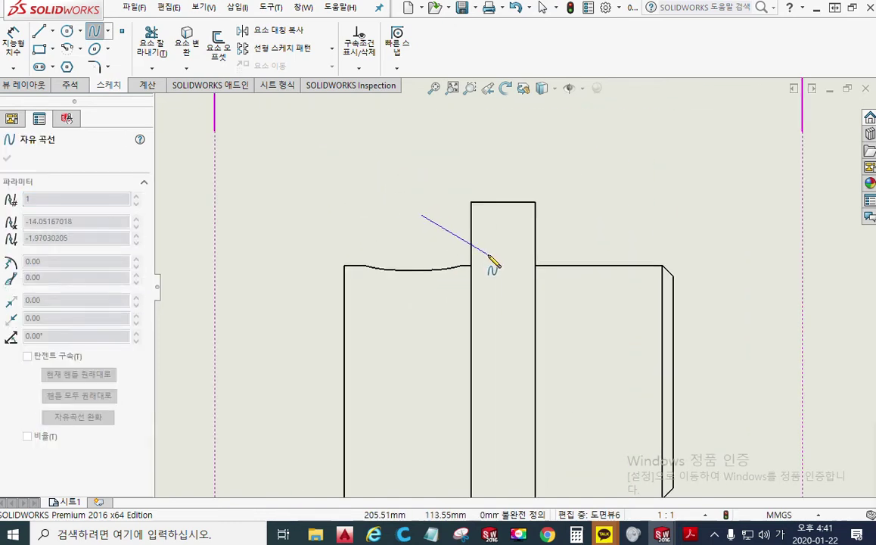
{"action": "left_click", "coordinate": [492, 258]}
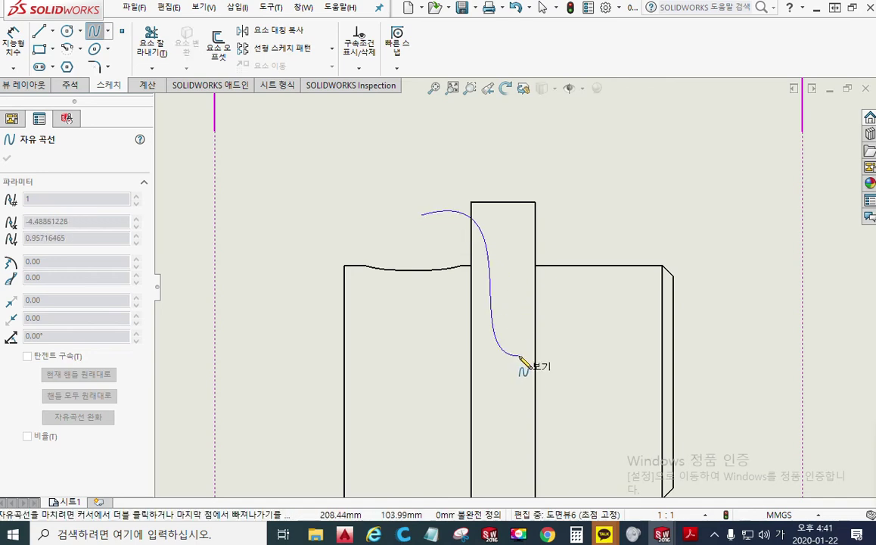
{"action": "scroll", "coordinate": [526, 363], "scroll_direction": "down", "scroll_amount": 2}
{"action": "middle_click_drag", "start_coordinate": [525, 361], "coordinate": [519, 263], "text": "ctrl"}
{"action": "scroll", "coordinate": [522, 276], "scroll_direction": "up", "scroll_amount": 3}
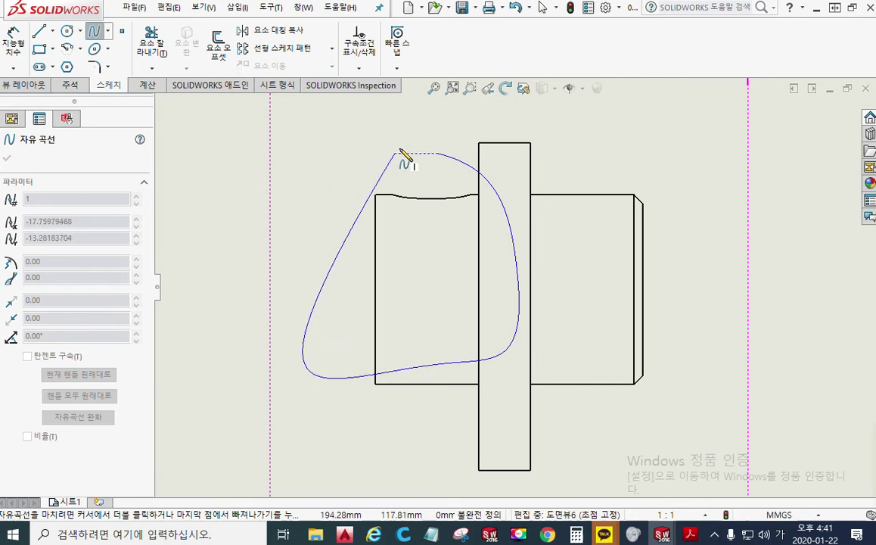
{"action": "left_click", "coordinate": [437, 154]}
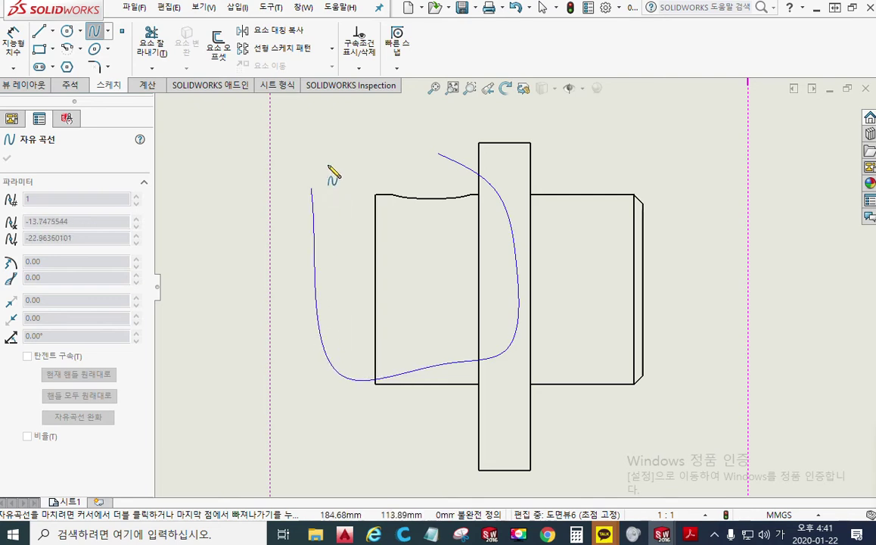
{"action": "left_click", "coordinate": [437, 154]}
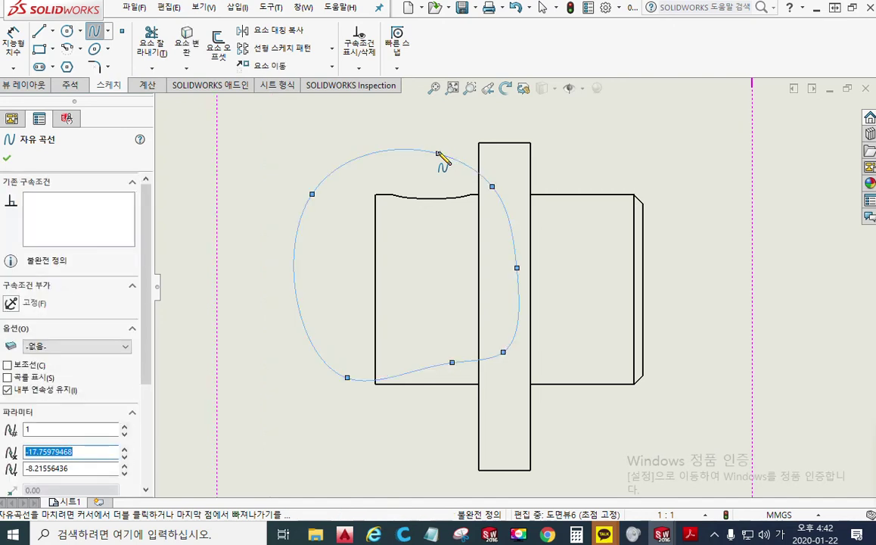
Create a broken-out section from the closed spline with the preview on and a depth of 21 mm.
{"action": "left_click", "coordinate": [41, 89]}
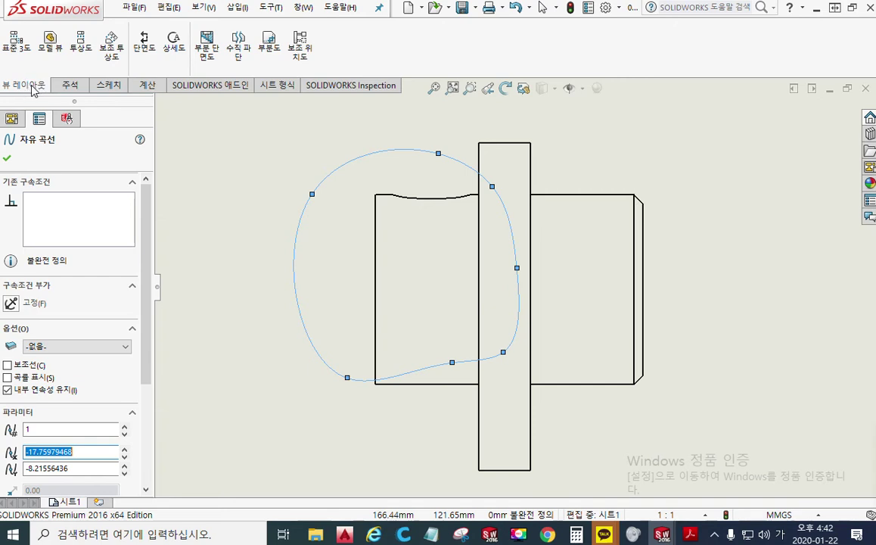
{"action": "left_click", "coordinate": [208, 56]}
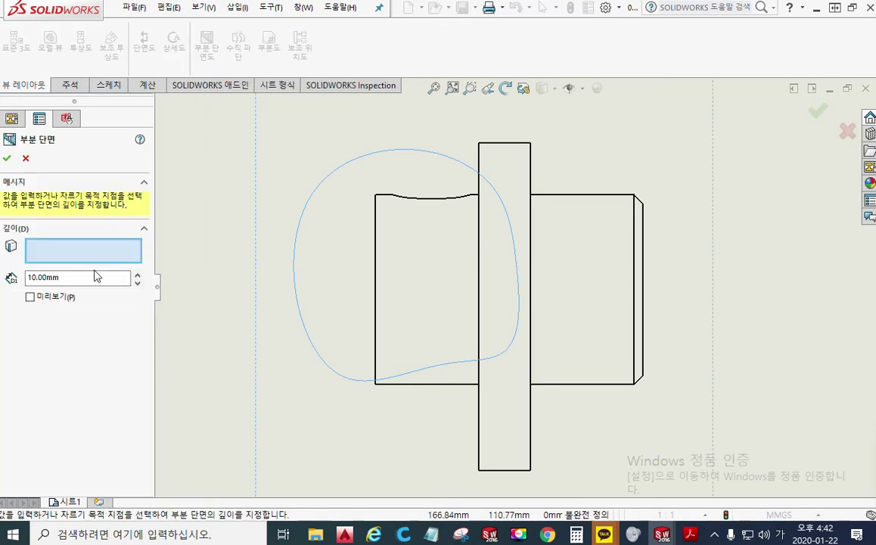
{"action": "left_click", "coordinate": [30, 298]}
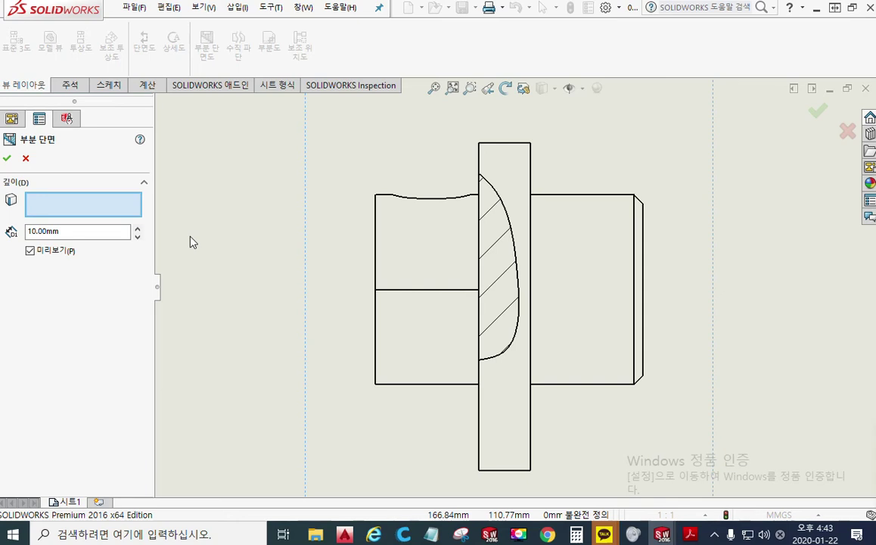
{"action": "left_click_drag", "start_coordinate": [133, 231], "coordinate": [19, 231]}
{"action": "left_click", "coordinate": [131, 230]}
{"action": "left_click_drag", "start_coordinate": [131, 230], "coordinate": [28, 233]}
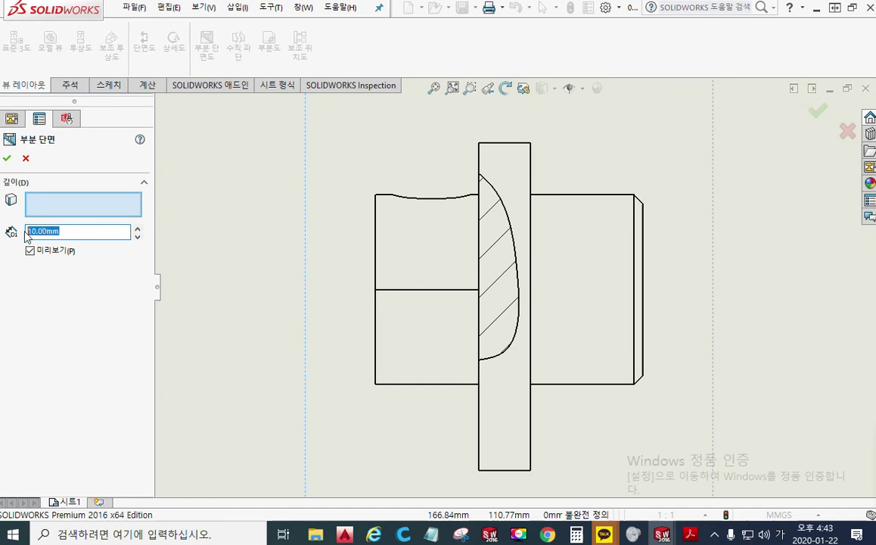
{"action": "left_click_drag", "start_coordinate": [96, 231], "coordinate": [18, 231]}
{"action": "left_click_drag", "start_coordinate": [85, 232], "coordinate": [23, 232]}
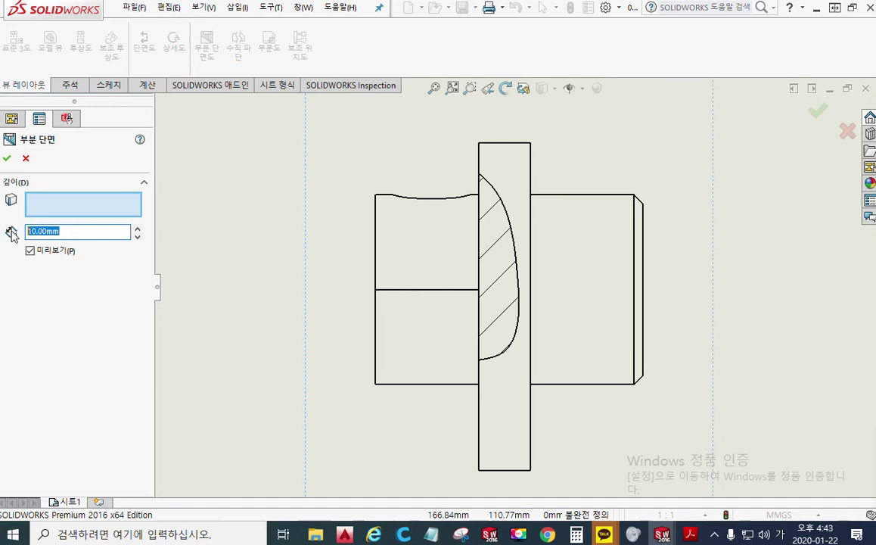
{"action": "type", "text": "21"}
{"action": "key", "text": "Return"}
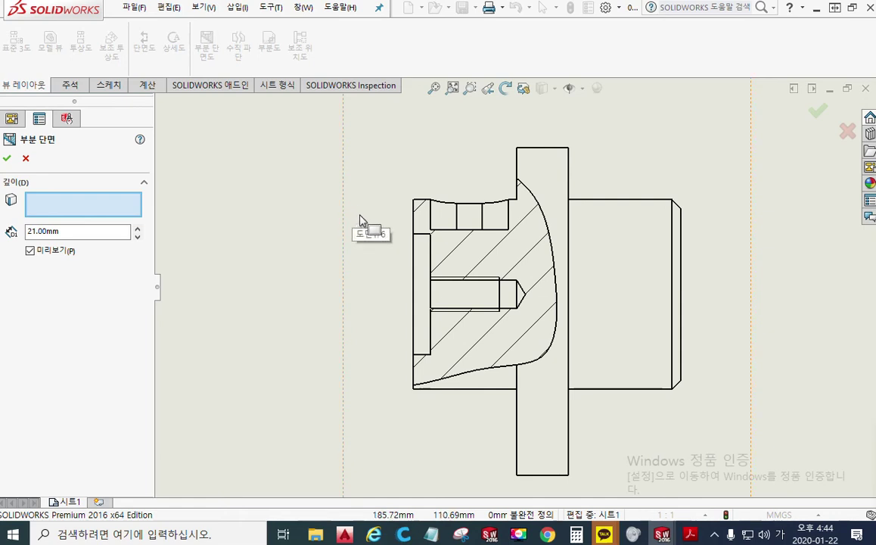
{"action": "left_click", "coordinate": [816, 113]}
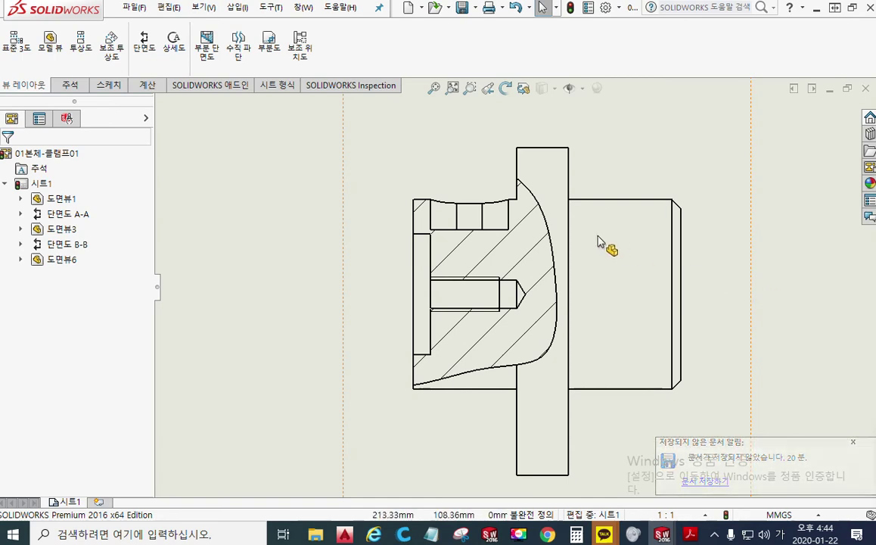
Mark the two inner vertical lines of the shaft's upper hole with the pen and clear the marks.
{"action": "mouse_move", "coordinate": [489, 194]}
{"action": "left_mouse_down"}
{"action": "mouse_move", "coordinate": [494, 205]}
{"action": "mouse_move", "coordinate": [461, 241]}
{"action": "left_mouse_up"}
{"action": "key", "text": "F12"}
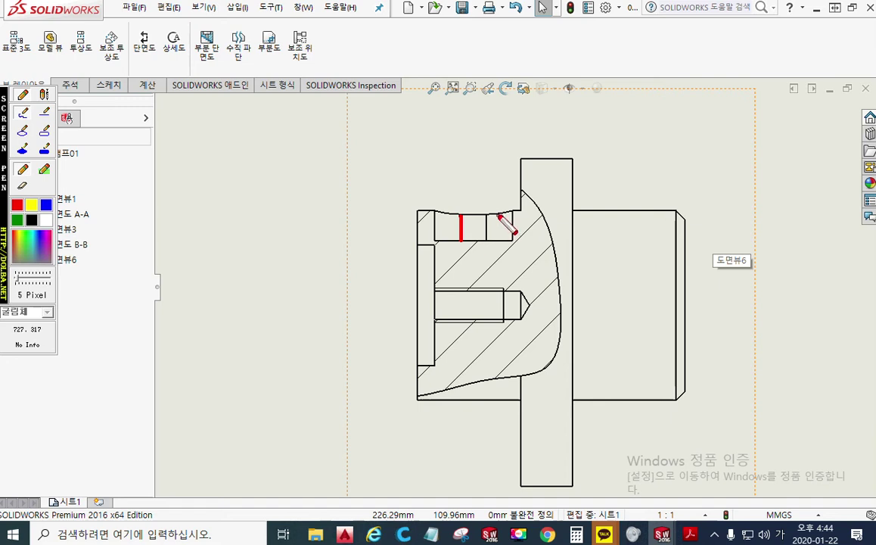
{"action": "left_click_drag", "start_coordinate": [488, 212], "coordinate": [488, 241]}
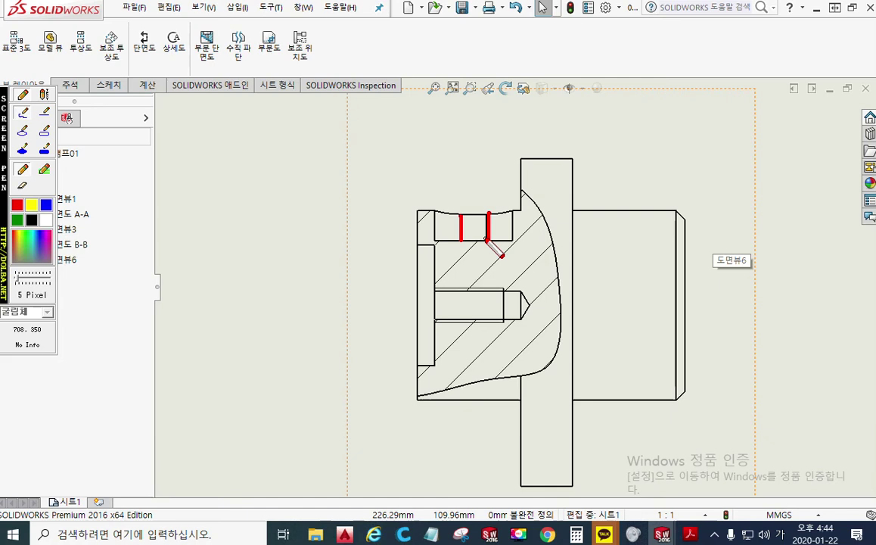
{"action": "key", "text": "Escape"}
Hide the tangent edges in the sectioned shaft view.
{"action": "left_click", "coordinate": [616, 144]}
{"action": "right_click", "coordinate": [617, 144]}
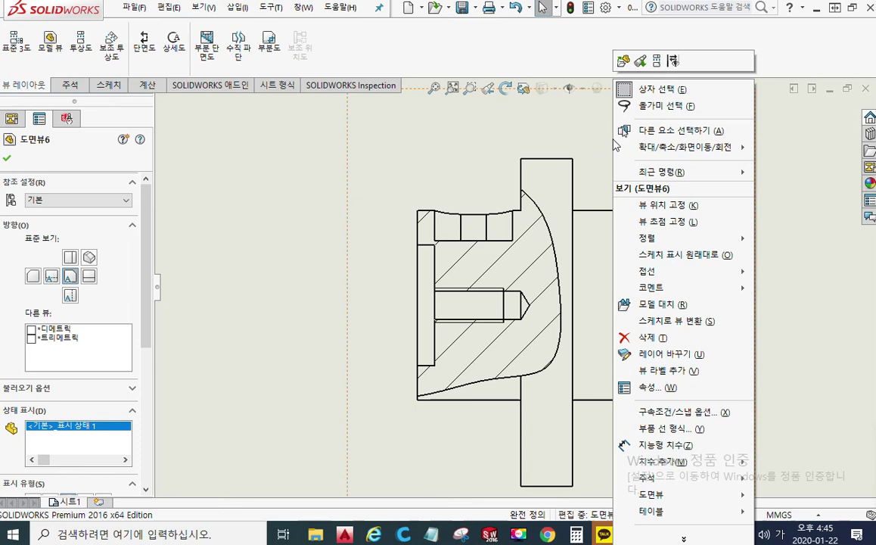
{"action": "mouse_move", "coordinate": [670, 278]}
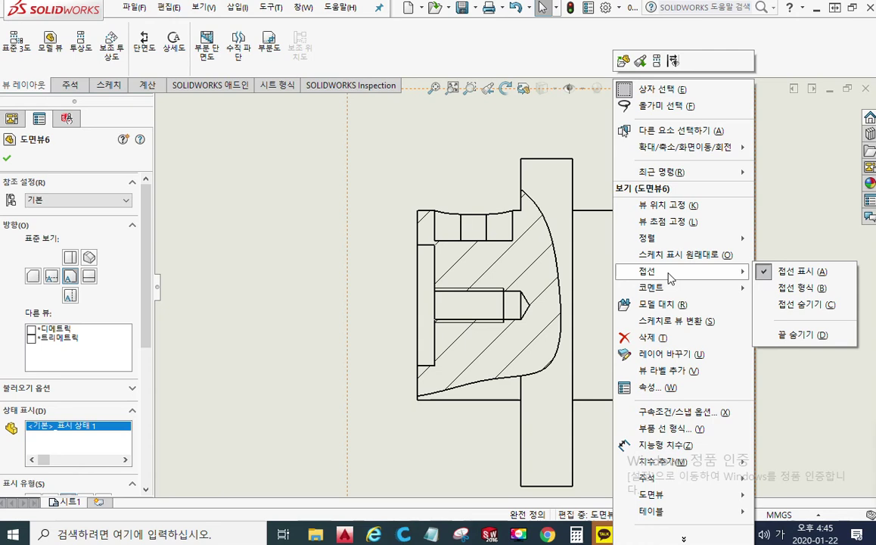
{"action": "left_click", "coordinate": [790, 305]}
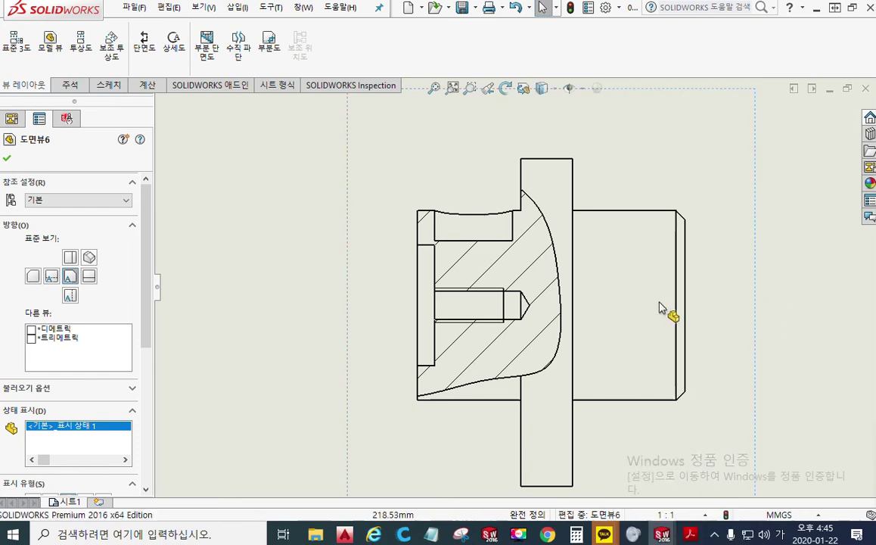
Switch to the browser's clamp assembly drawing to compare it with the sectioned shaft view.
{"action": "mouse_move", "coordinate": [149, 225]}
{"action": "left_mouse_down"}
{"action": "mouse_move", "coordinate": [147, 391]}
{"action": "mouse_move", "coordinate": [148, 168]}
{"action": "left_mouse_up"}
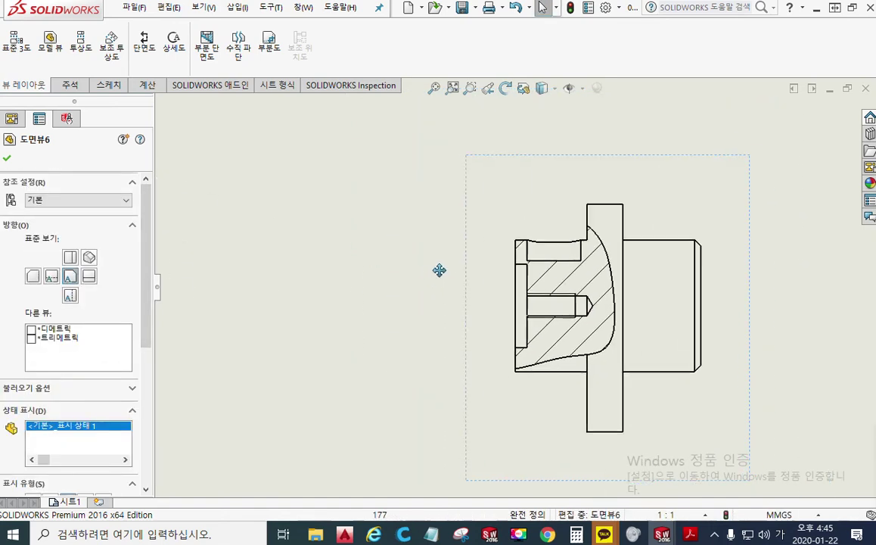
{"action": "left_click_drag", "start_coordinate": [528, 221], "coordinate": [362, 213]}
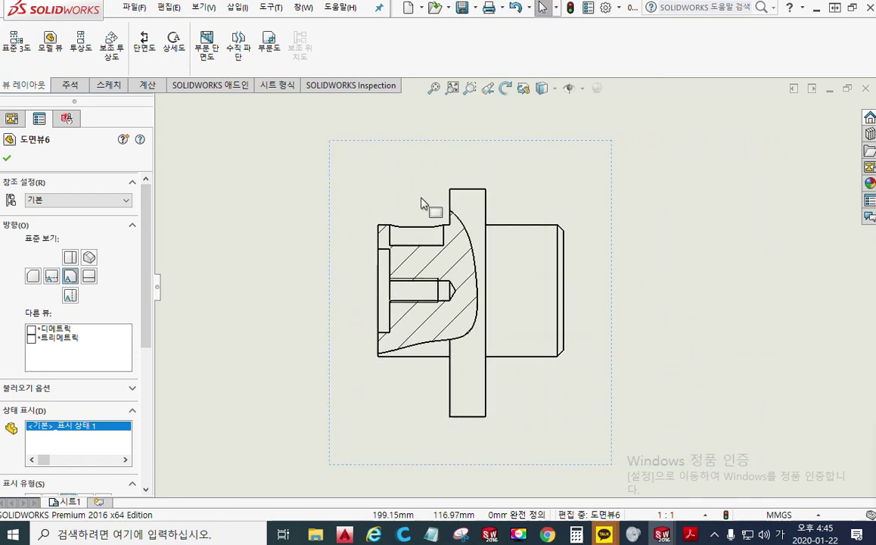
{"action": "left_click_drag", "start_coordinate": [605, 210], "coordinate": [566, 208]}
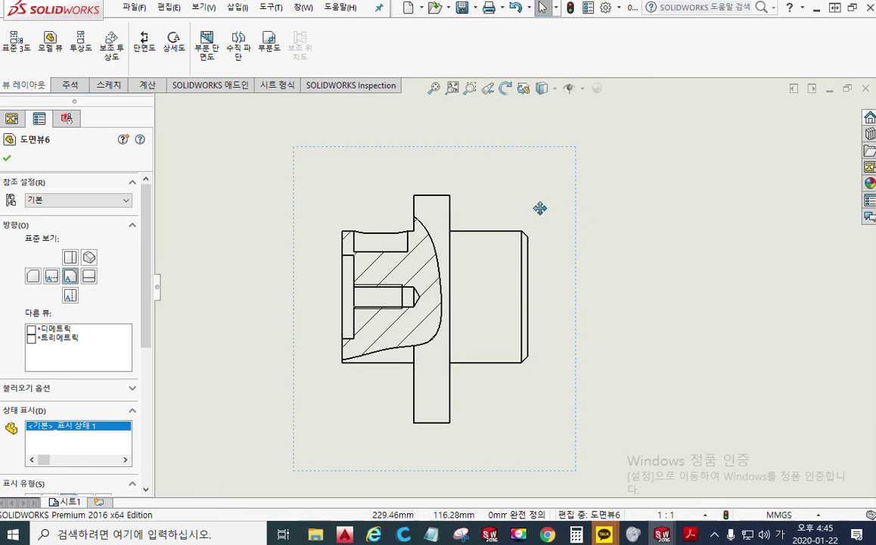
{"action": "left_click_drag", "start_coordinate": [540, 208], "coordinate": [407, 203]}
{"action": "key", "text": "alt+Tab"}
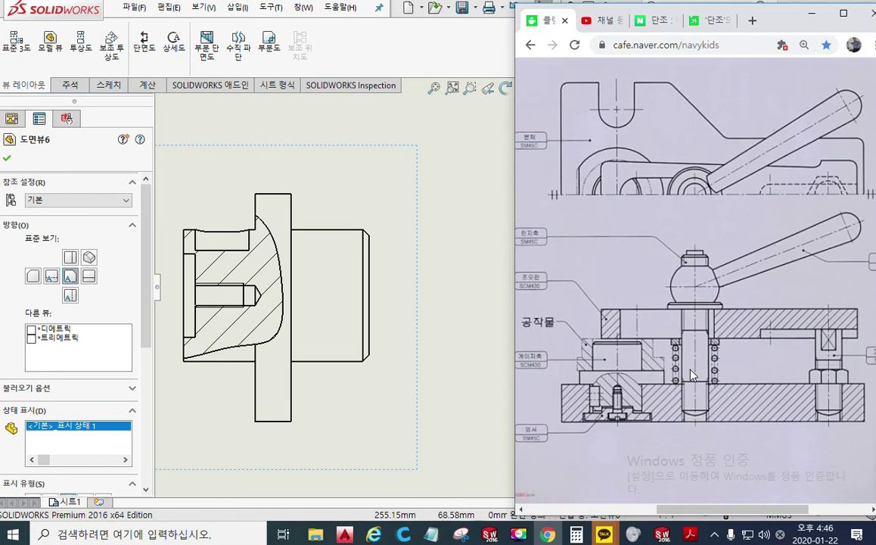
Underline the flange's upper and lower ends with the pen, sketch a flat-topped circle beside the view and clear the marks.
{"action": "key", "text": "F12"}
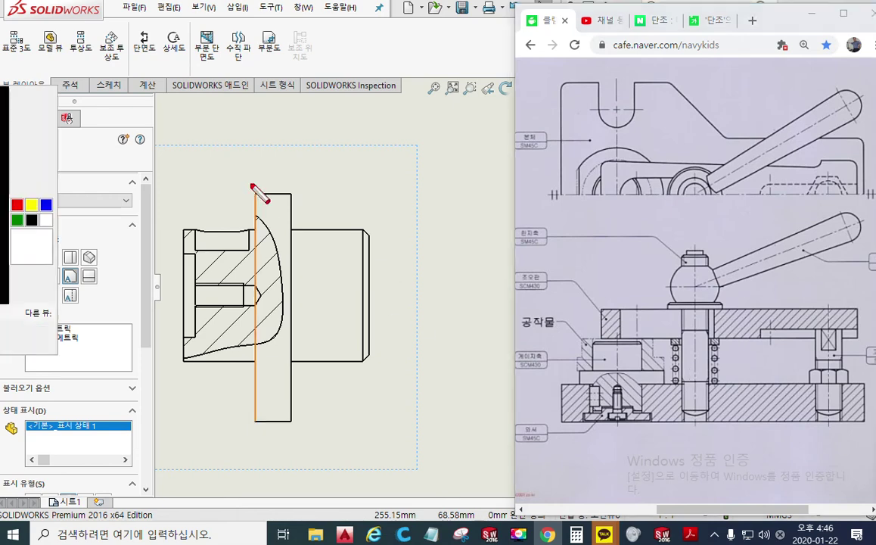
{"action": "left_click_drag", "start_coordinate": [245, 191], "coordinate": [289, 190]}
{"action": "left_click_drag", "start_coordinate": [257, 425], "coordinate": [302, 424]}
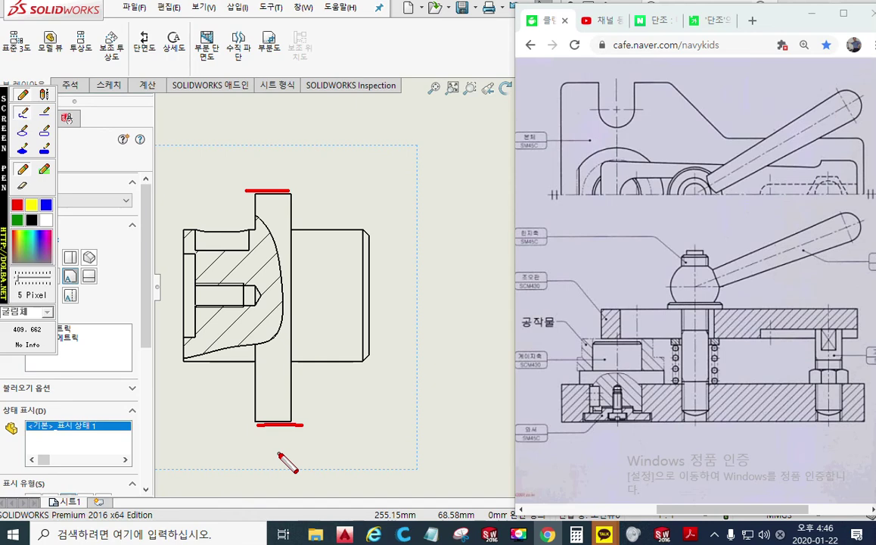
{"action": "mouse_move", "coordinate": [400, 291]}
{"action": "left_mouse_down"}
{"action": "mouse_move", "coordinate": [478, 416]}
{"action": "mouse_move", "coordinate": [541, 264]}
{"action": "mouse_move", "coordinate": [493, 207]}
{"action": "left_mouse_up"}
{"action": "left_click_drag", "start_coordinate": [405, 206], "coordinate": [508, 205]}
{"action": "left_click_drag", "start_coordinate": [439, 208], "coordinate": [386, 355]}
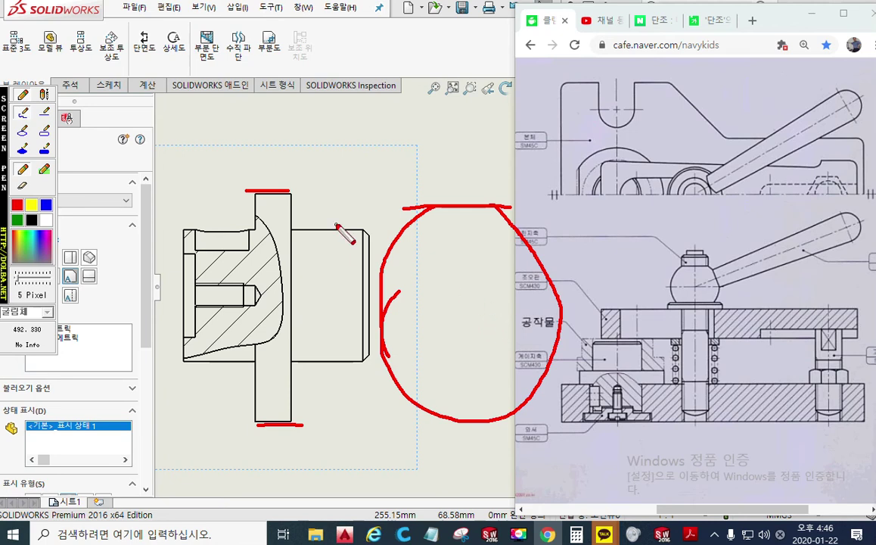
{"action": "key", "text": "Escape"}
Select the shaft view and draw an enlarged Projected View symbol with the pen over its frame's upper corner.
{"action": "left_click", "coordinate": [340, 179]}
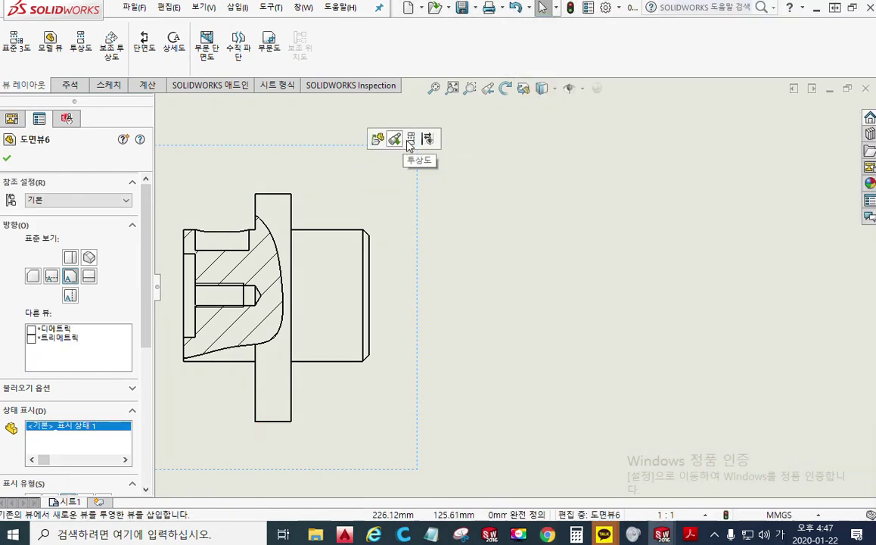
{"action": "key", "text": "F2"}
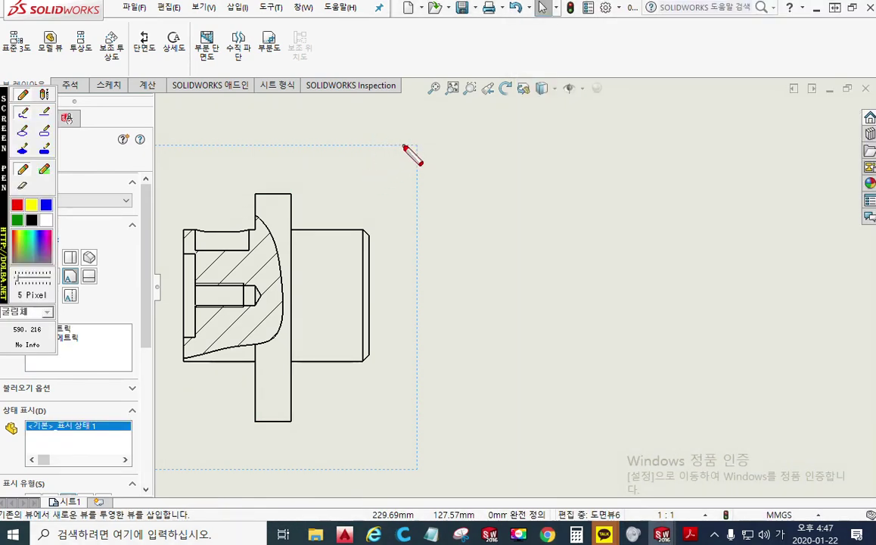
{"action": "mouse_move", "coordinate": [377, 128]}
{"action": "left_mouse_down"}
{"action": "mouse_move", "coordinate": [416, 143]}
{"action": "mouse_move", "coordinate": [376, 127]}
{"action": "left_mouse_up"}
{"action": "mouse_move", "coordinate": [376, 165]}
{"action": "left_mouse_down"}
{"action": "mouse_move", "coordinate": [377, 195]}
{"action": "mouse_move", "coordinate": [412, 200]}
{"action": "mouse_move", "coordinate": [431, 167]}
{"action": "left_mouse_up"}
{"action": "mouse_move", "coordinate": [382, 148]}
{"action": "left_mouse_down"}
{"action": "mouse_move", "coordinate": [388, 161]}
{"action": "mouse_move", "coordinate": [413, 161]}
{"action": "left_mouse_up"}
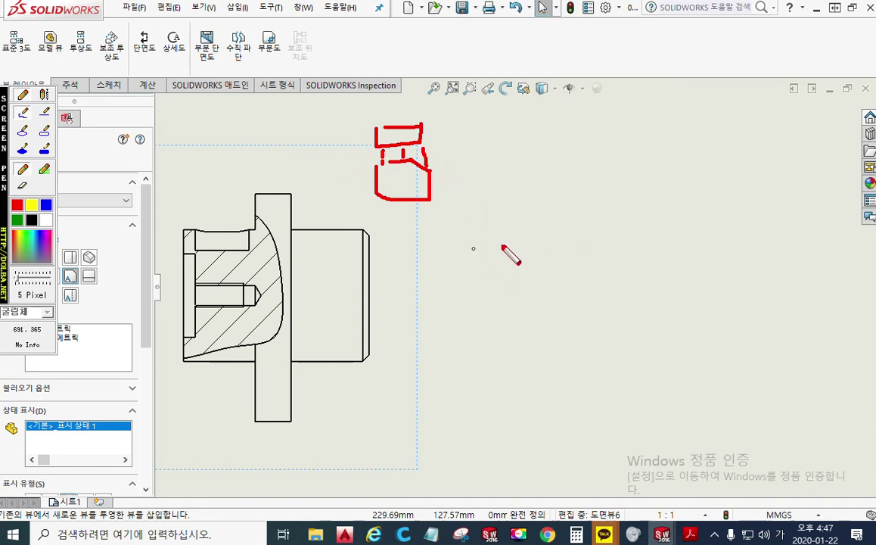
Sketch the expected end view with the pen beside the shaft view, as two circles with a flat top, and clear the marks.
{"action": "mouse_move", "coordinate": [569, 247]}
{"action": "left_mouse_down"}
{"action": "mouse_move", "coordinate": [644, 281]}
{"action": "mouse_move", "coordinate": [544, 230]}
{"action": "left_mouse_up"}
{"action": "mouse_move", "coordinate": [534, 160]}
{"action": "left_mouse_down"}
{"action": "mouse_move", "coordinate": [513, 175]}
{"action": "mouse_move", "coordinate": [619, 403]}
{"action": "mouse_move", "coordinate": [661, 192]}
{"action": "mouse_move", "coordinate": [619, 161]}
{"action": "left_mouse_up"}
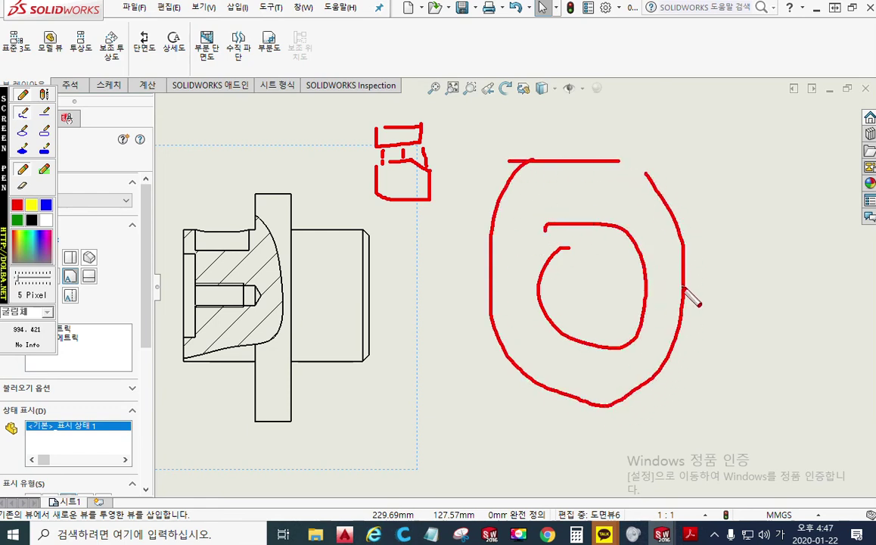
{"action": "right_click", "coordinate": [407, 242]}
Create a Projected View from the sectioned shaft view and place it beside the chamfered end.
{"action": "left_click", "coordinate": [404, 244]}
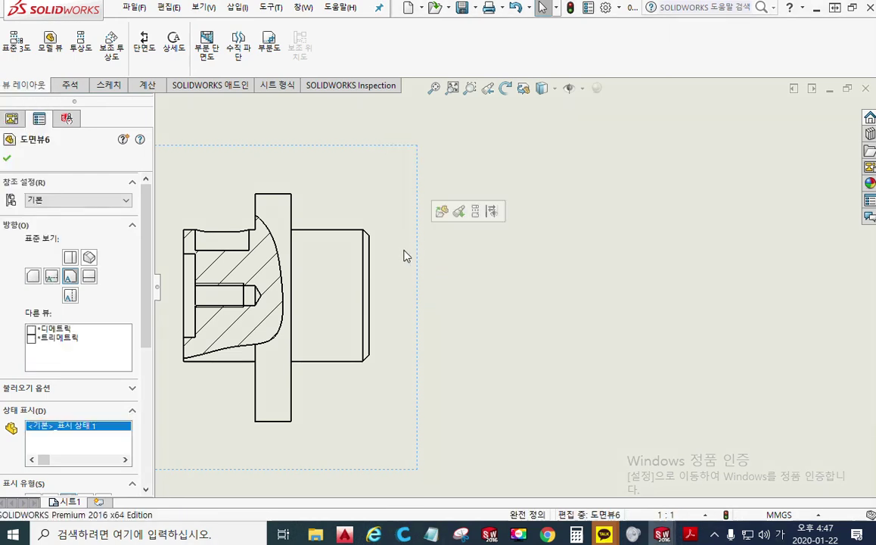
{"action": "left_click", "coordinate": [479, 215]}
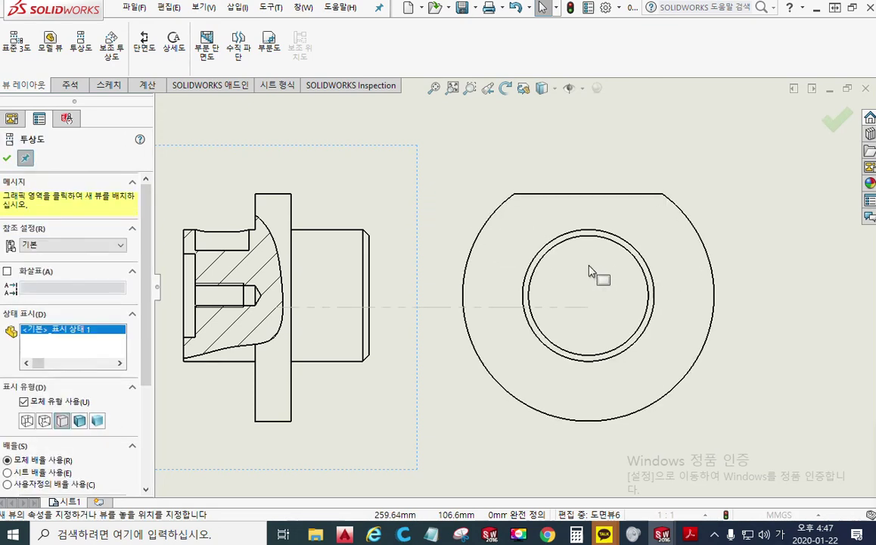
{"action": "left_click", "coordinate": [608, 276]}
{"action": "left_click", "coordinate": [6, 158]}
Delete the centre mark from the shaft's projected end view.
{"action": "middle_click_drag", "start_coordinate": [580, 344], "coordinate": [715, 366]}
{"action": "scroll", "coordinate": [622, 341], "scroll_direction": "up", "scroll_amount": 2}
{"action": "middle_click_drag", "start_coordinate": [649, 342], "coordinate": [543, 291]}
{"action": "left_click_drag", "start_coordinate": [504, 132], "coordinate": [697, 376]}
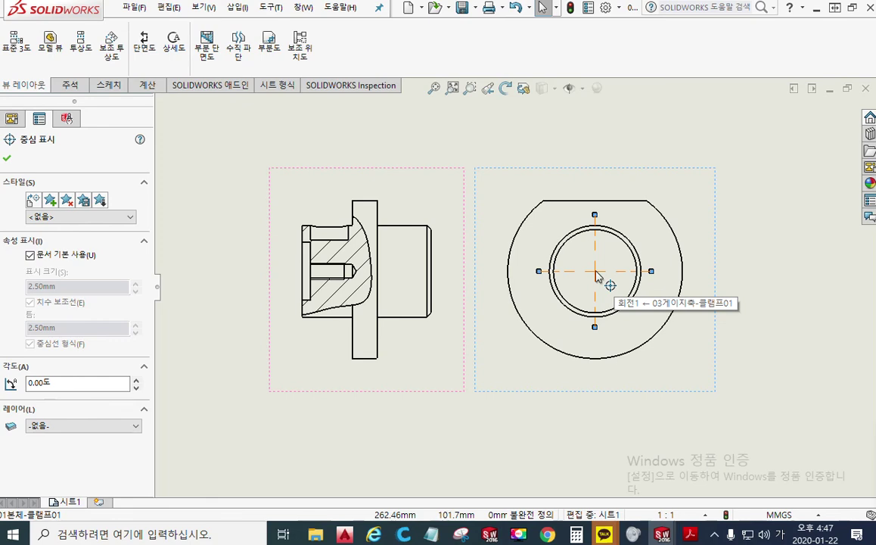
{"action": "key", "text": "Delete"}
With the pen, circle the Centerline command, mark the shaft's two outer edges and axis extension, and clear the marks.
{"action": "scroll", "coordinate": [419, 333], "scroll_direction": "down", "scroll_amount": 3}
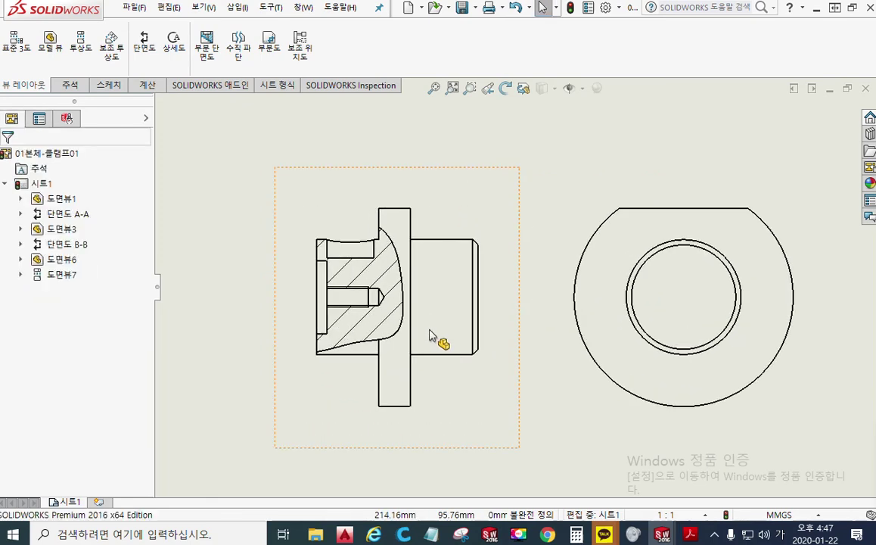
{"action": "scroll", "coordinate": [454, 324], "scroll_direction": "down", "scroll_amount": 3}
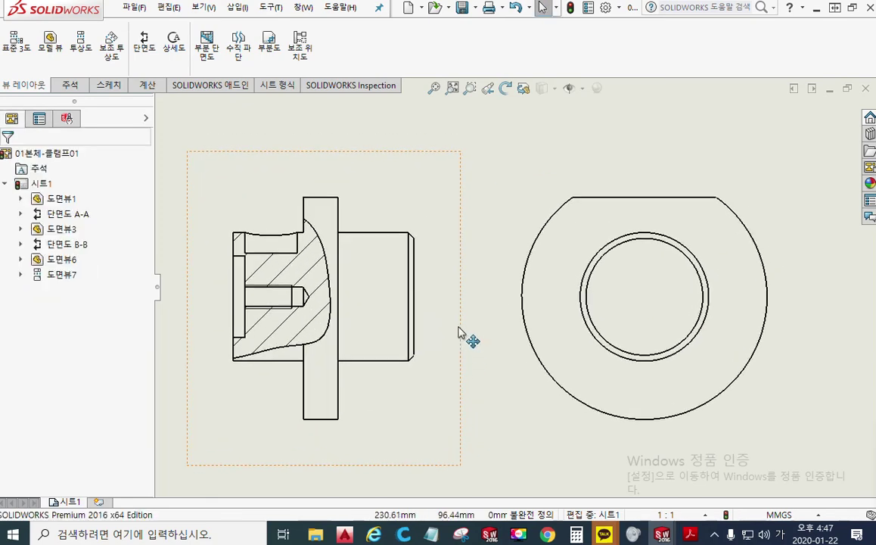
{"action": "left_click", "coordinate": [74, 88]}
{"action": "mouse_move", "coordinate": [501, 54]}
{"action": "left_mouse_down"}
{"action": "mouse_move", "coordinate": [476, 42]}
{"action": "mouse_move", "coordinate": [428, 41]}
{"action": "left_mouse_up"}
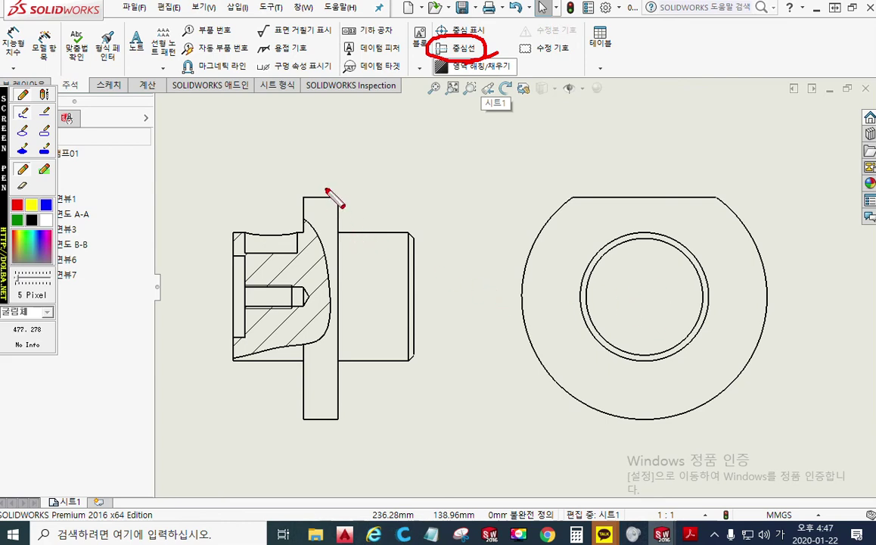
{"action": "left_click_drag", "start_coordinate": [343, 233], "coordinate": [420, 238]}
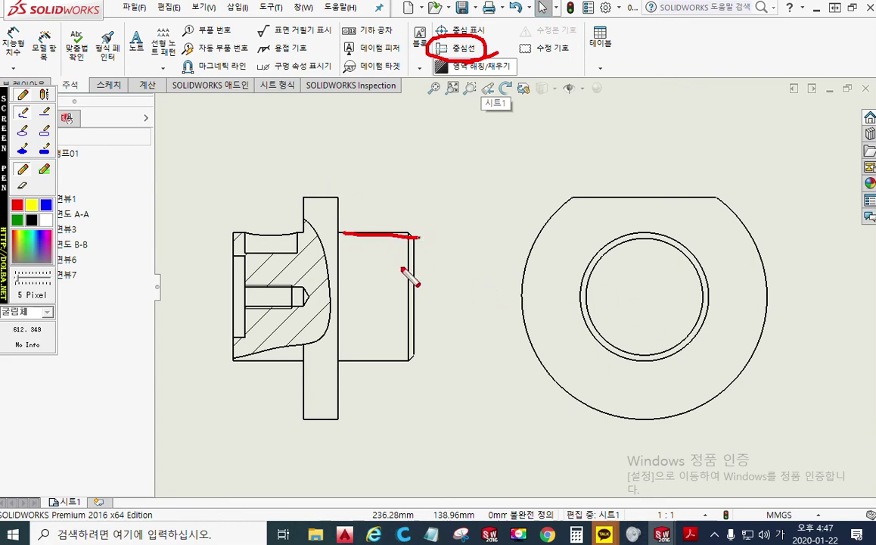
{"action": "left_click_drag", "start_coordinate": [339, 364], "coordinate": [415, 365]}
{"action": "left_click_drag", "start_coordinate": [325, 297], "coordinate": [435, 289]}
{"action": "left_click", "coordinate": [380, 296]}
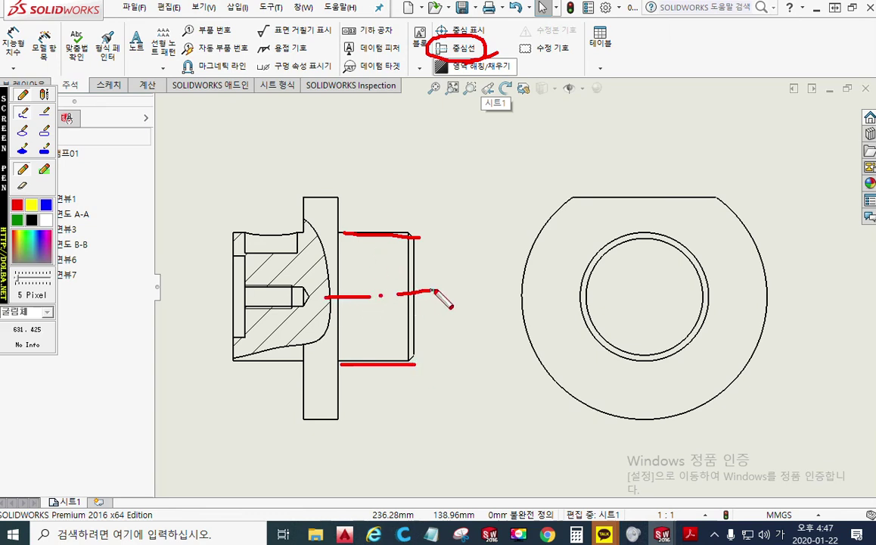
{"action": "mouse_move", "coordinate": [324, 292]}
{"action": "left_mouse_down"}
{"action": "mouse_move", "coordinate": [327, 301]}
{"action": "mouse_move", "coordinate": [202, 299]}
{"action": "mouse_move", "coordinate": [195, 306]}
{"action": "mouse_move", "coordinate": [214, 323]}
{"action": "left_mouse_up"}
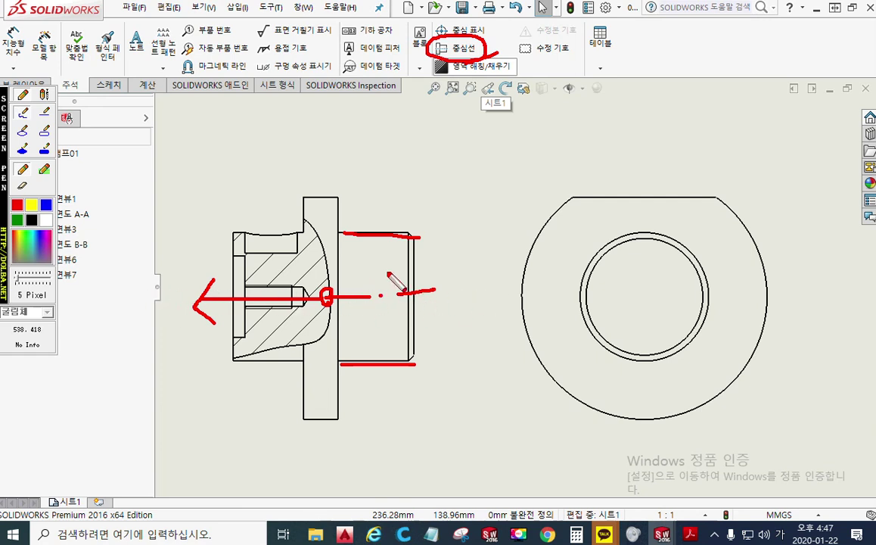
{"action": "key", "text": "Escape"}
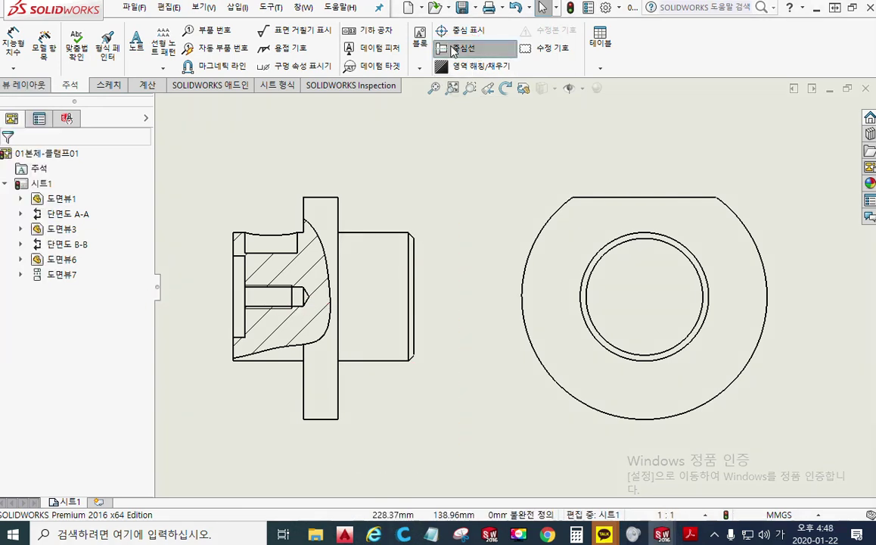
Insert a centerline between the upper and lower edges of the chamfered cylinder and extend it past the shaft's sectioned end.
{"action": "left_click", "coordinate": [461, 47]}
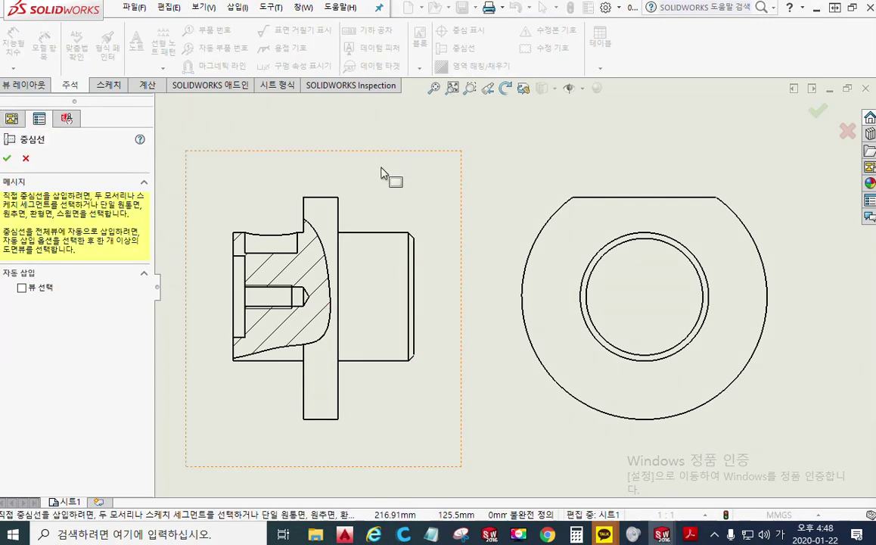
{"action": "left_click", "coordinate": [380, 232]}
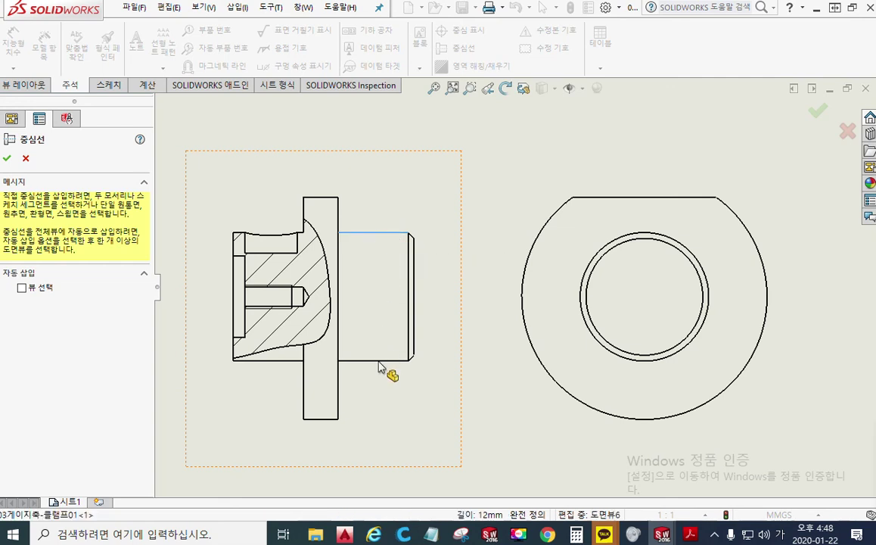
{"action": "left_click", "coordinate": [379, 365]}
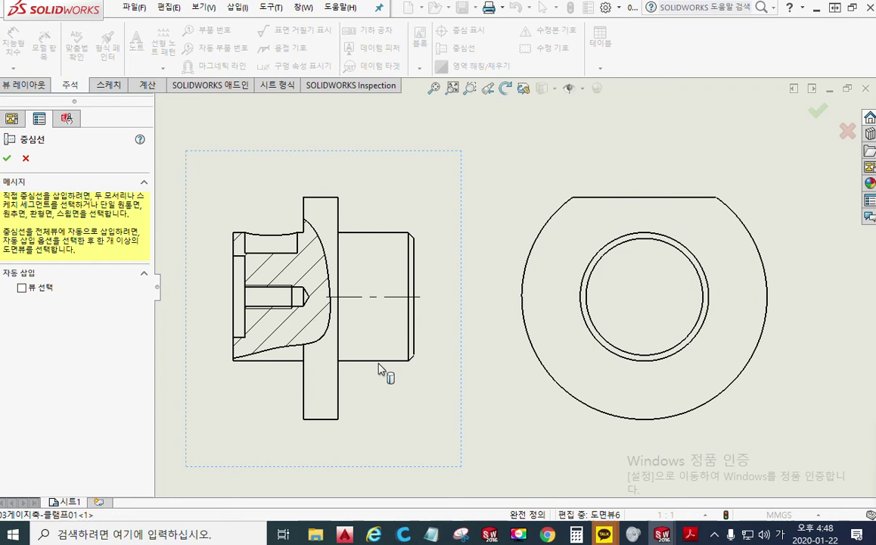
{"action": "left_click", "coordinate": [352, 302]}
{"action": "left_click_drag", "start_coordinate": [326, 298], "coordinate": [220, 304]}
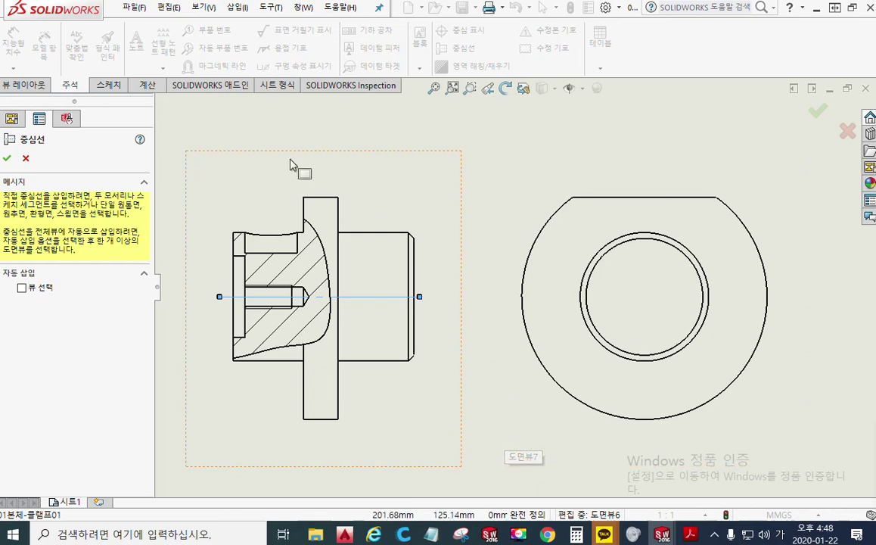
{"action": "key", "text": "Escape"}
Switch to the AutoCAD drawing 클램프01.dwg and examine the plain white part views and the coloured dimensioned views.
{"action": "scroll", "coordinate": [508, 238], "scroll_direction": "up", "scroll_amount": 5}
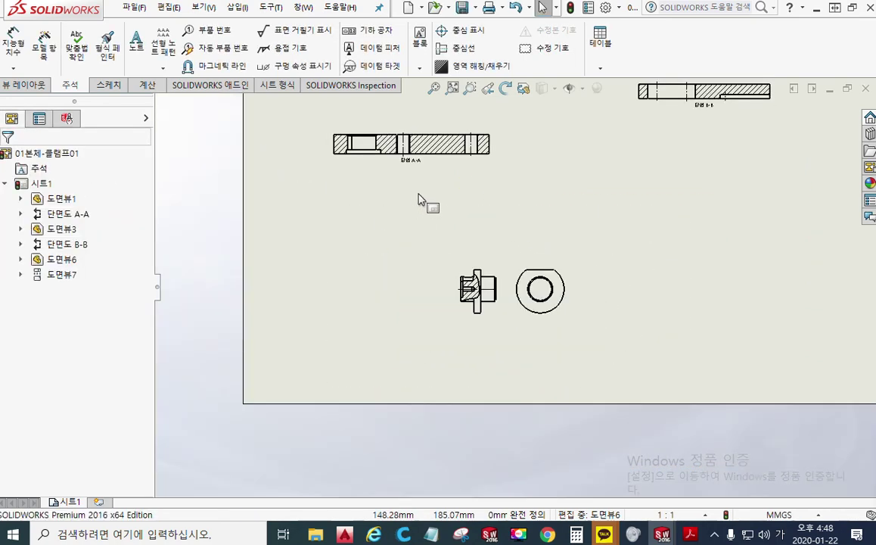
{"action": "scroll", "coordinate": [498, 312], "scroll_direction": "up", "scroll_amount": 3}
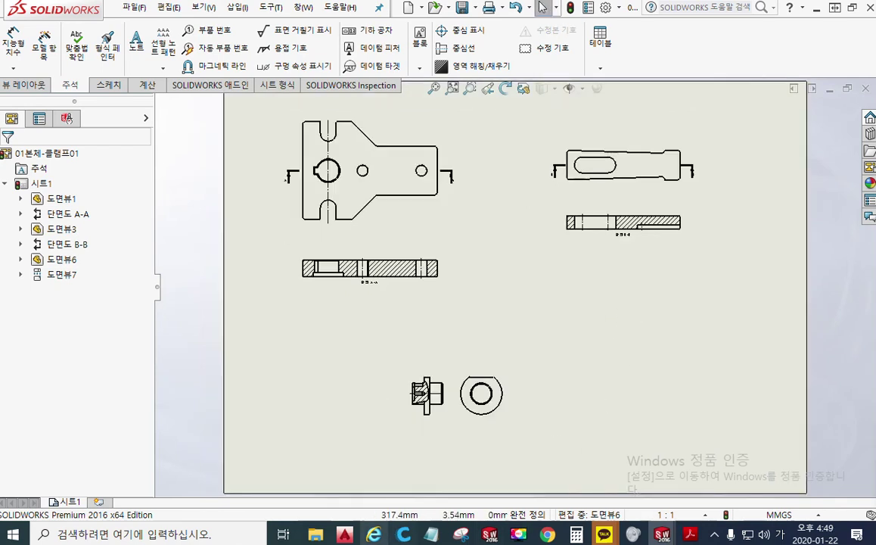
{"action": "left_click", "coordinate": [344, 534]}
{"action": "scroll", "coordinate": [504, 329], "scroll_direction": "down", "scroll_amount": 3}
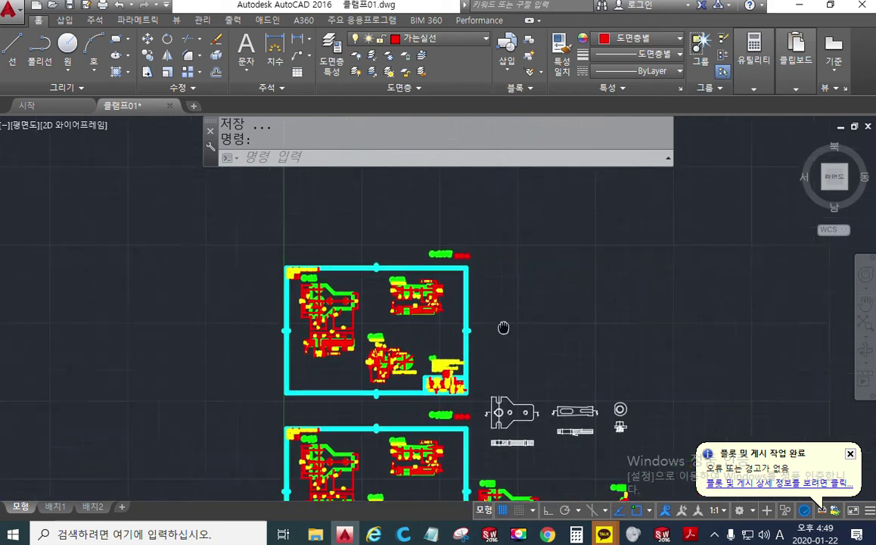
{"action": "scroll", "coordinate": [478, 303], "scroll_direction": "up", "scroll_amount": 6}
{"action": "mouse_move", "coordinate": [479, 302]}
{"action": "middle_mouse_down"}
{"action": "mouse_move", "coordinate": [480, 378]}
{"action": "mouse_move", "coordinate": [473, 359]}
{"action": "middle_mouse_up"}
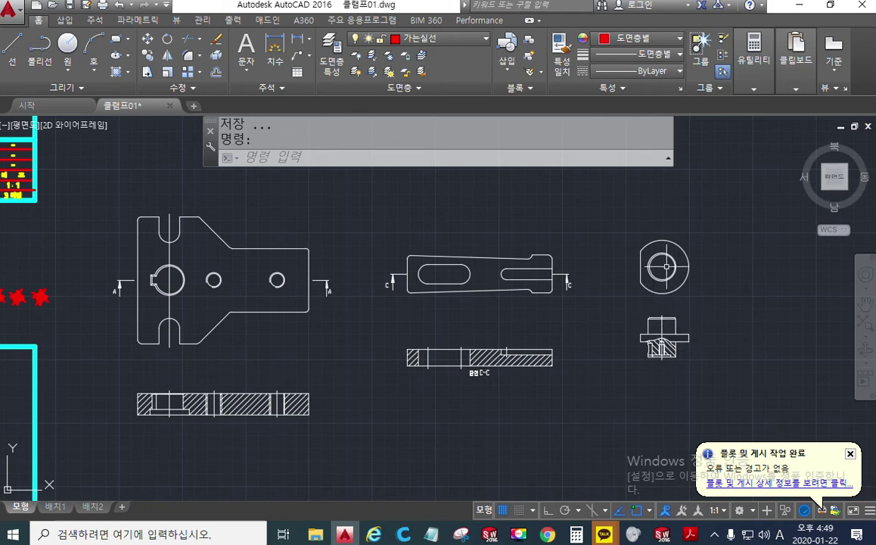
{"action": "middle_click_drag", "start_coordinate": [372, 311], "coordinate": [423, 282]}
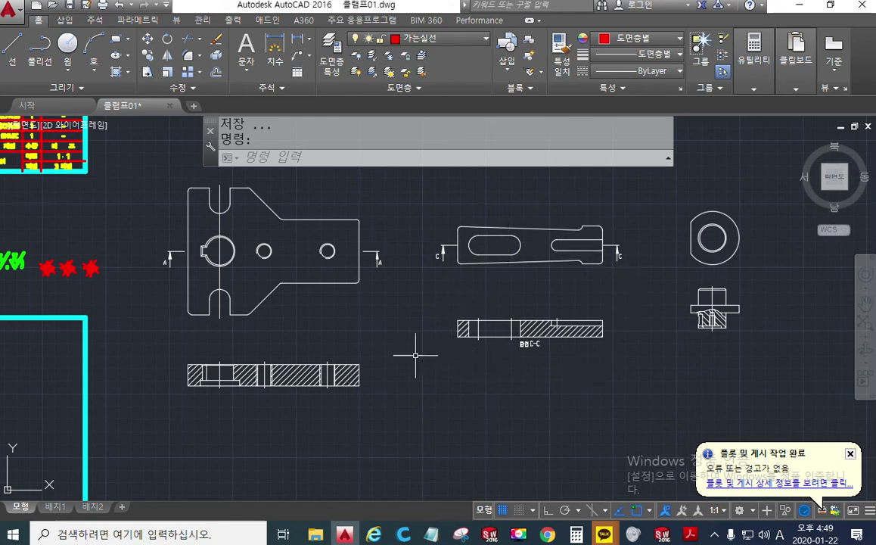
{"action": "scroll", "coordinate": [476, 325], "scroll_direction": "down", "scroll_amount": 3}
{"action": "middle_click_drag", "start_coordinate": [458, 416], "coordinate": [442, 218]}
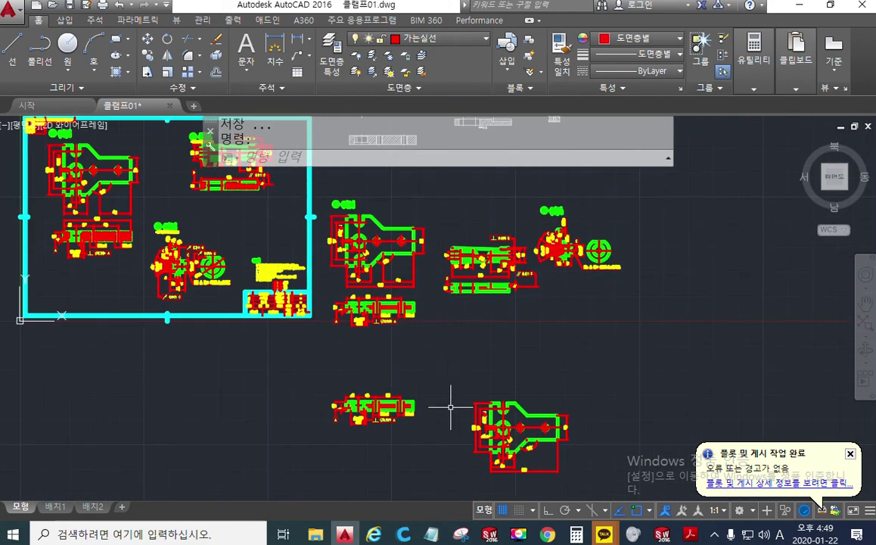
{"action": "scroll", "coordinate": [423, 220], "scroll_direction": "up", "scroll_amount": 5}
{"action": "scroll", "coordinate": [490, 333], "scroll_direction": "down", "scroll_amount": 3}
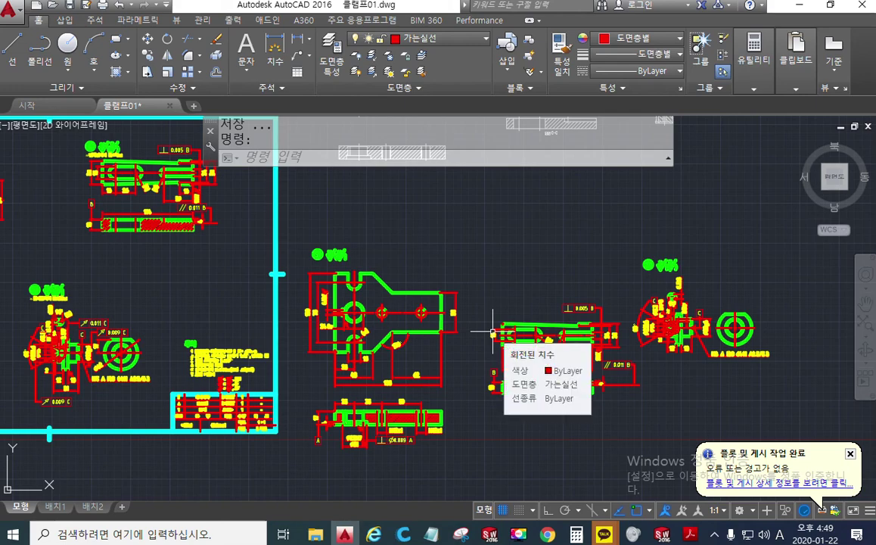
{"action": "mouse_move", "coordinate": [466, 245]}
{"action": "middle_mouse_down"}
{"action": "mouse_move", "coordinate": [490, 357]}
{"action": "mouse_move", "coordinate": [544, 424]}
{"action": "mouse_move", "coordinate": [483, 376]}
{"action": "mouse_move", "coordinate": [451, 262]}
{"action": "middle_mouse_up"}
Switch back to the SOLIDWORKS drawing, start saving it with the file name 클램프01 and copy that name.
{"action": "mouse_move", "coordinate": [662, 534]}
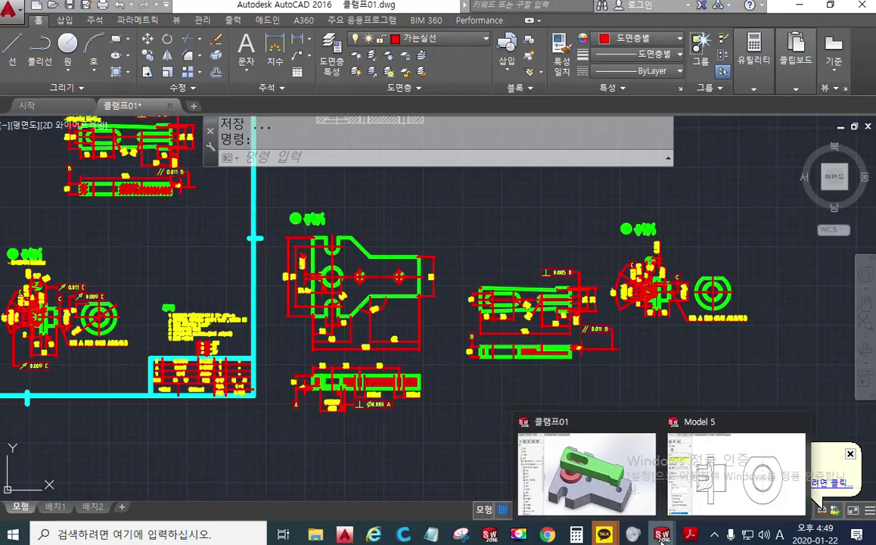
{"action": "left_click", "coordinate": [668, 437]}
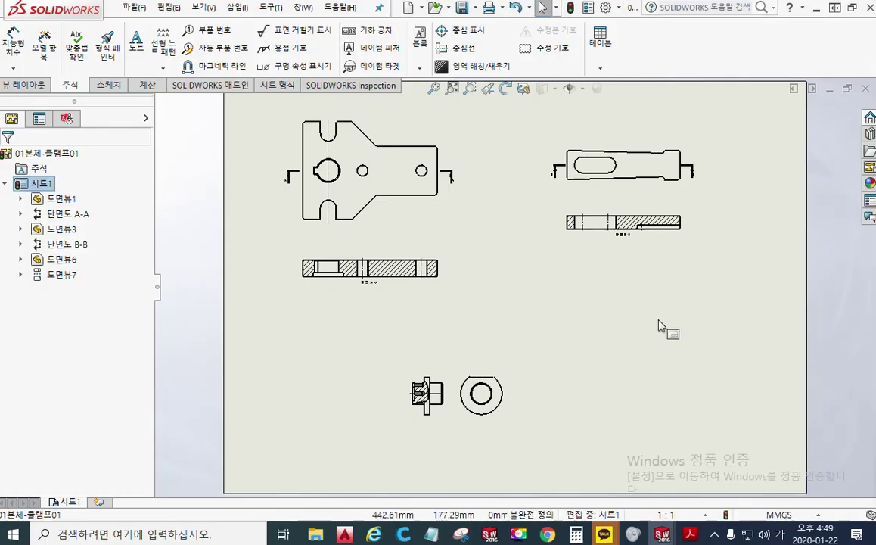
{"action": "key", "text": "ctrl+s"}
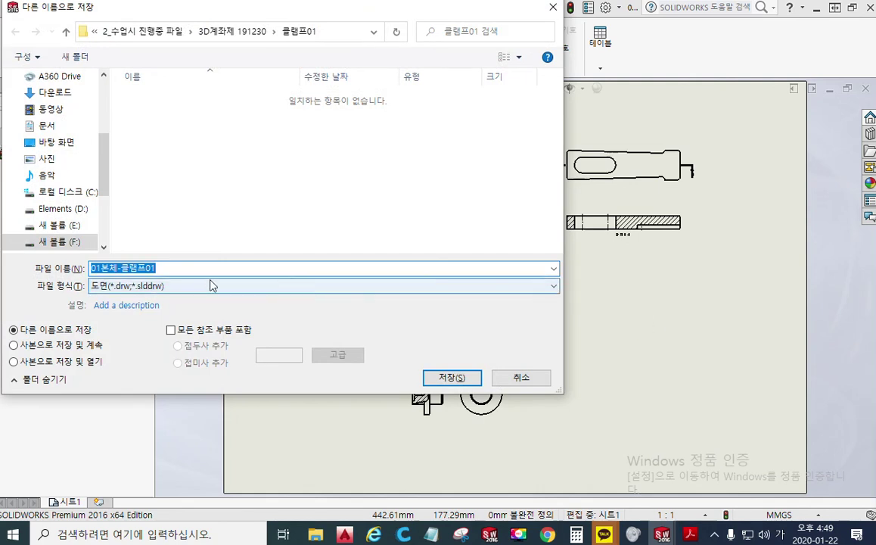
{"action": "double_click", "coordinate": [104, 268]}
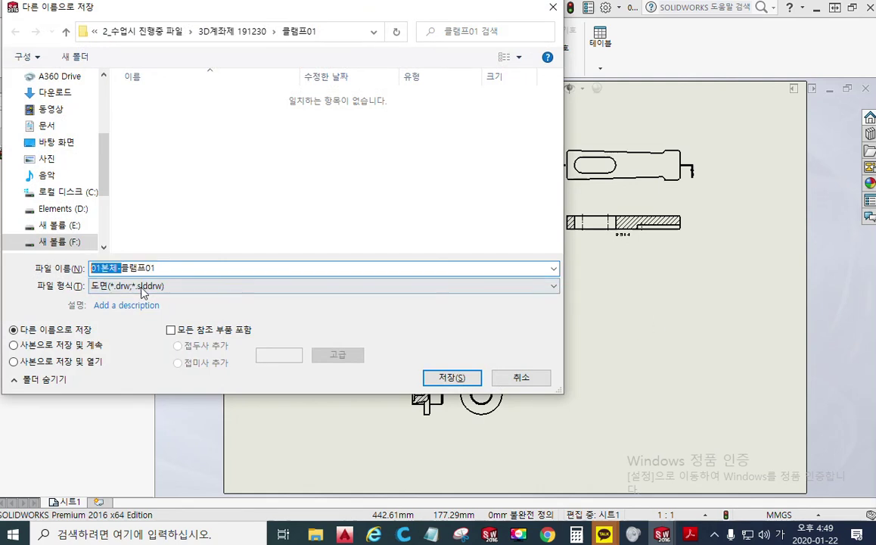
{"action": "key", "text": "BackSpace"}
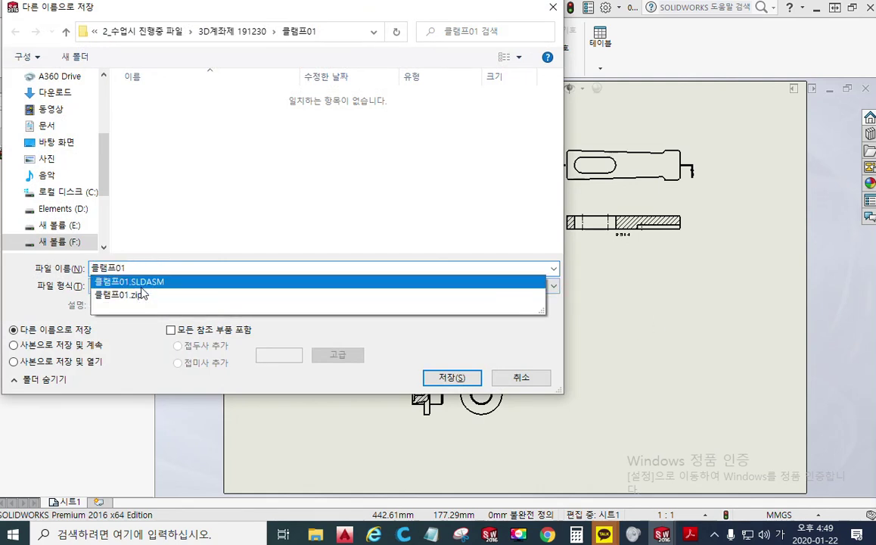
{"action": "left_click", "coordinate": [331, 15]}
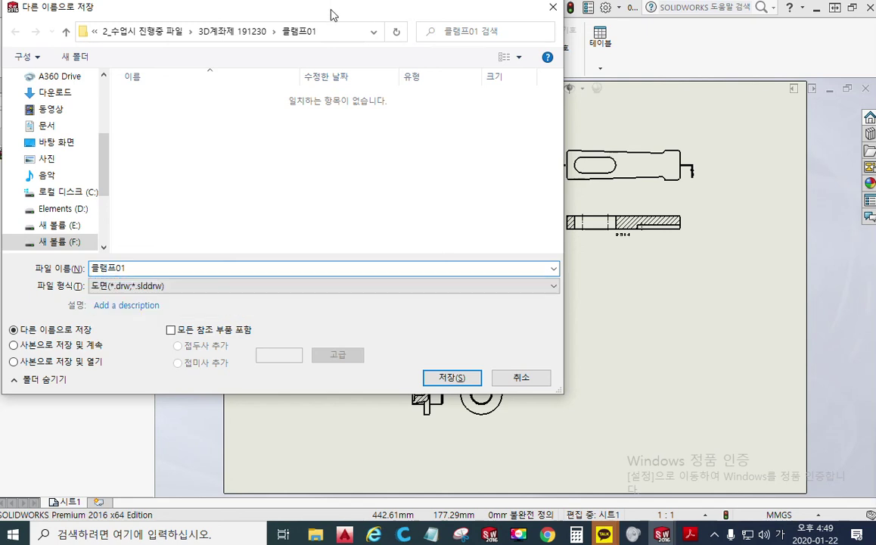
{"action": "double_click", "coordinate": [142, 269]}
{"action": "key", "text": "ctrl+c"}
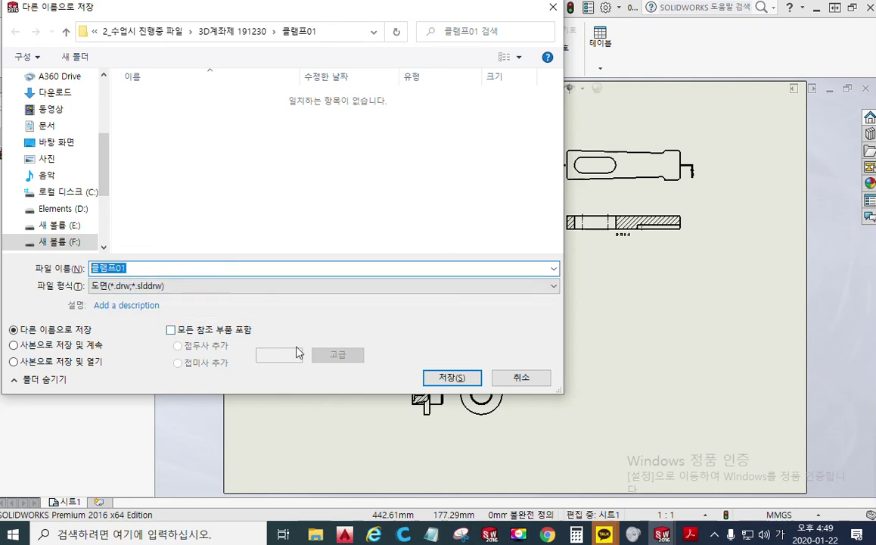
Switch to Notepad and add the line 클램프01.slddrw below the existing notes, using the copied name.
{"action": "left_click", "coordinate": [431, 534]}
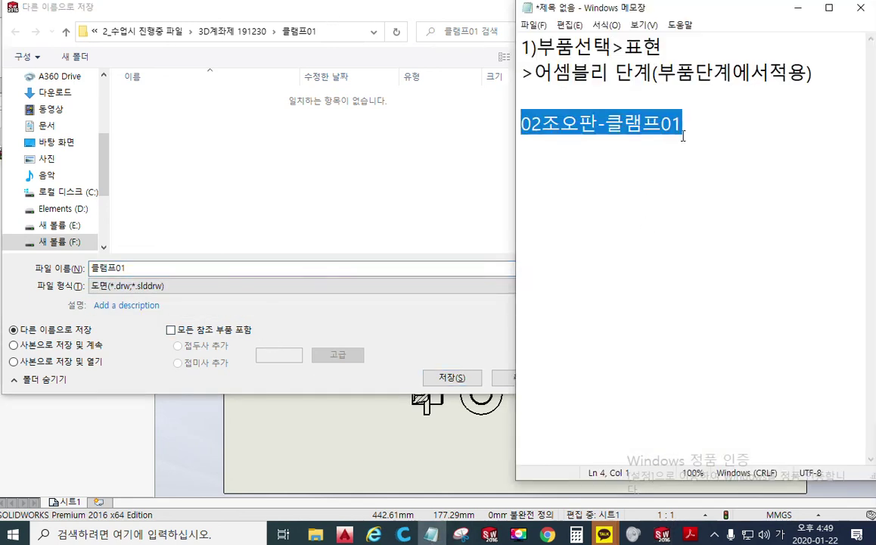
{"action": "left_click", "coordinate": [642, 187]}
{"action": "key", "text": "End"}
{"action": "key", "text": "Return"}
{"action": "key", "text": "ctrl+v"}
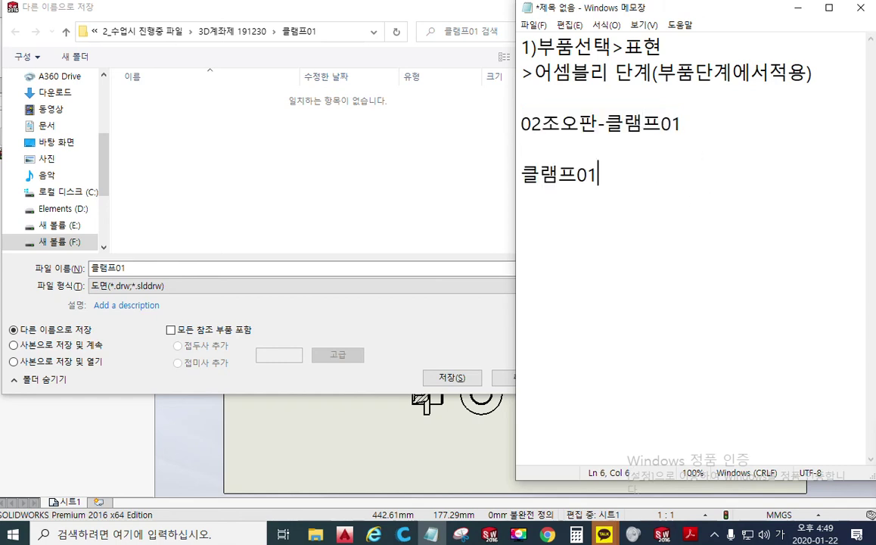
{"action": "type", "text": ".ㄴ"}
{"action": "type", "text": "ld"}
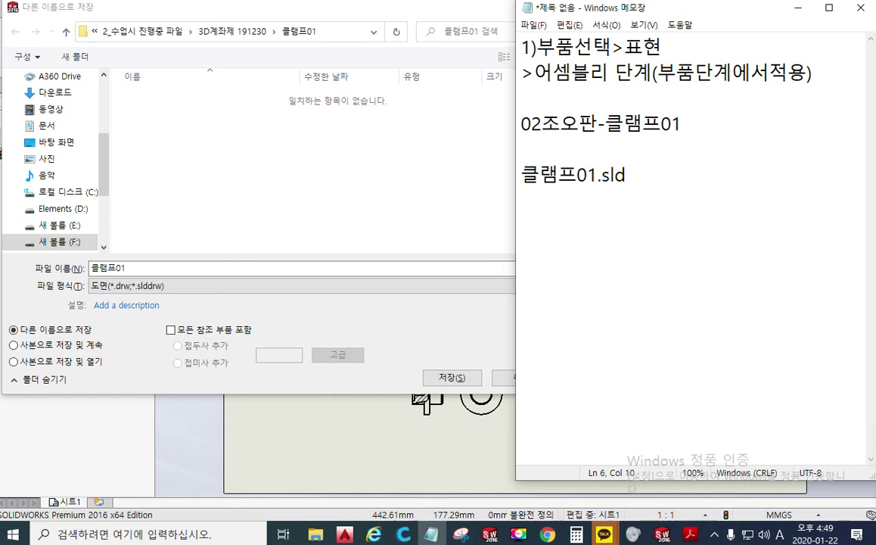
{"action": "type", "text": "dr"}
Add the line 다른이름저장 below the file name in the notes and highlight 클램프01.
{"action": "type", "text": "다른이름"}
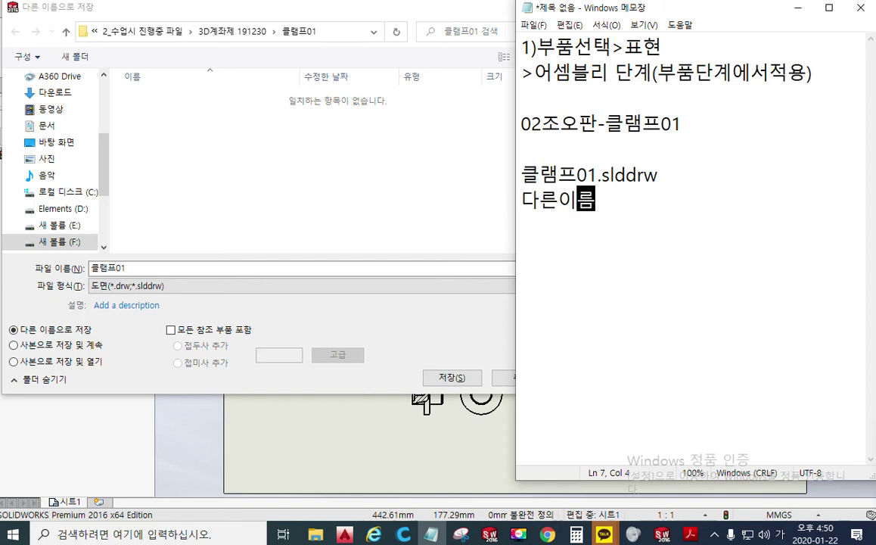
{"action": "type", "text": "저장"}
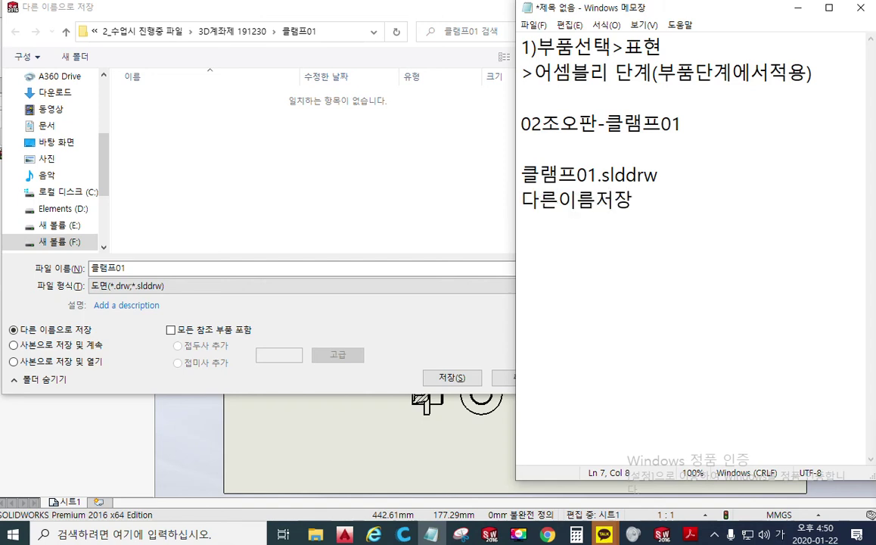
{"action": "left_click_drag", "start_coordinate": [523, 174], "coordinate": [599, 174]}
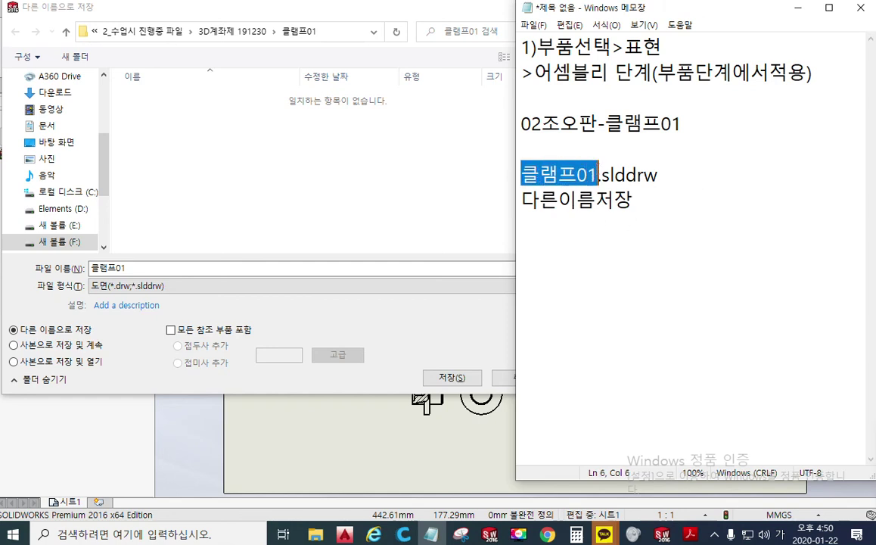
Complete the 다른이름저장 line in the notes with the file name 클램프01.dxf, reusing the copied name.
{"action": "key", "text": "ctrl+c"}
{"action": "left_click", "coordinate": [743, 271]}
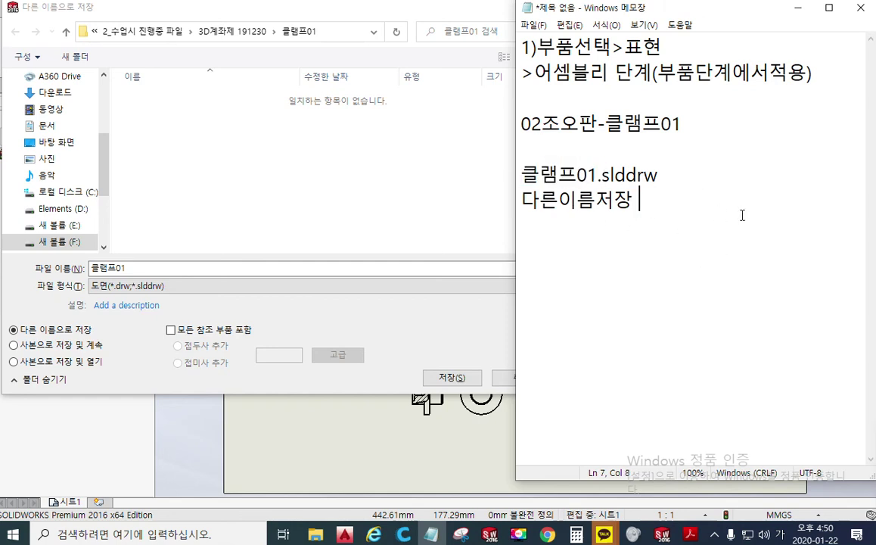
{"action": "key", "text": "ctrl+v"}
{"action": "type", "text": "dw"}
{"action": "type", "text": "x"}
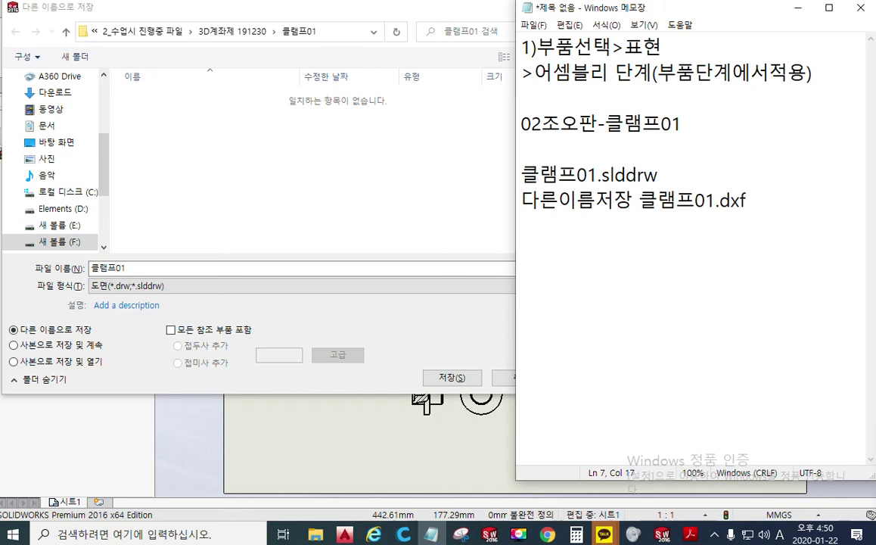
Return to the SOLIDWORKS save dialog and save the drawing as 클램프01 in the drawing format (*.drw;*.slddrw).
{"action": "left_click", "coordinate": [426, 327]}
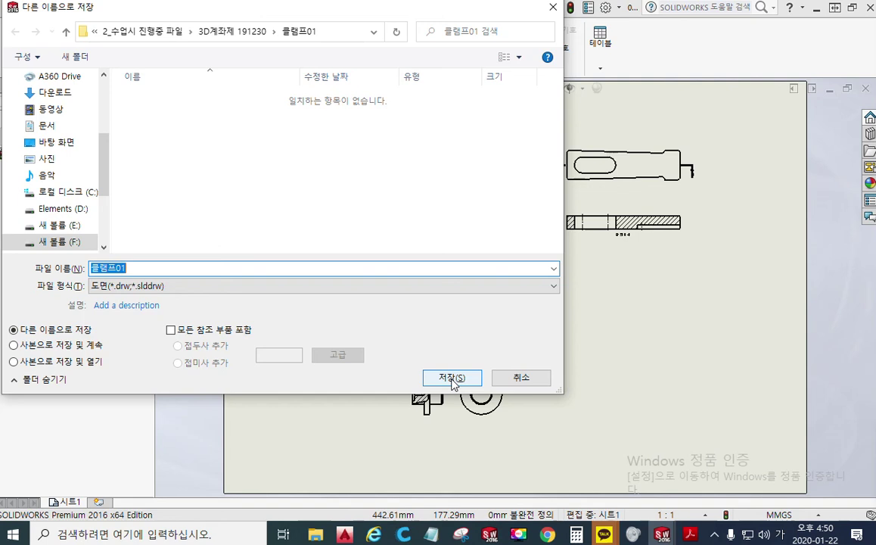
{"action": "left_click", "coordinate": [456, 376]}
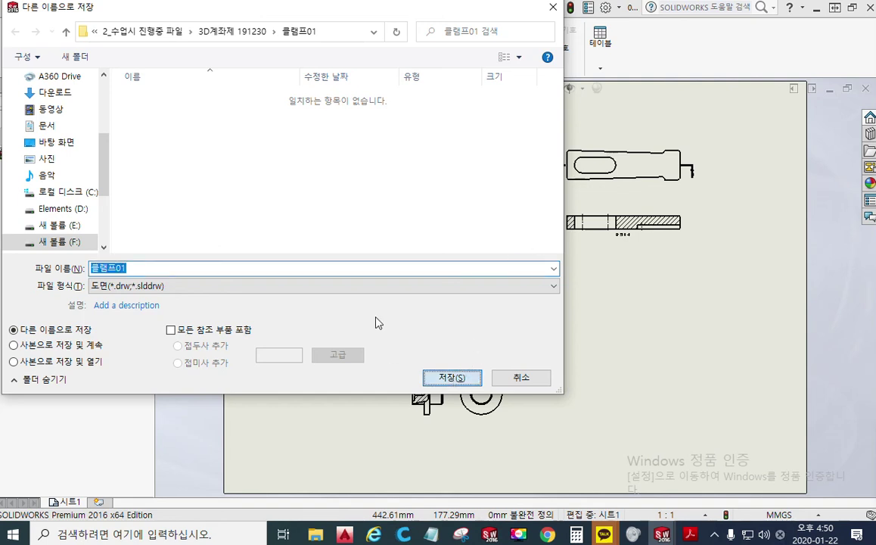
{"action": "left_click", "coordinate": [437, 378]}
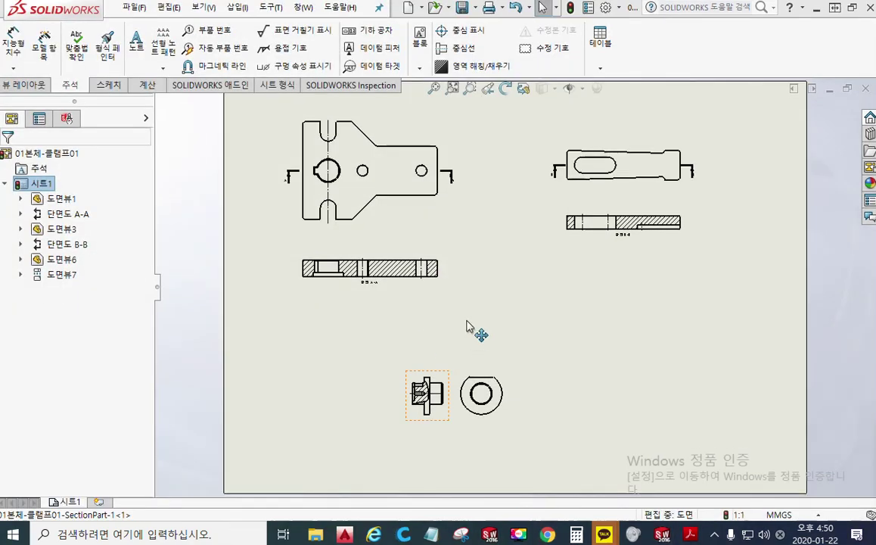
{"action": "left_click", "coordinate": [467, 327]}
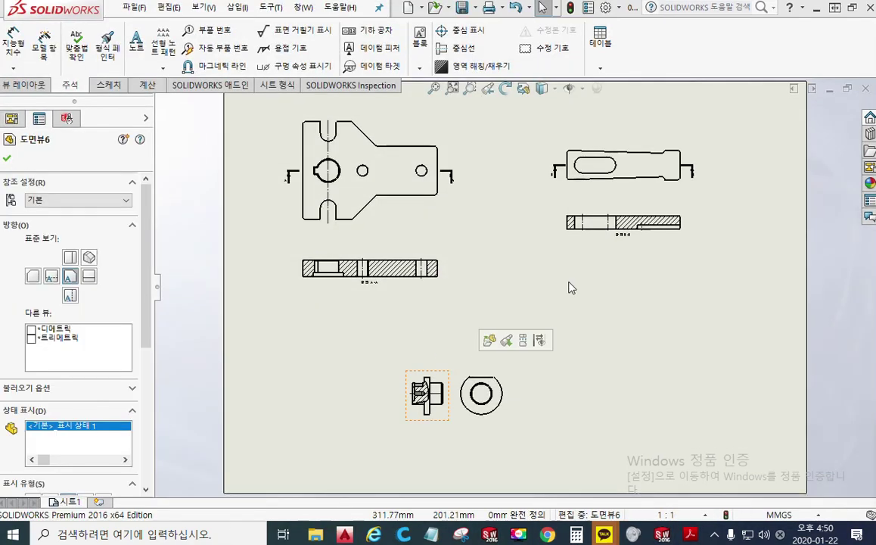
Save a copy of the drawing under the name 클램프01 in Dxf (*.dxf) format in the same folder.
{"action": "left_click", "coordinate": [475, 9]}
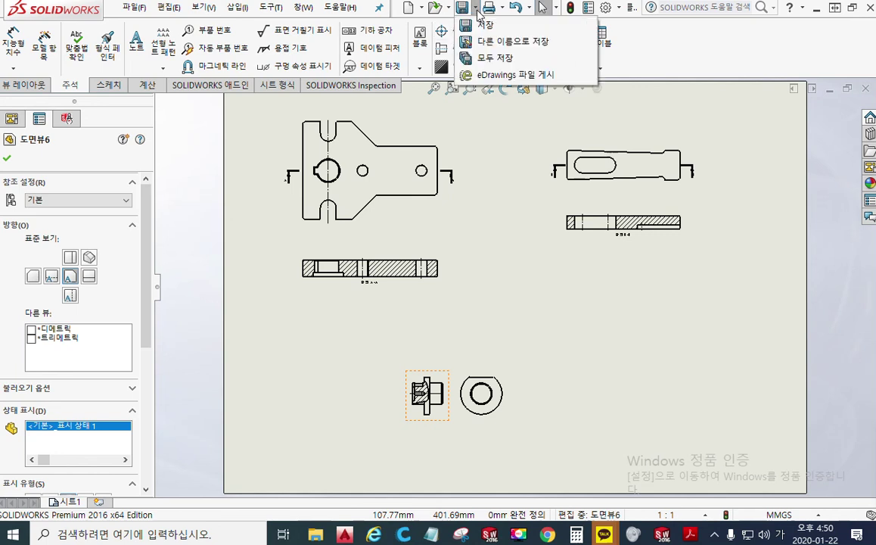
{"action": "left_click", "coordinate": [492, 47]}
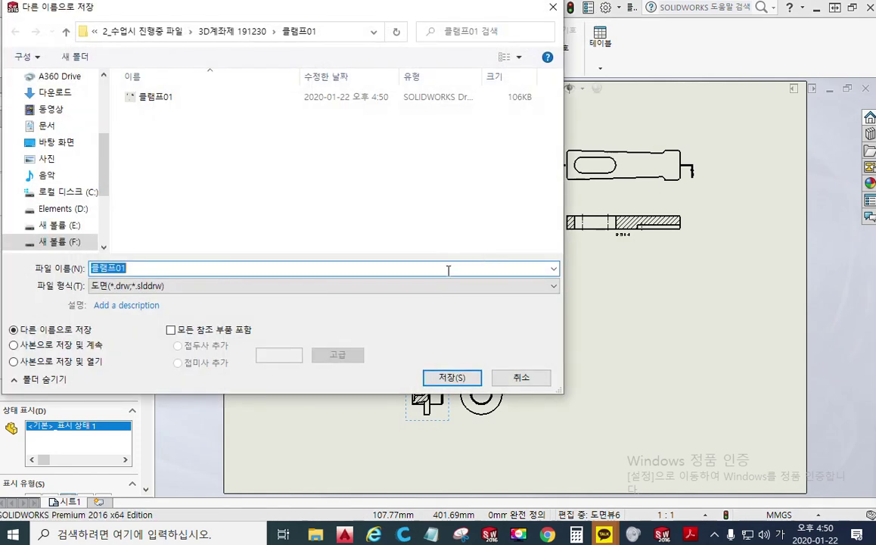
{"action": "left_click", "coordinate": [235, 287]}
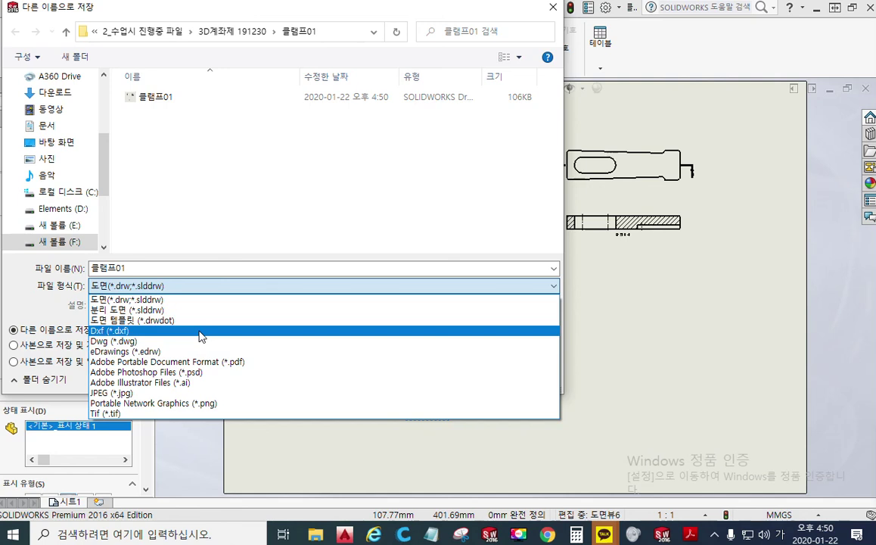
{"action": "left_click", "coordinate": [201, 336]}
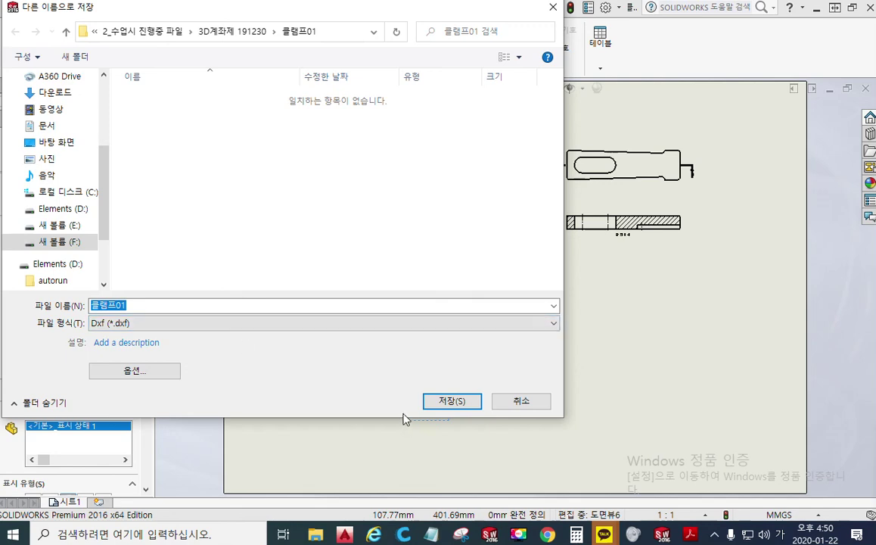
{"action": "left_click", "coordinate": [452, 402]}
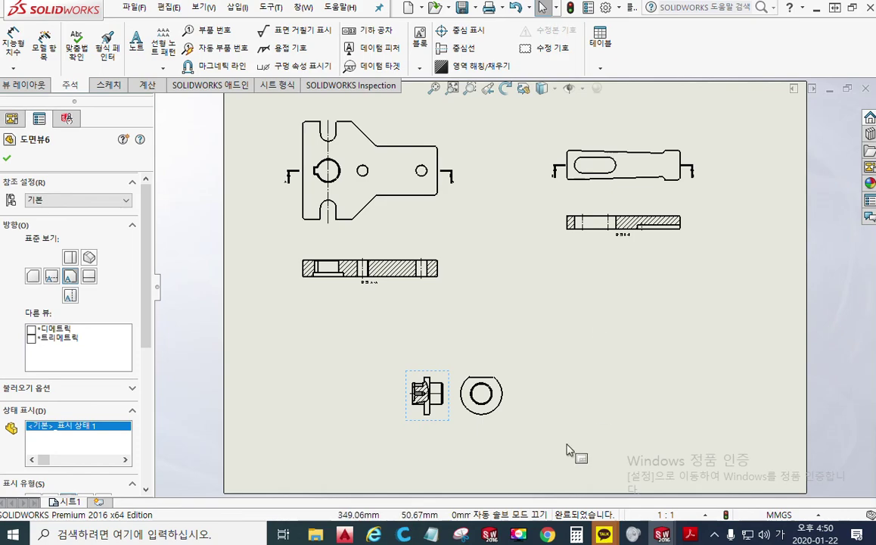
Switch to the AutoCAD drawing 클램프01.dwg and examine the plain white part views above the dimensioned ones.
{"action": "left_click", "coordinate": [348, 535]}
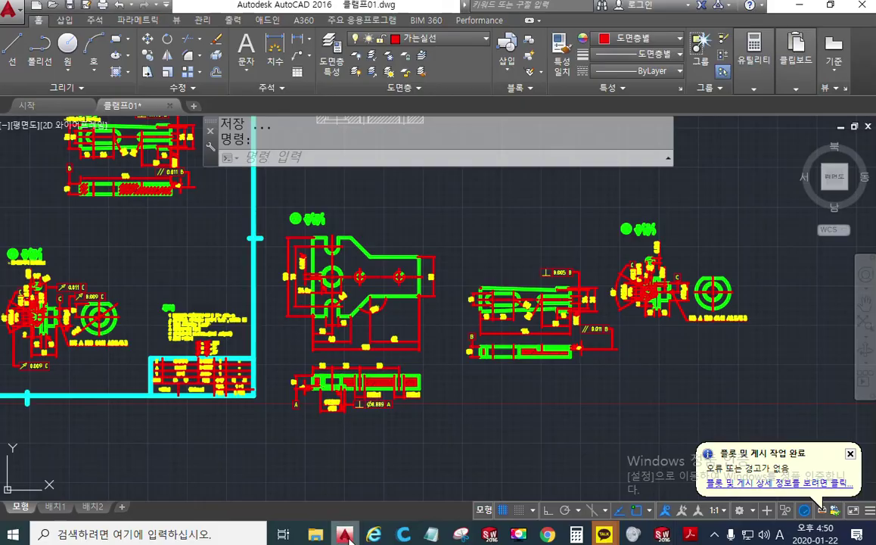
{"action": "mouse_move", "coordinate": [479, 231]}
{"action": "middle_mouse_down"}
{"action": "mouse_move", "coordinate": [397, 332]}
{"action": "mouse_move", "coordinate": [408, 333]}
{"action": "mouse_move", "coordinate": [405, 343]}
{"action": "middle_mouse_up"}
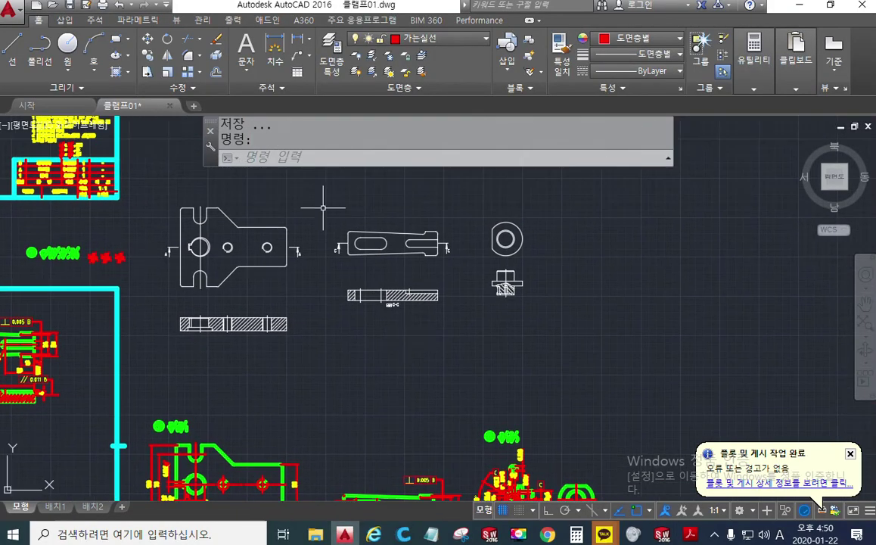